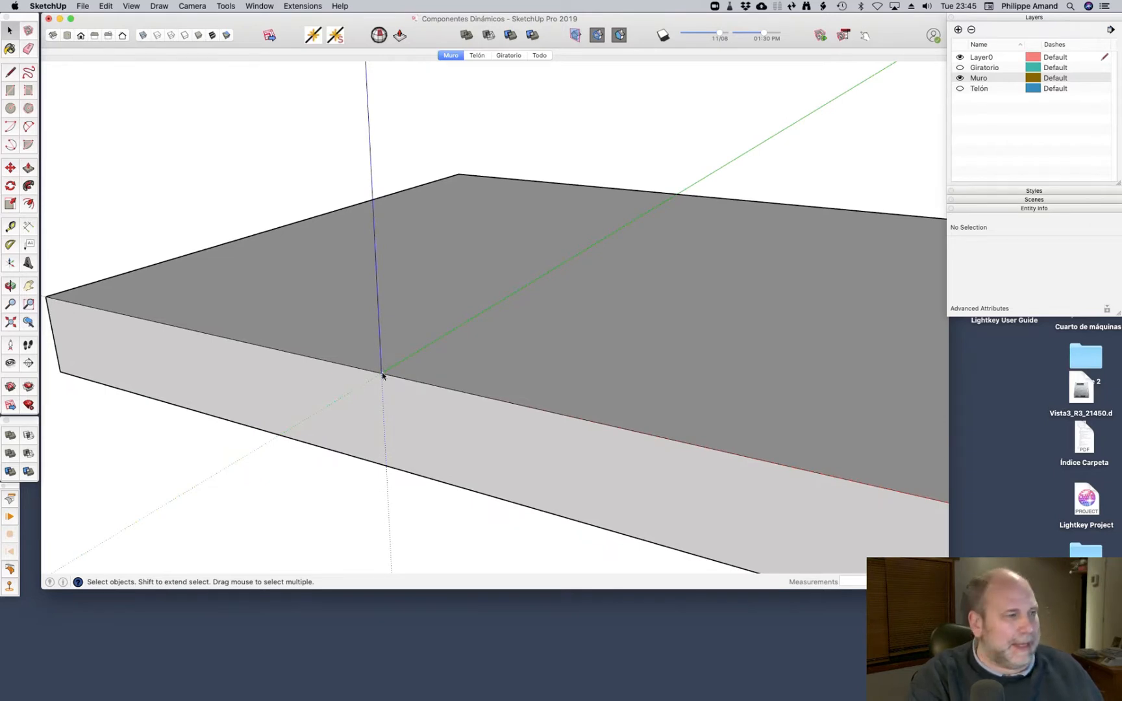
Examine the floor slab and the position of the model's axes origin on its front edge
scroll(375, 387, "up", 2)
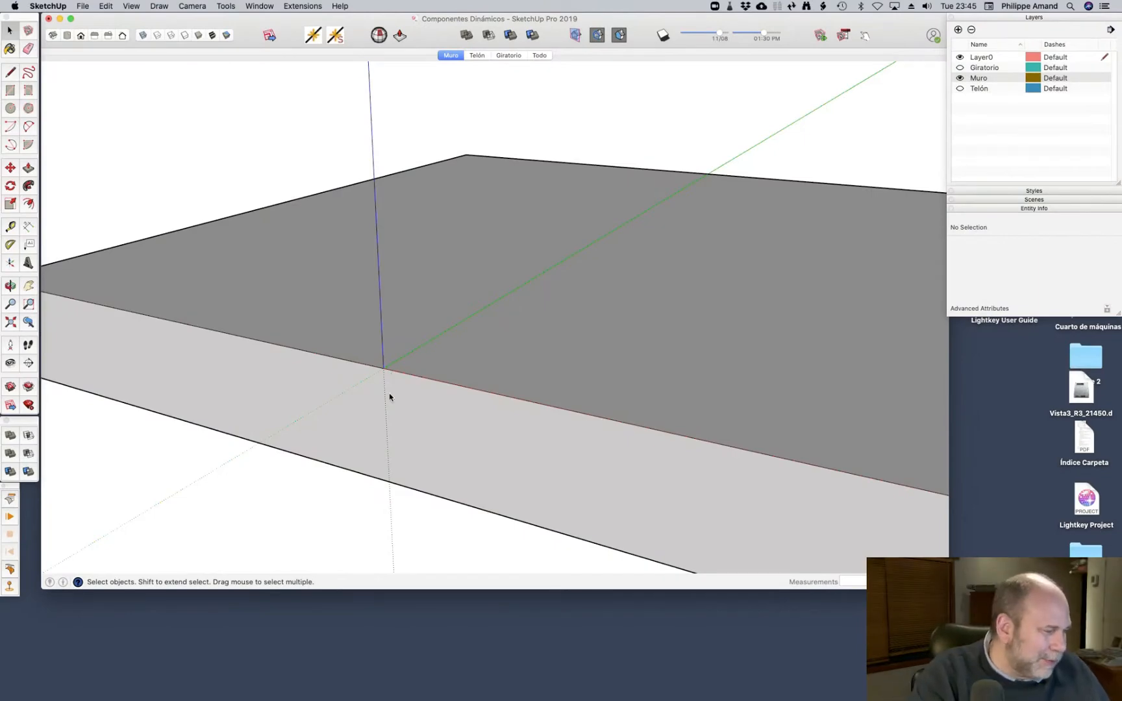
scroll(390, 398, "down", 3)
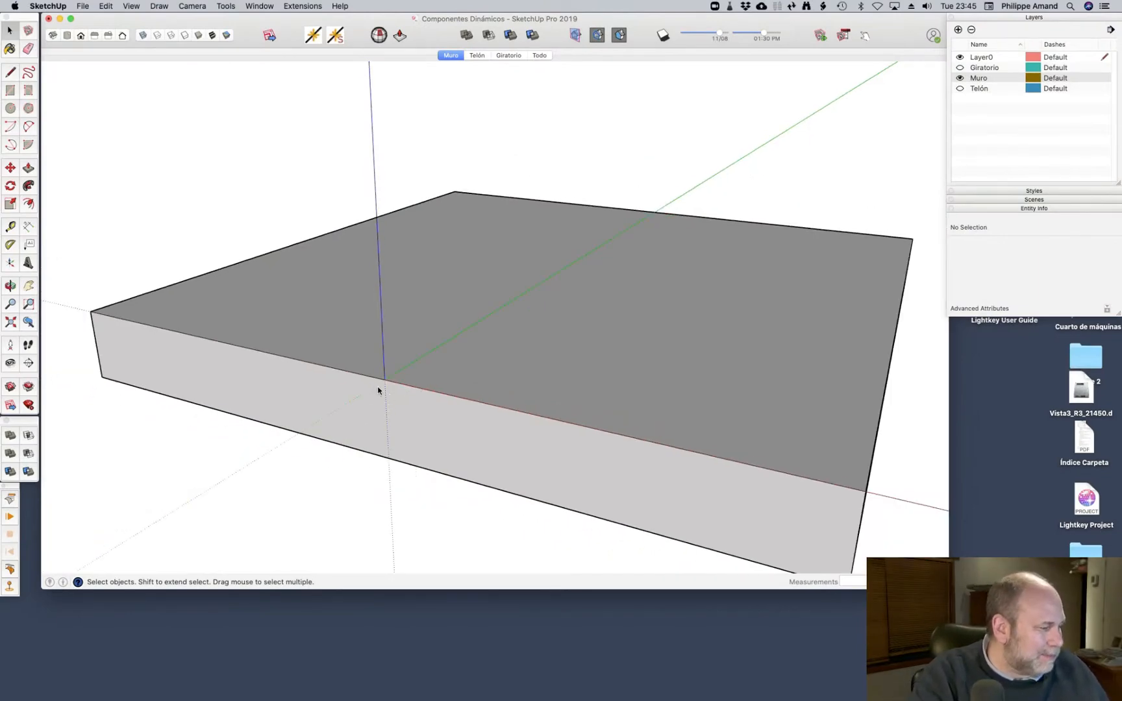
scroll(424, 382, "up", 2)
middle_click_drag(425, 385, 462, 385)
scroll(401, 413, "down", 4)
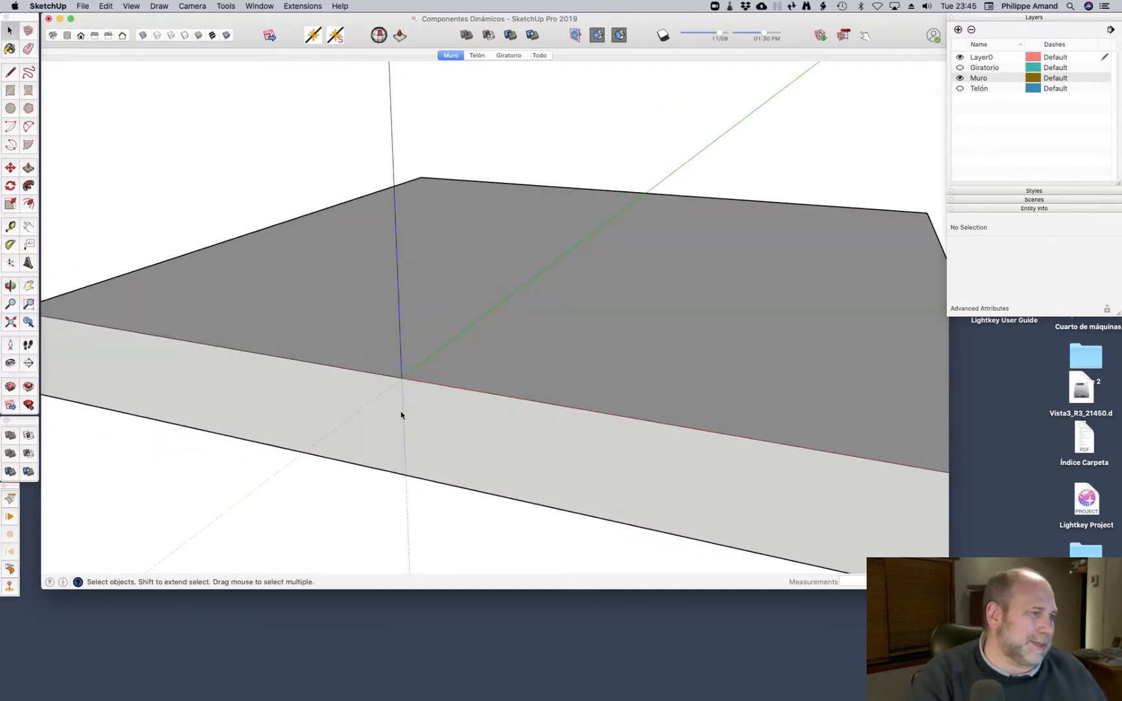
middle_click_drag(478, 401, 386, 407)
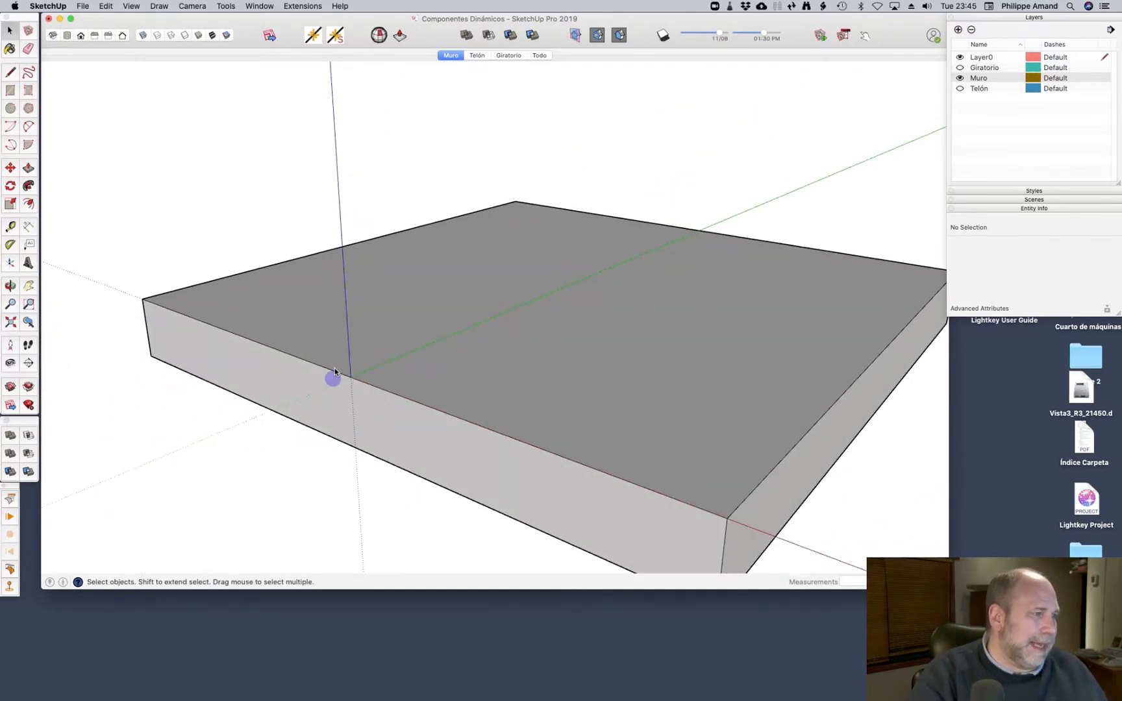
scroll(338, 375, "up", 2)
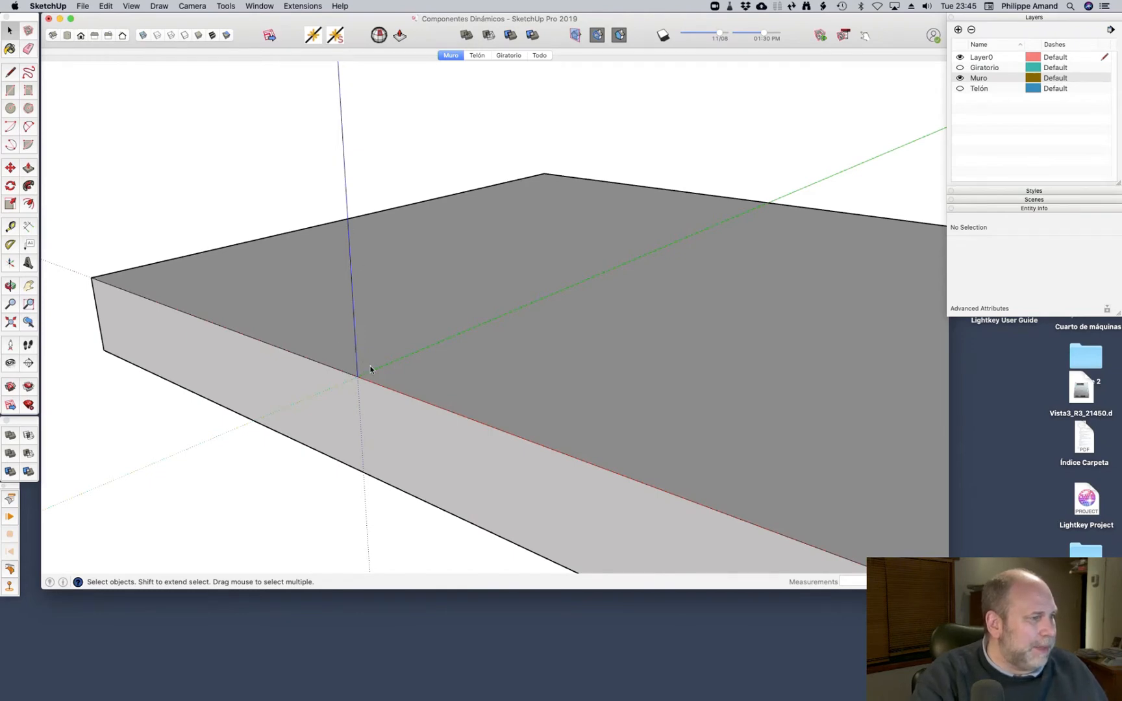
scroll(367, 368, "down", 1)
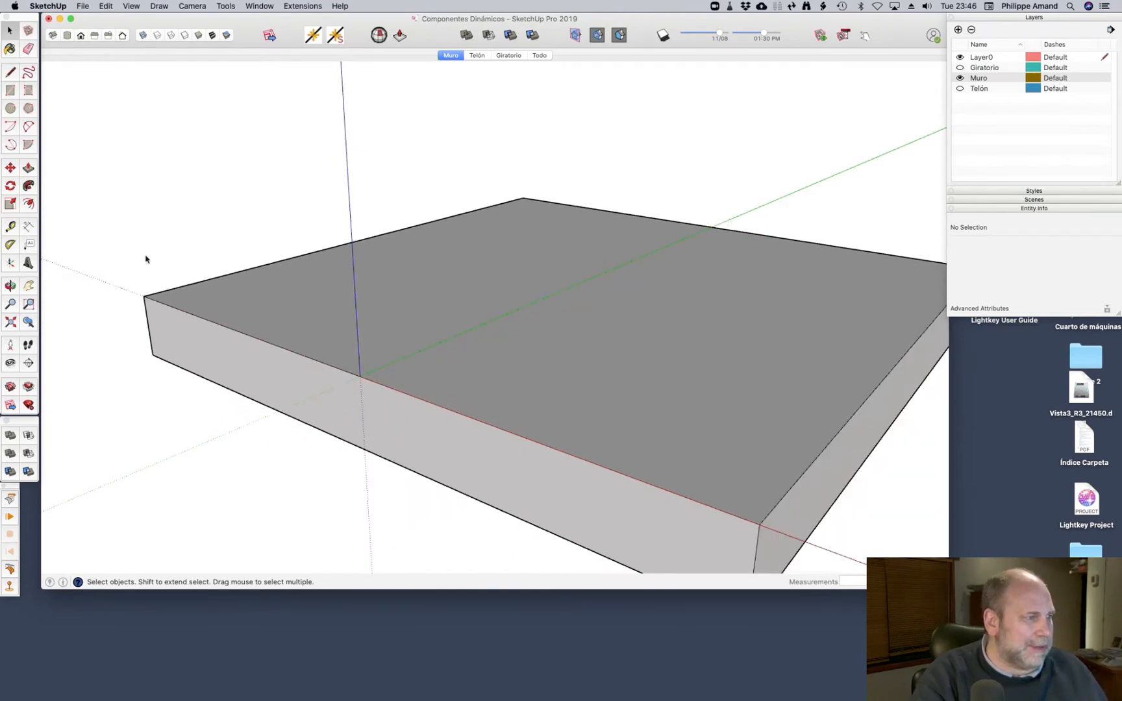
scroll(446, 459, "down", 4)
scroll(446, 459, "up", 2)
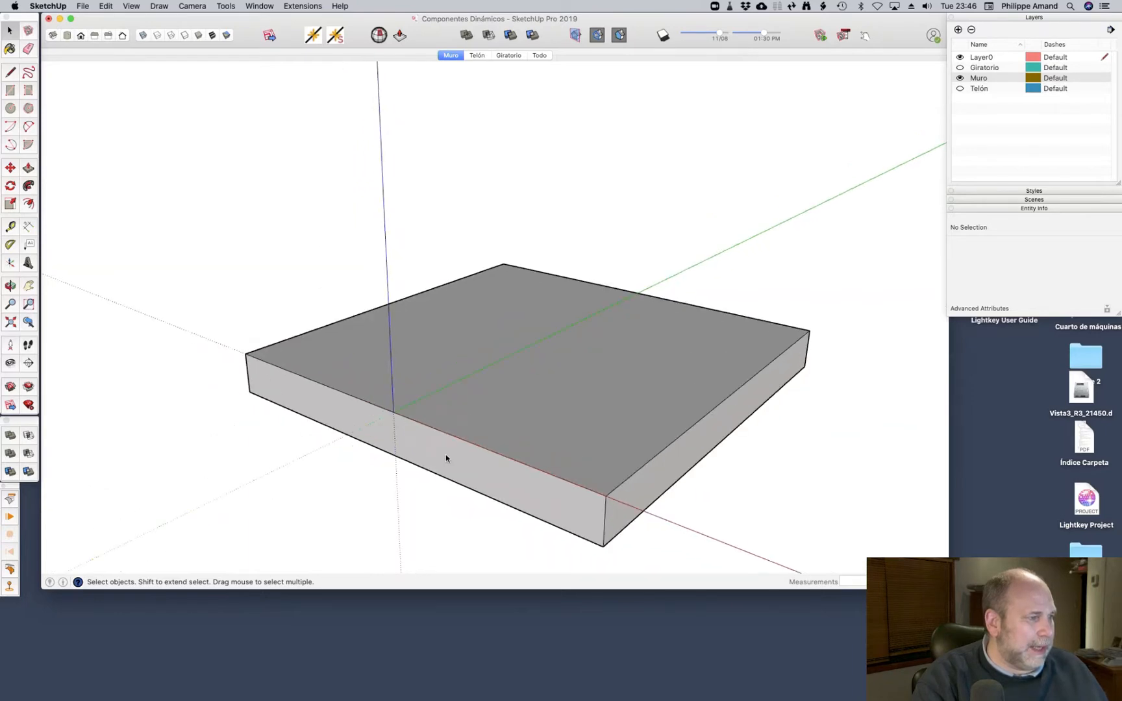
mouse_move(445, 459)
middle_mouse_down()
mouse_move(489, 474)
mouse_move(440, 439)
middle_mouse_up()
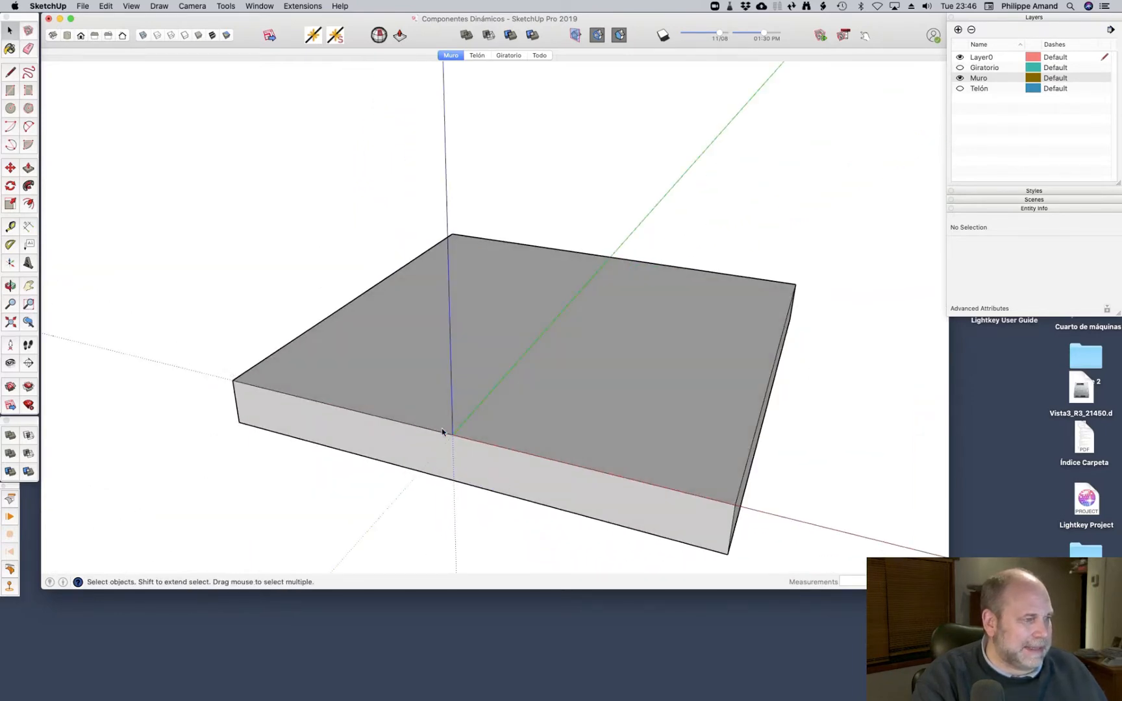
scroll(458, 419, "up", 3)
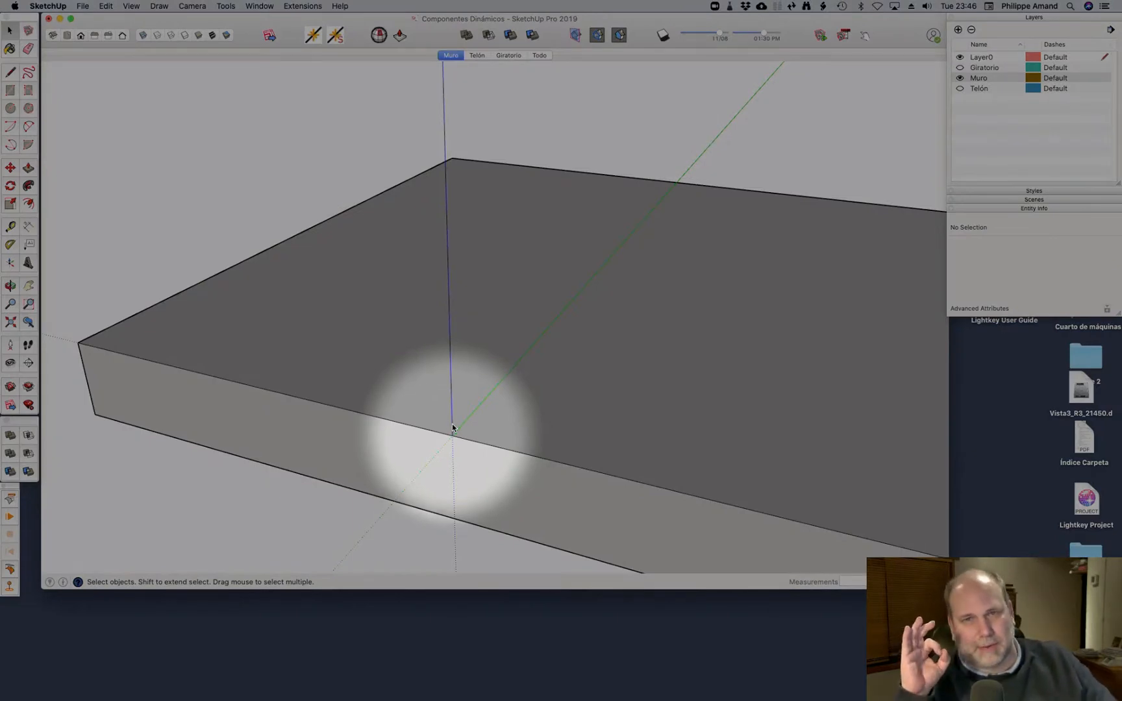
scroll(453, 423, "down", 3)
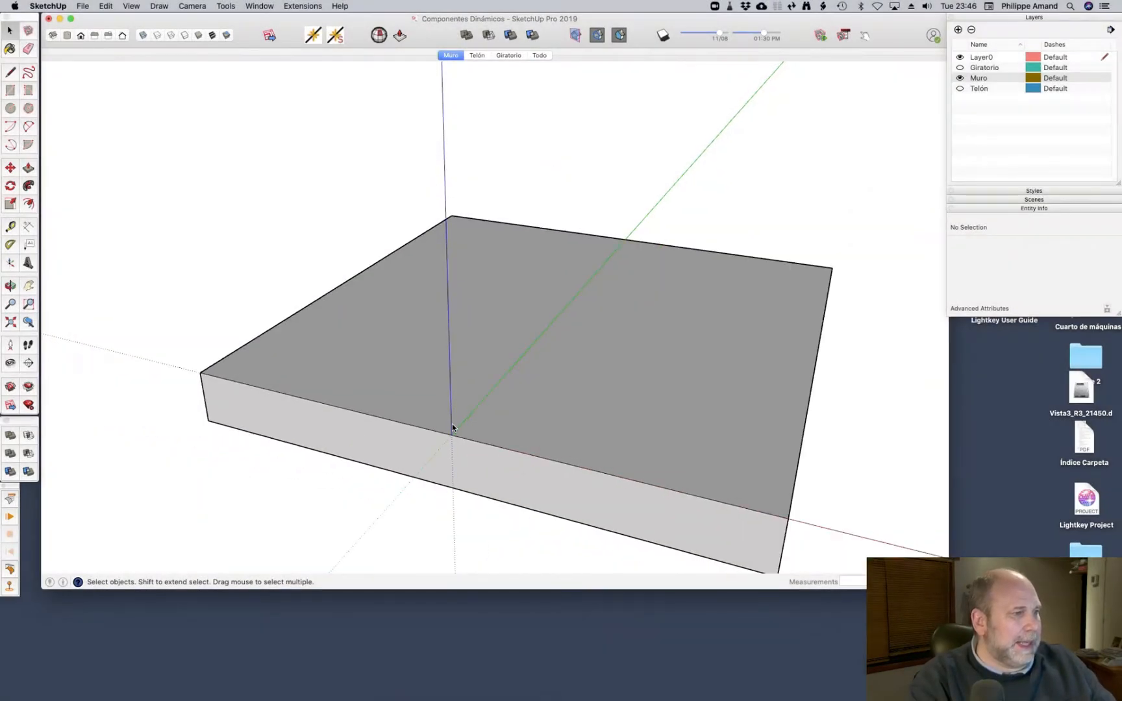
scroll(453, 424, "down", 2)
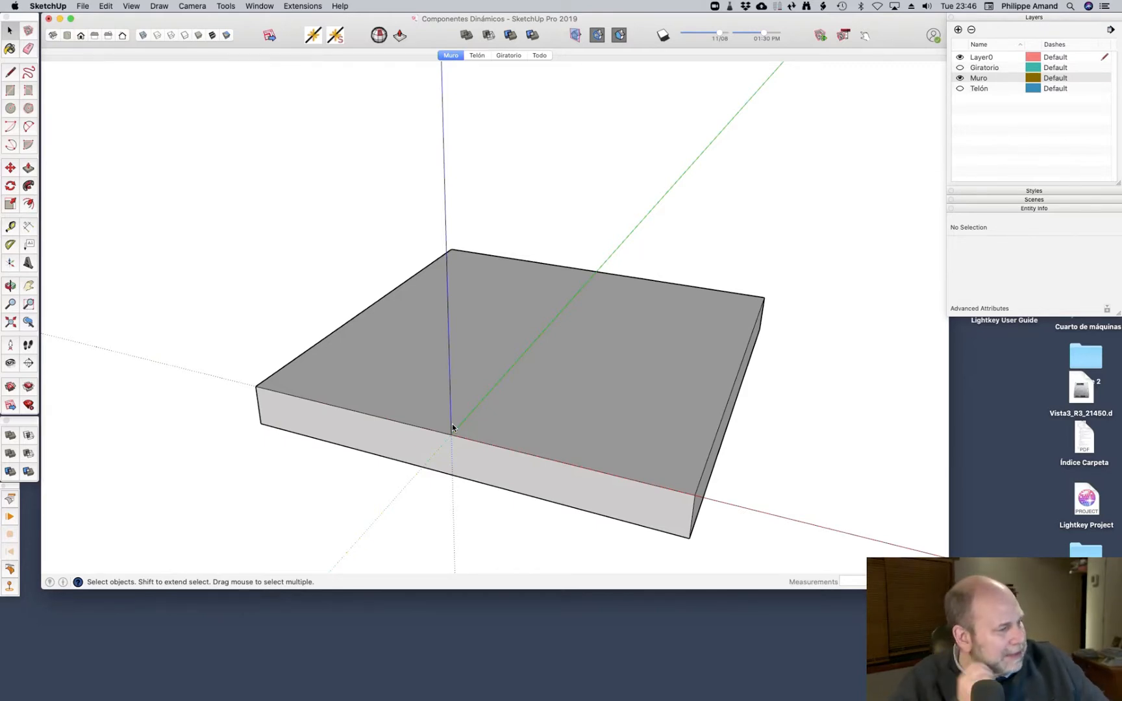
Draw a rectangle 1.50 m long on top of the floor slab, across the green axis near the origin
left_click(11, 89)
scroll(501, 393, "up", 6)
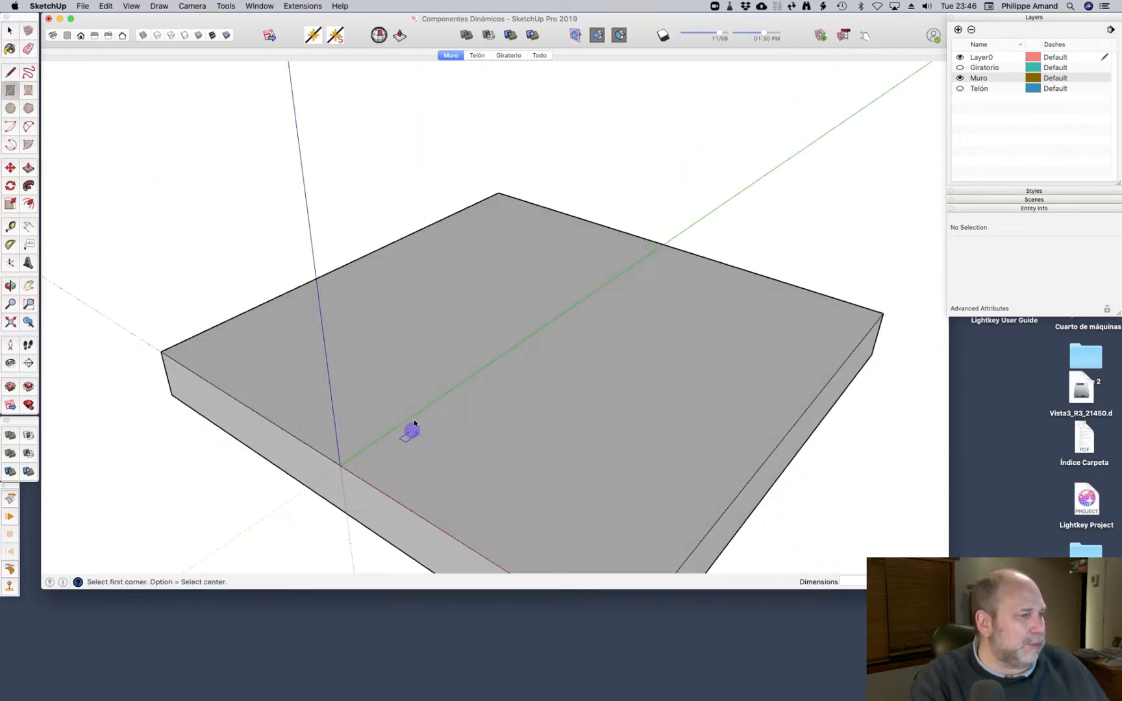
left_click(367, 379)
left_click(432, 439)
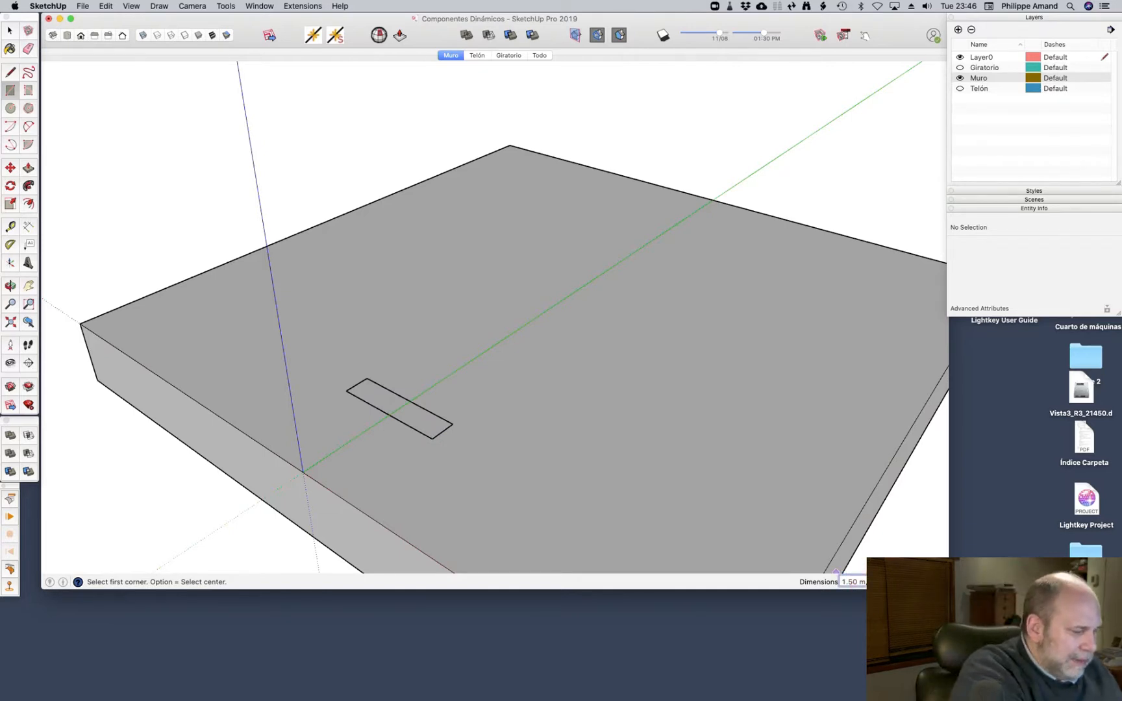
key("Return")
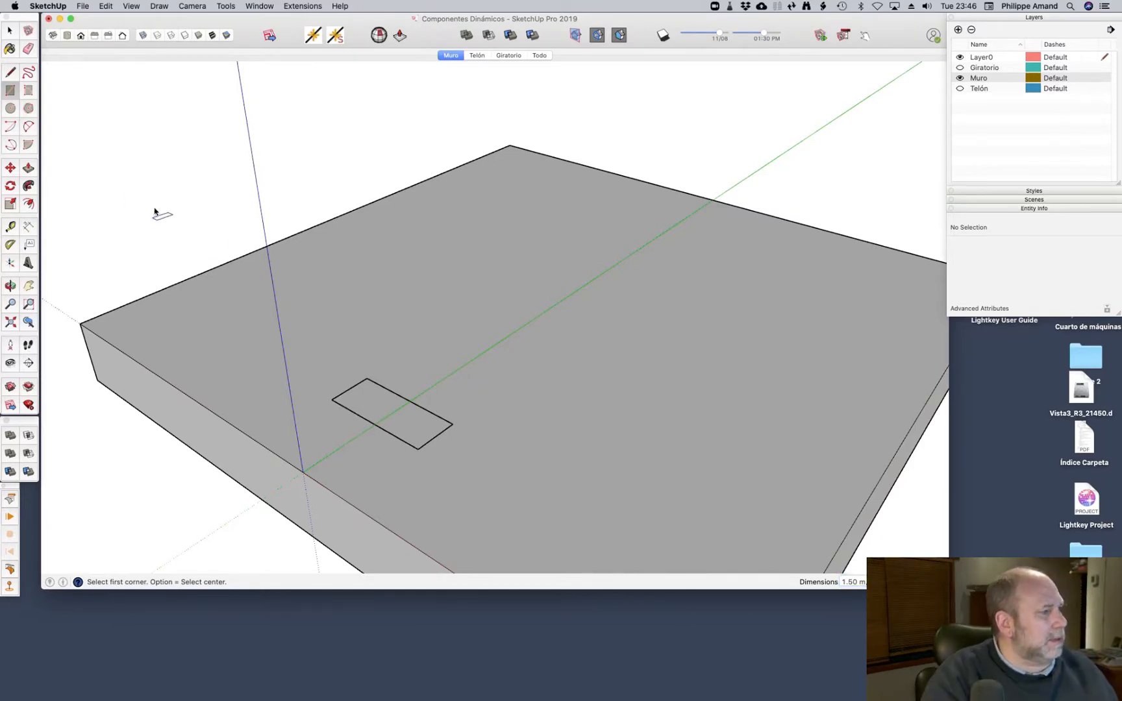
Push/Pull the rectangle up 2.40 m to form an upright block
left_click(29, 167)
left_click_drag(393, 400, 376, 246)
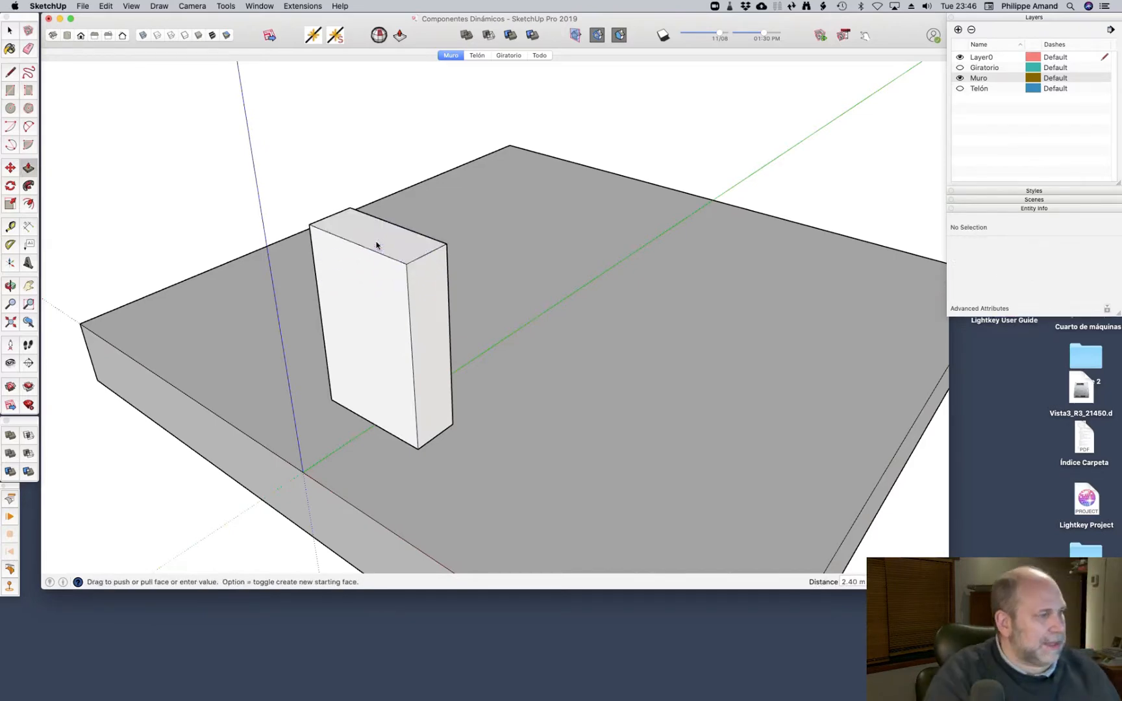
middle_click_drag(376, 243, 518, 267)
scroll(416, 398, "up", 3)
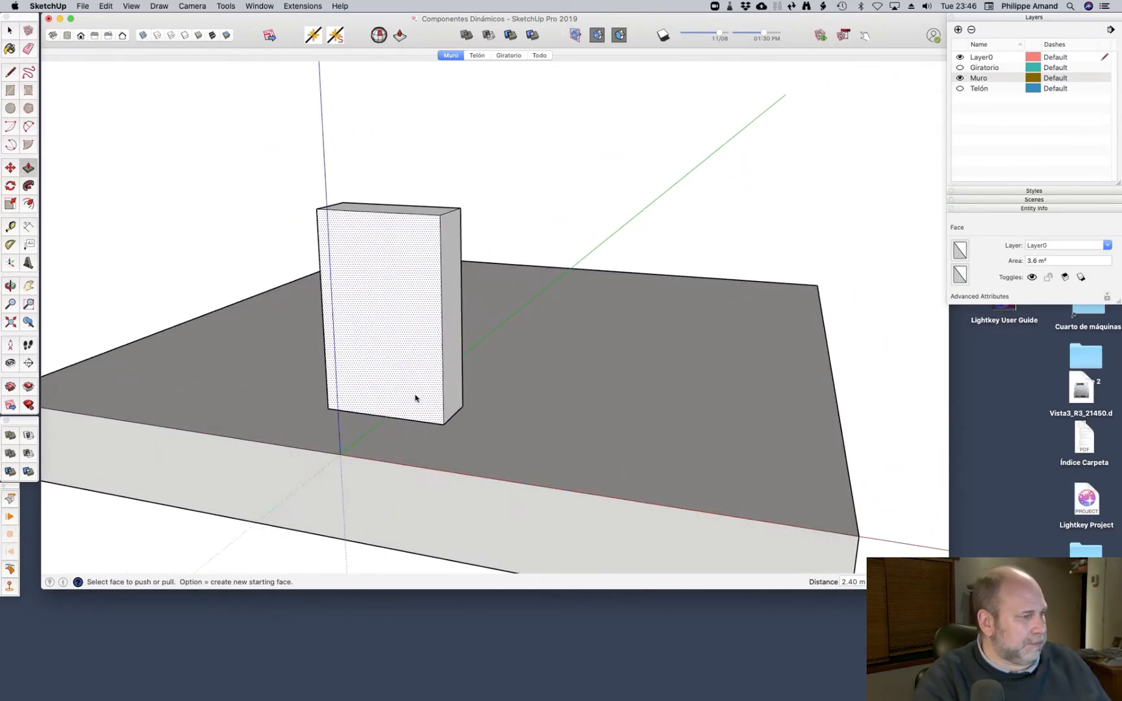
middle_click_drag(408, 381, 365, 403)
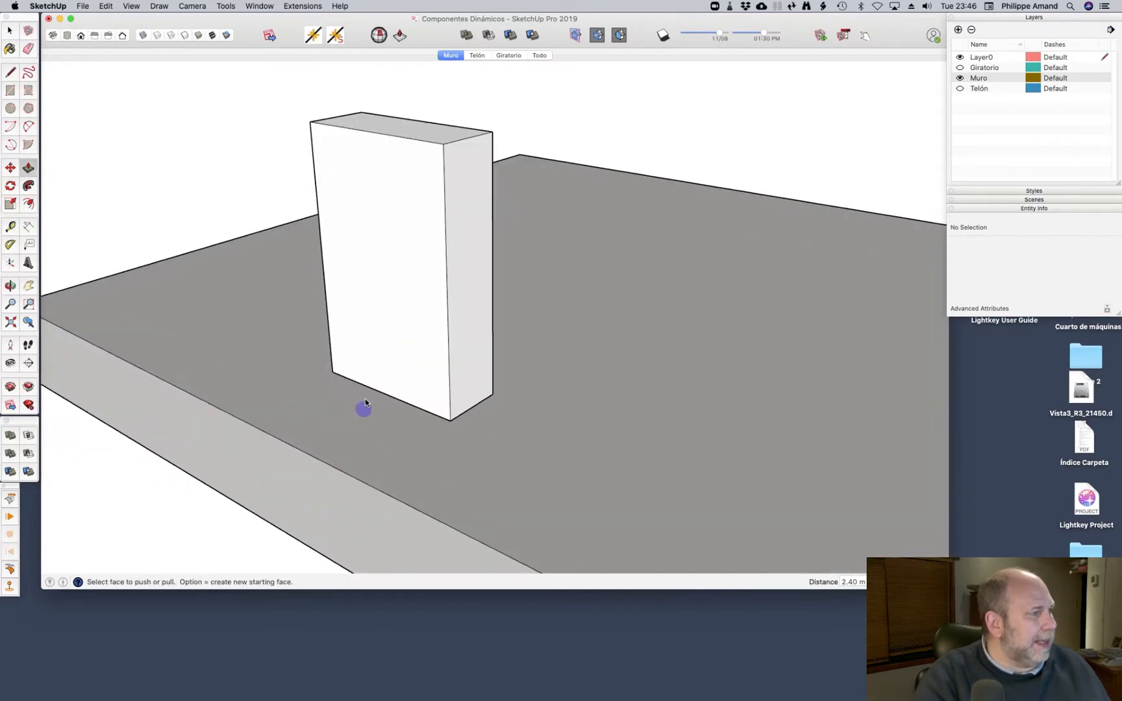
Select the whole upright block and start making it a component with the definition name Modulo
left_click(10, 30)
scroll(389, 231, "down", 5)
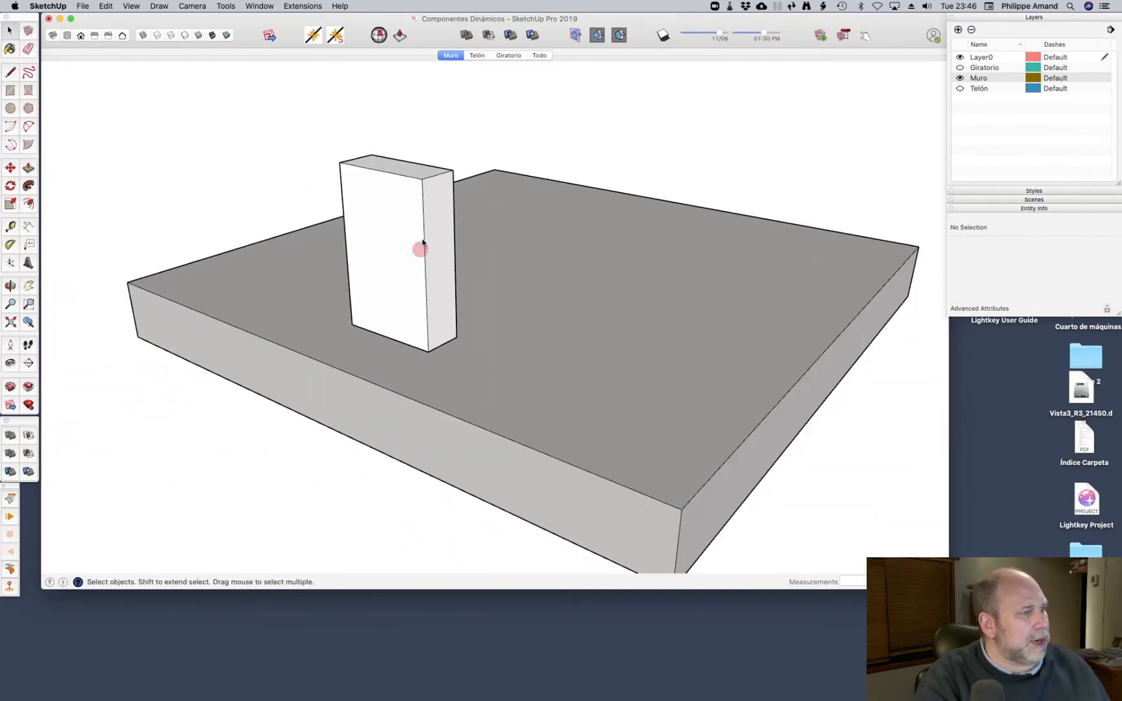
left_click(420, 247)
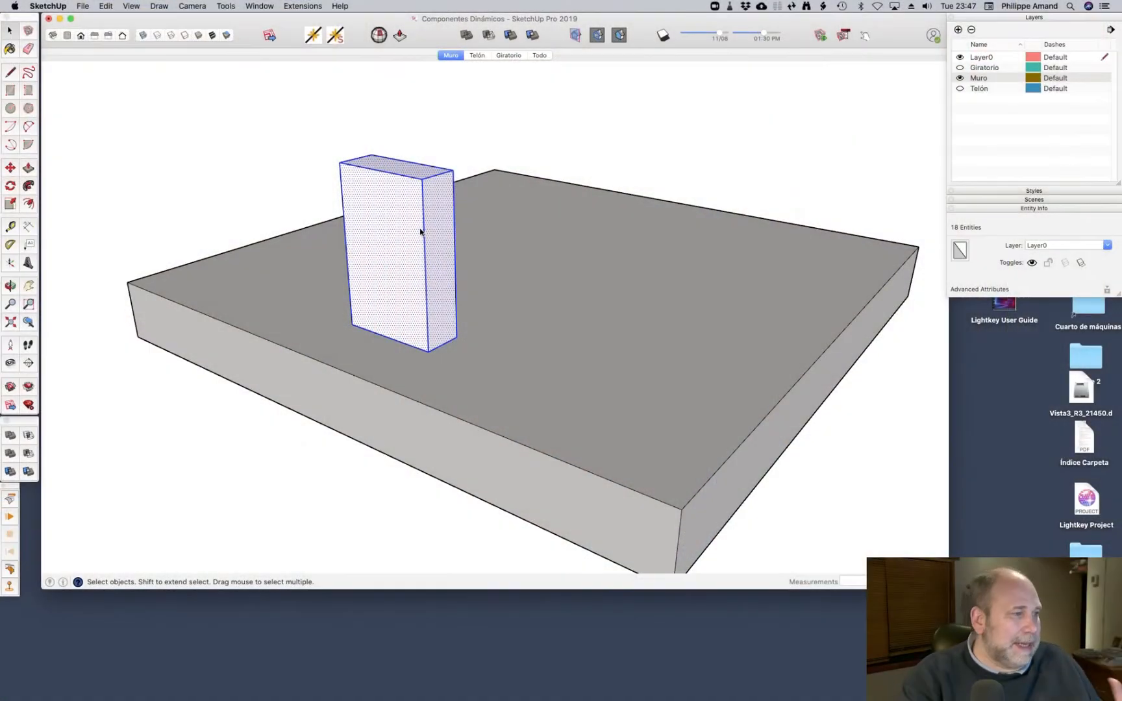
right_click(421, 231)
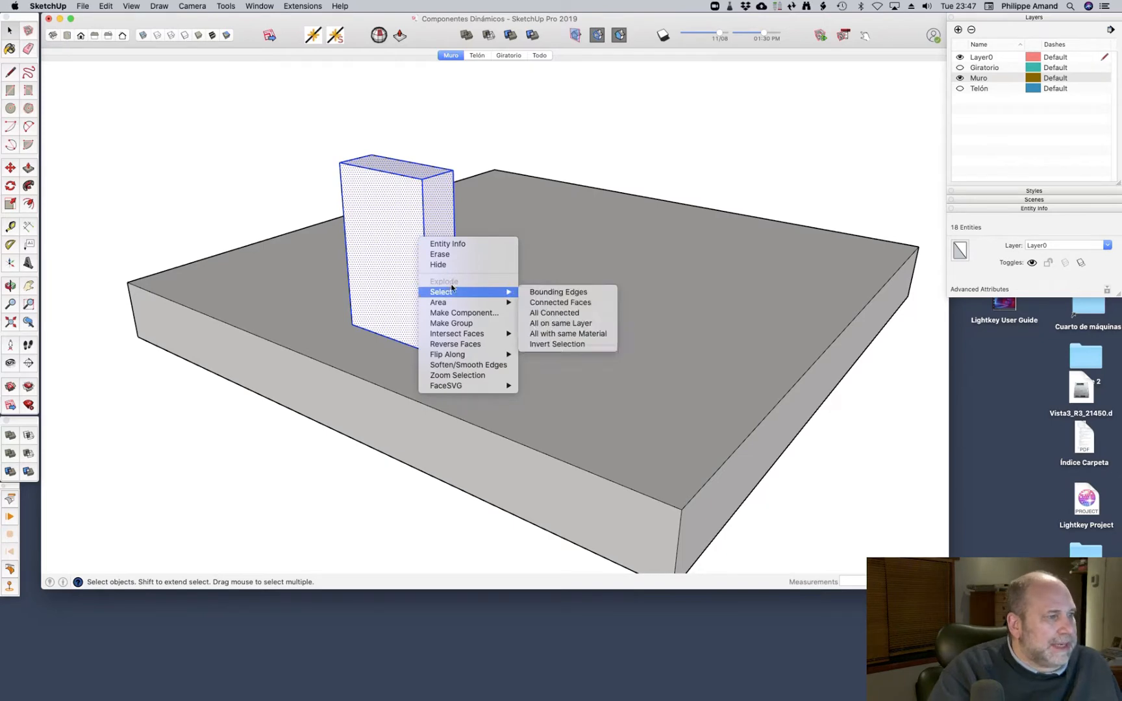
left_click(477, 310)
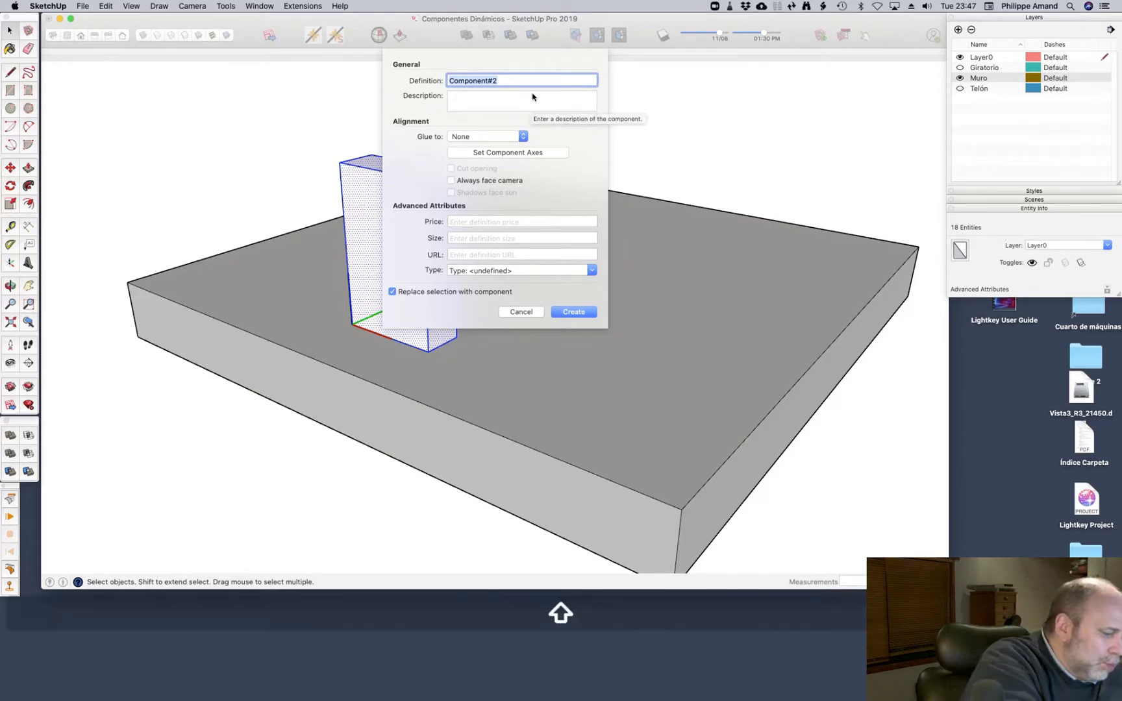
type("Modulo")
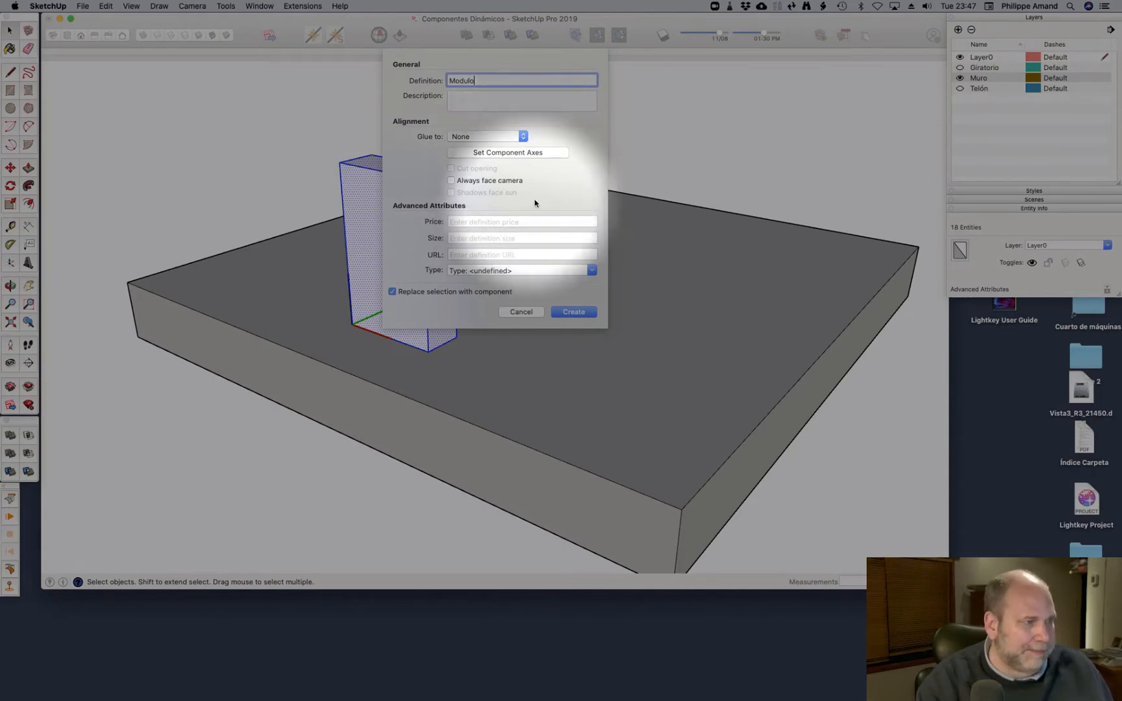
Set the component axes origin at the midpoint of the block's bottom front edge, with red along that edge, and create the component
left_click(503, 152)
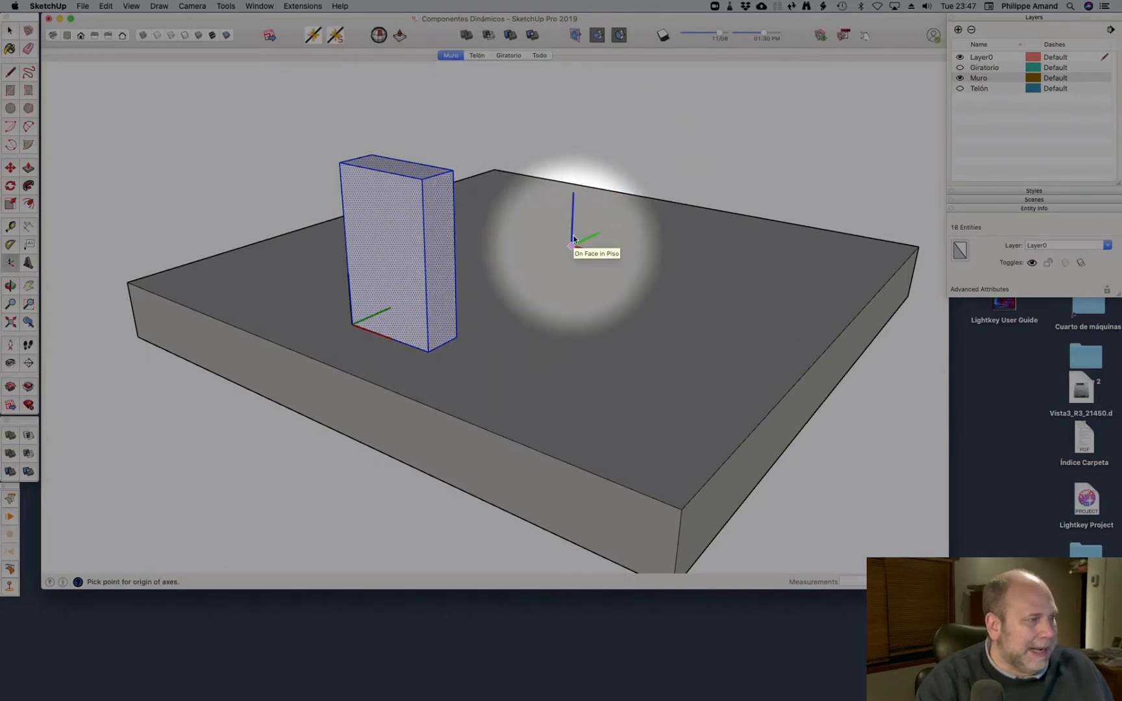
scroll(354, 325, "up", 5)
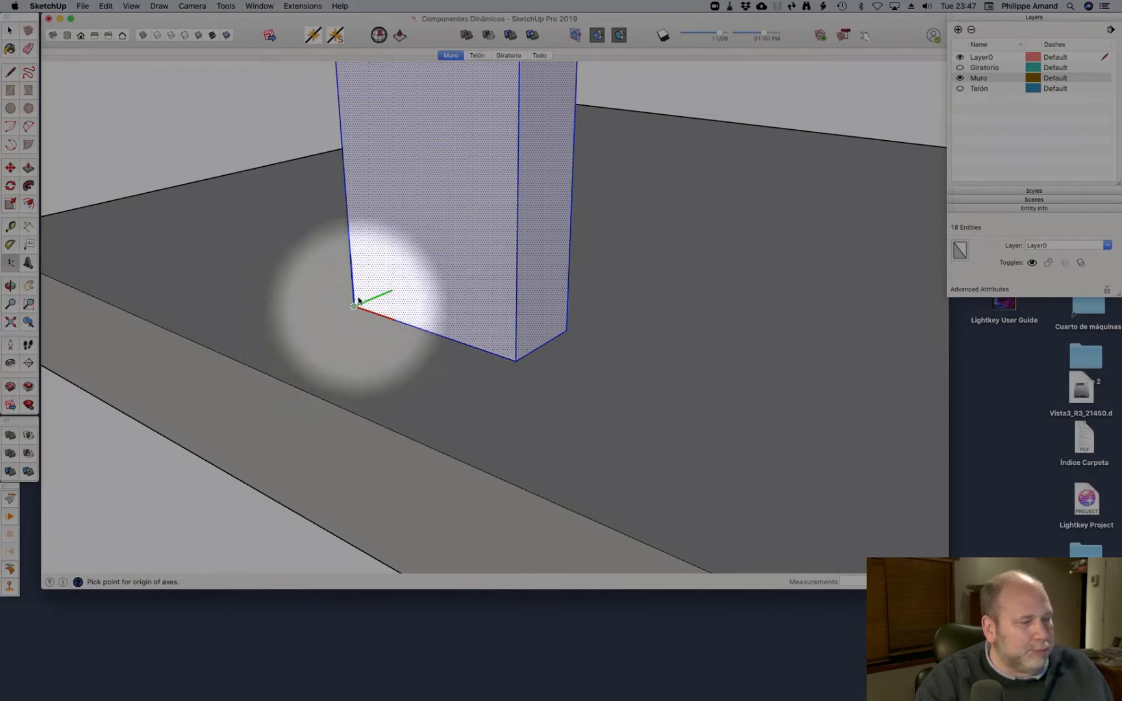
scroll(367, 315, "down", 4)
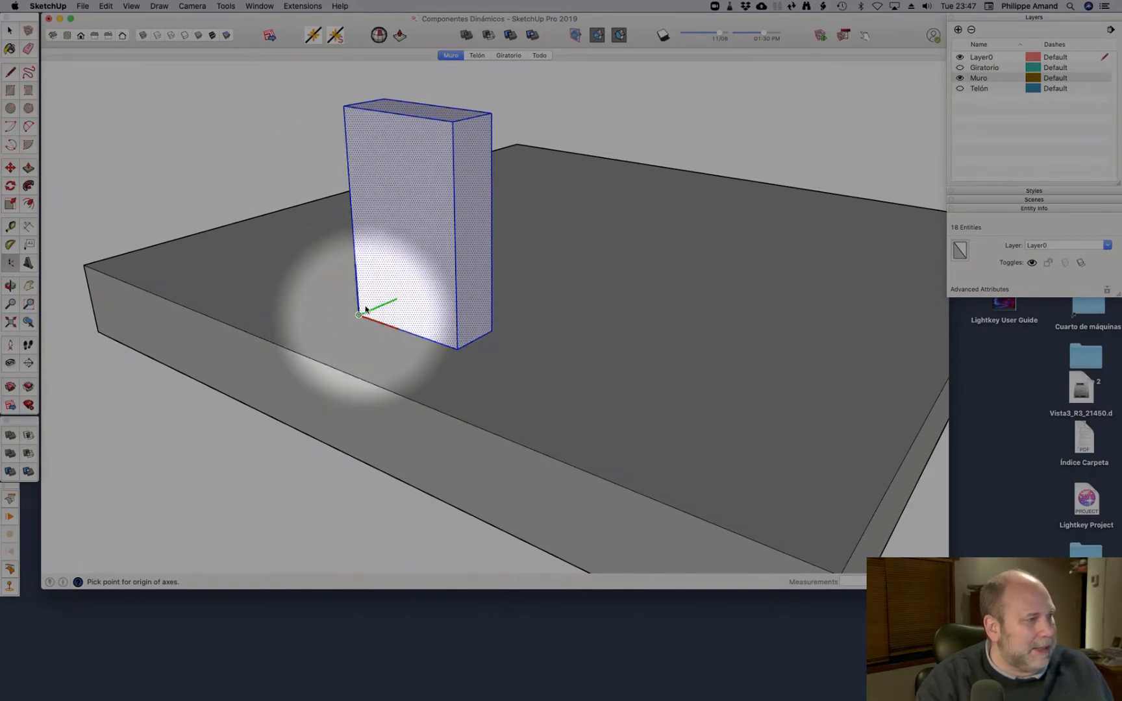
scroll(404, 321, "up", 2)
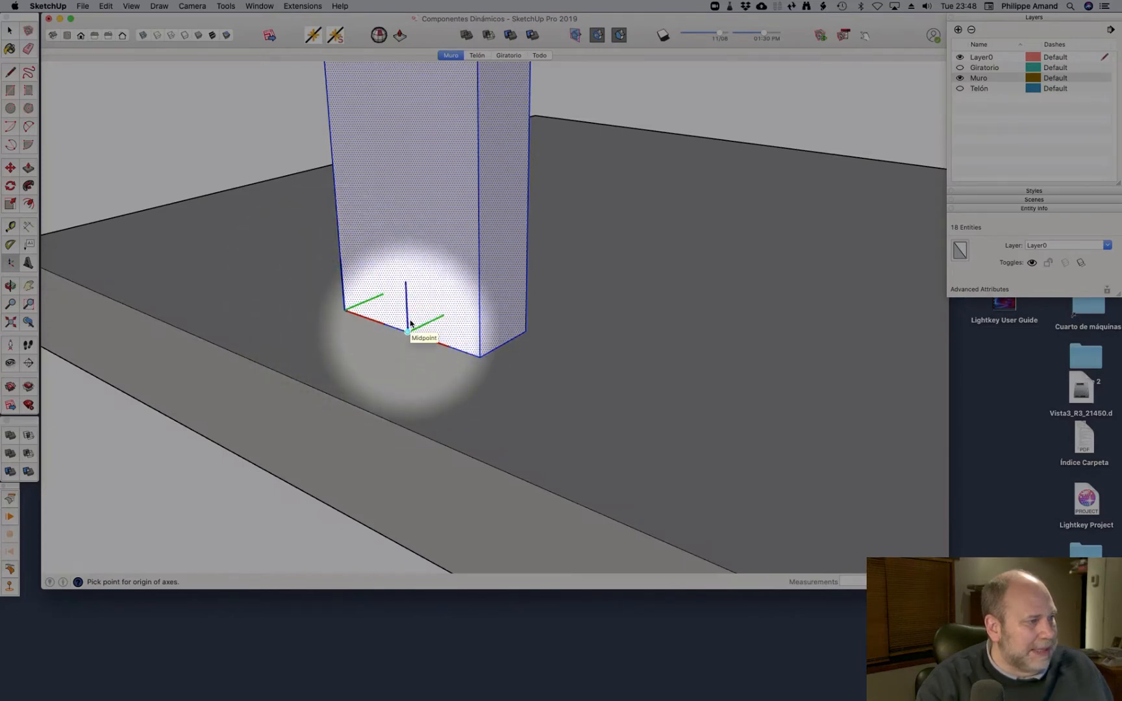
scroll(408, 321, "down", 2)
scroll(409, 321, "up", 4)
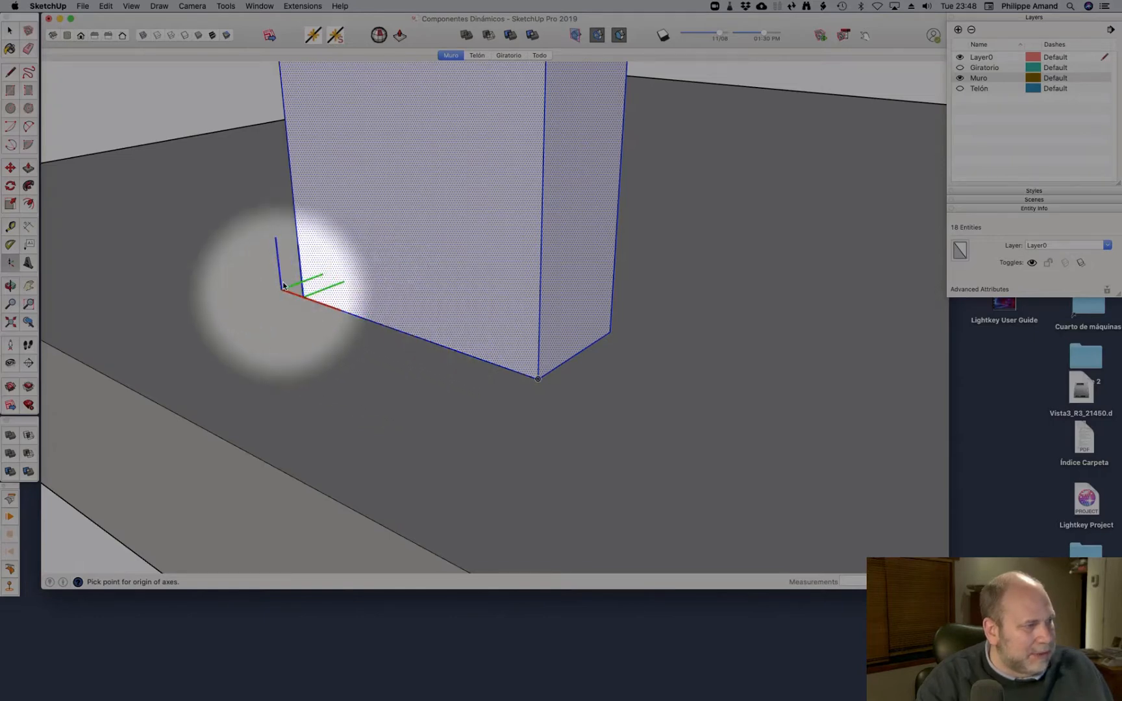
left_click(408, 332)
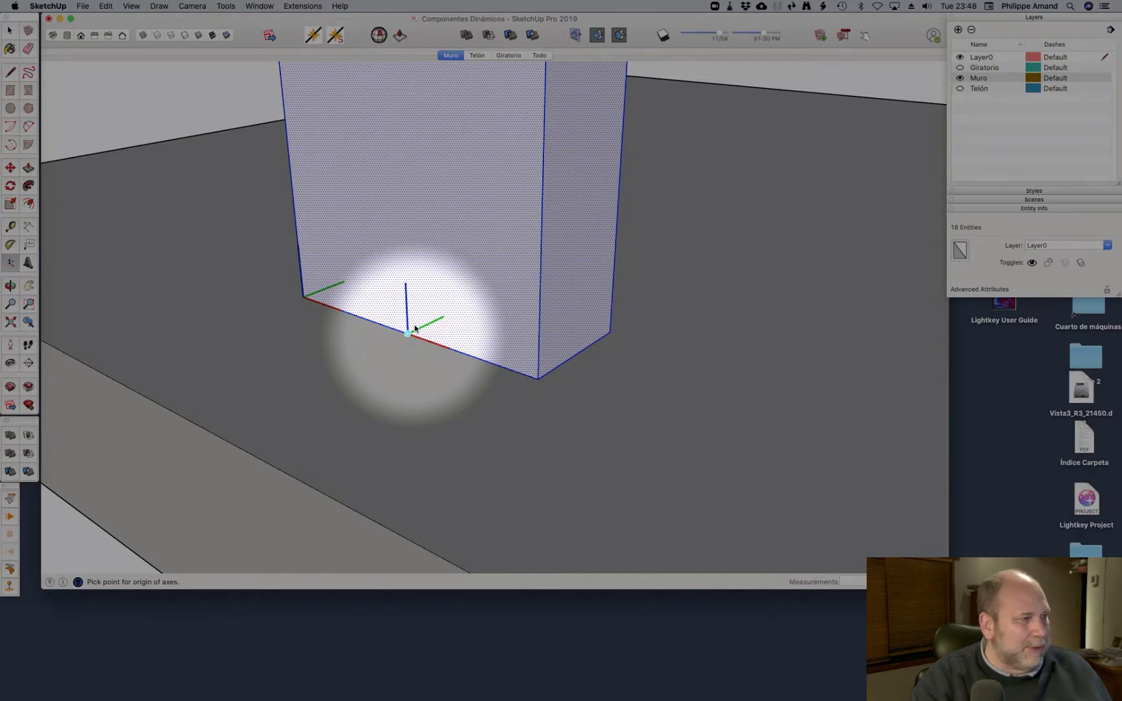
key("alt+x")
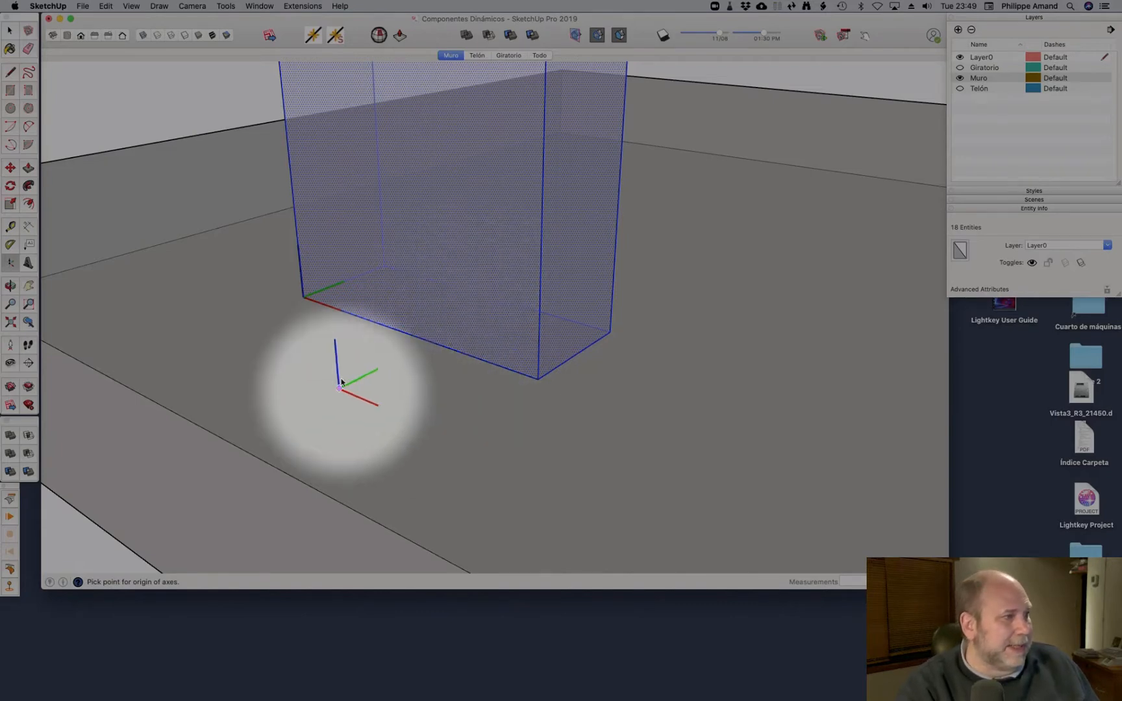
left_click(408, 332)
left_click(444, 341)
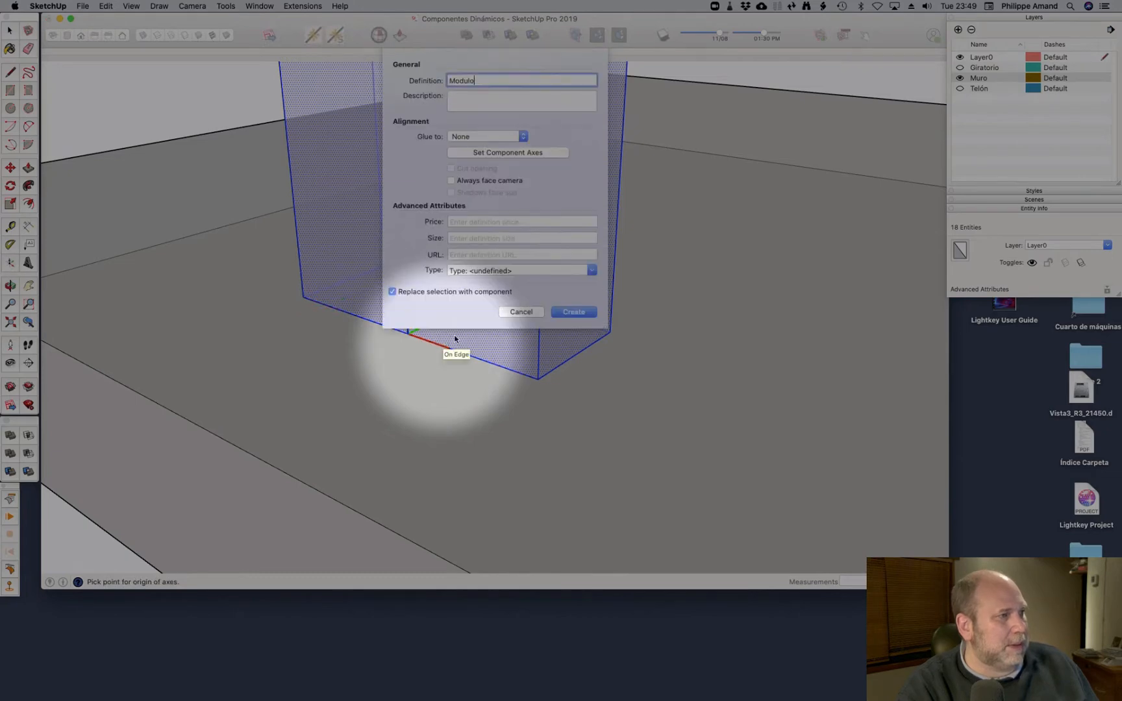
left_click(563, 310)
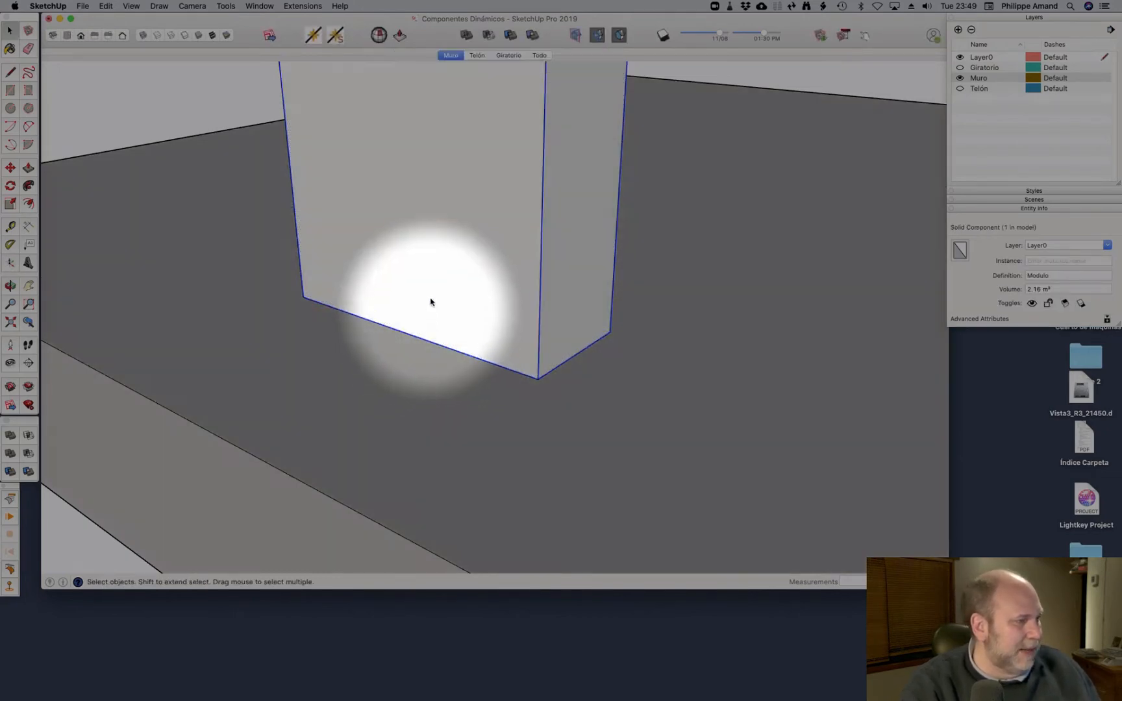
Open the Modulo component for editing to inspect its axes, and leave it with the component selected
double_click(432, 303)
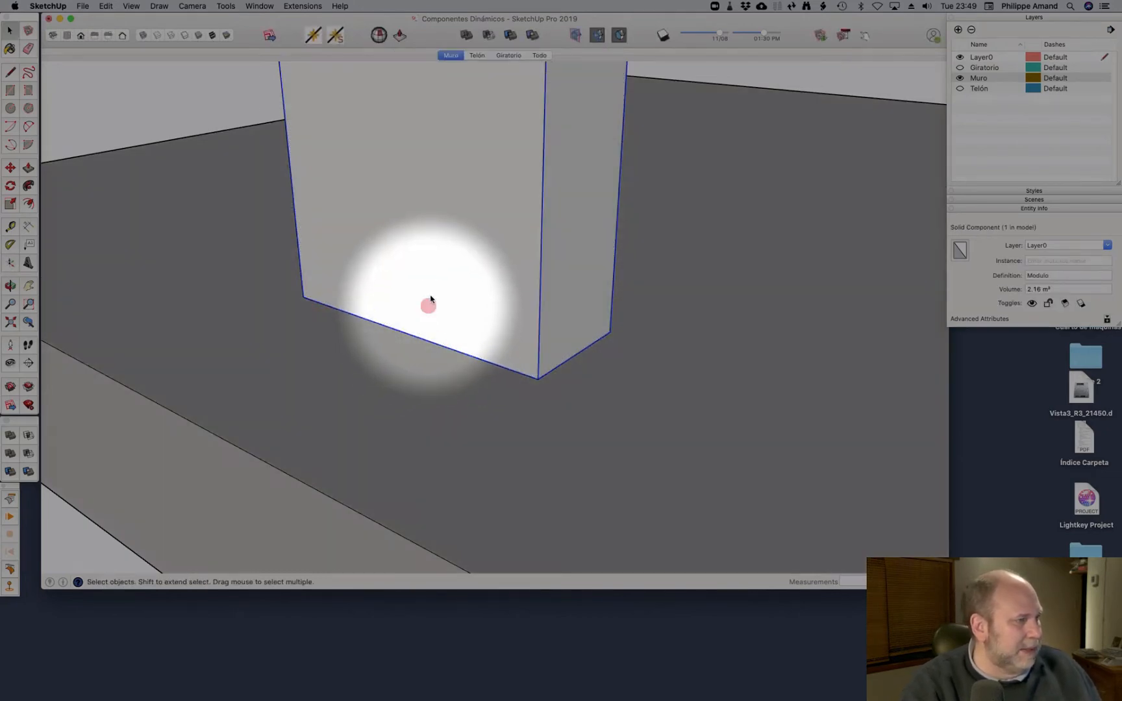
scroll(414, 329, "up", 4)
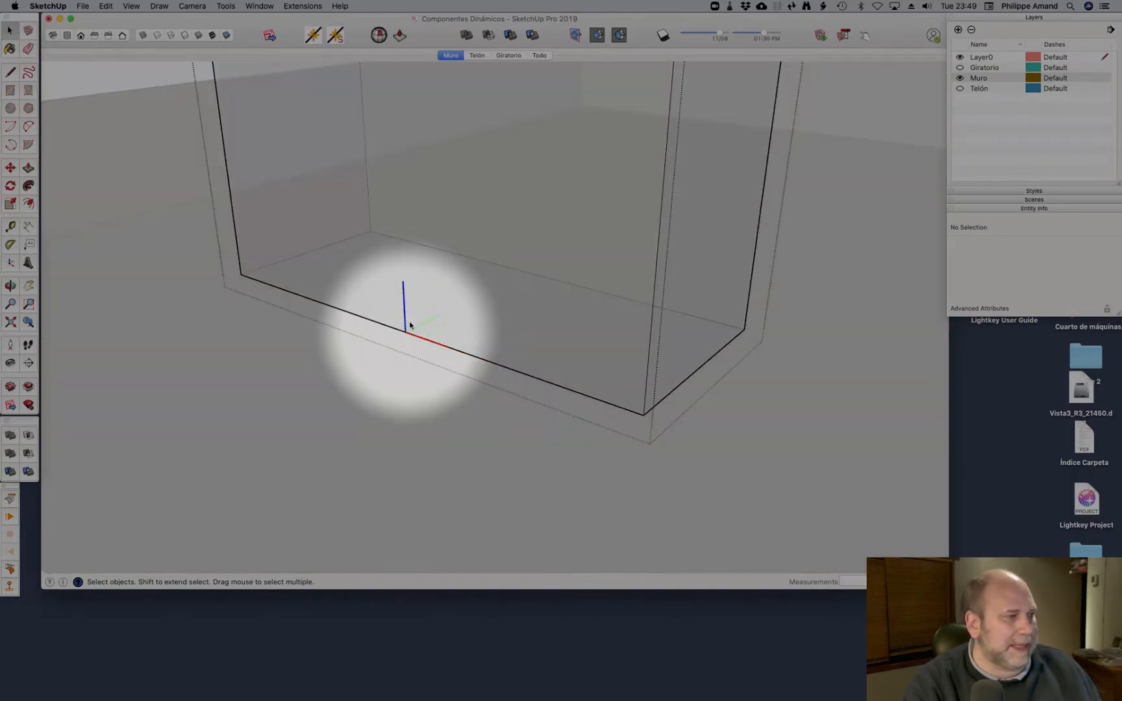
scroll(411, 331, "down", 5)
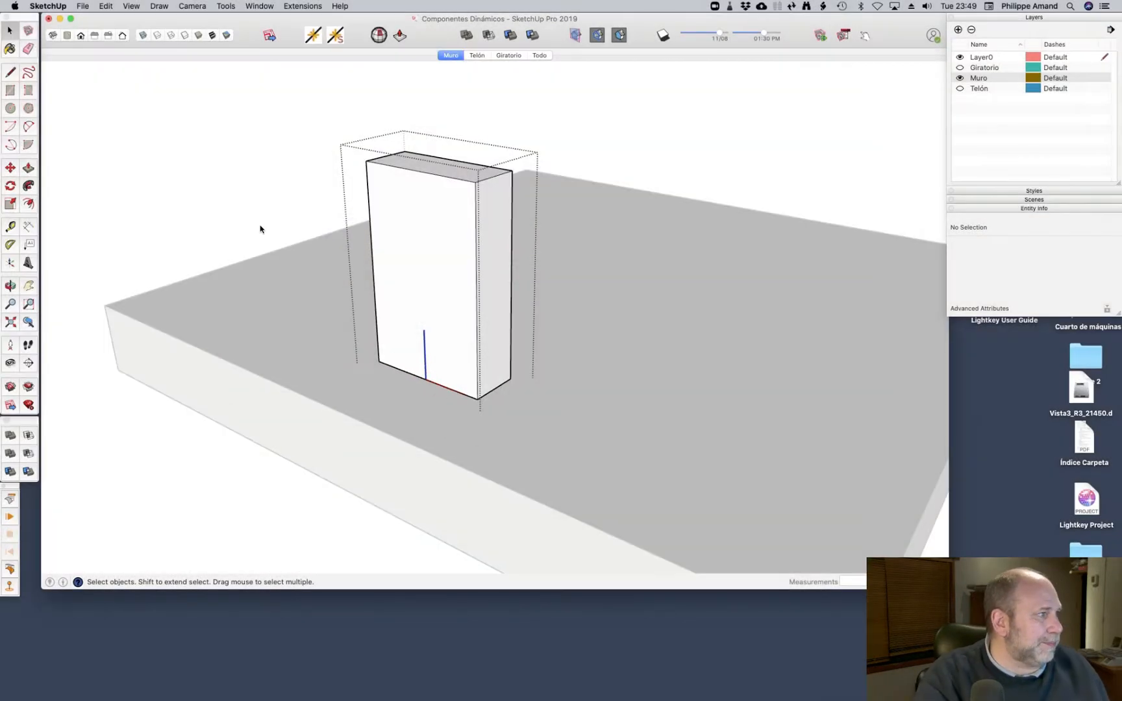
left_click(458, 284)
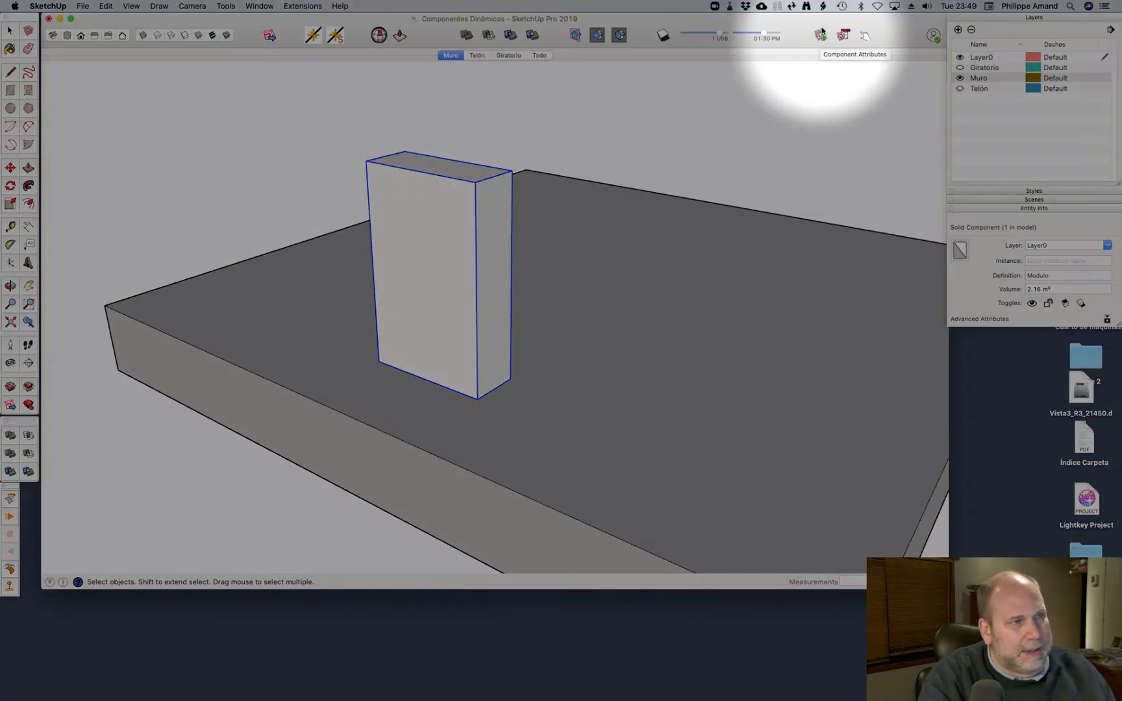
Open the Component Attributes of the selected Modulo component and move the window clear of the block
left_click(822, 33)
left_click_drag(823, 111, 921, 191)
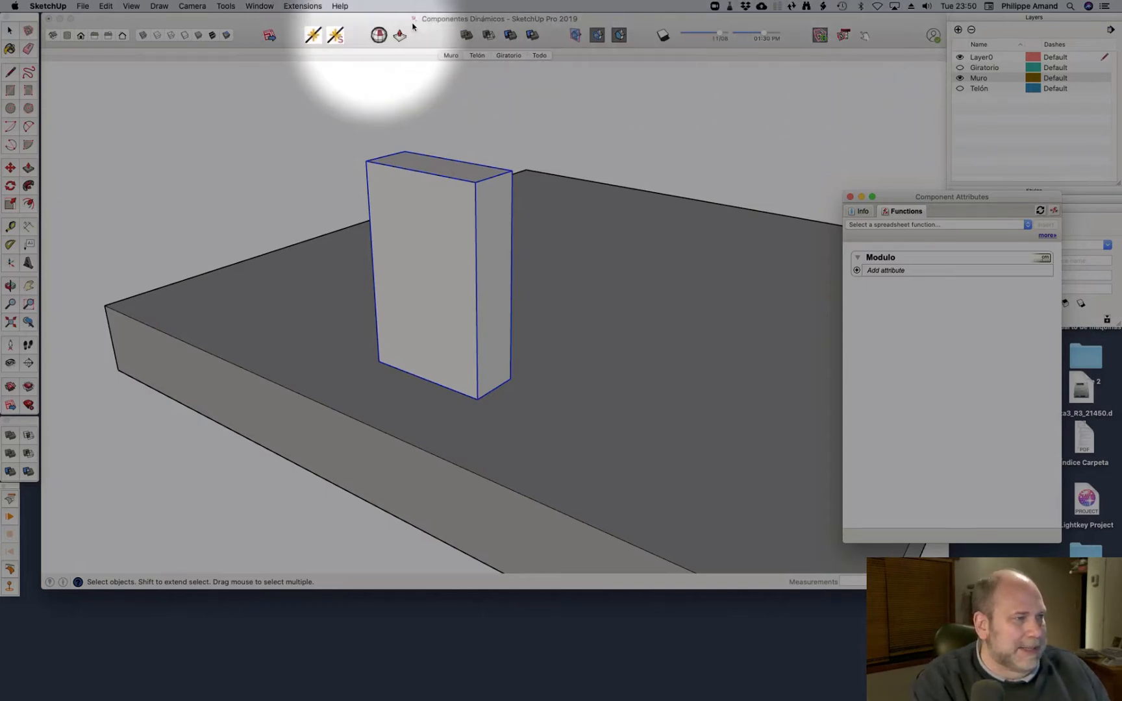
Examine the toolbar customization palette for the dynamic component tools, and close it without changing the toolbar
right_click(793, 21)
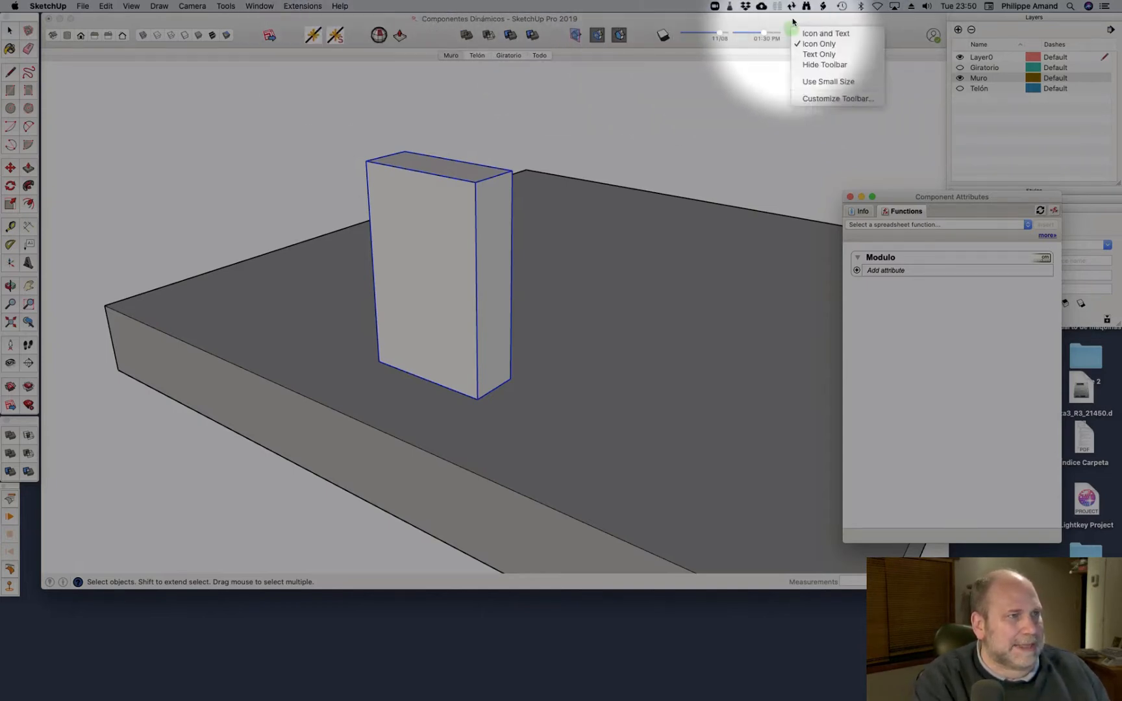
left_click(842, 98)
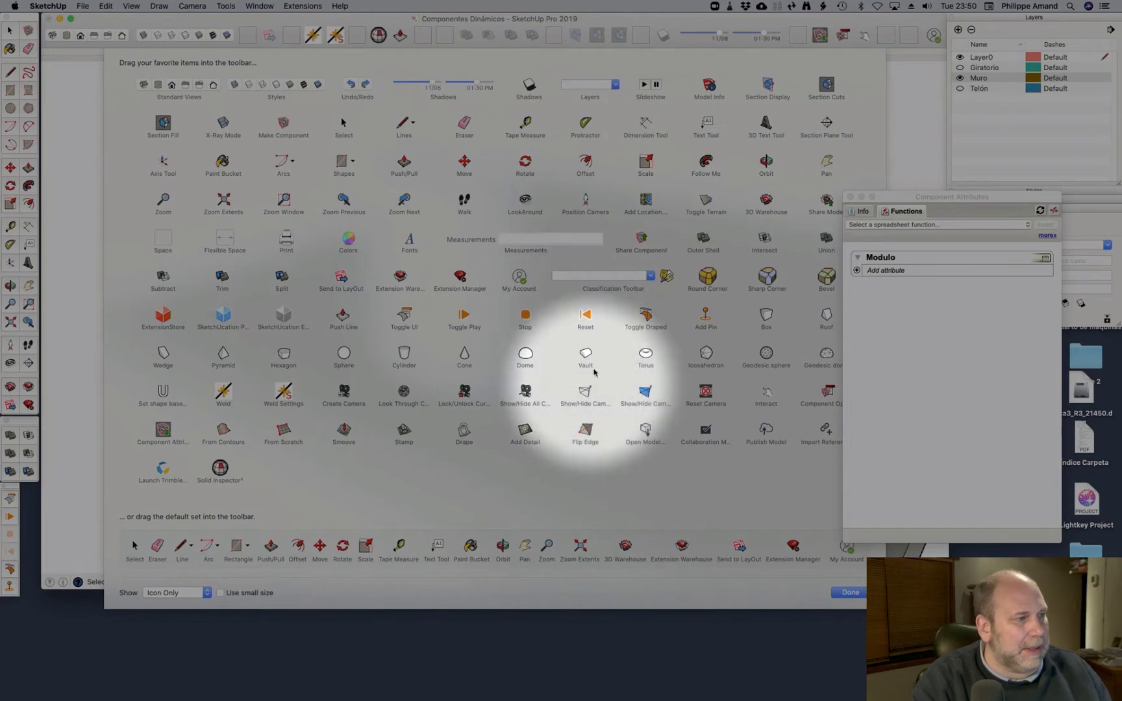
mouse_move(586, 354)
left_mouse_down()
mouse_move(682, 28)
mouse_move(581, 357)
mouse_move(609, 296)
mouse_move(666, 30)
left_mouse_up()
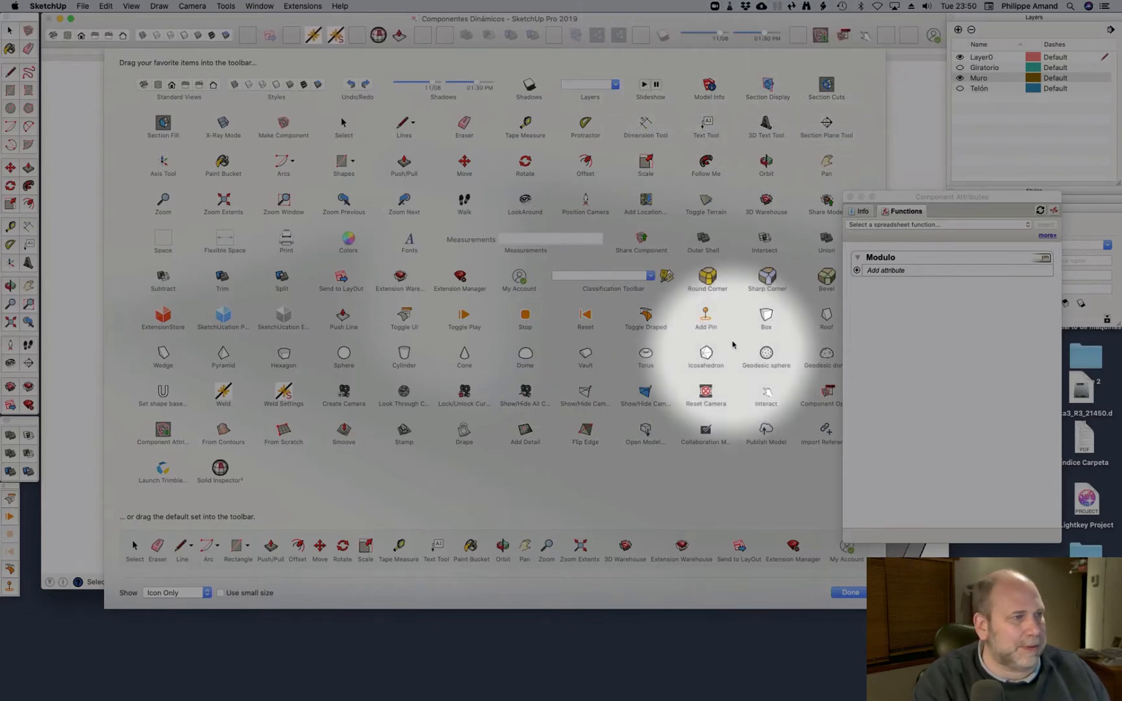
left_click_drag(890, 194, 975, 225)
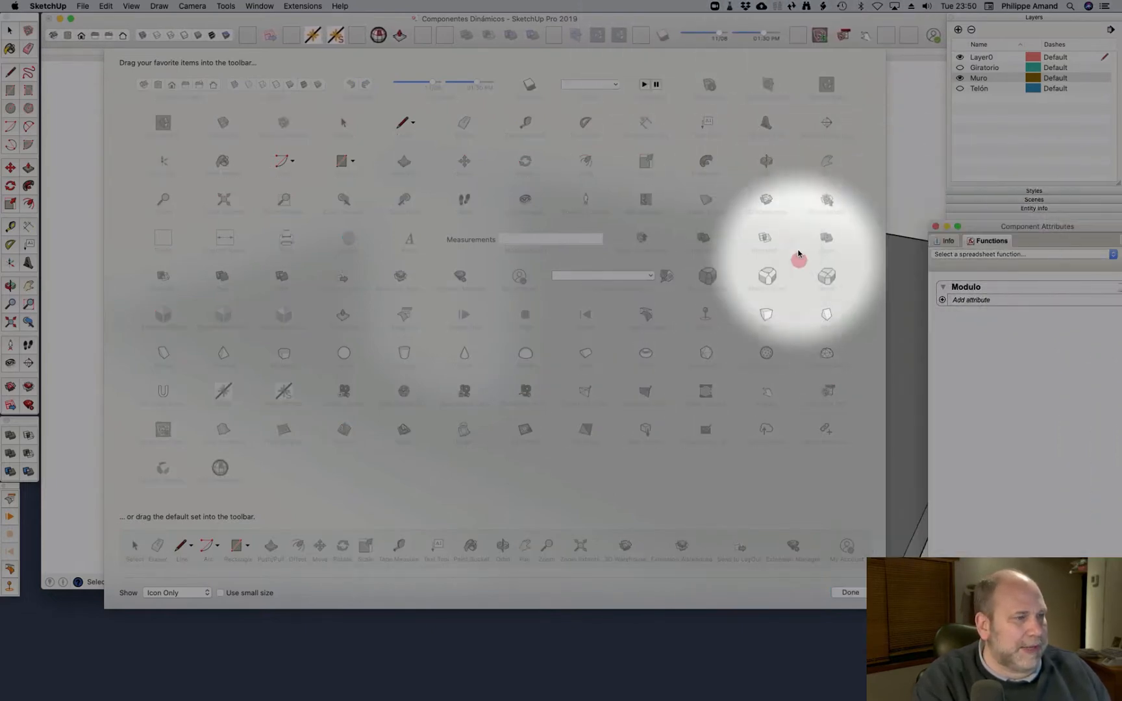
left_click(855, 171)
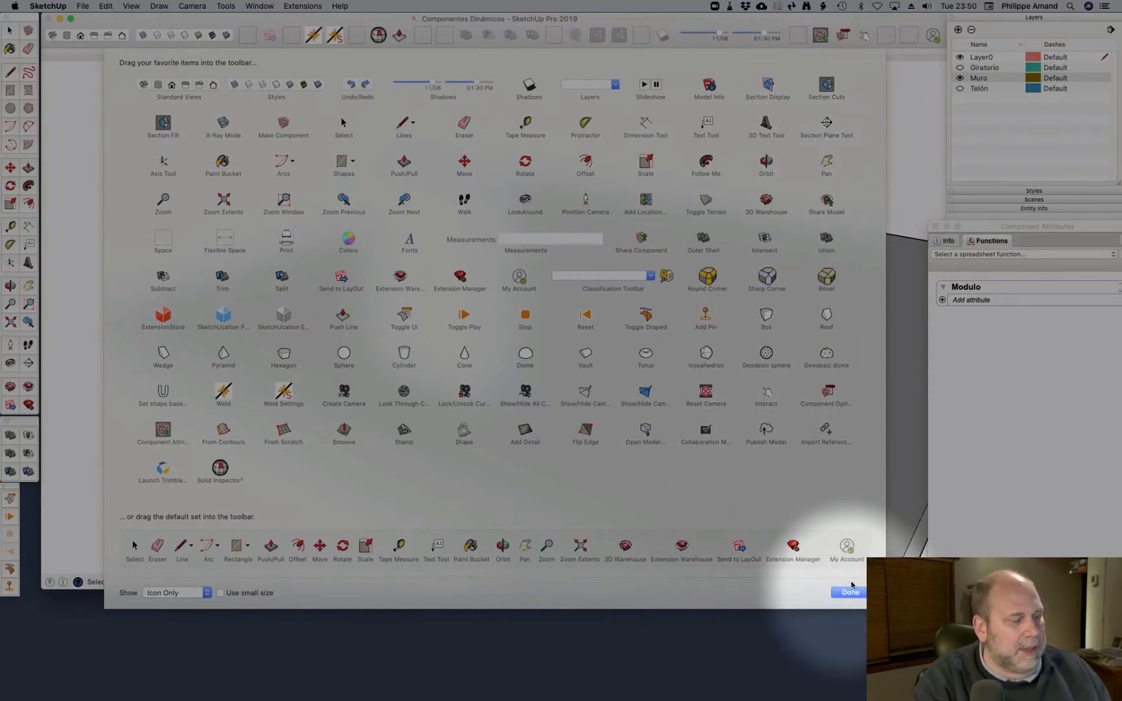
left_click(850, 592)
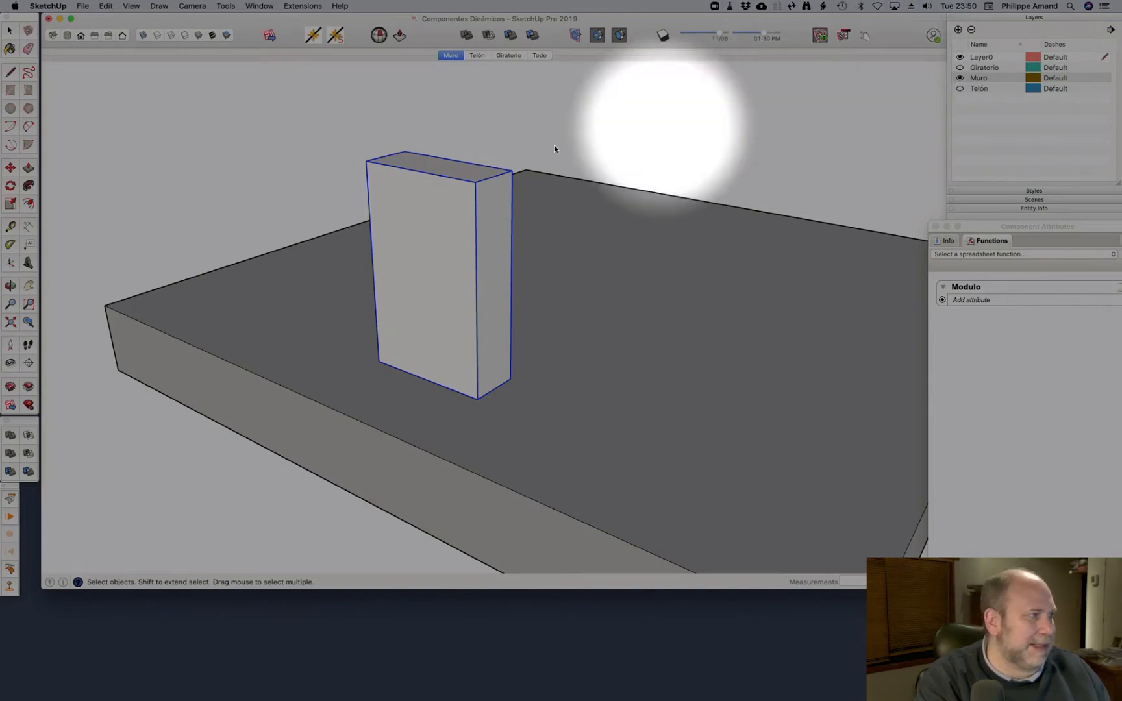
Show and close the Dynamic Components tool palette, and check the window list for Component Options and Component Attributes
left_click(132, 5)
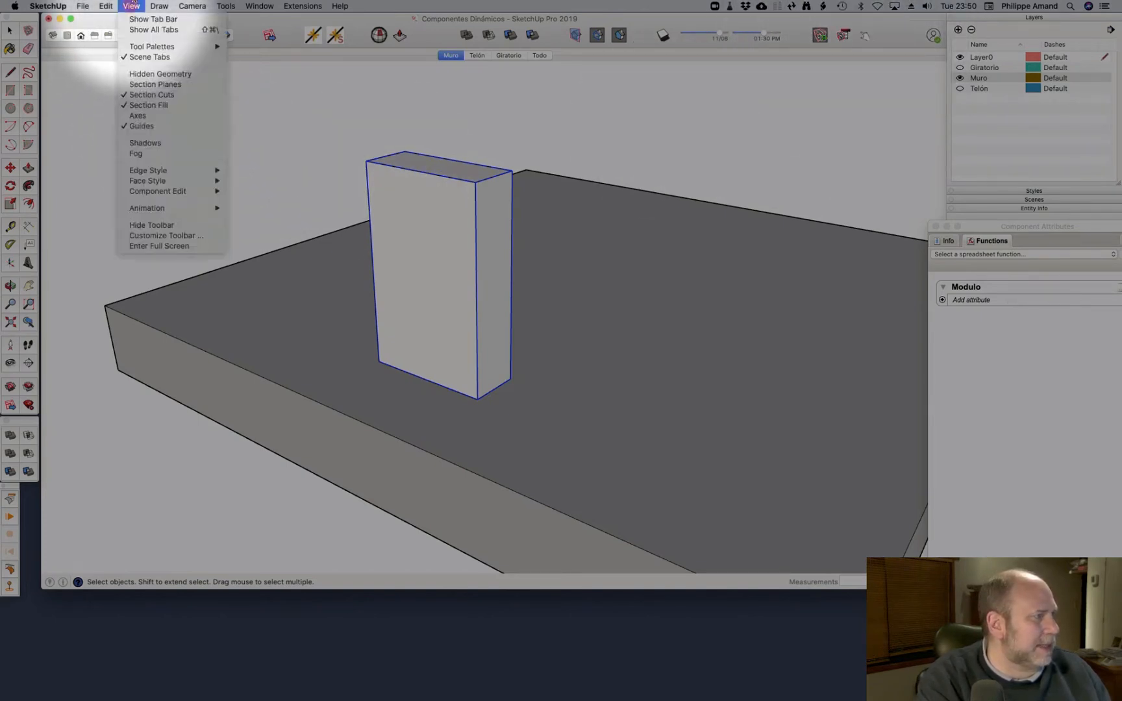
mouse_move(145, 43)
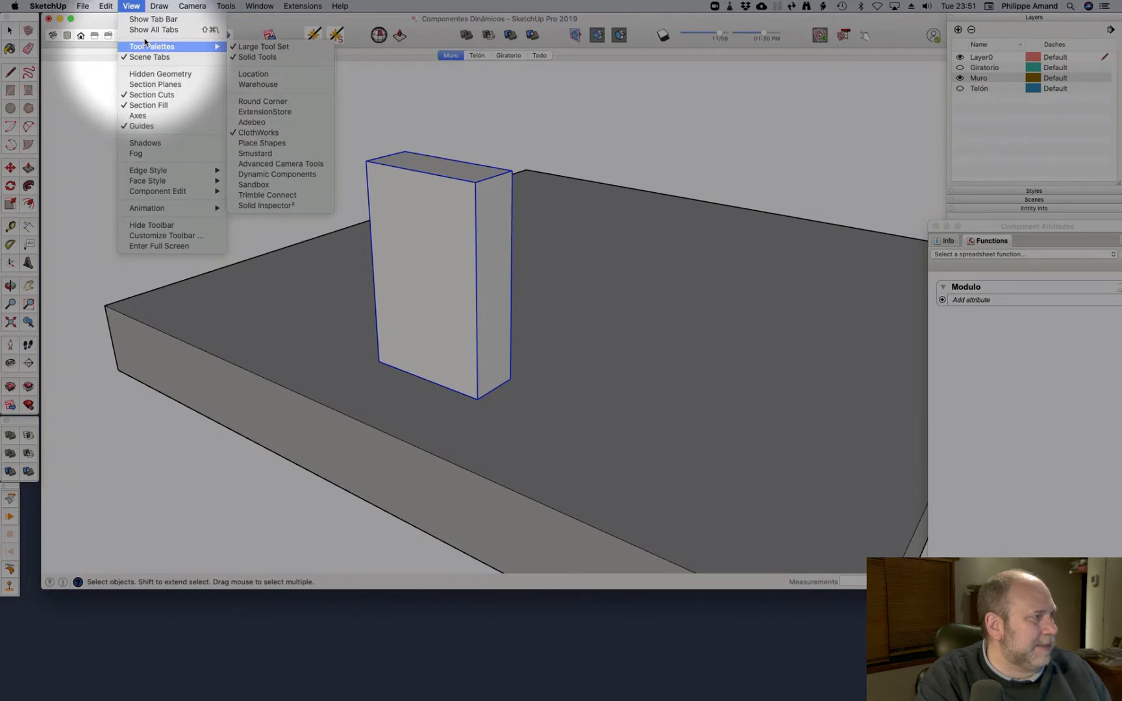
left_click(261, 173)
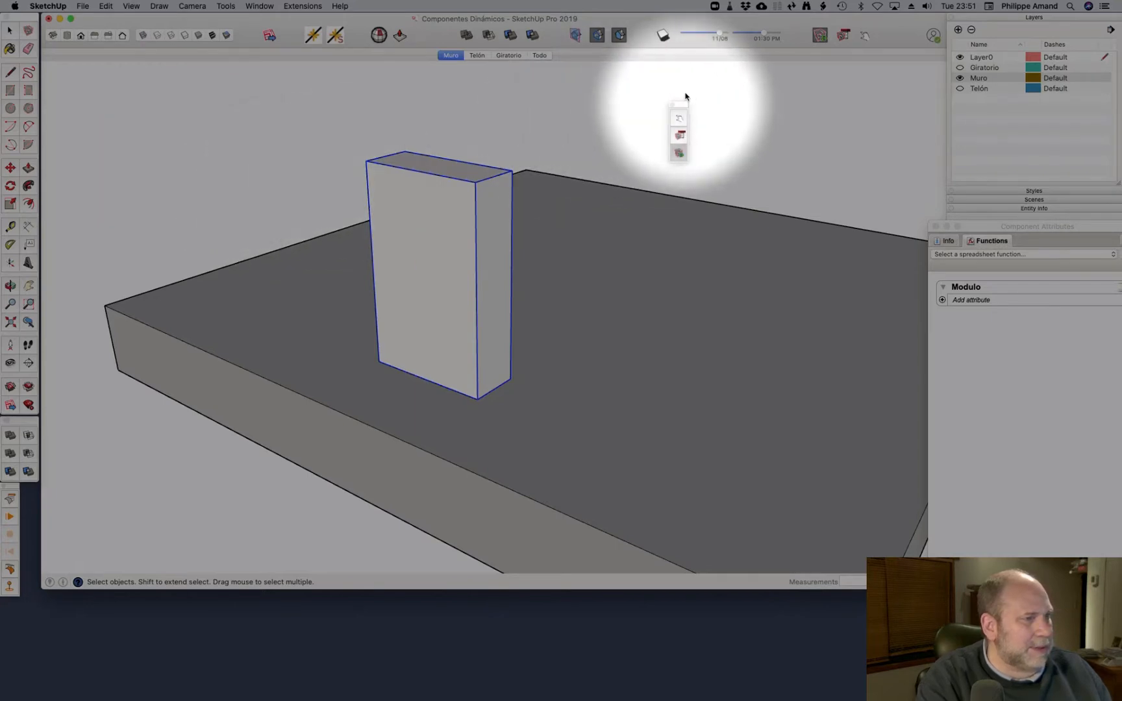
left_click_drag(686, 96, 810, 62)
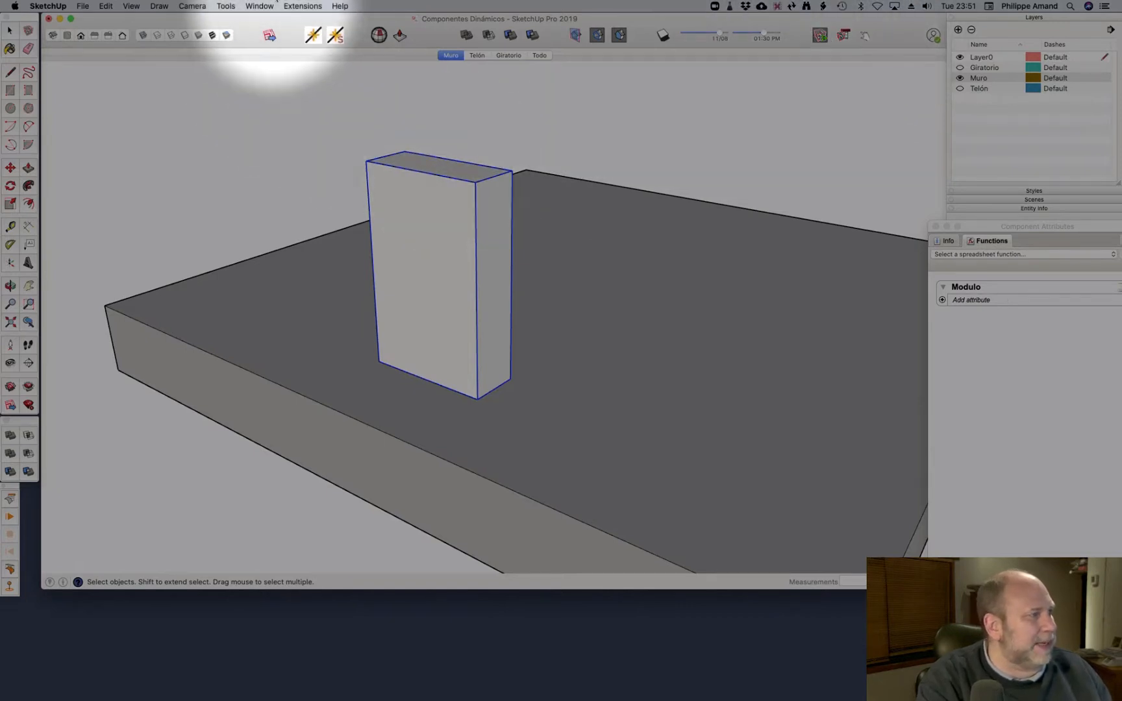
left_click(272, 5)
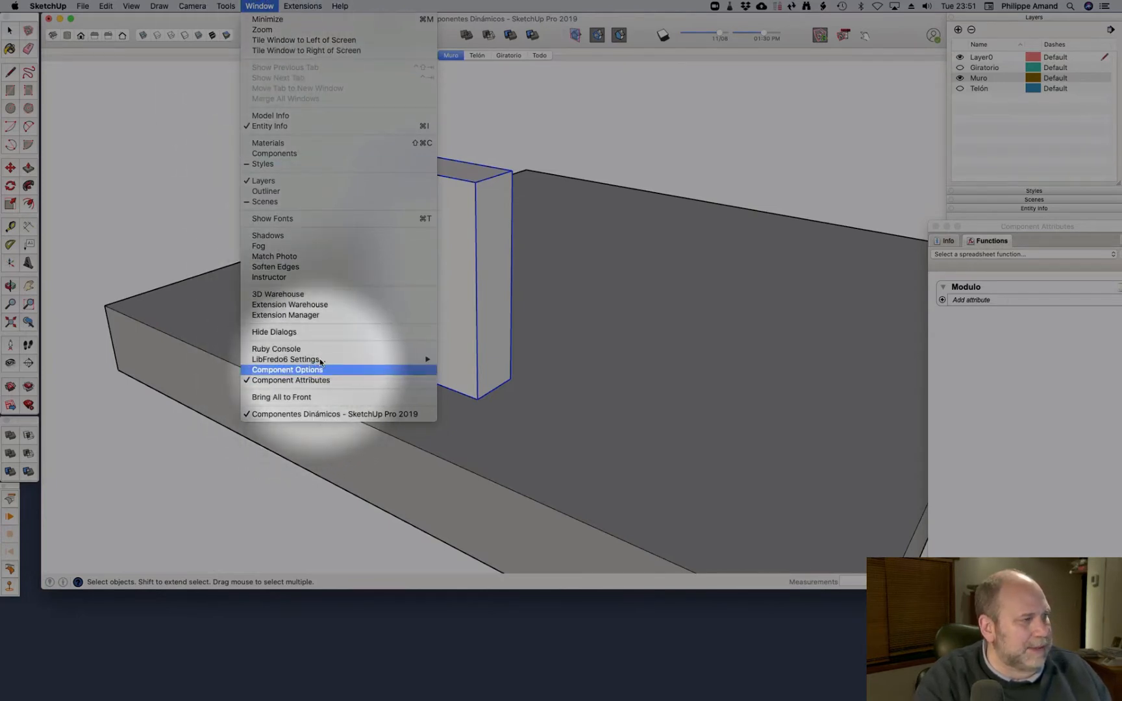
left_click(645, 11)
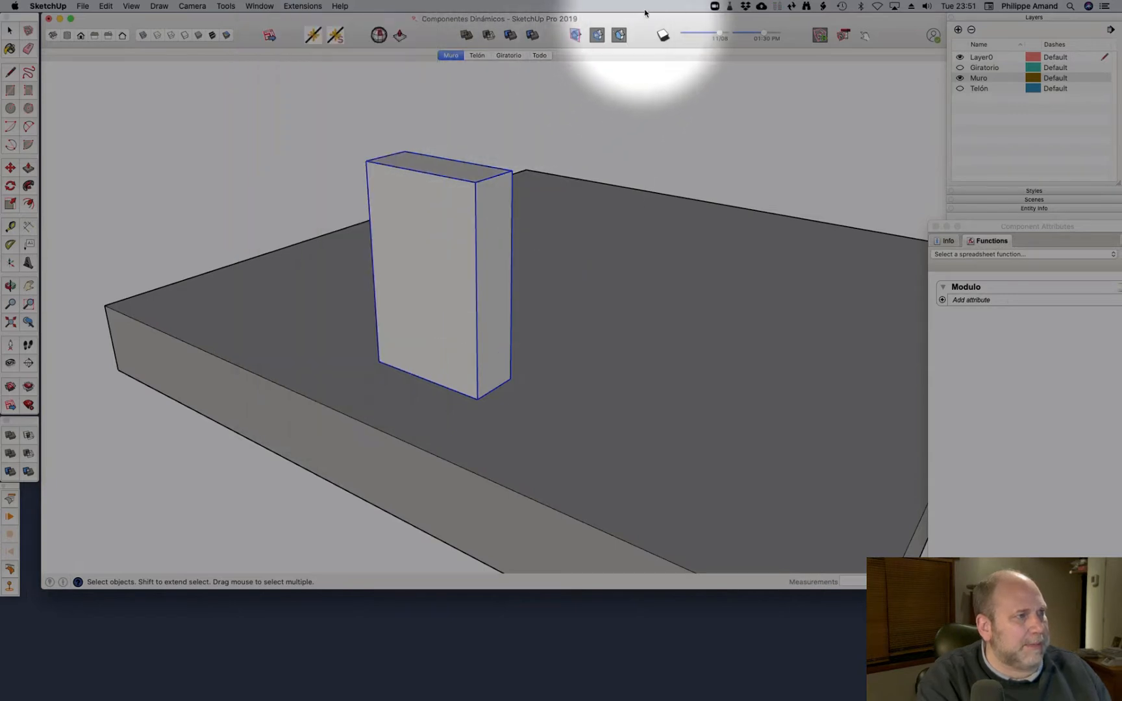
left_click(612, 132)
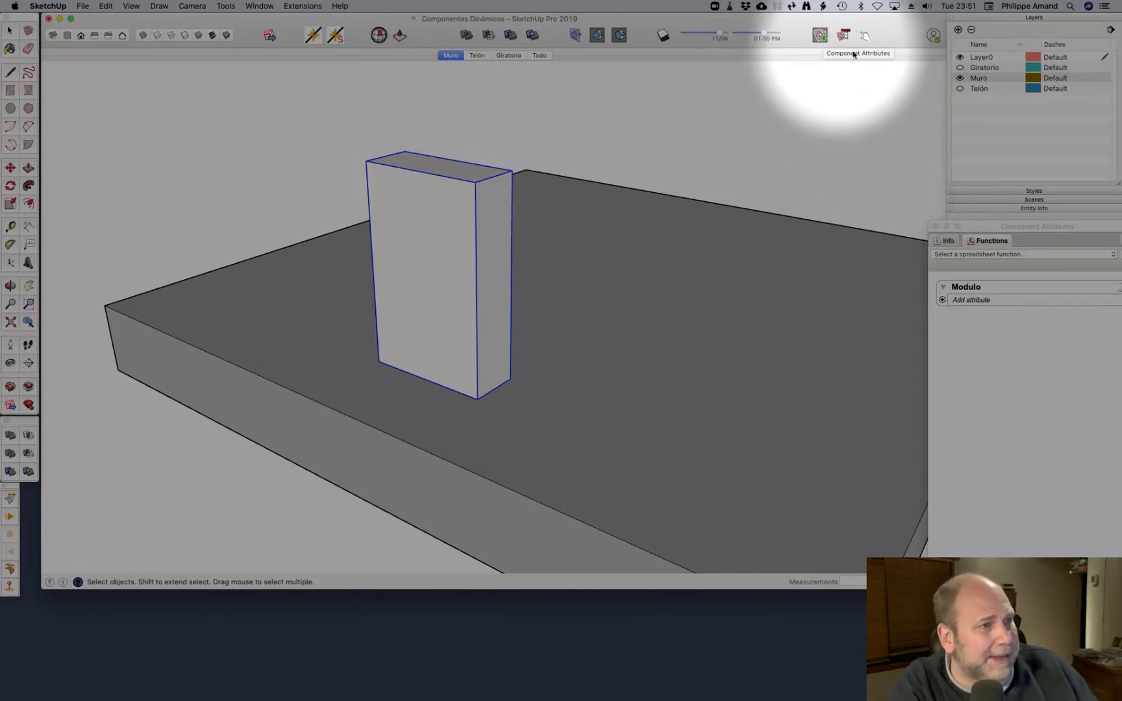
Add the position attributes X and Y to the Modulo component
left_click_drag(1019, 226, 785, 86)
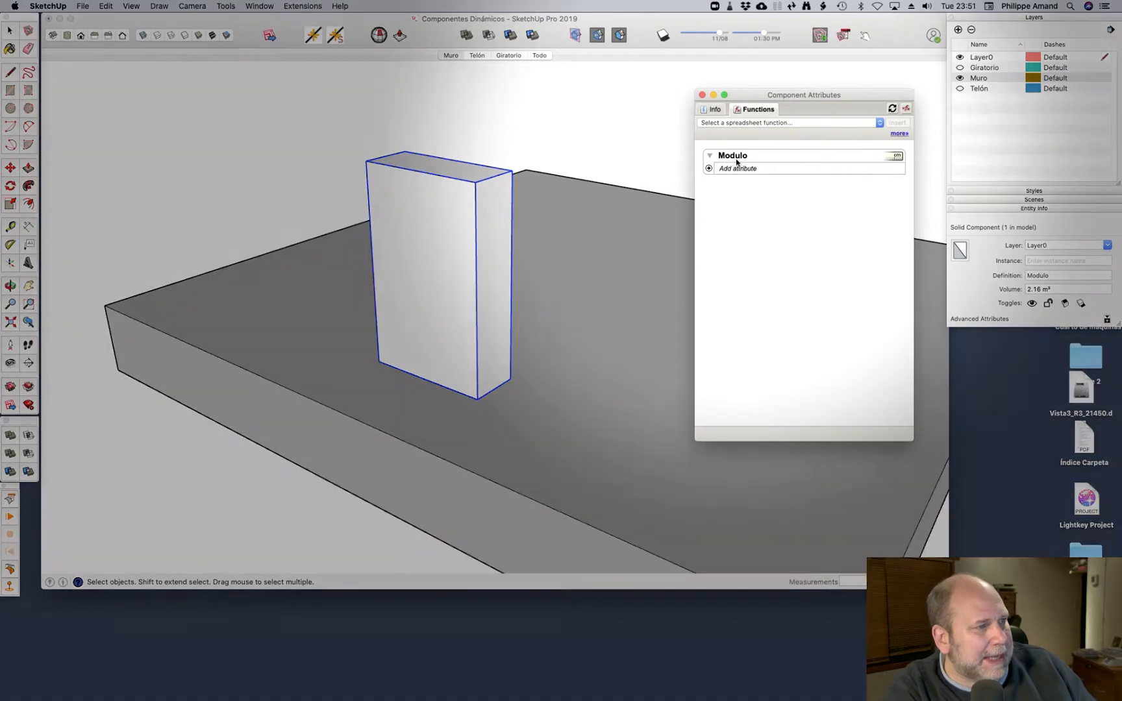
left_click(737, 168)
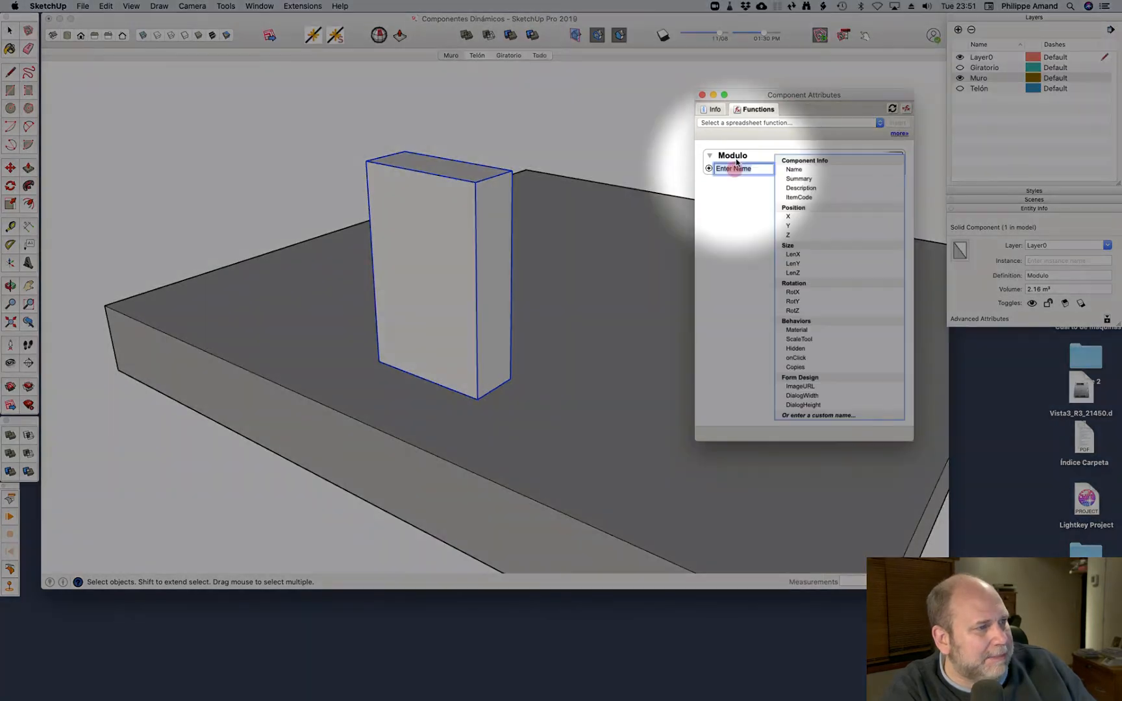
left_click(790, 216)
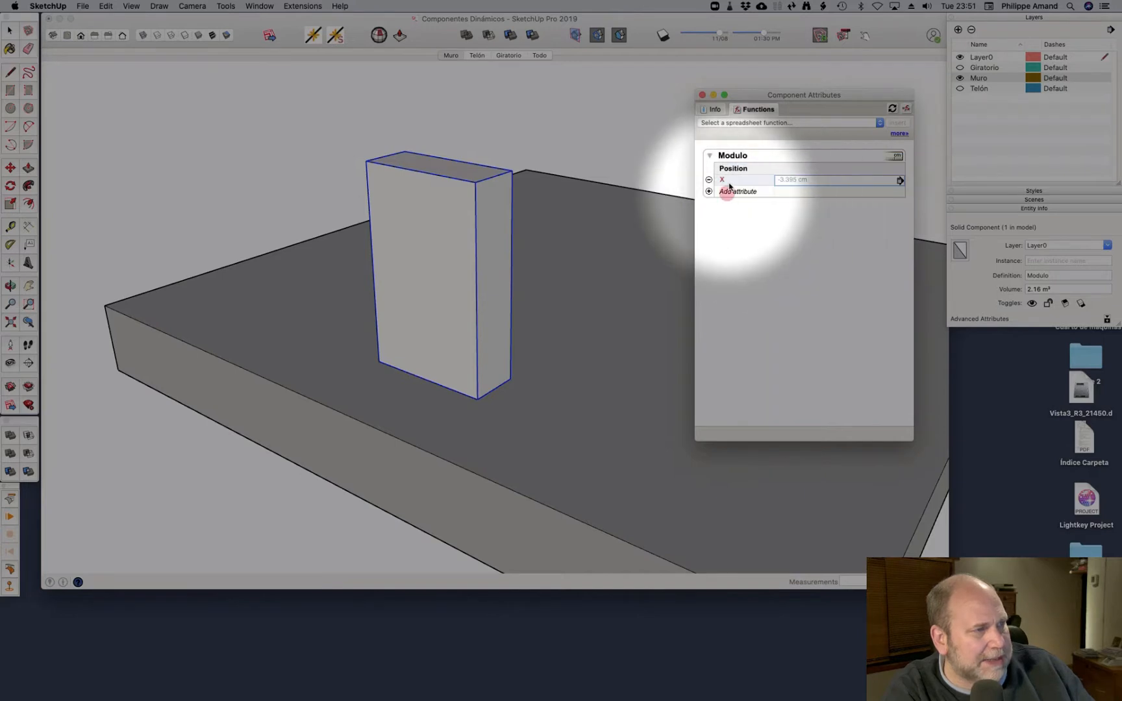
left_click(729, 188)
left_click(804, 217)
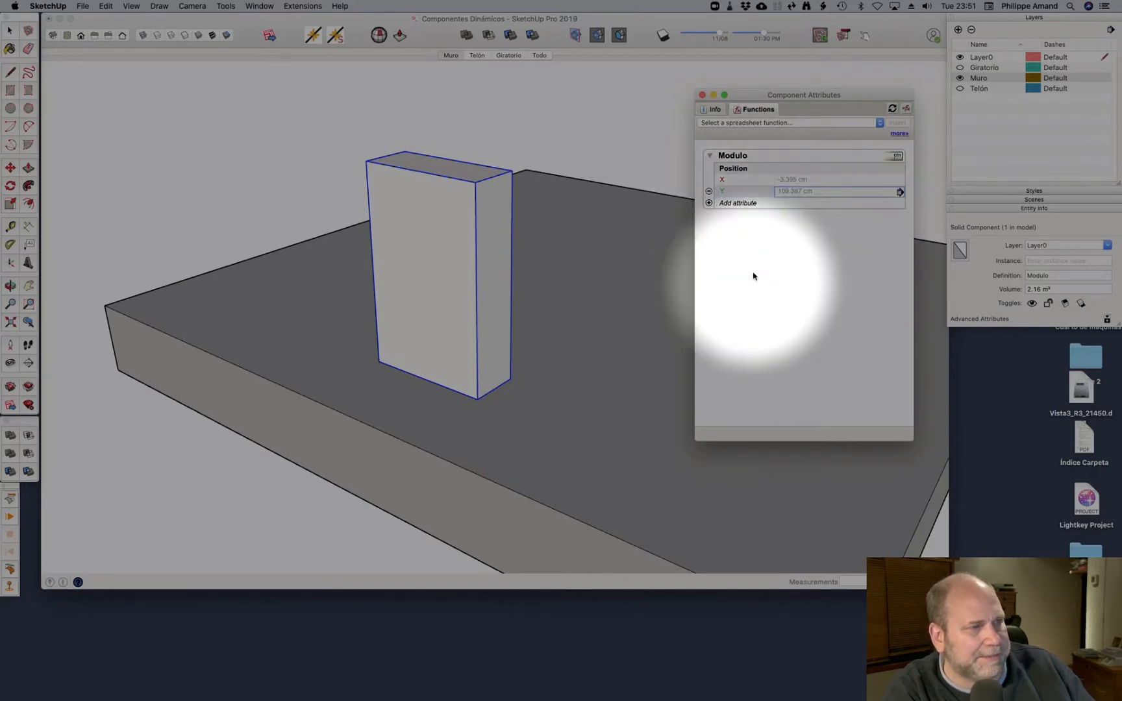
Try an X position of 300 cm for the Modulo component
left_click(819, 179)
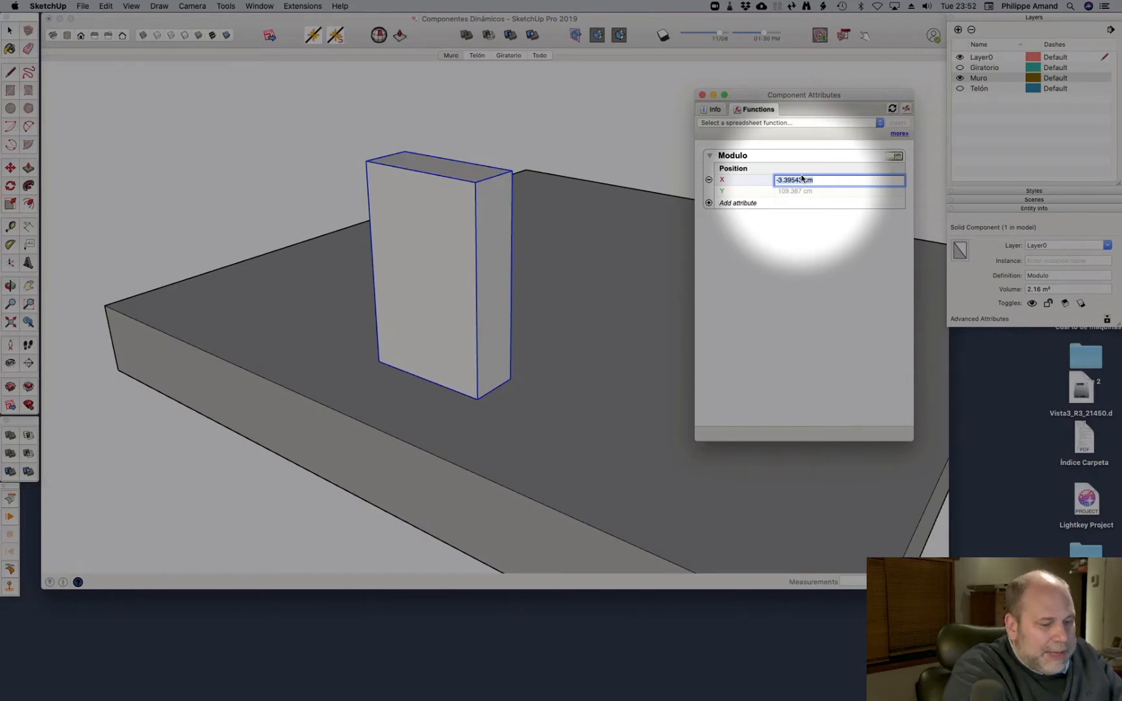
type("3")
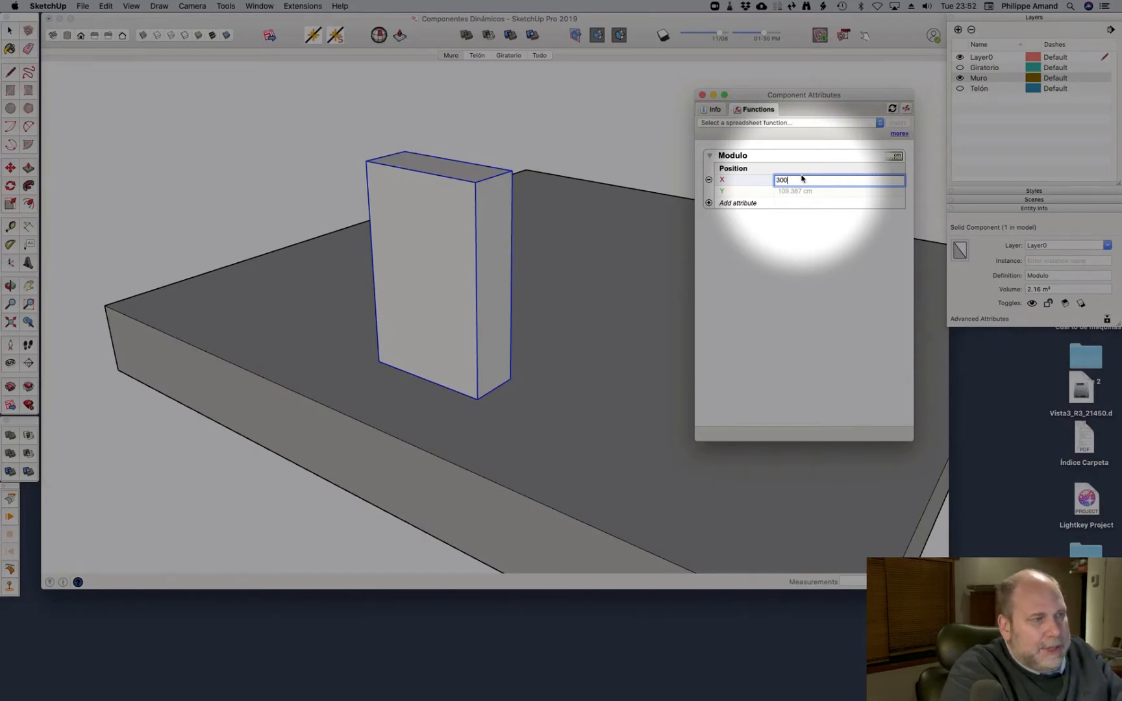
type("00")
key("Return")
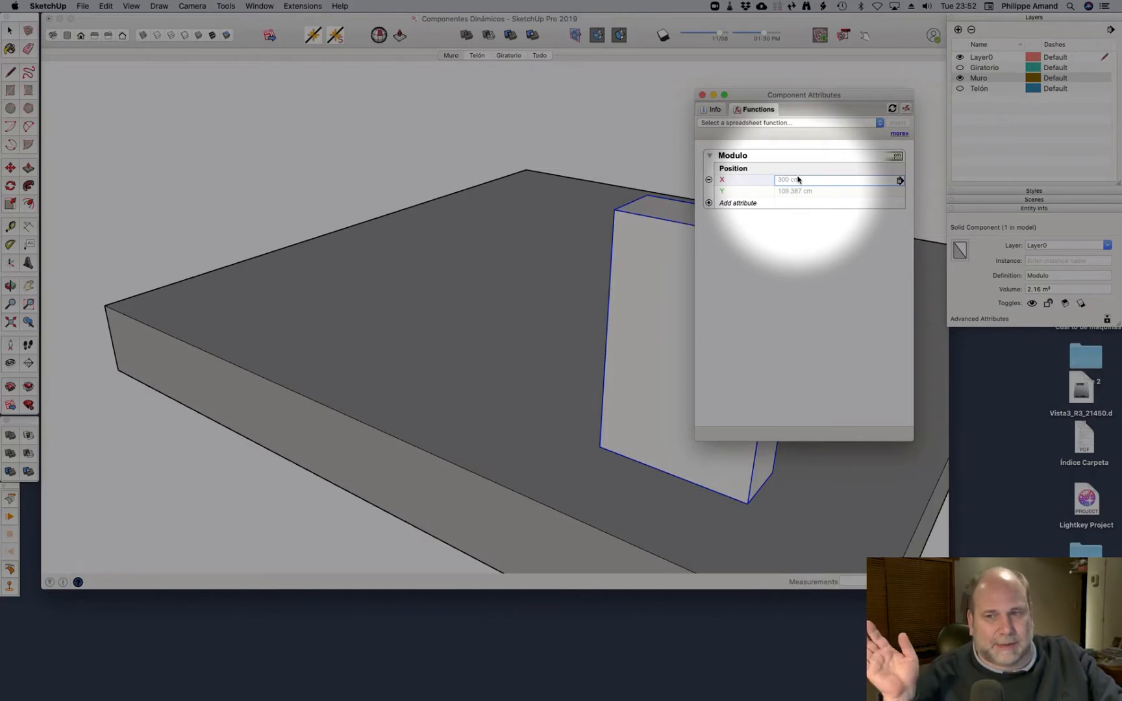
Set the Modulo component's X and Y positions to 0 cm and close its attributes window
left_click(799, 178)
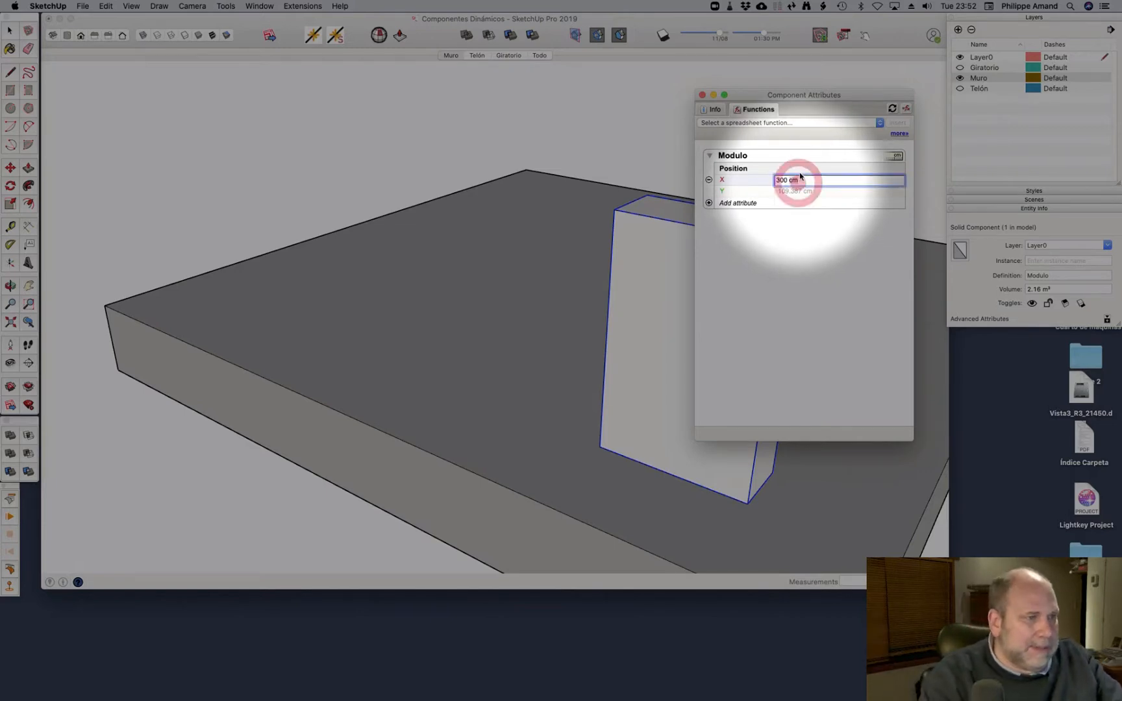
type("0")
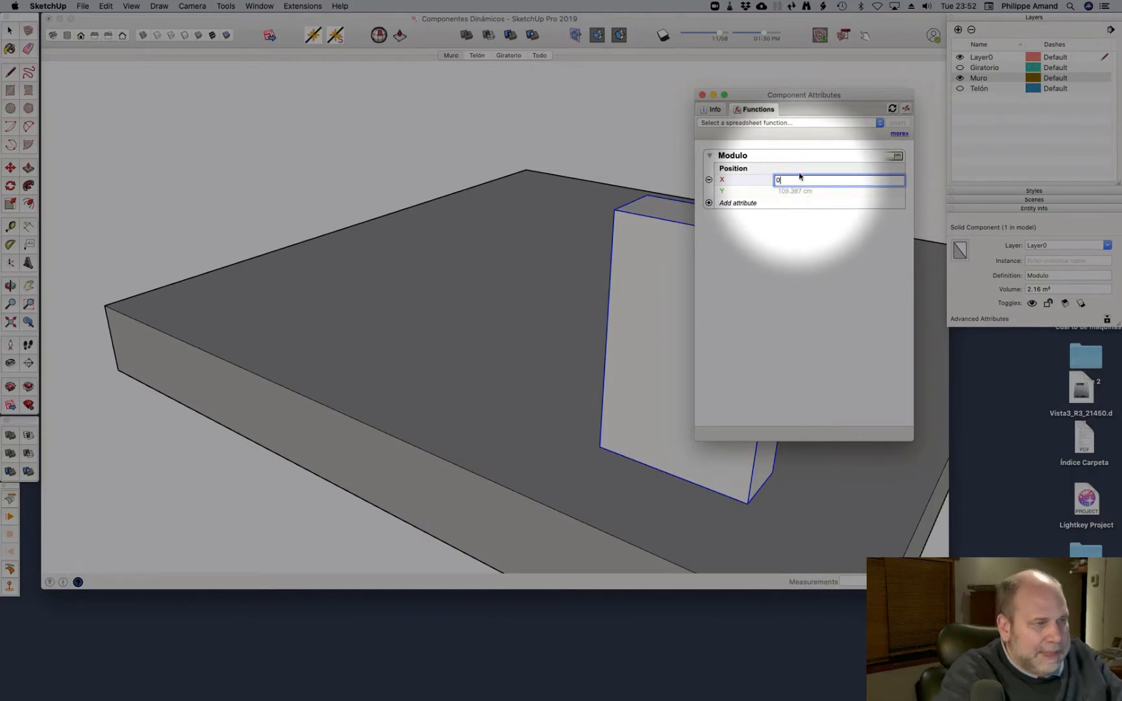
key("Return")
left_click(814, 186)
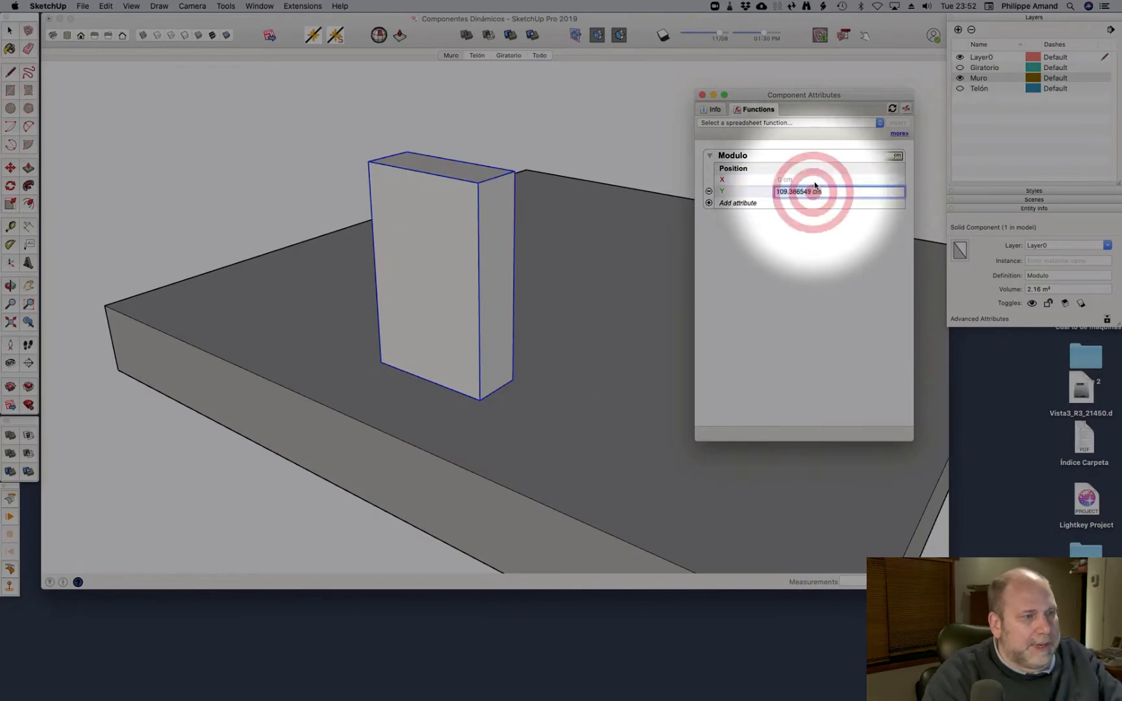
type("0")
key("Return")
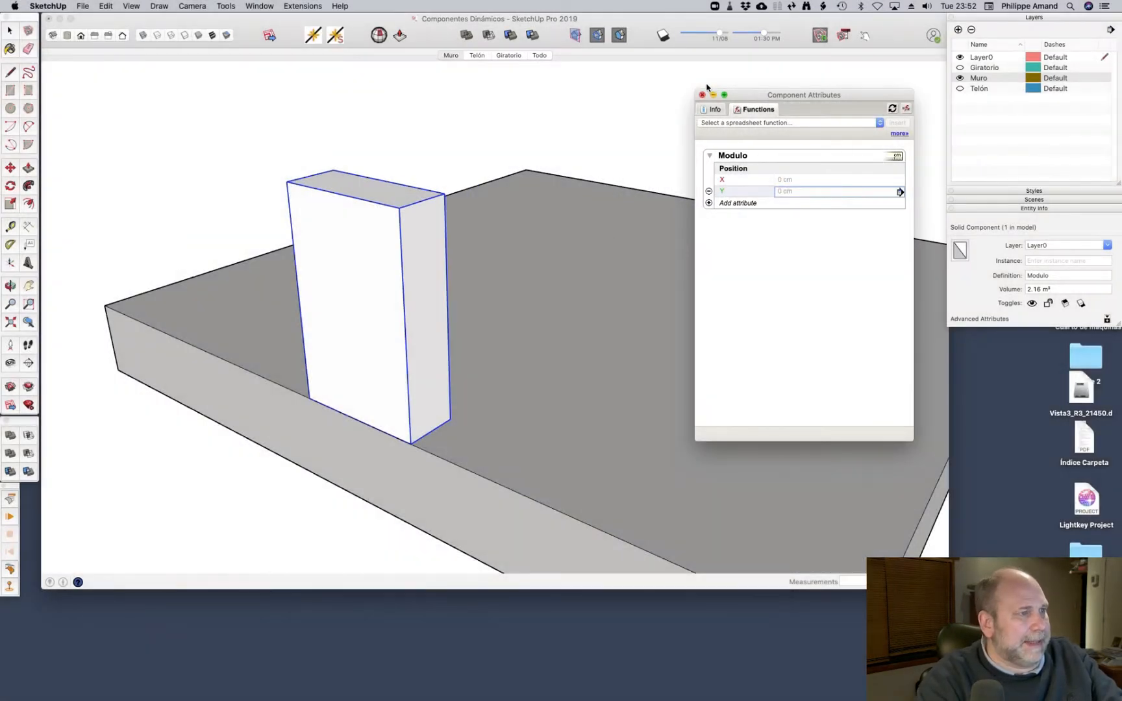
left_click(702, 94)
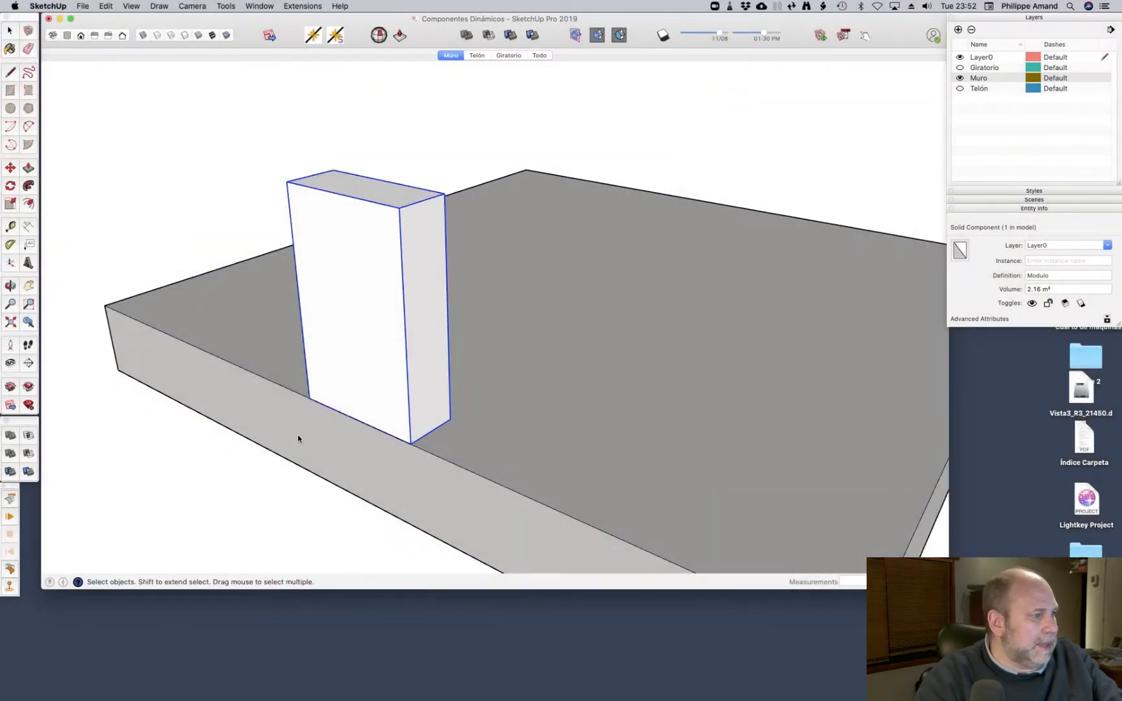
Reopen the Modulo component's attributes and set its Y position to 700 cm
key("Page_Down")
scroll(499, 377, "up", 3)
middle_click_drag(453, 419, 376, 403)
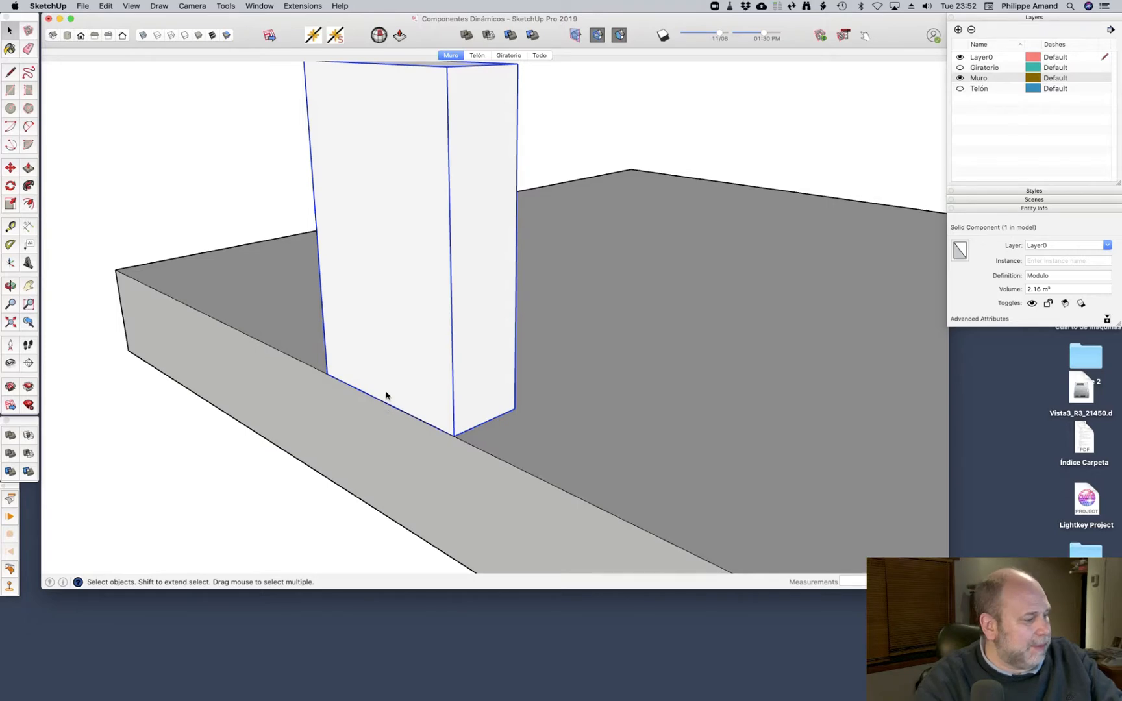
scroll(389, 389, "down", 5)
middle_click_drag(378, 386, 442, 406)
left_click(820, 35)
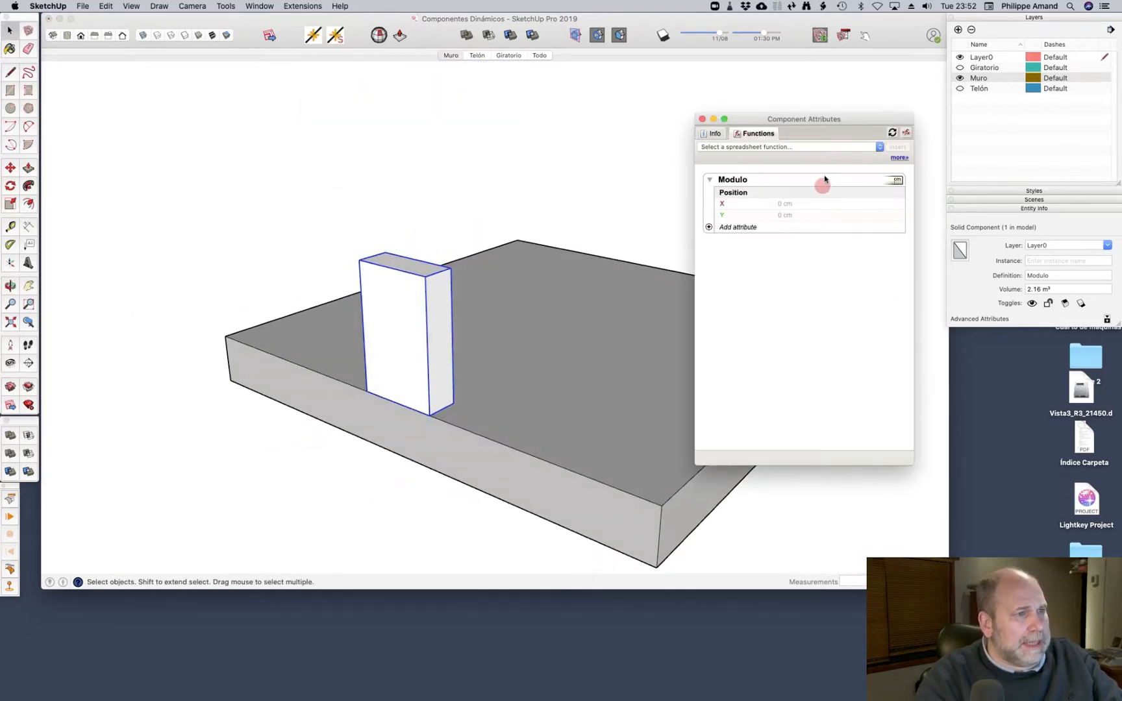
left_click_drag(833, 114, 1015, 137)
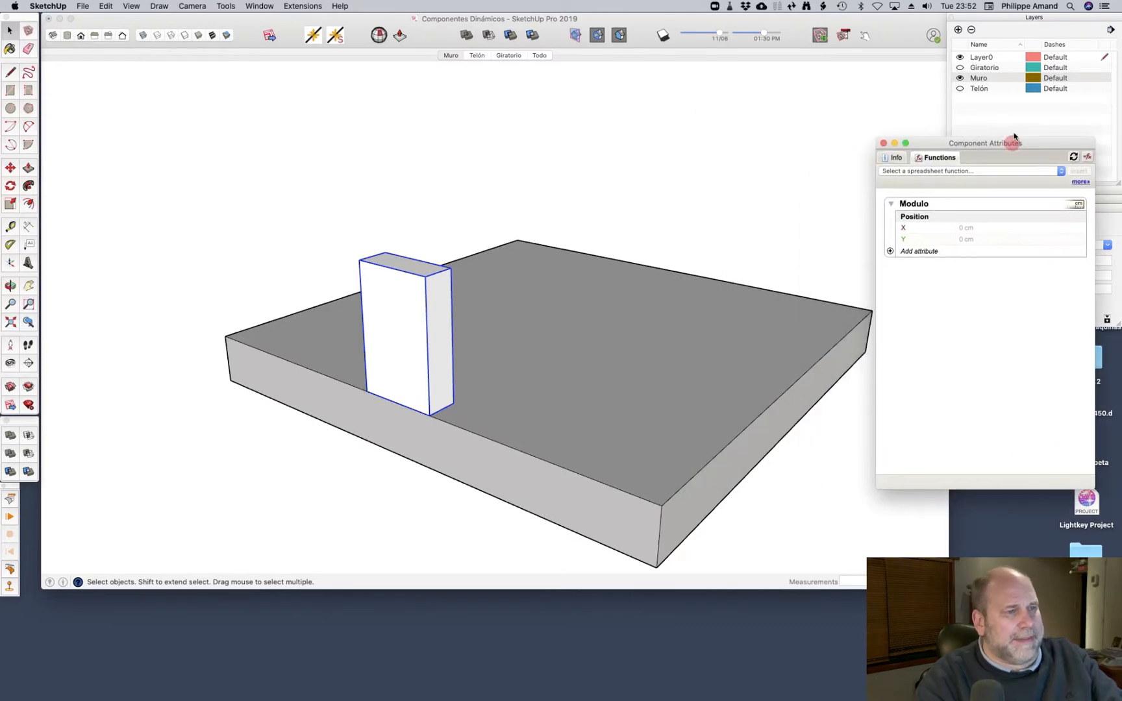
left_click(967, 238)
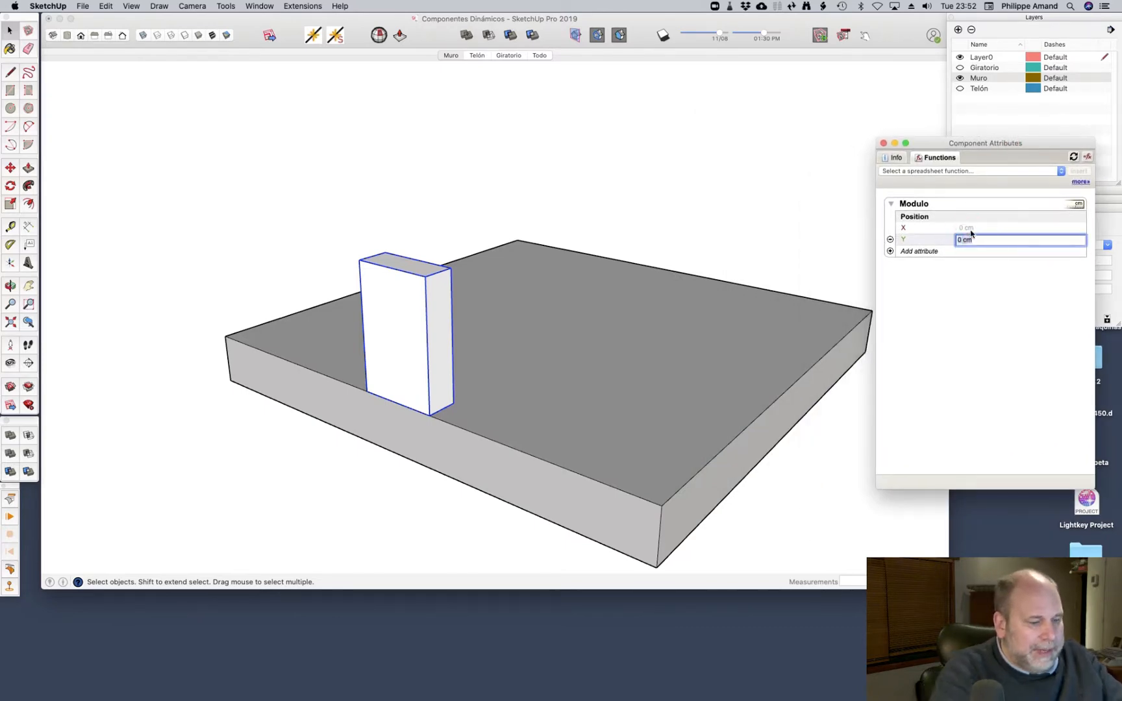
type("700")
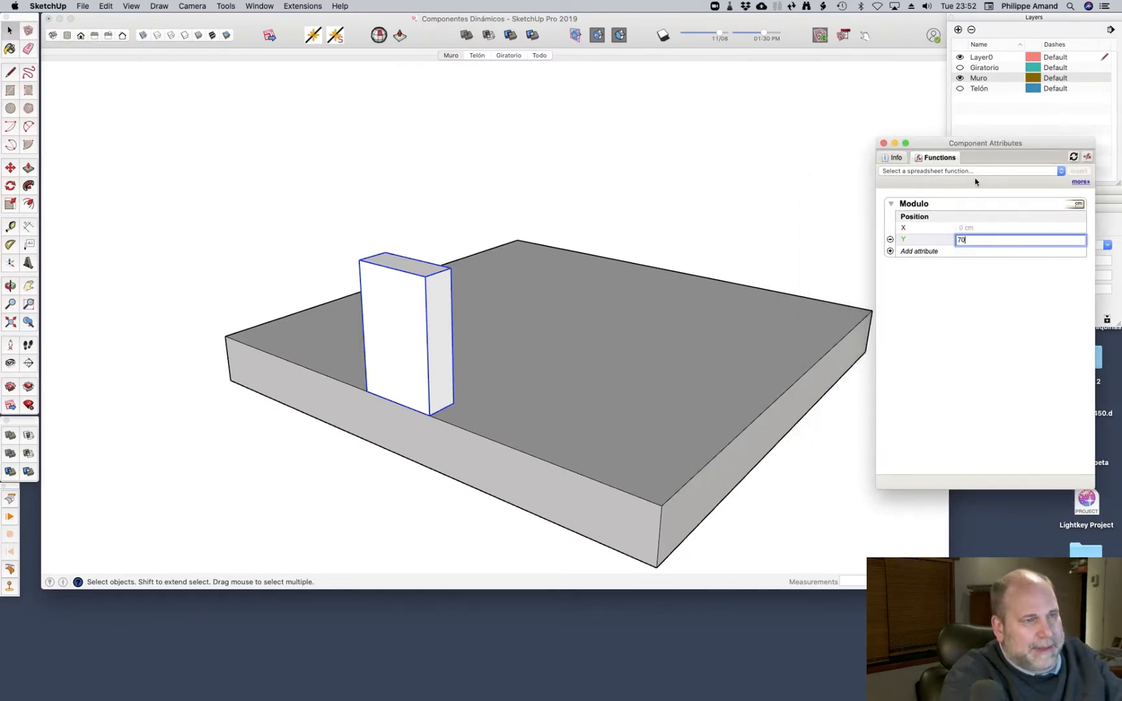
key("Return")
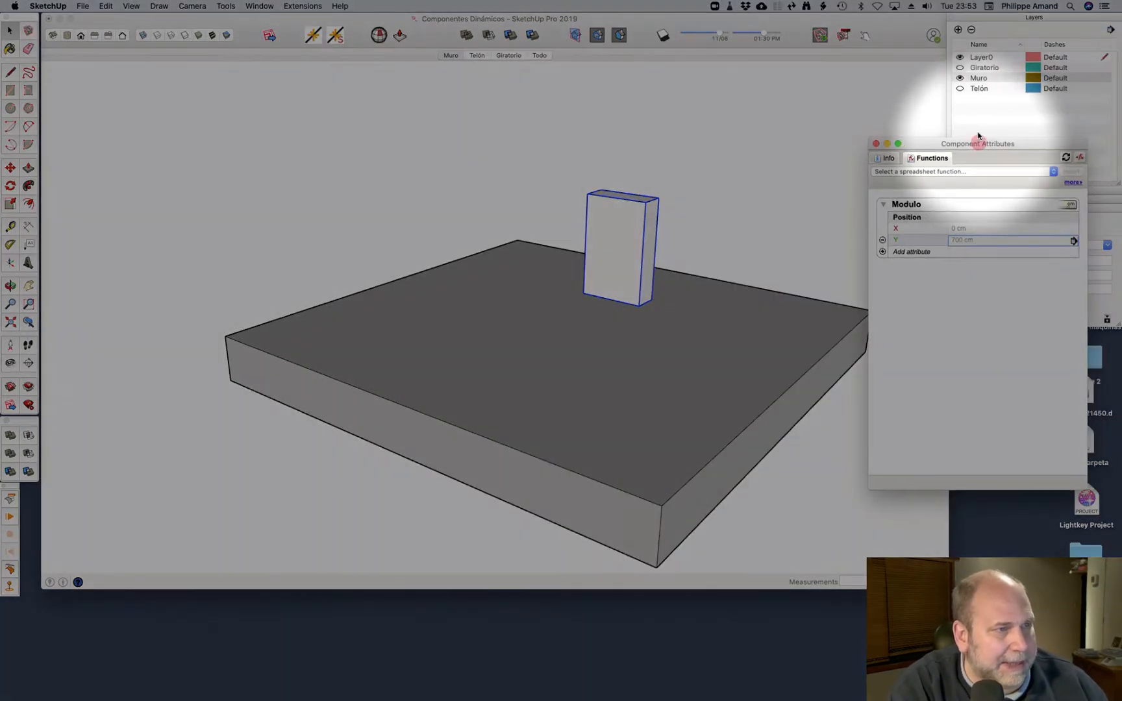
Add the onClick behavior attribute to the Modulo component
left_click_drag(994, 200, 940, 232)
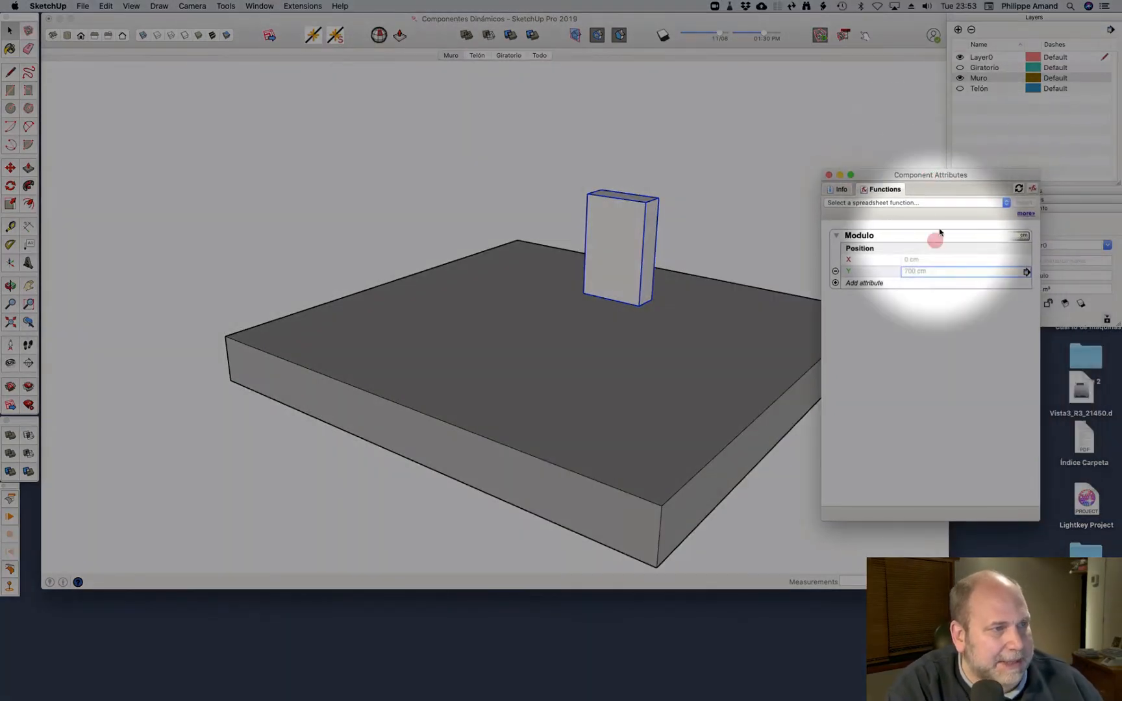
left_click(866, 282)
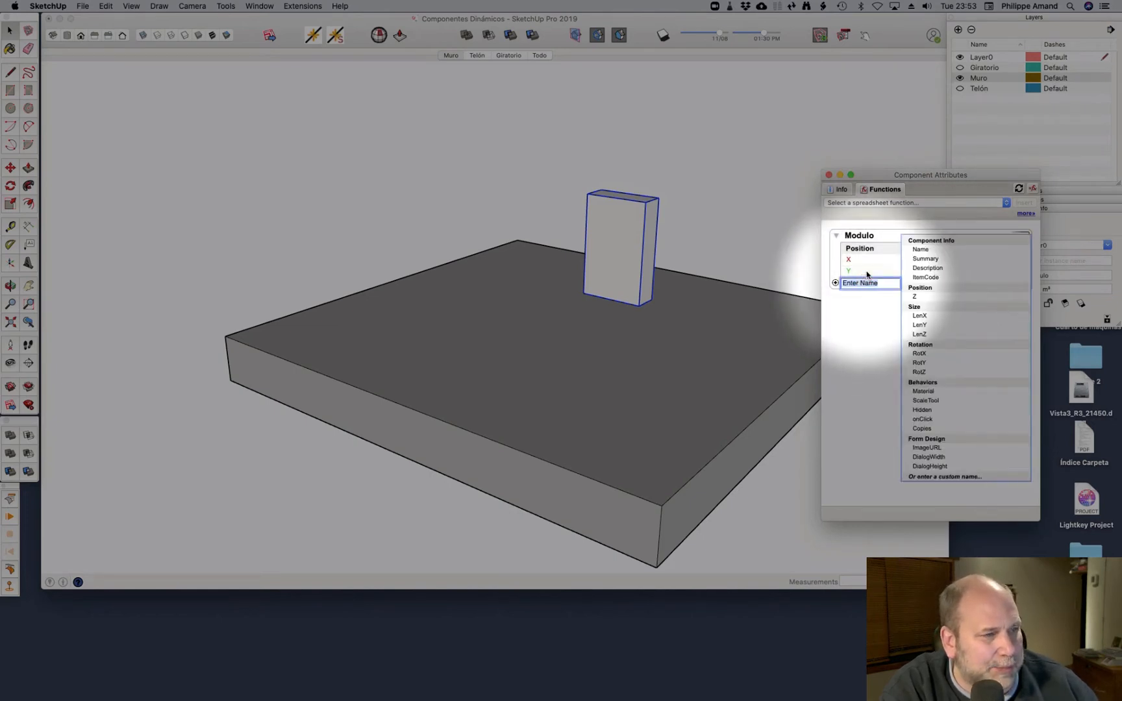
left_click(930, 417)
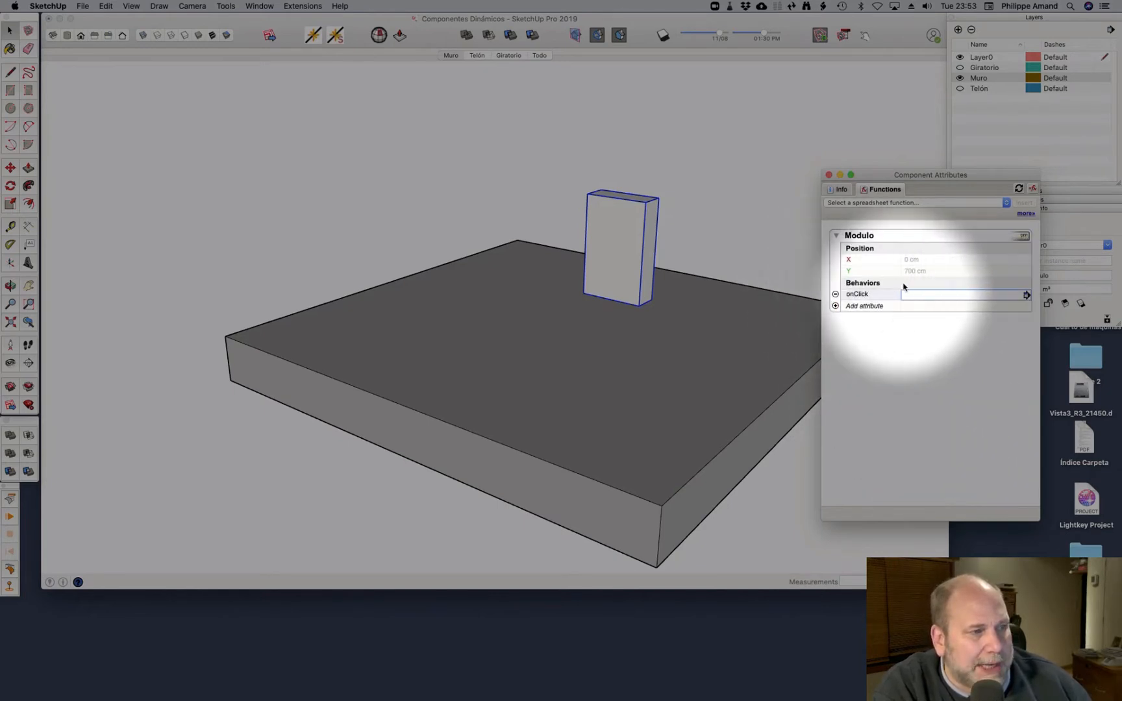
Insert the ANIMATE function from the onClick functions into the Modulo component's onClick attribute
left_click(935, 295)
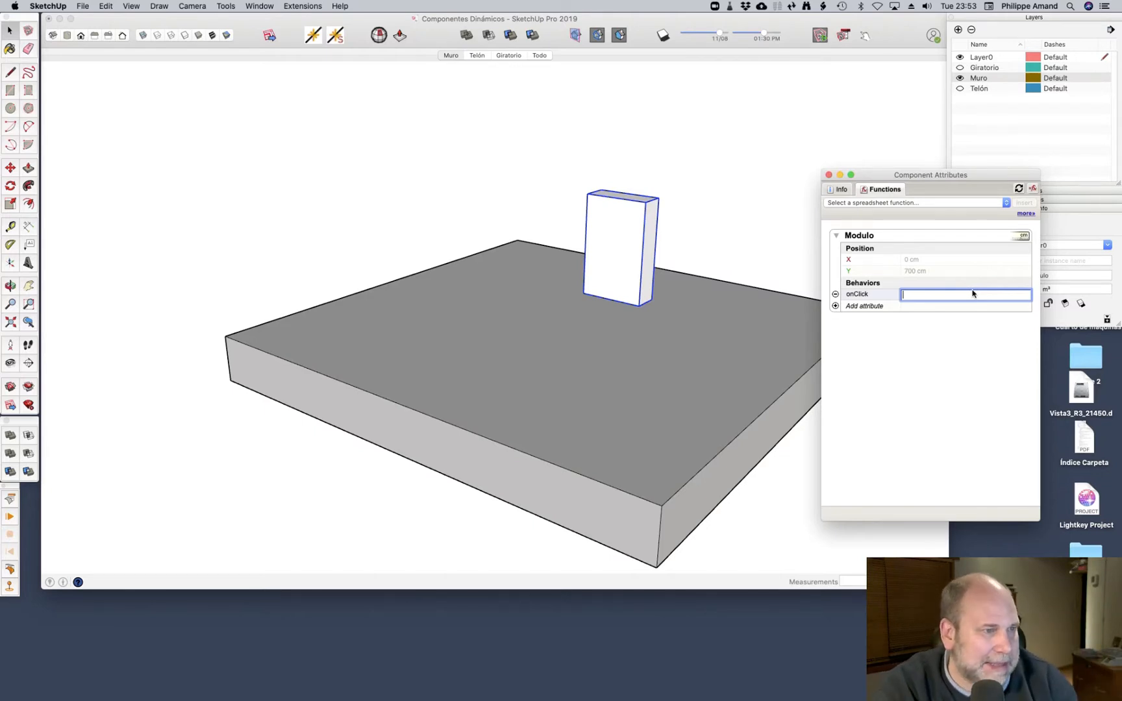
left_click(841, 189)
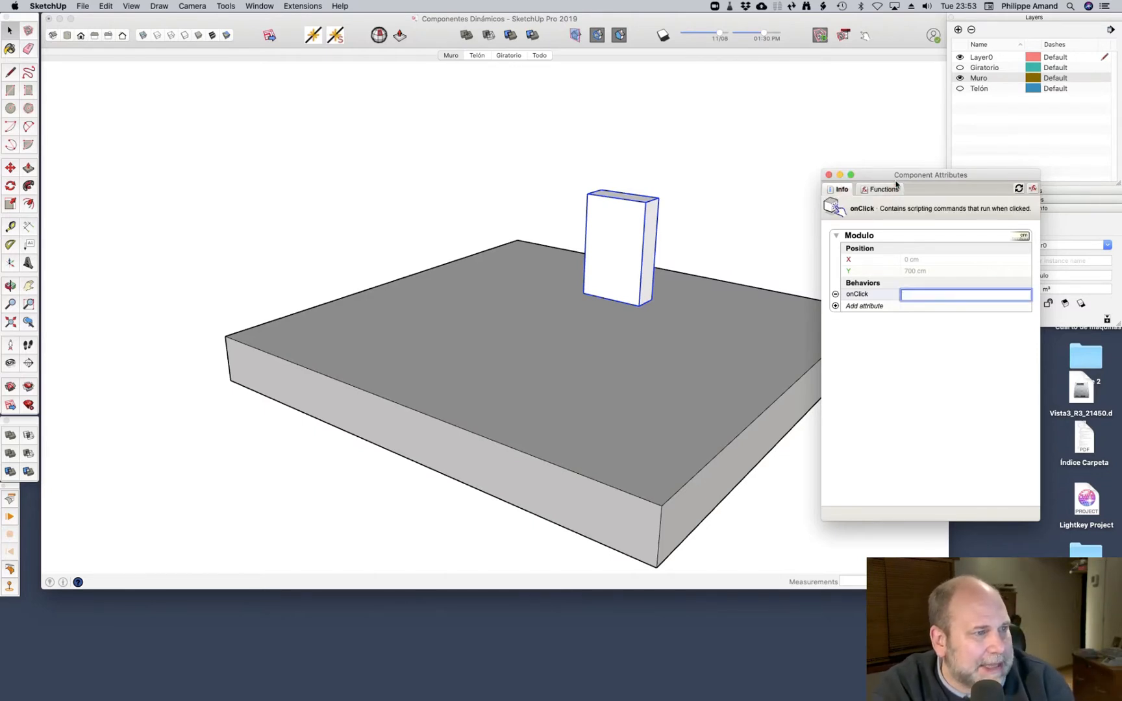
left_click(891, 188)
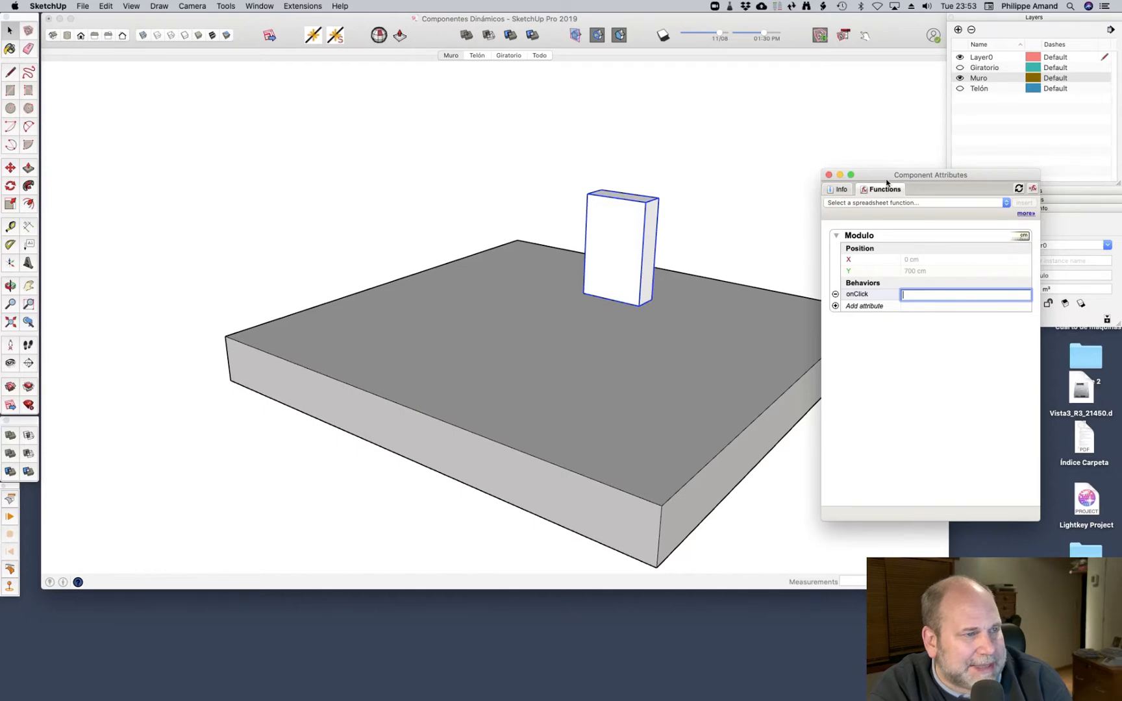
left_click(894, 202)
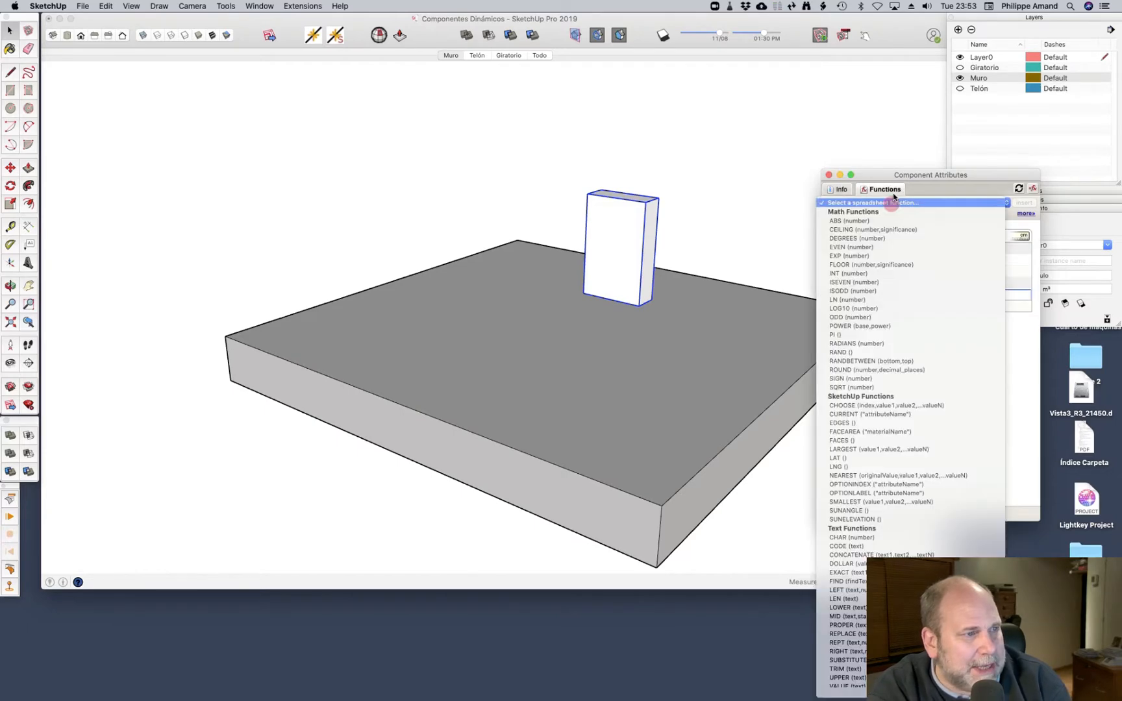
scroll(911, 385, "down", 10)
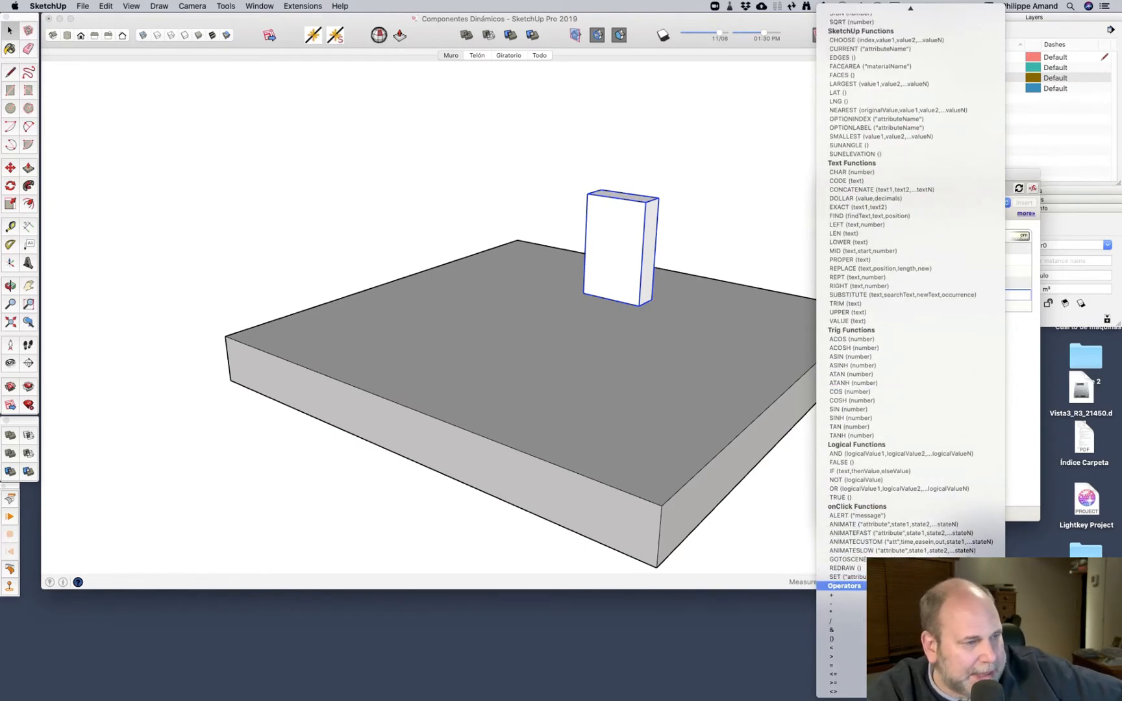
mouse_move(863, 9)
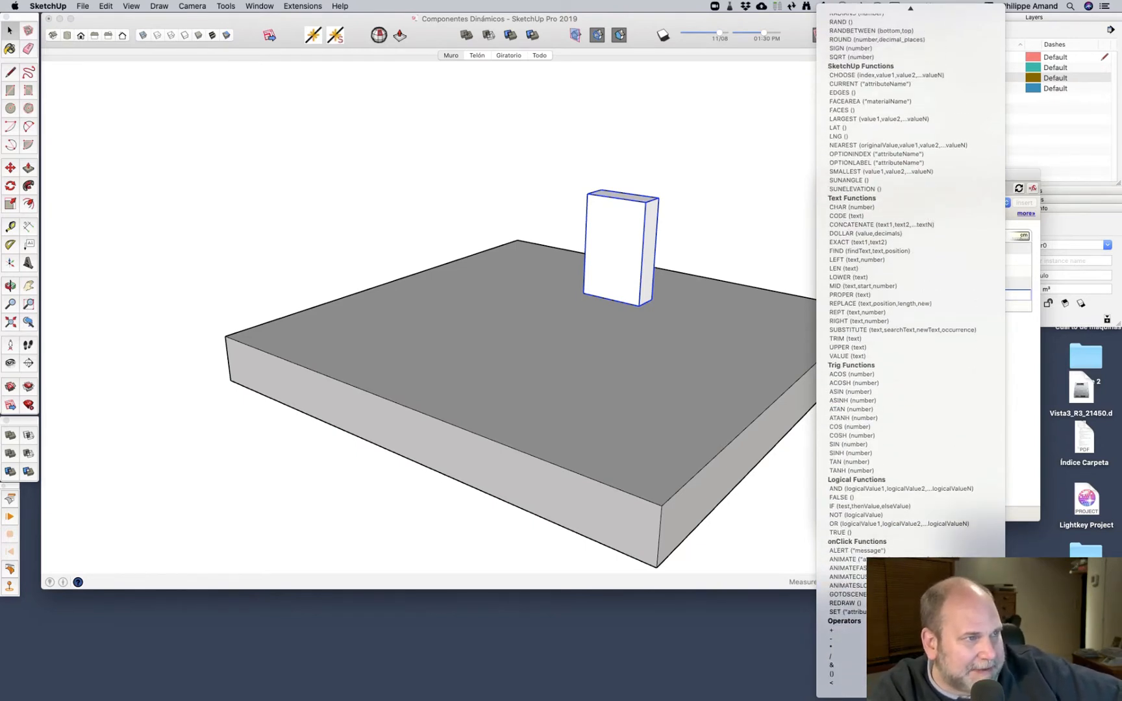
scroll(933, 609, "down", 4)
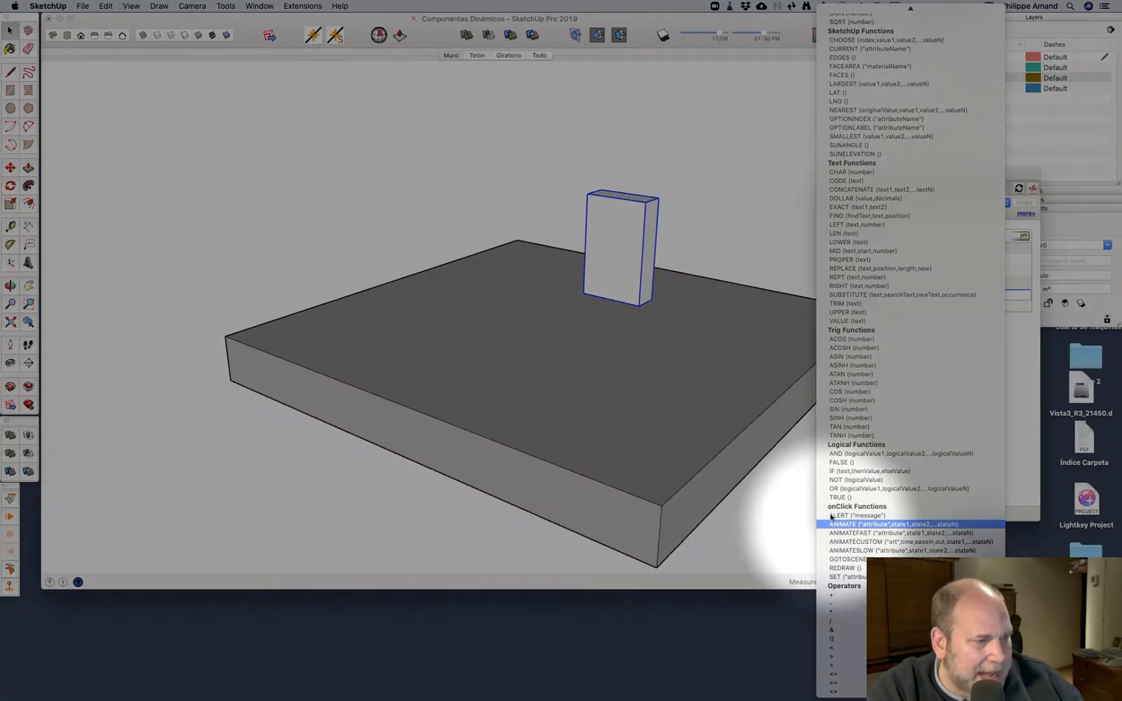
left_click(908, 522)
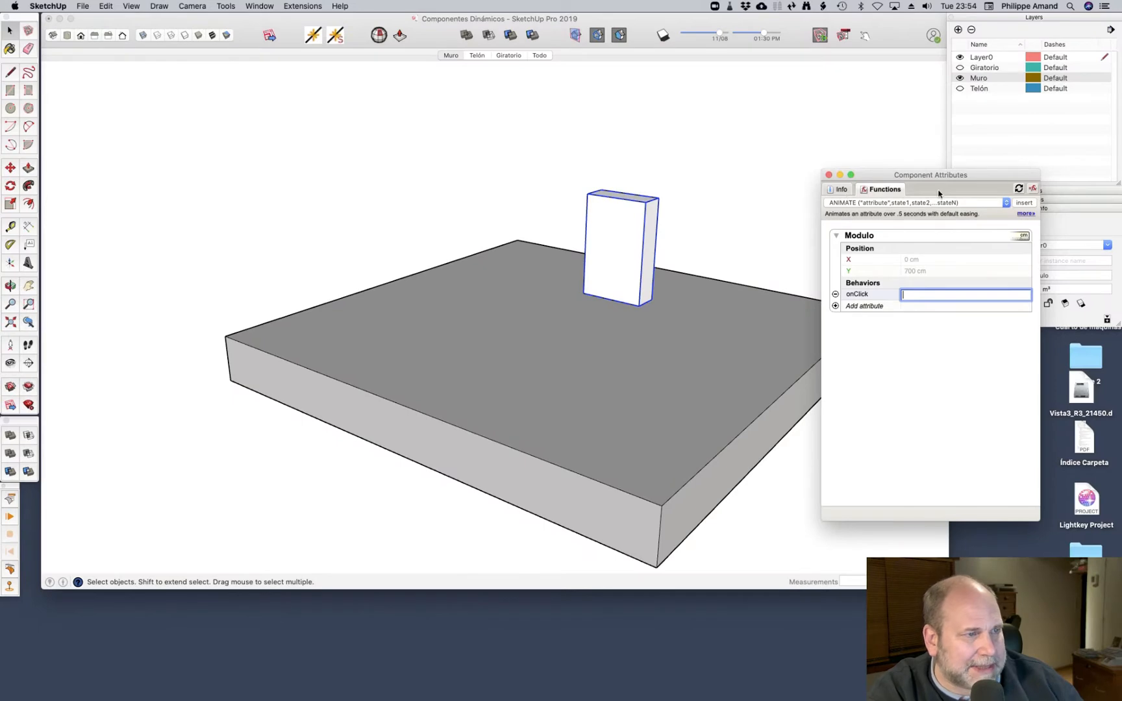
left_click(909, 296)
left_click_drag(952, 163, 888, 155)
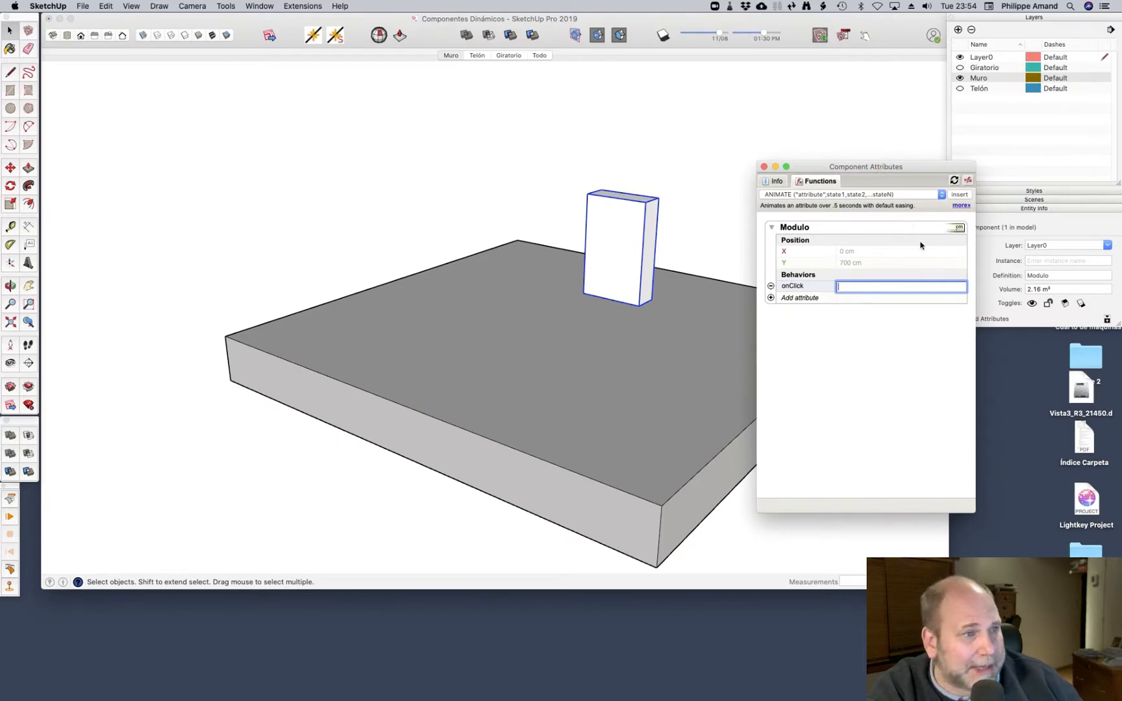
left_click(958, 194)
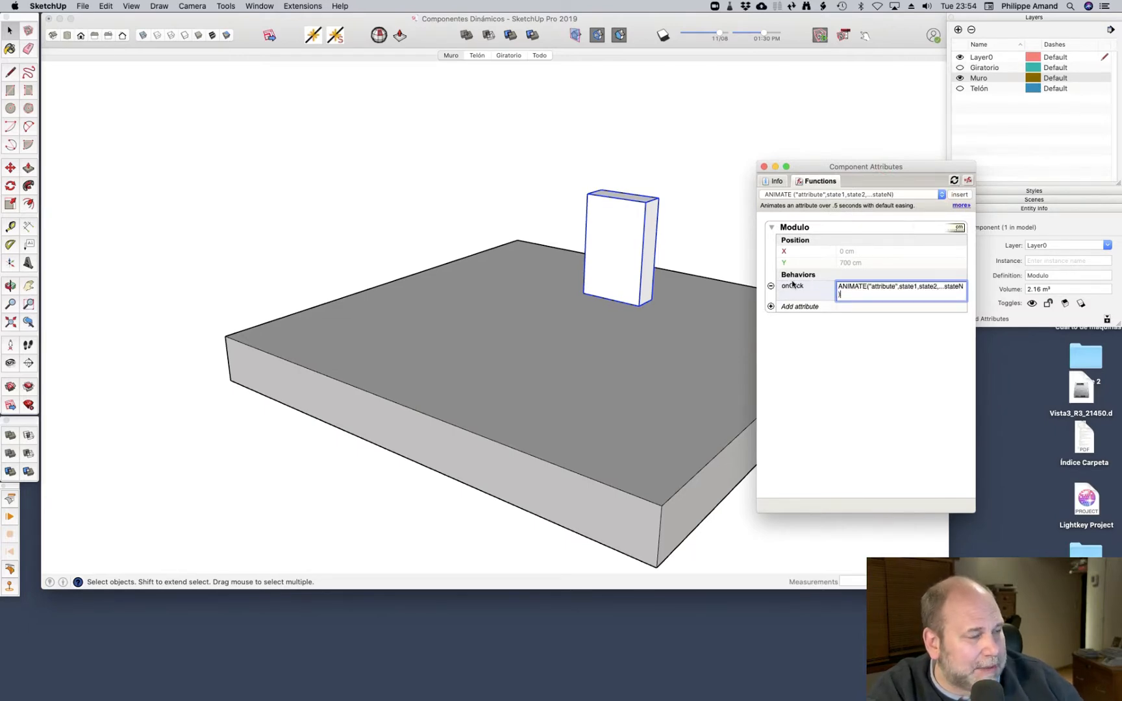
Set the ANIMATE function's attribute to "Y" and its first two states to 0 and 450
double_click(889, 285)
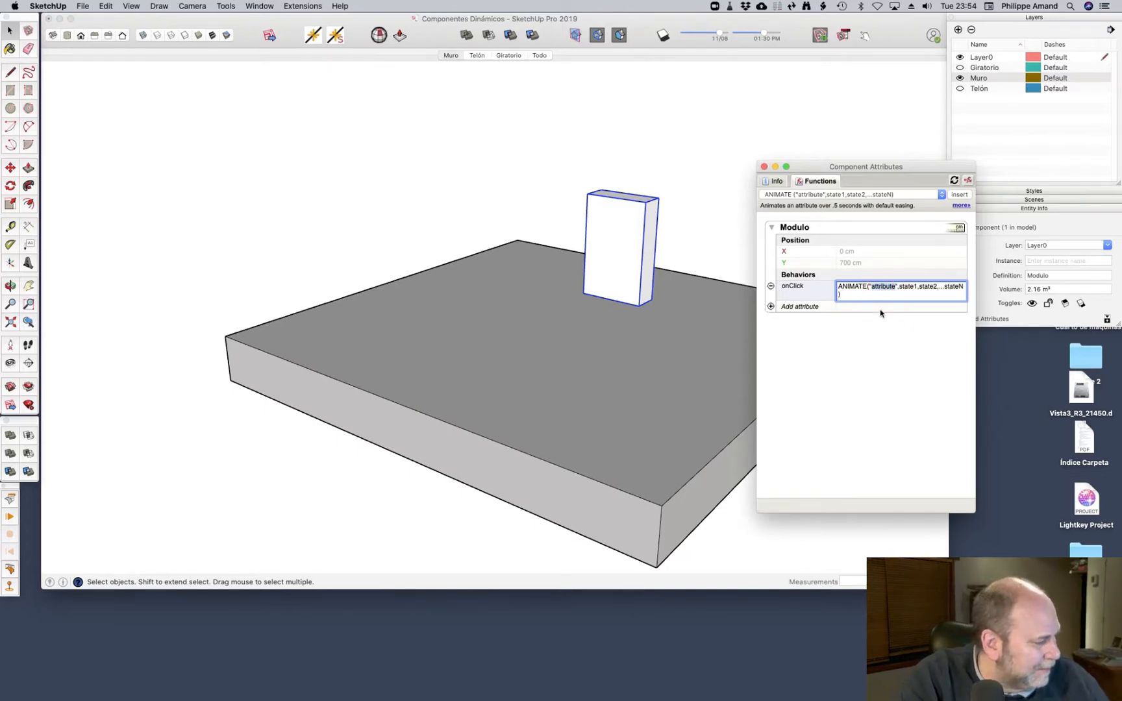
type("Y")
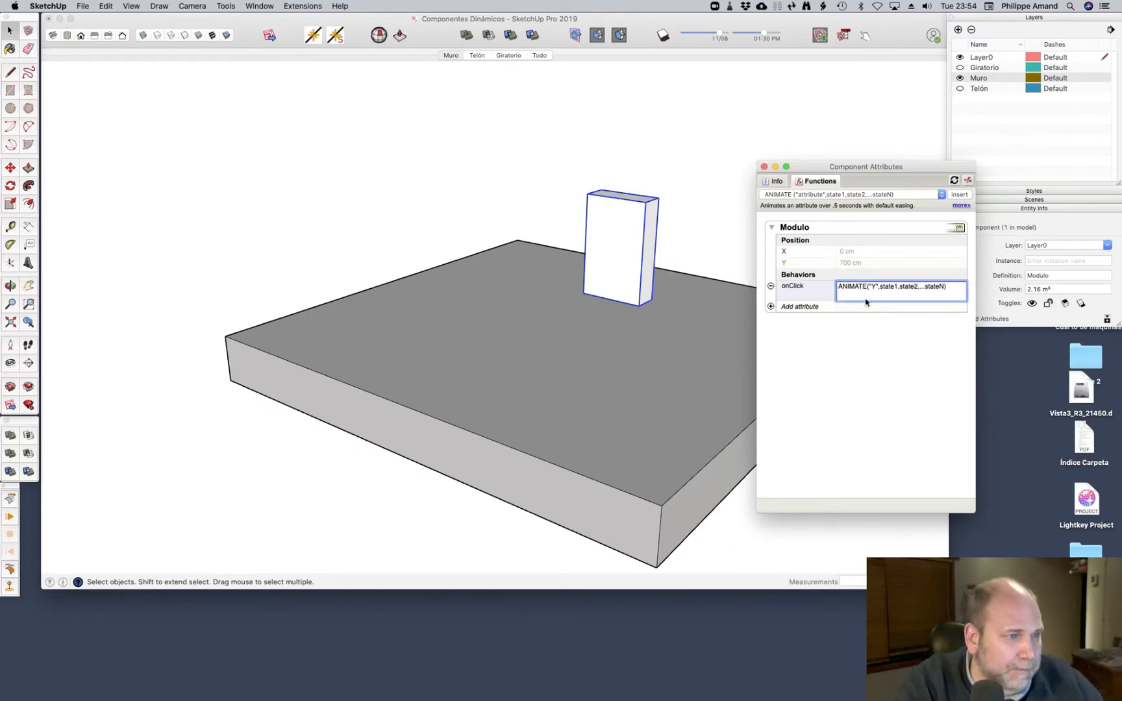
double_click(887, 287)
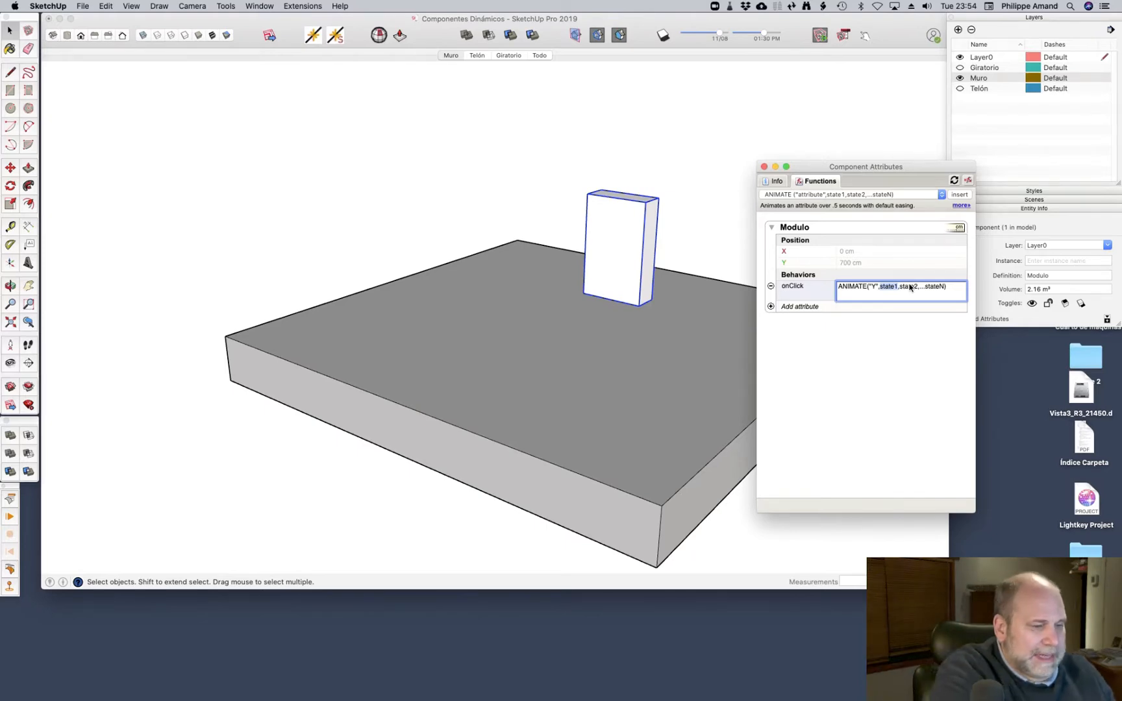
type("0")
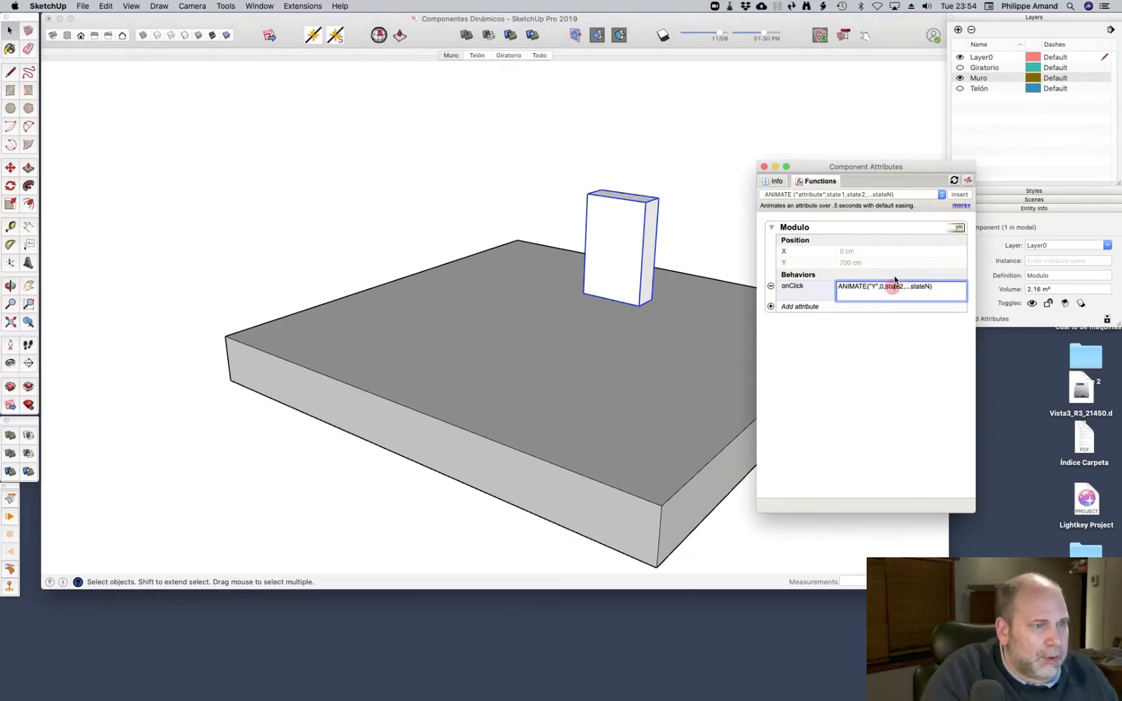
double_click(894, 286)
type("45")
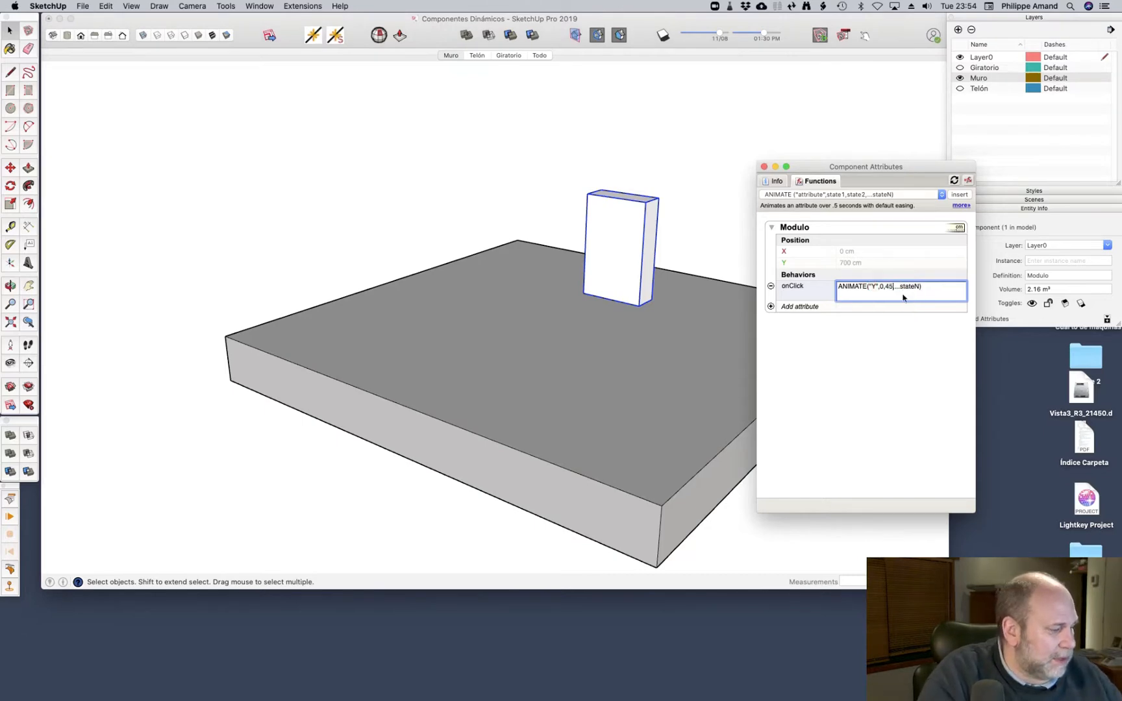
type("0")
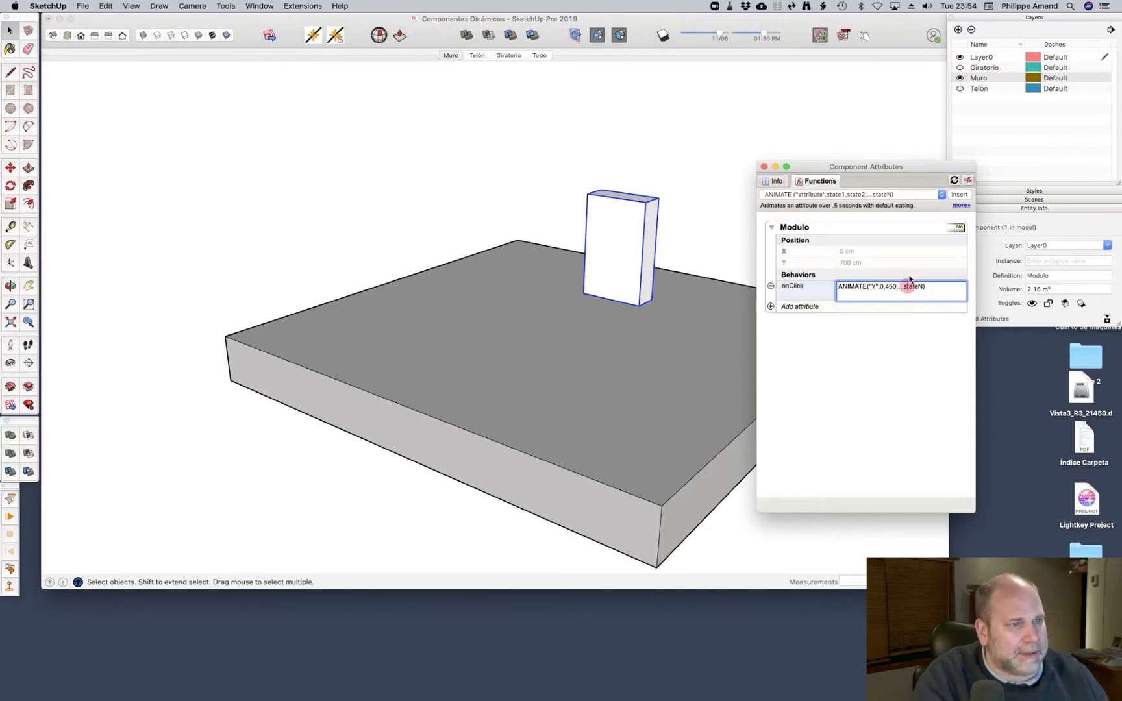
Replace the remaining state placeholders with 700, 900 and 500 and apply the formula ANIMATE("Y",0,450,700,900,500)
left_click(908, 285)
double_click(909, 281)
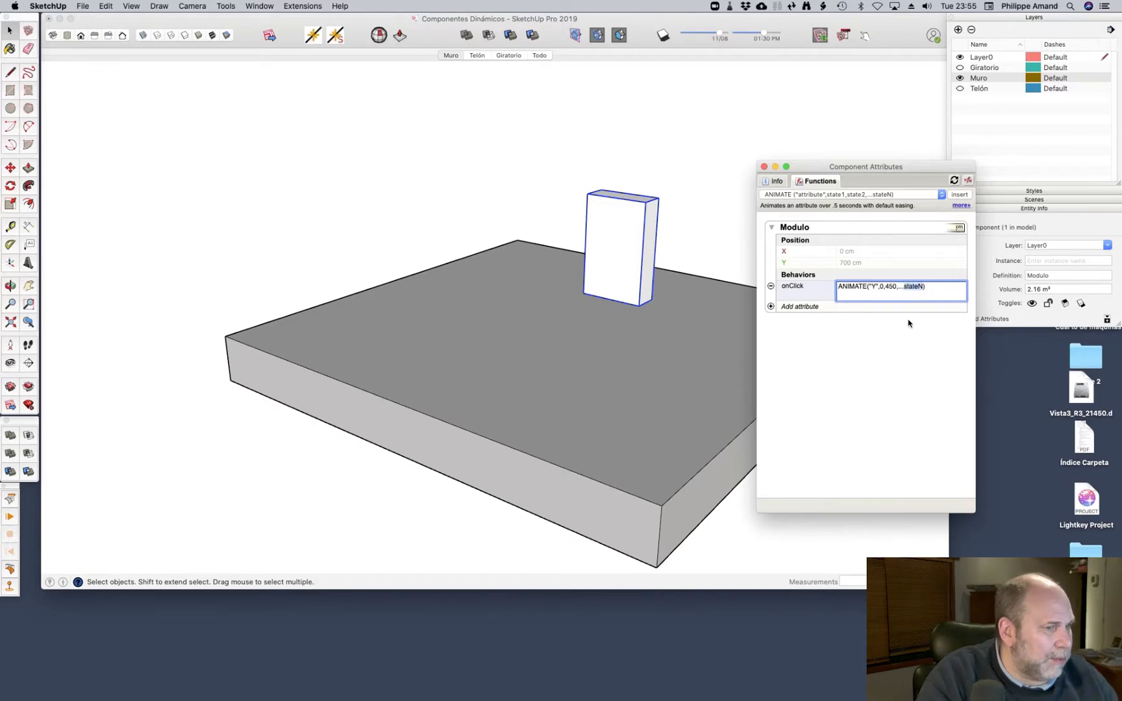
key("BackSpace")
key("BackSpace")
key("BackSpace")
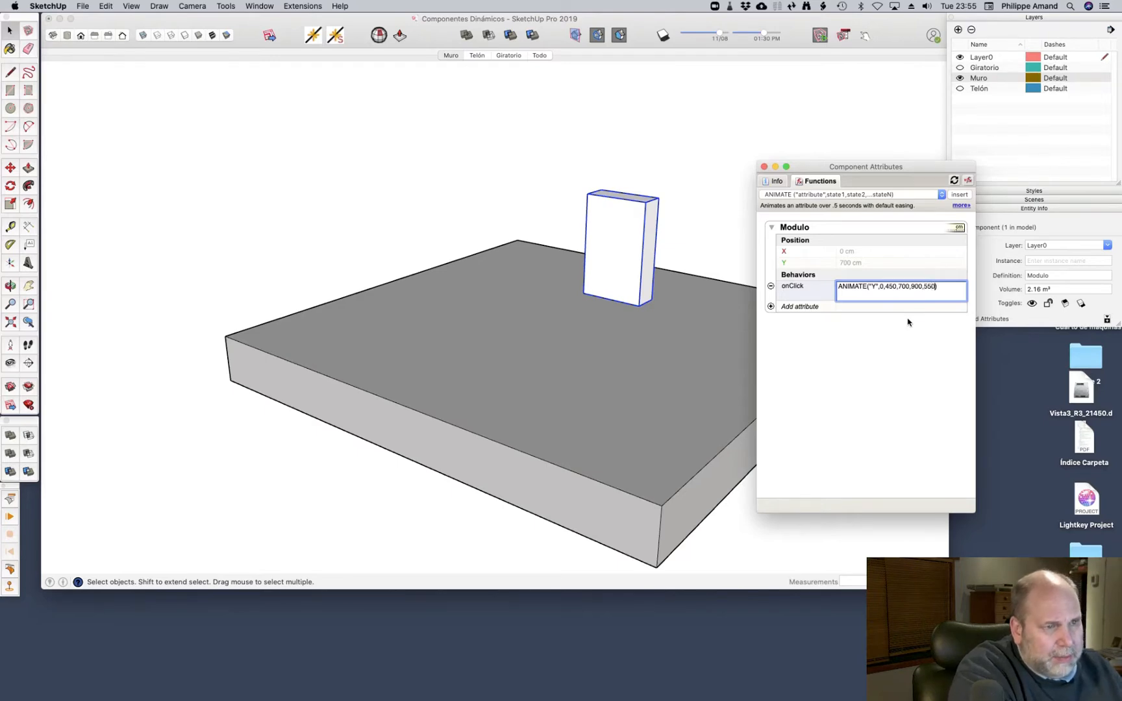
key("BackSpace")
key("BackSpace")
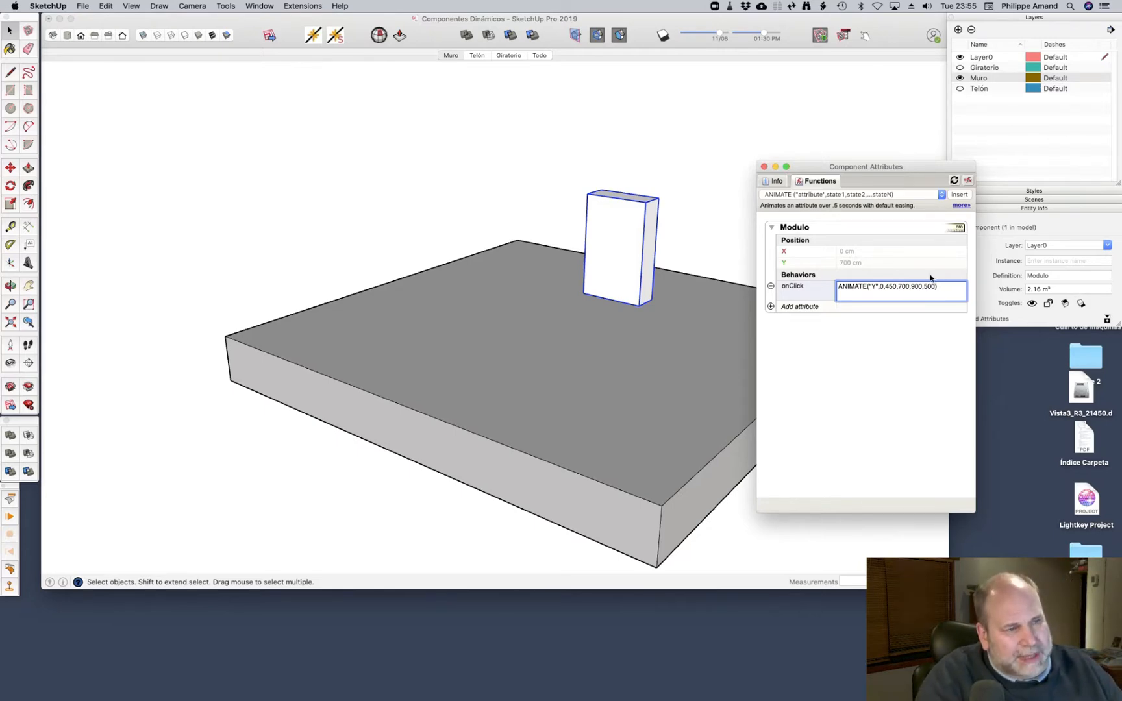
left_click(880, 275)
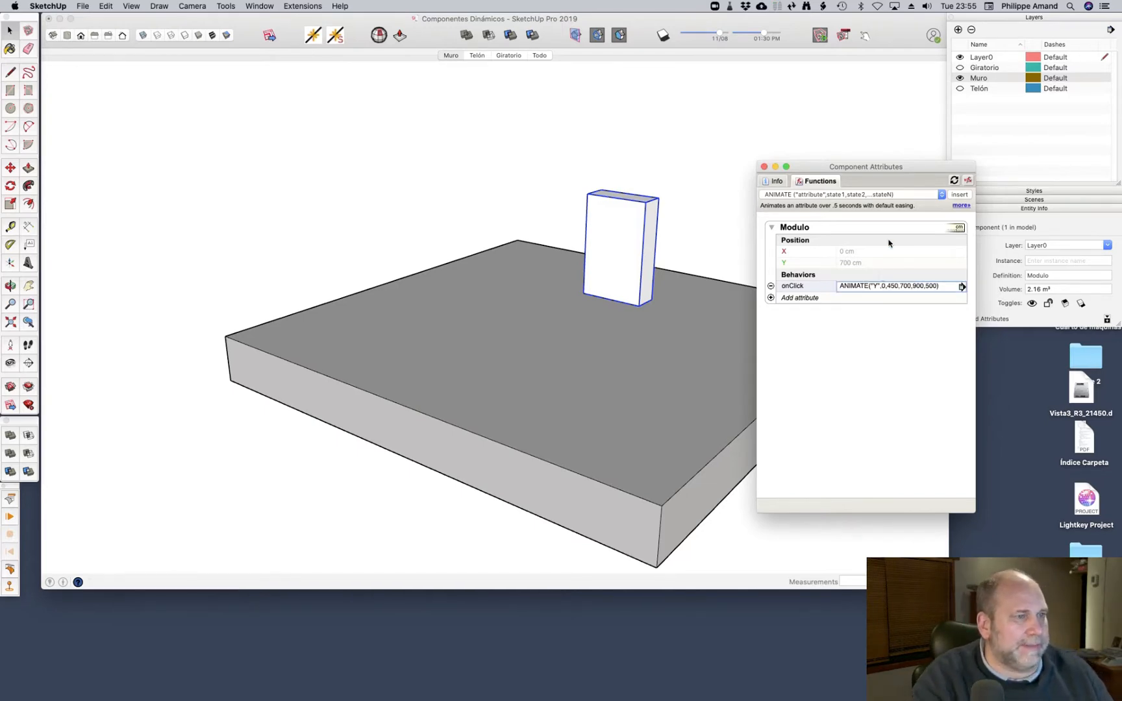
Test the onClick animation with the Interact tool, moving the Modulo block repeatedly through its Y positions on the stage floor
left_click_drag(869, 164, 960, 190)
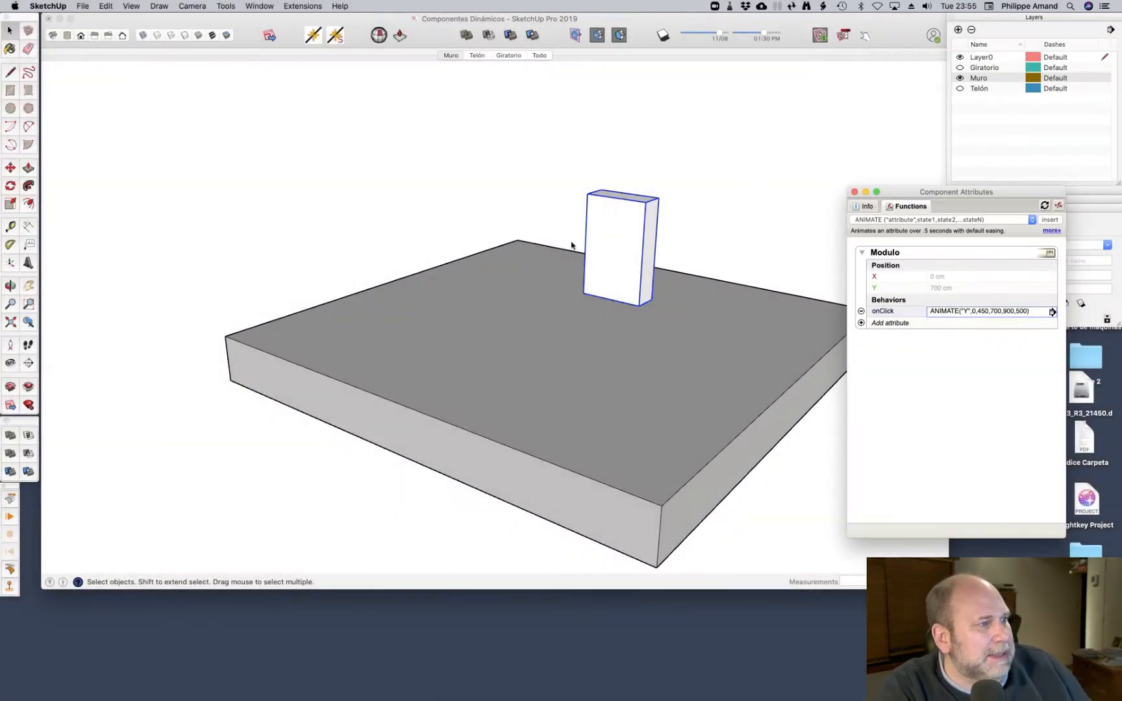
left_click(634, 233)
left_click(624, 221)
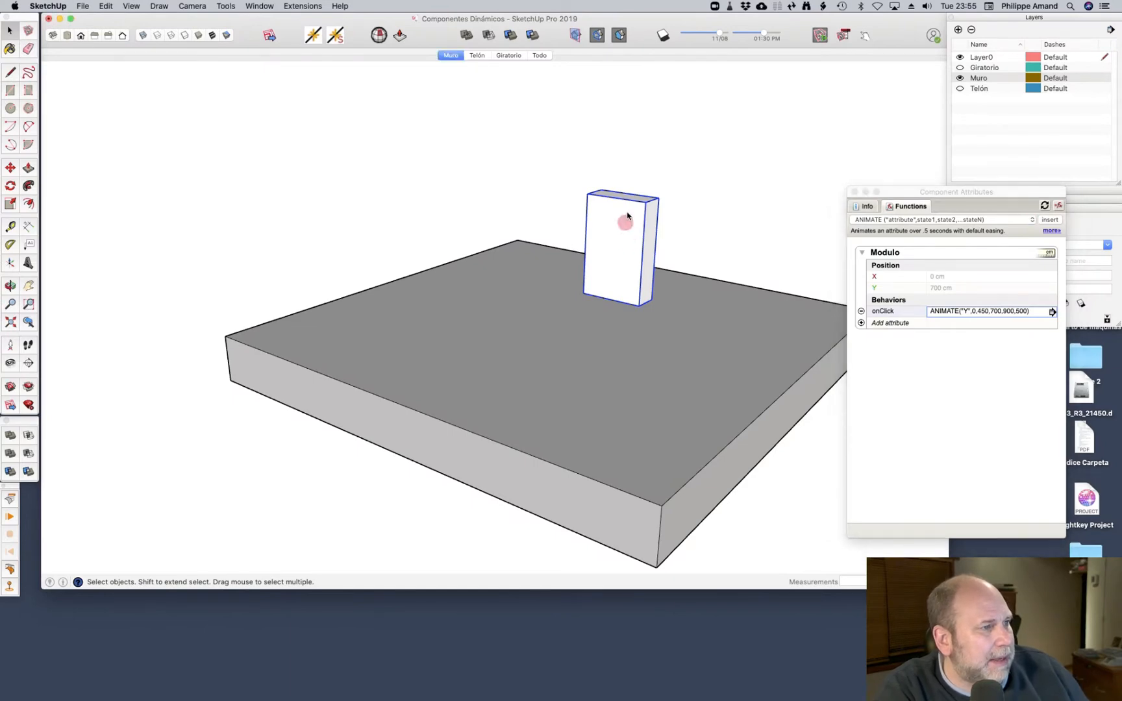
left_click(672, 183)
left_click(866, 34)
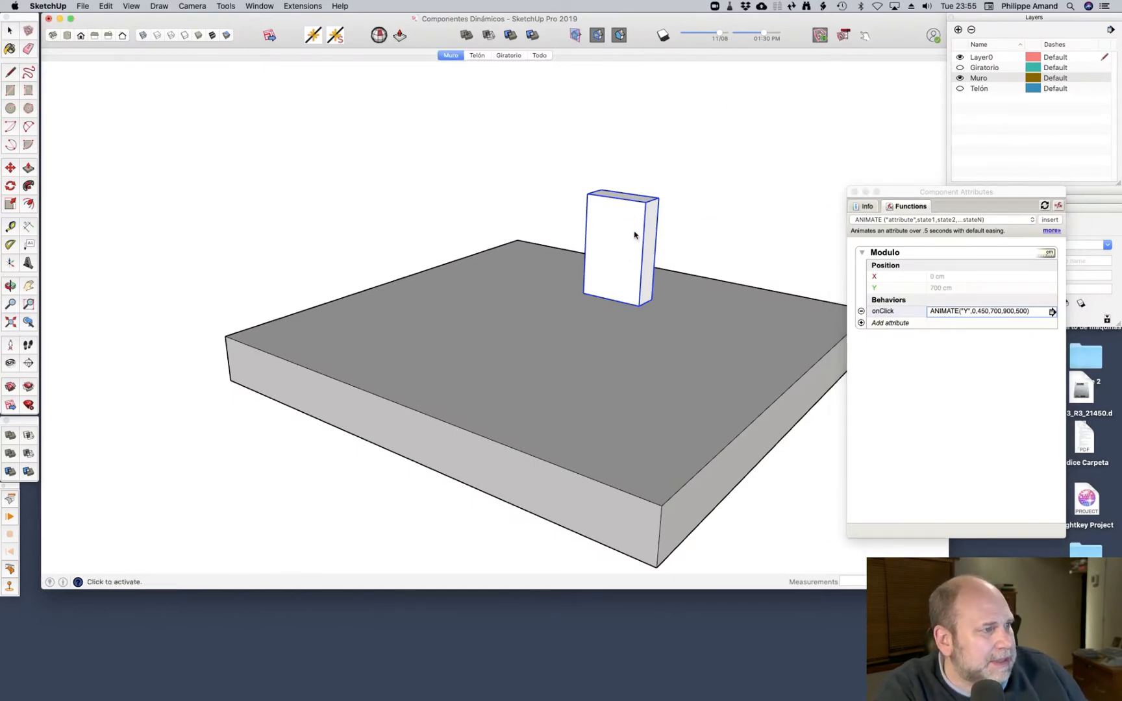
left_click(612, 256)
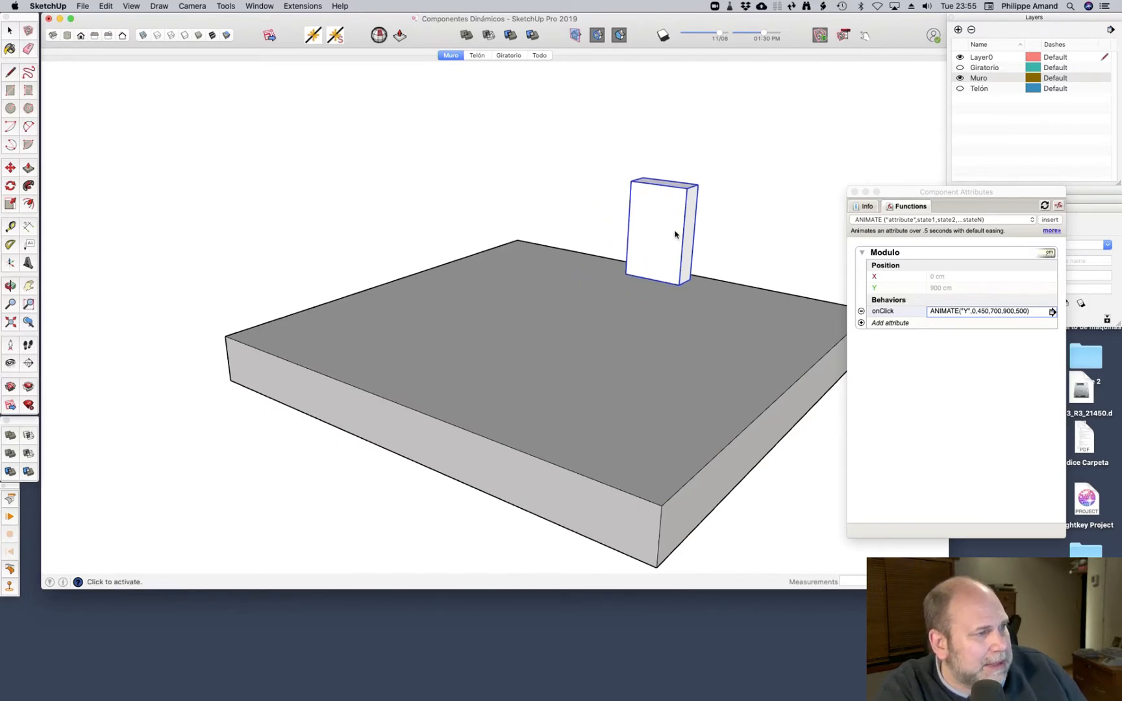
left_click(671, 242)
left_click(585, 277)
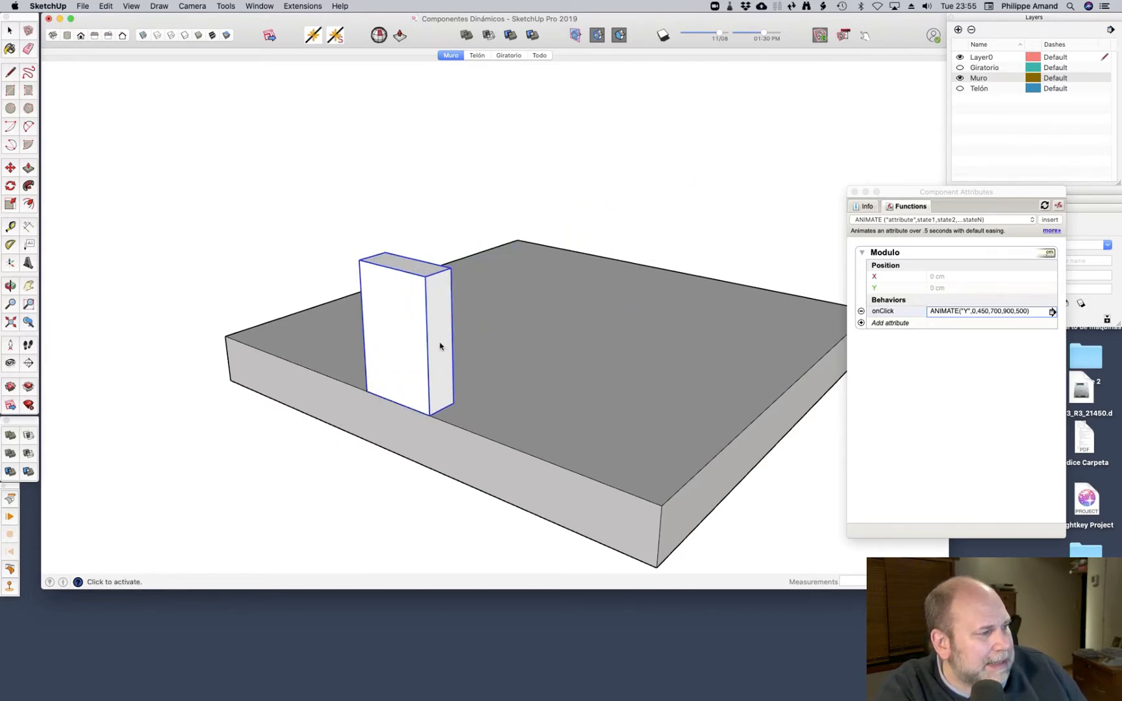
left_click(448, 345)
left_click(555, 272)
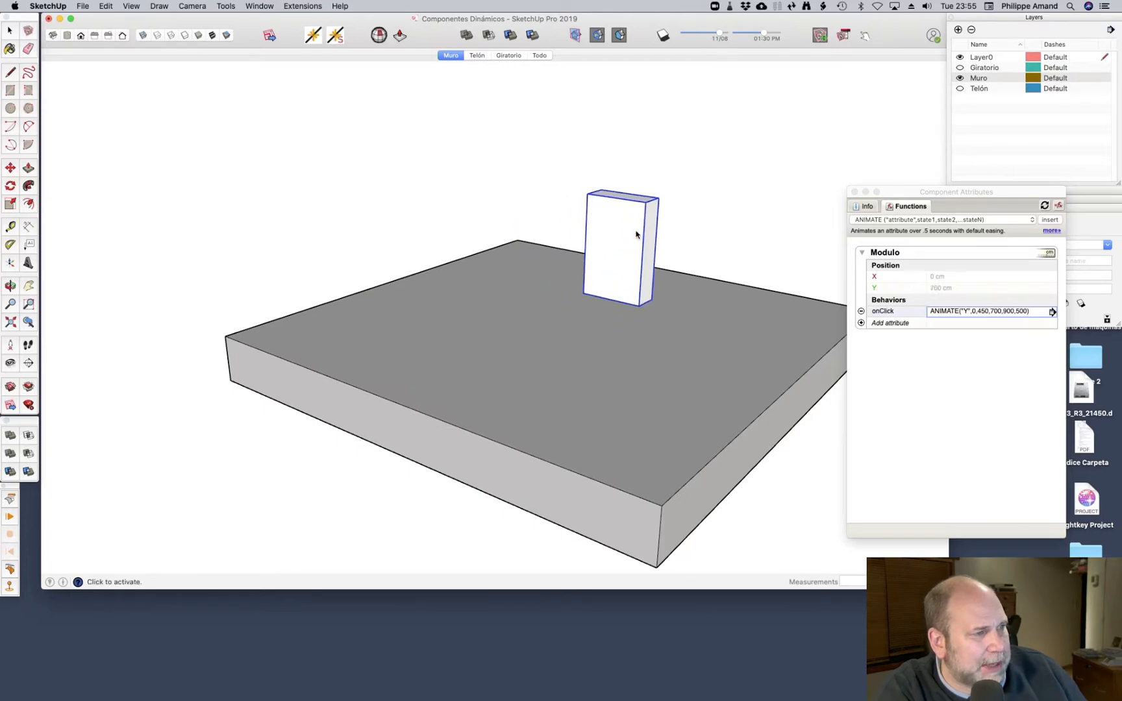
left_click(636, 235)
left_click(664, 218)
left_click(654, 237)
scroll(639, 283, "up", 3)
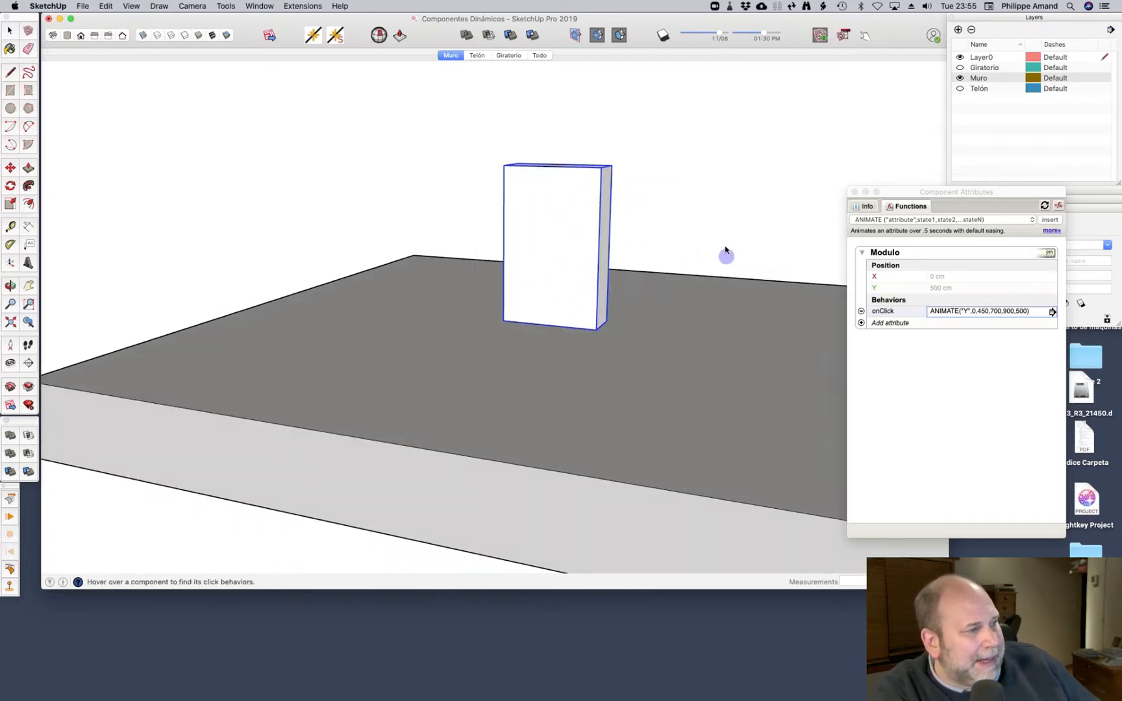
left_click(576, 262)
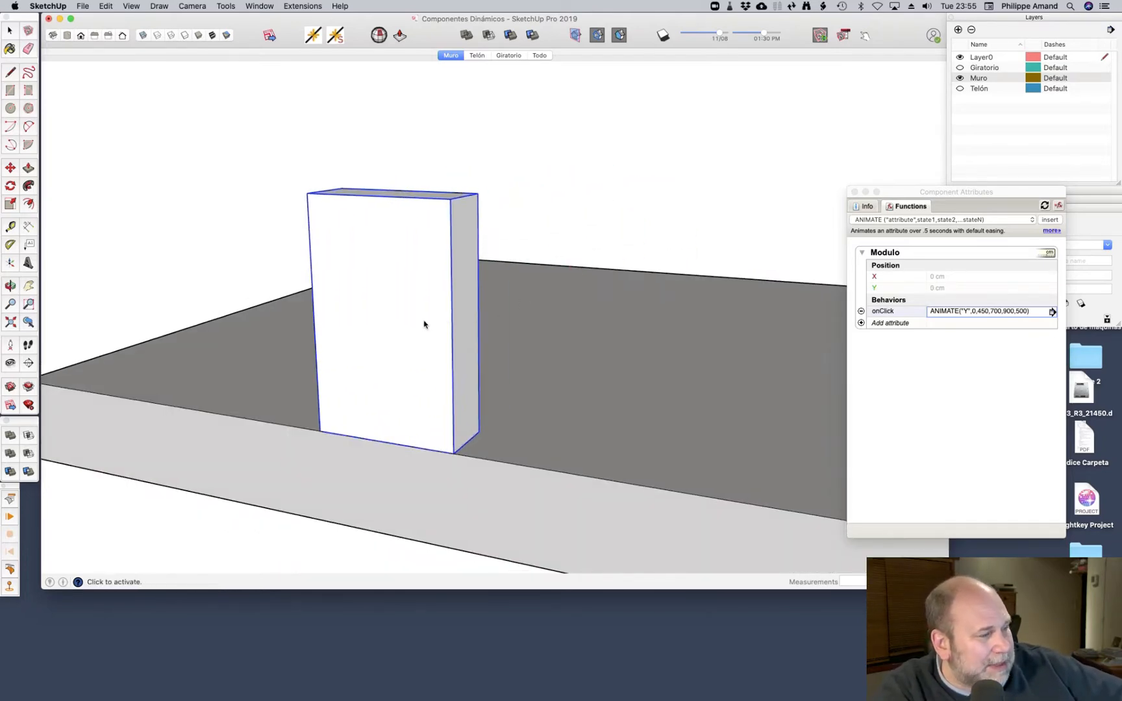
left_click(530, 283)
left_click(557, 249)
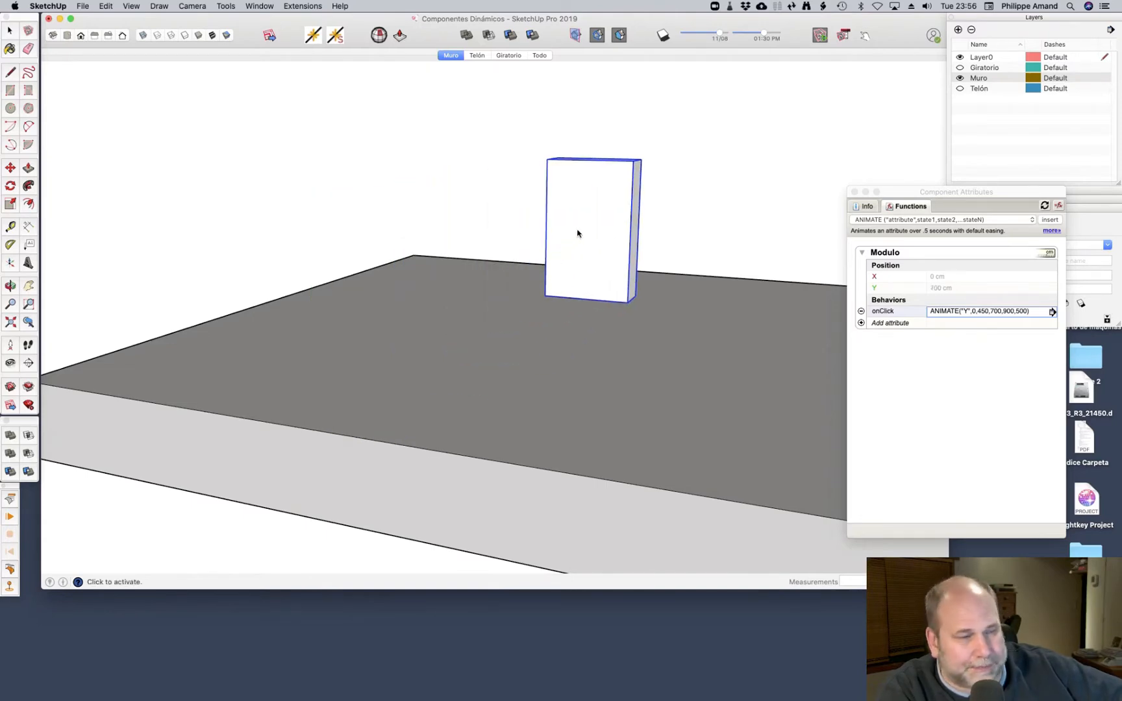
left_click(577, 233)
left_click(625, 212)
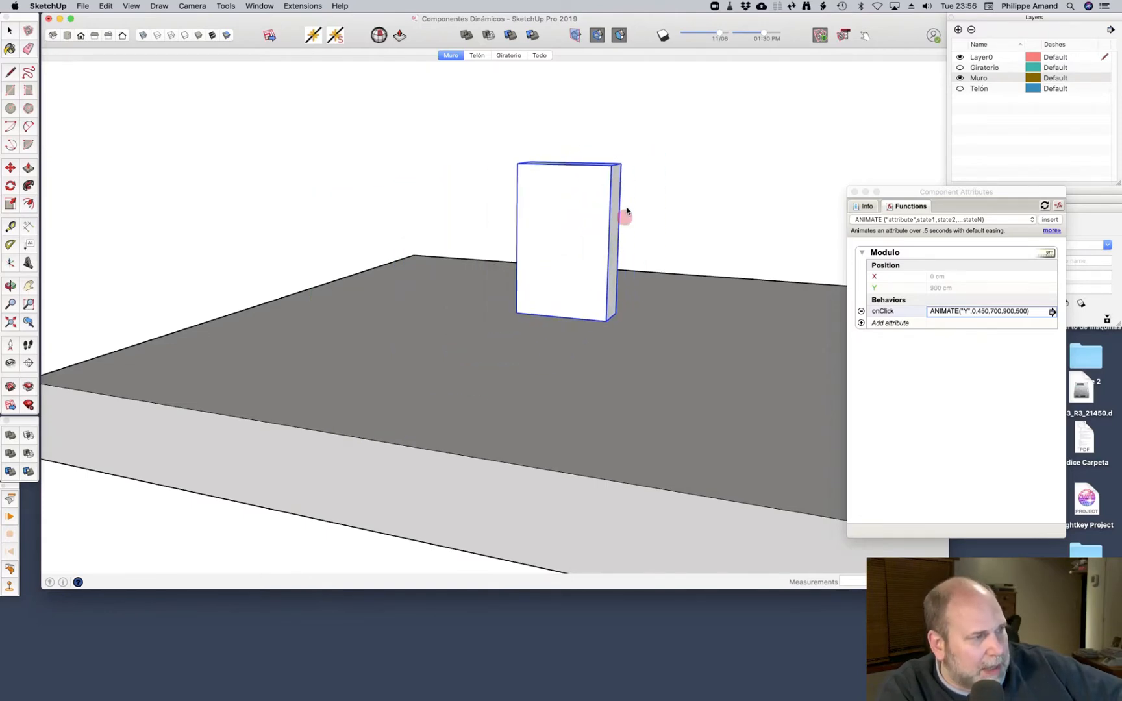
left_click(578, 246)
left_click(608, 252)
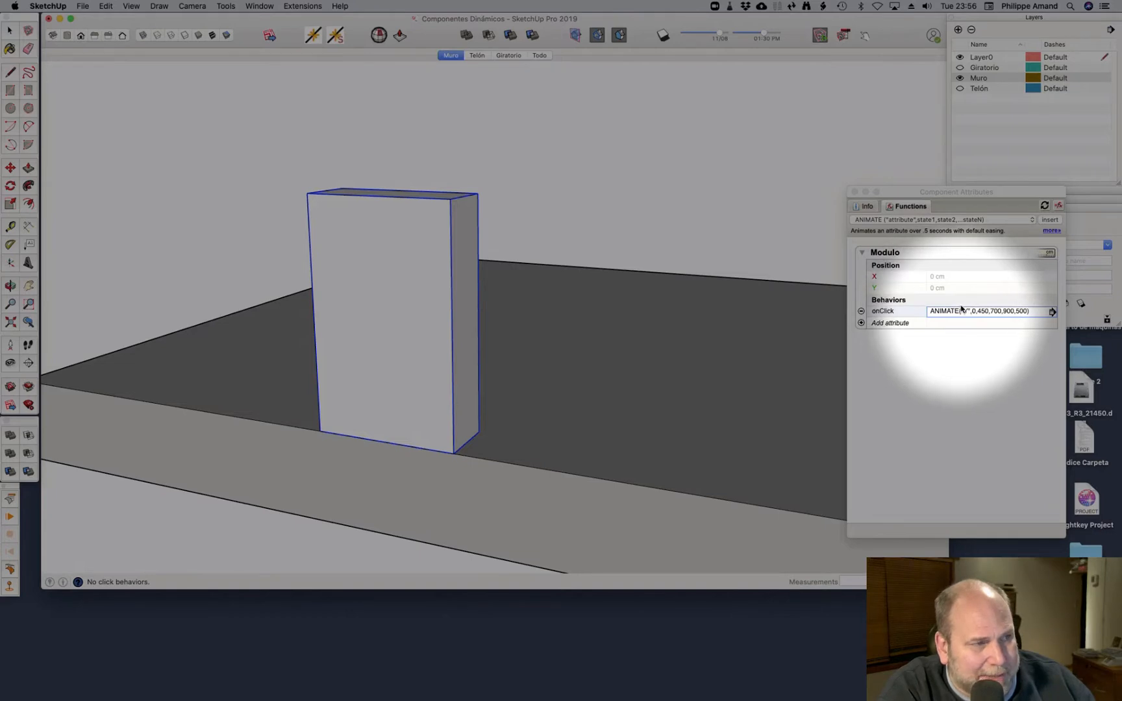
Change the Modulo onClick function from ANIMATE to ANIMATESLOW, keeping the arguments "Y",0,450,700,900,500
left_click(950, 218)
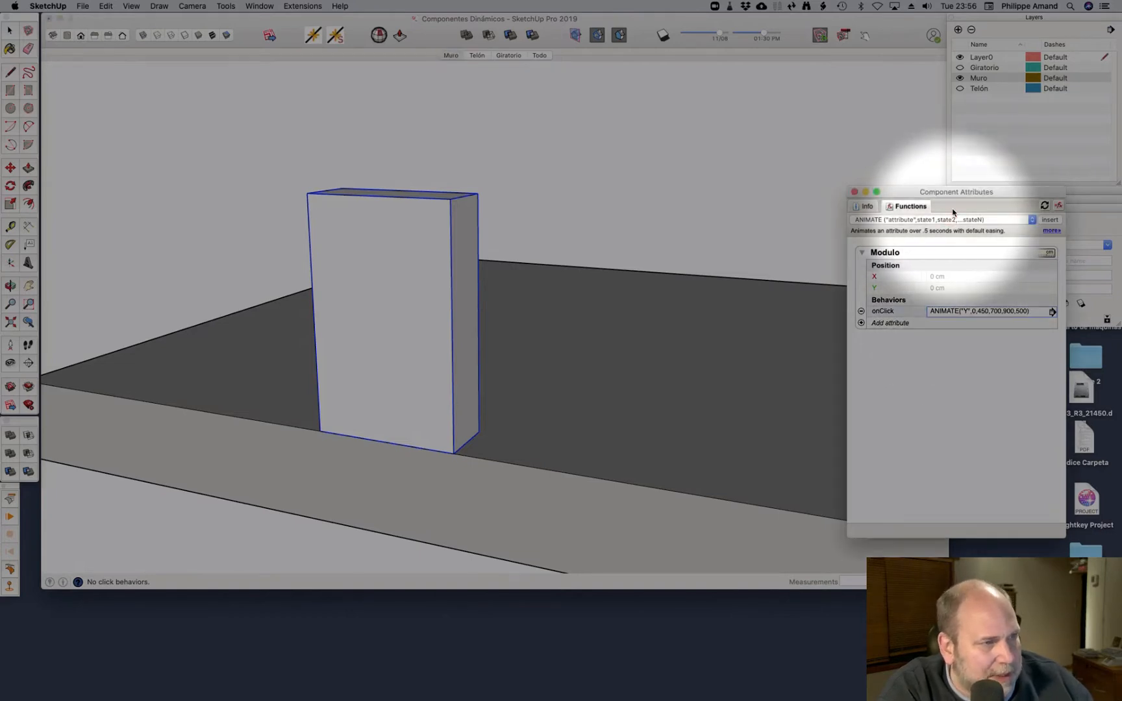
left_click(951, 219)
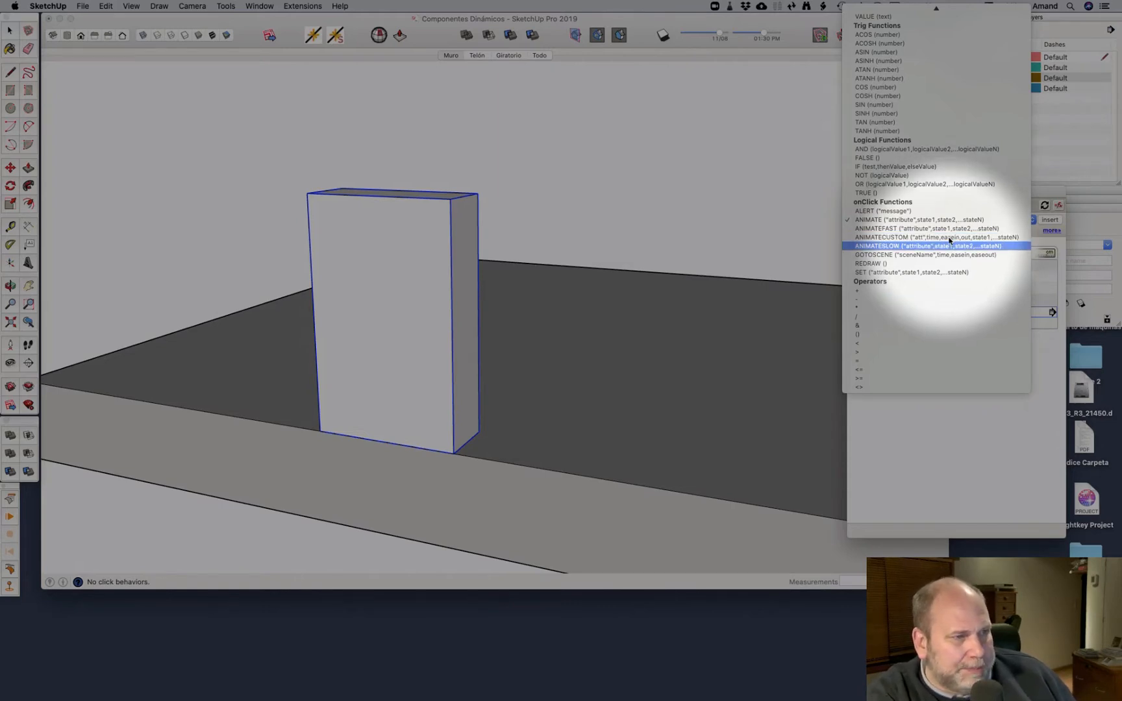
left_click(950, 246)
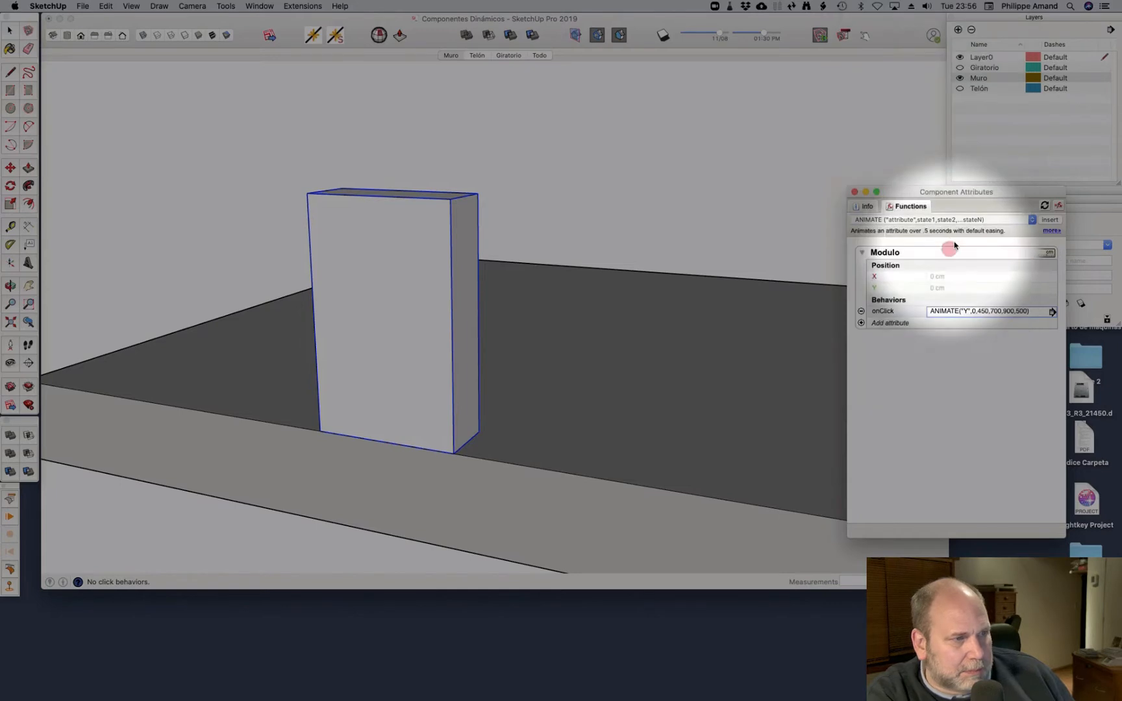
left_click(960, 311)
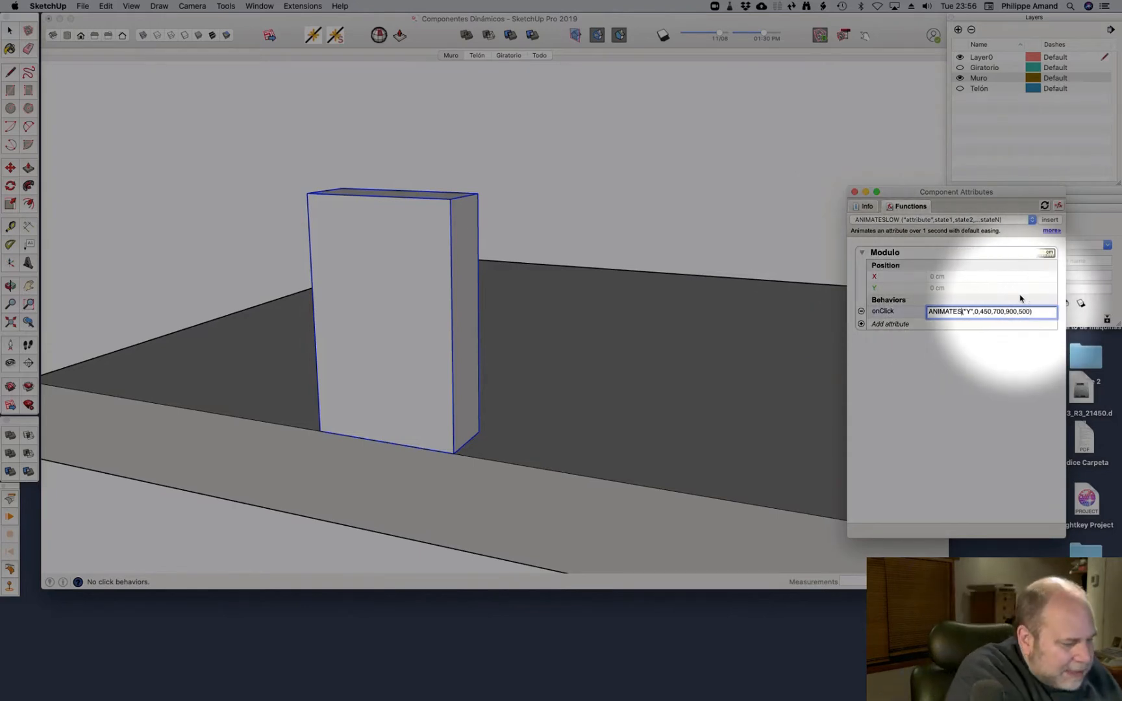
type("SLOW")
key("Return")
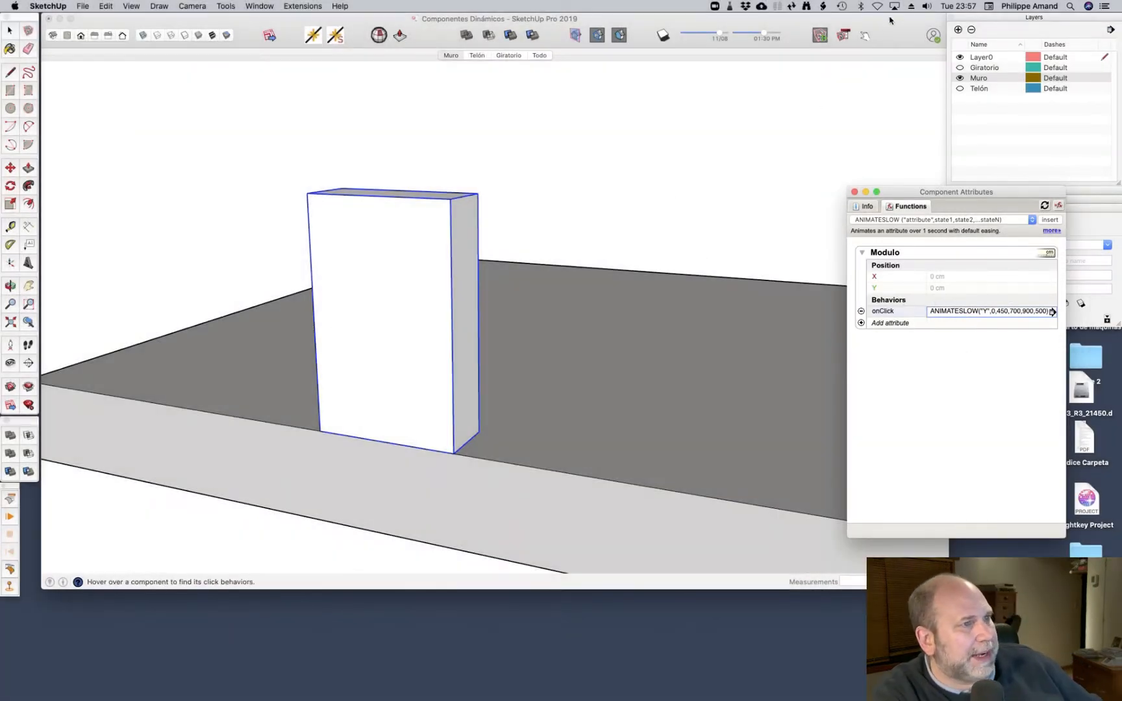
Test the ANIMATESLOW behavior with the Interact tool, activating the Modulo block repeatedly through its Y positions
left_click(866, 35)
left_click(423, 293)
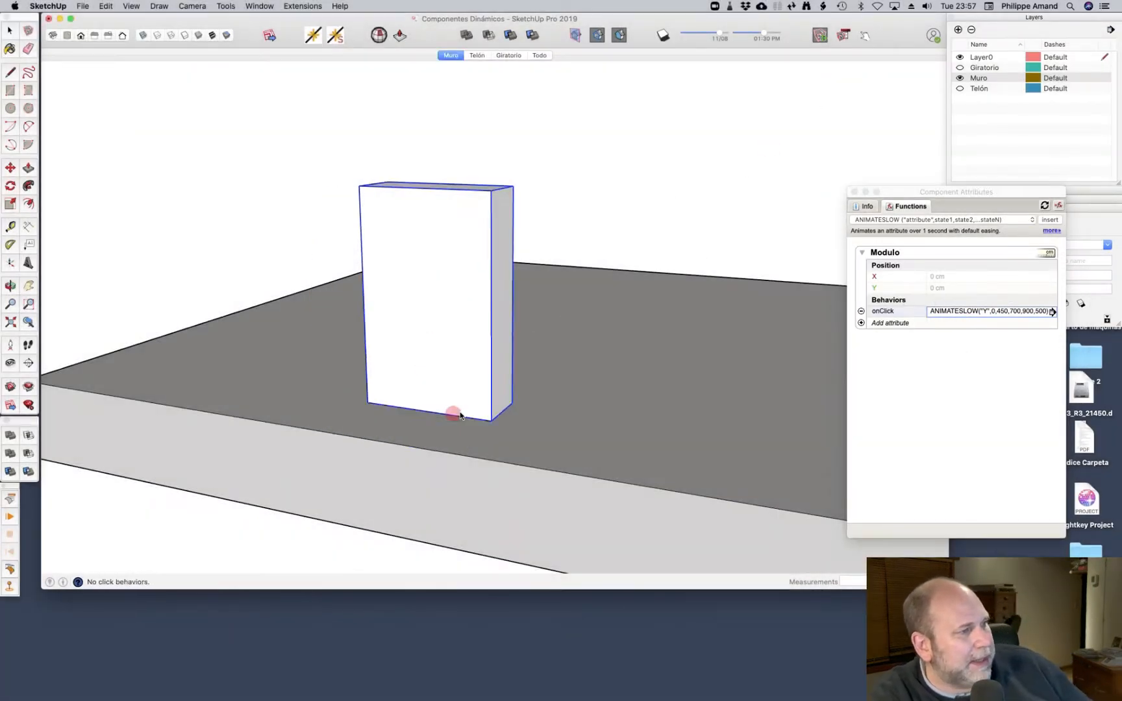
left_click(556, 293)
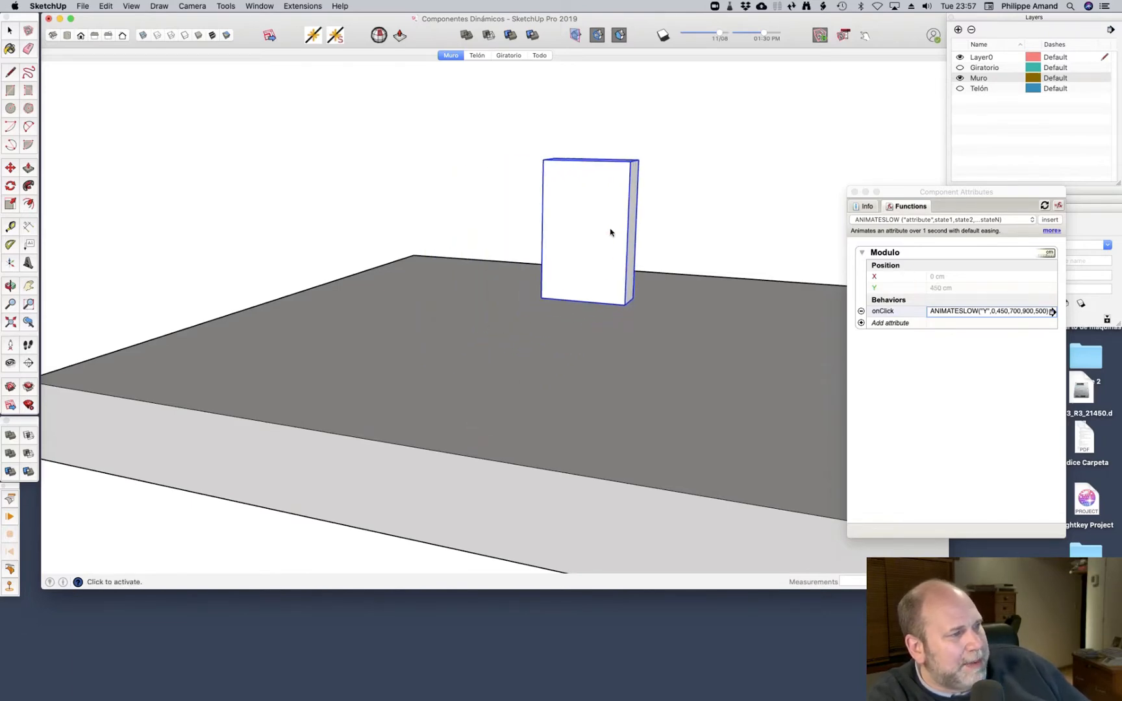
left_click(606, 238)
left_click(616, 232)
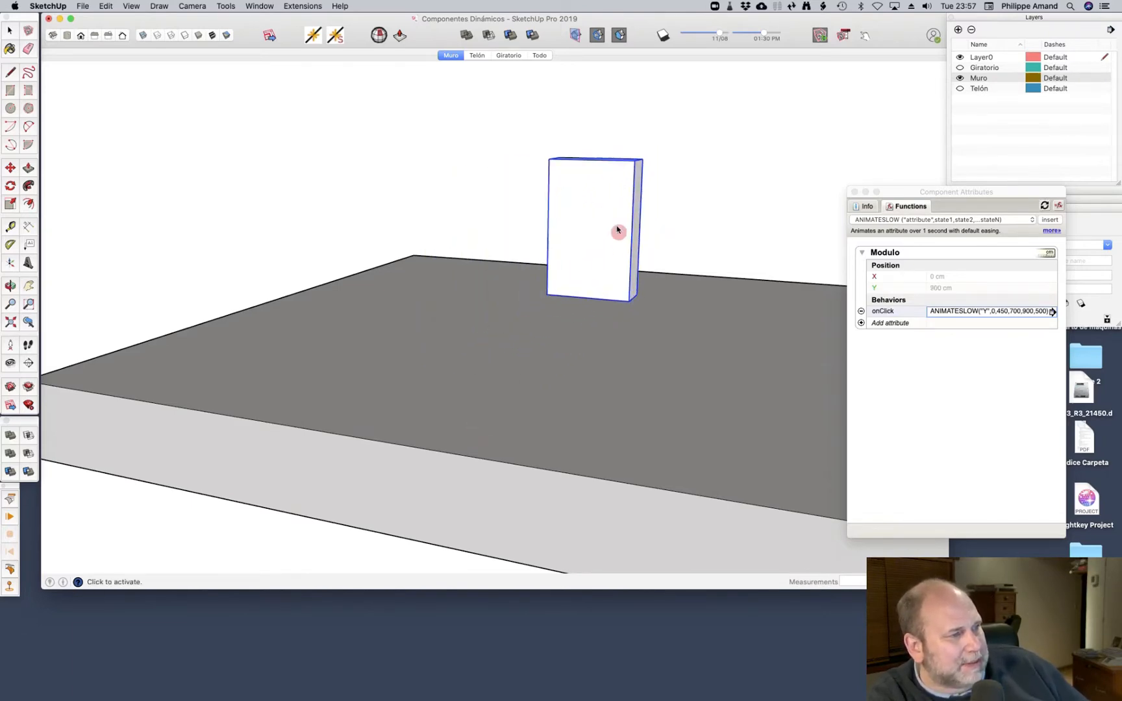
left_click(581, 241)
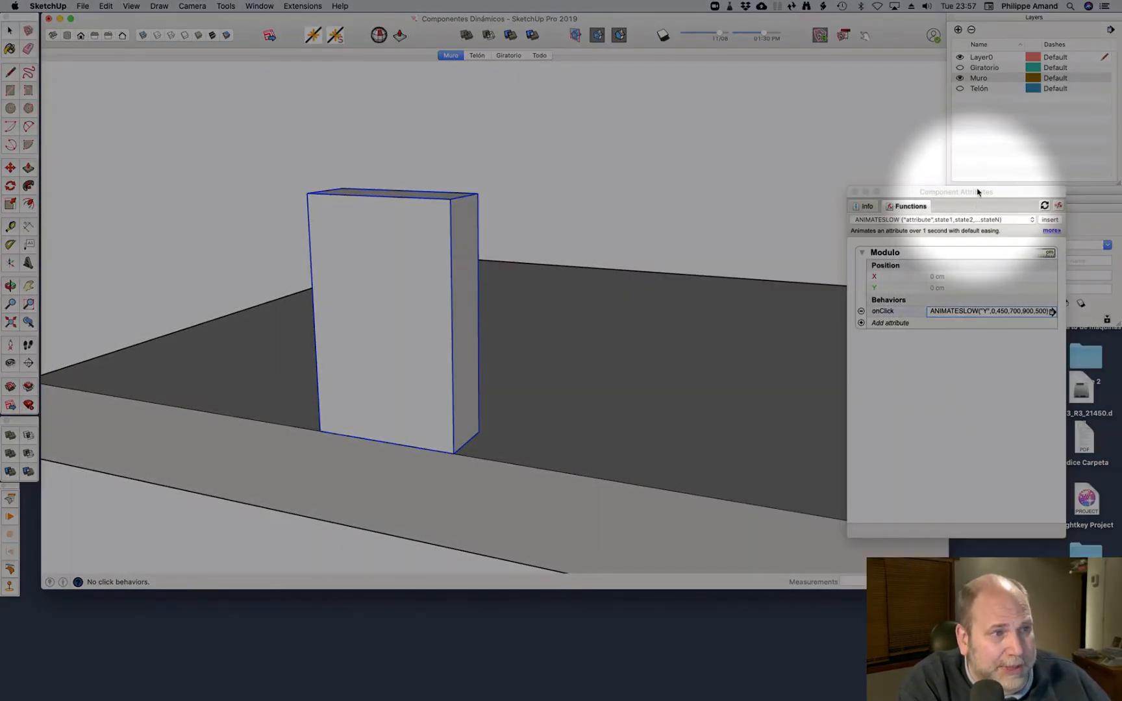
Clear the Modulo onClick formula and insert the ANIMATECUSTOM function in its place
left_click_drag(977, 193, 866, 200)
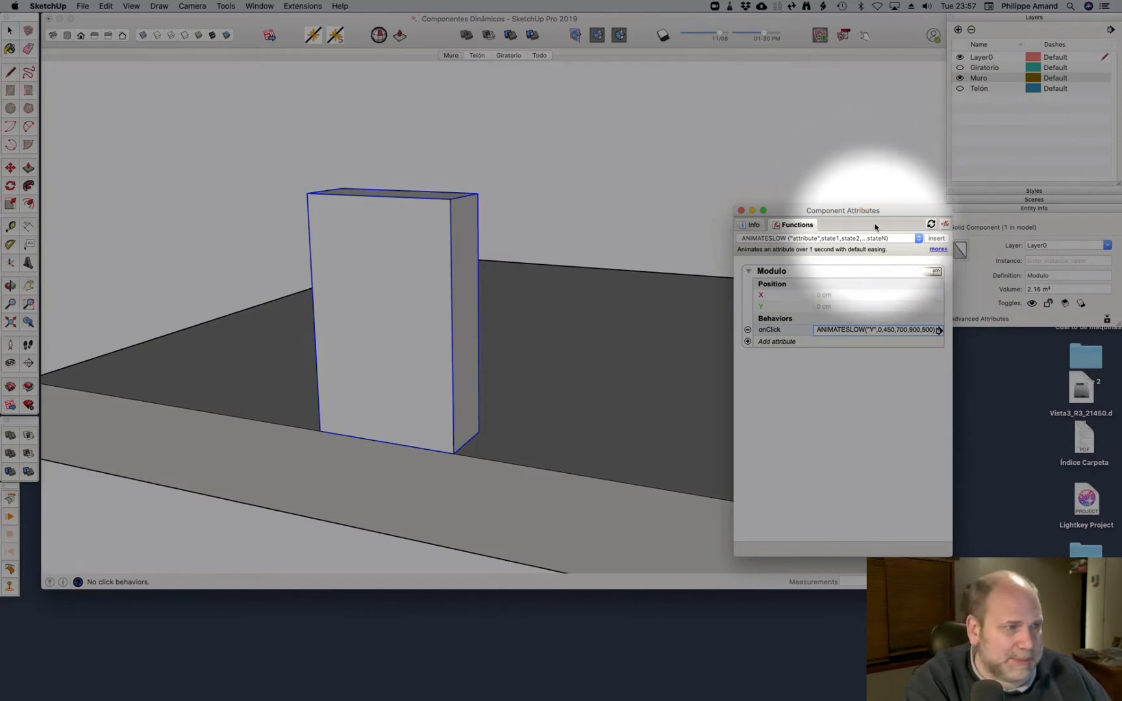
left_click(845, 236)
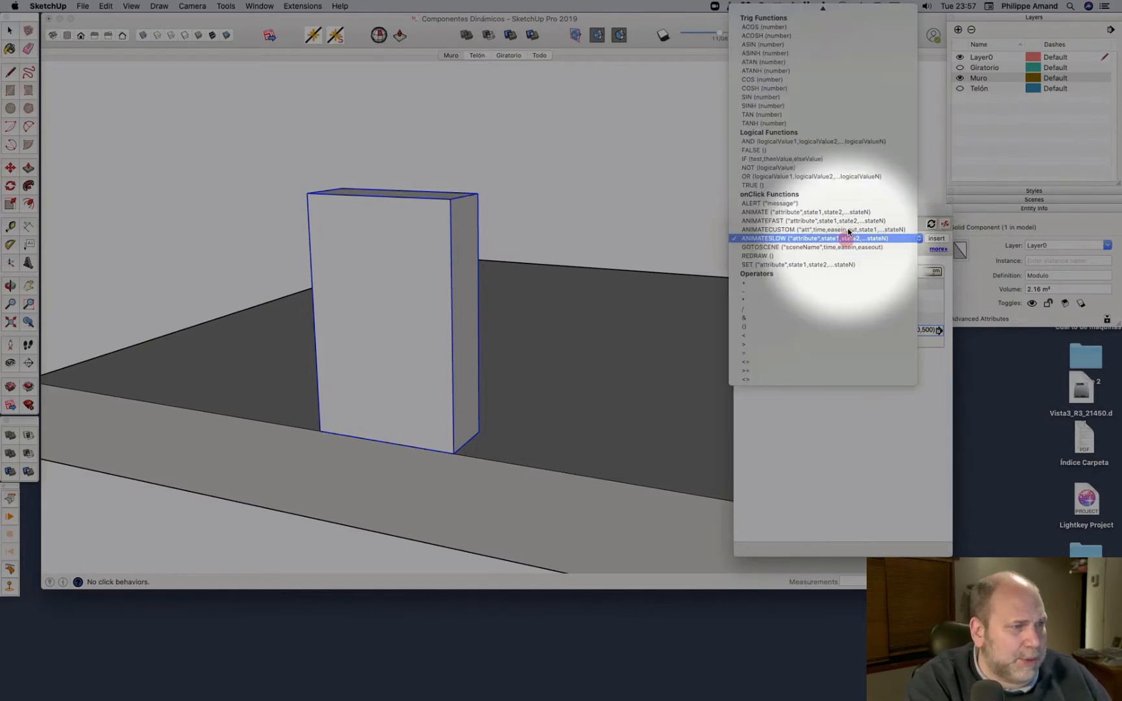
left_click(771, 232)
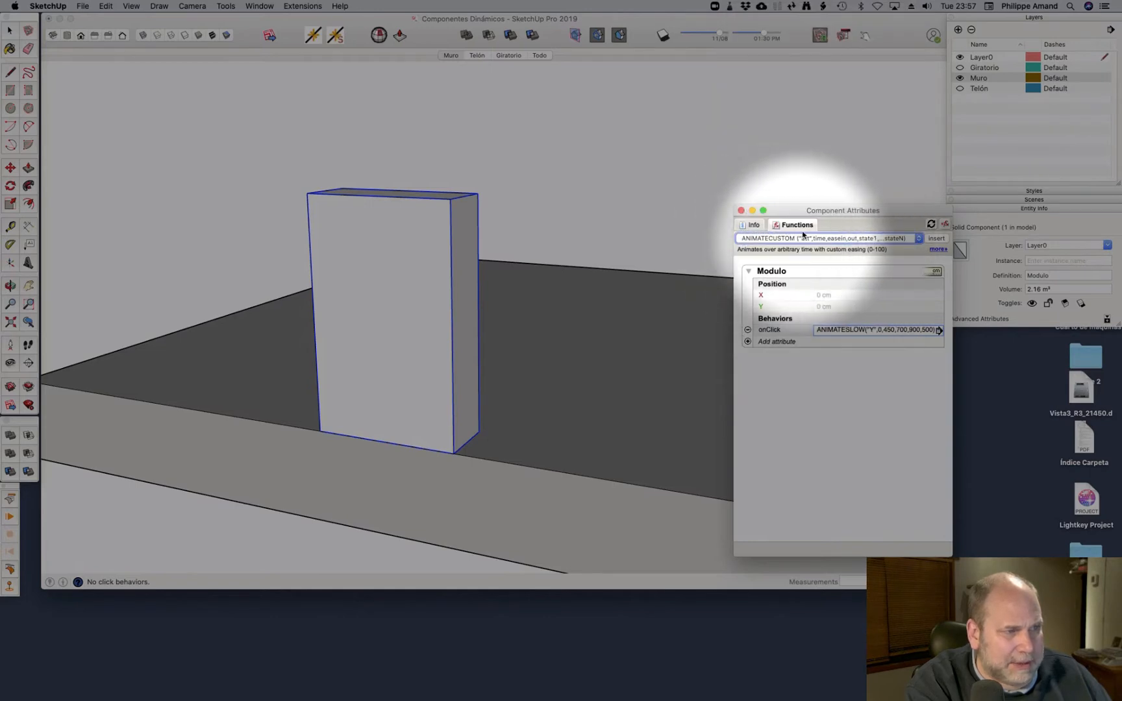
left_click(903, 324)
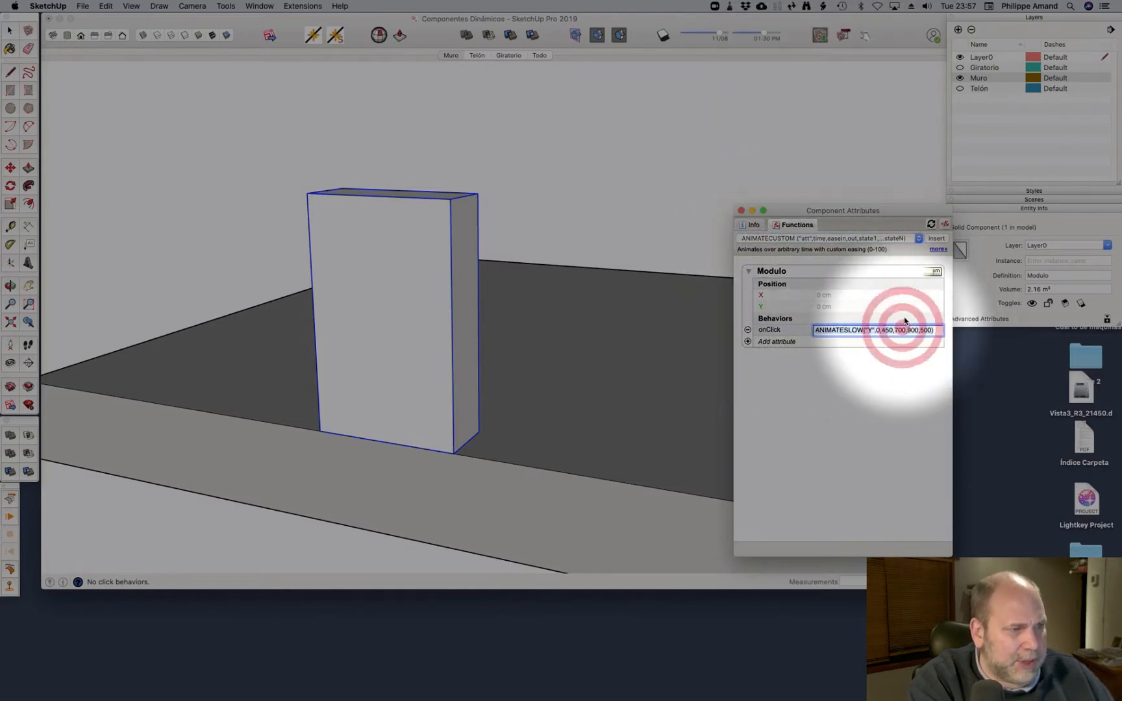
key("BackSpace")
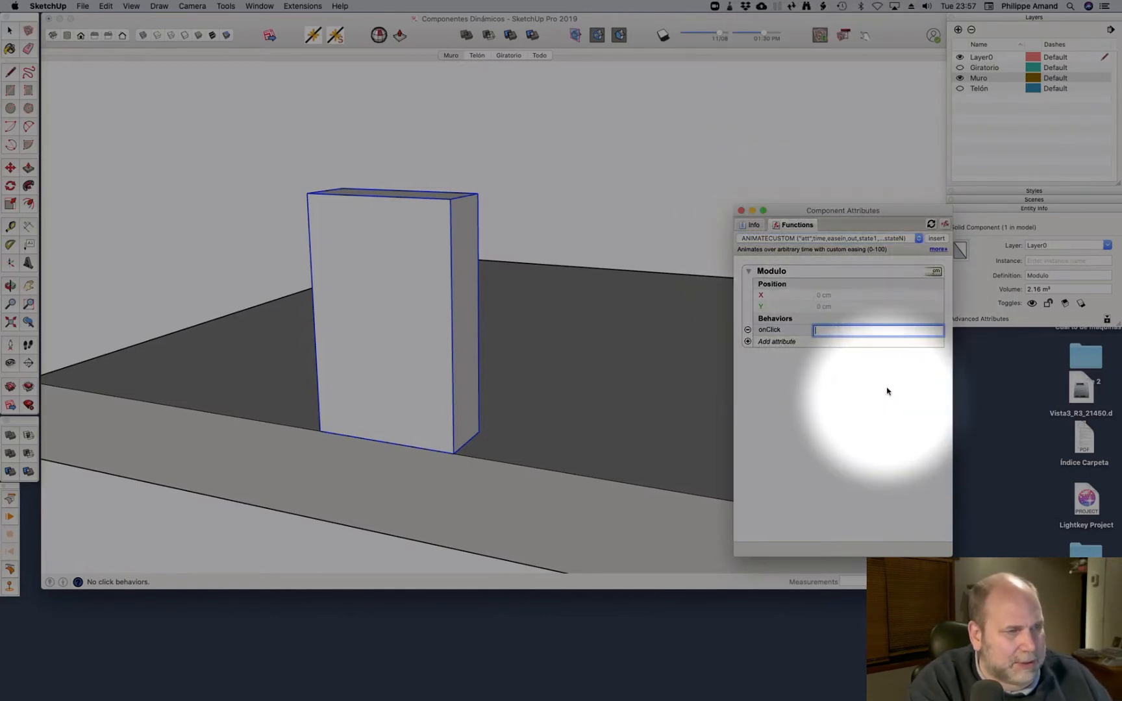
left_click(937, 238)
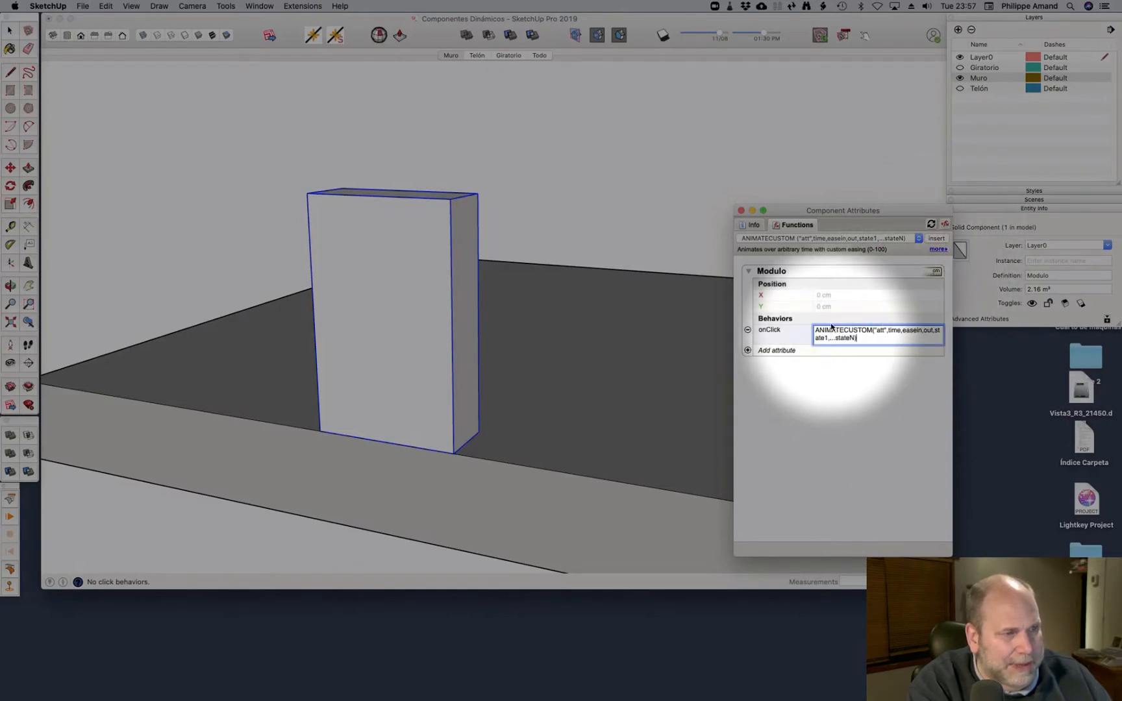
Set the ANIMATECUSTOM function's attribute to "Y" and its time to 5
double_click(882, 329)
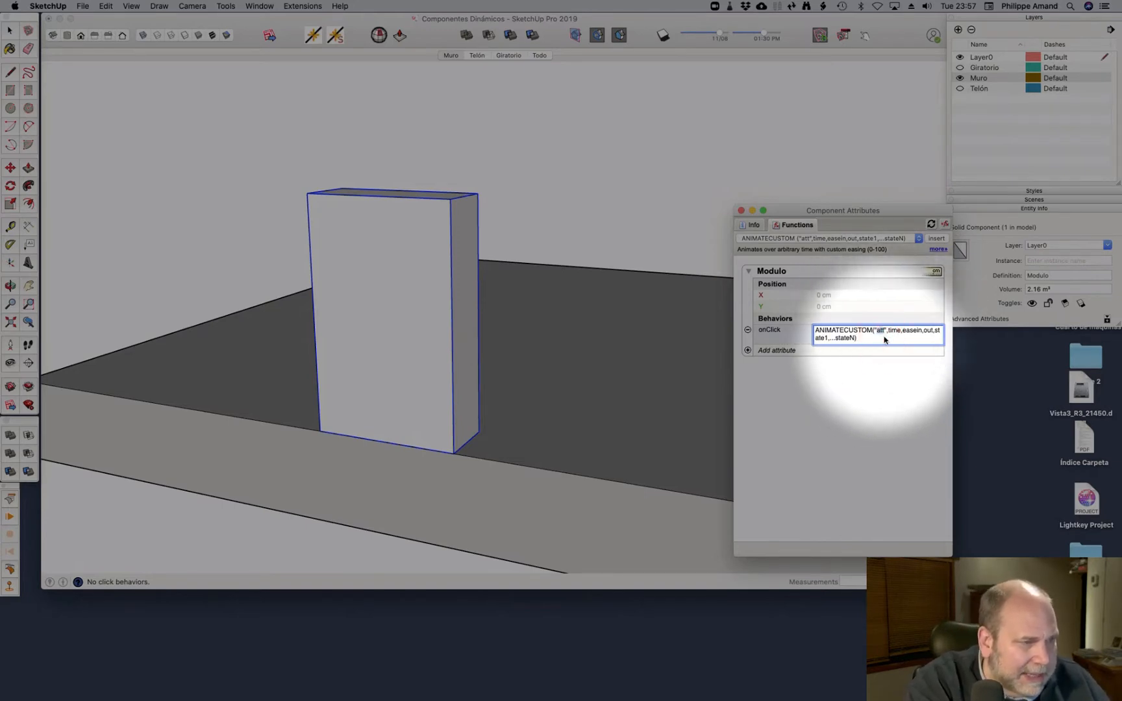
key("shift")
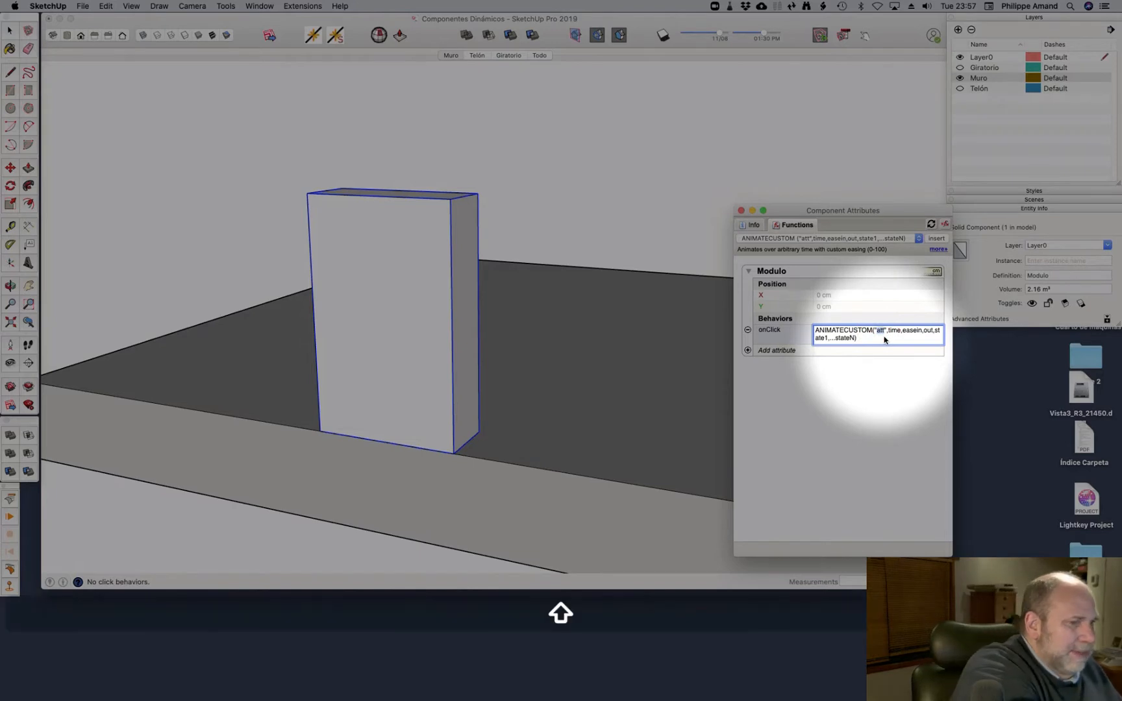
type("Y")
double_click(892, 330)
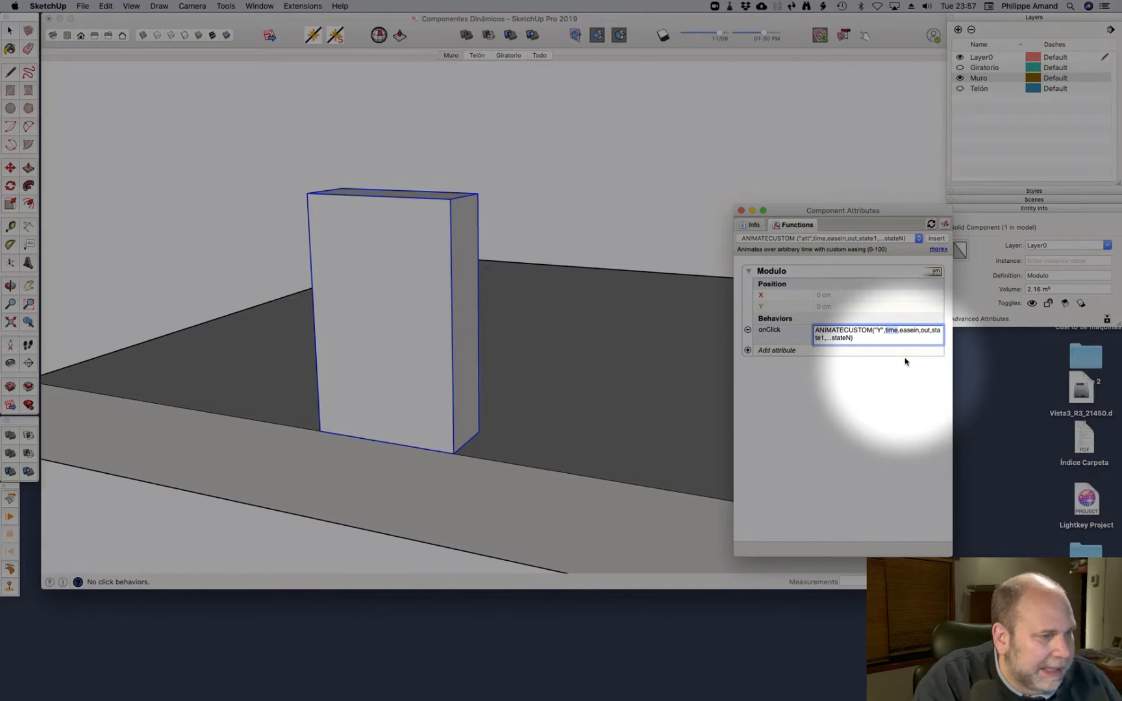
type("5")
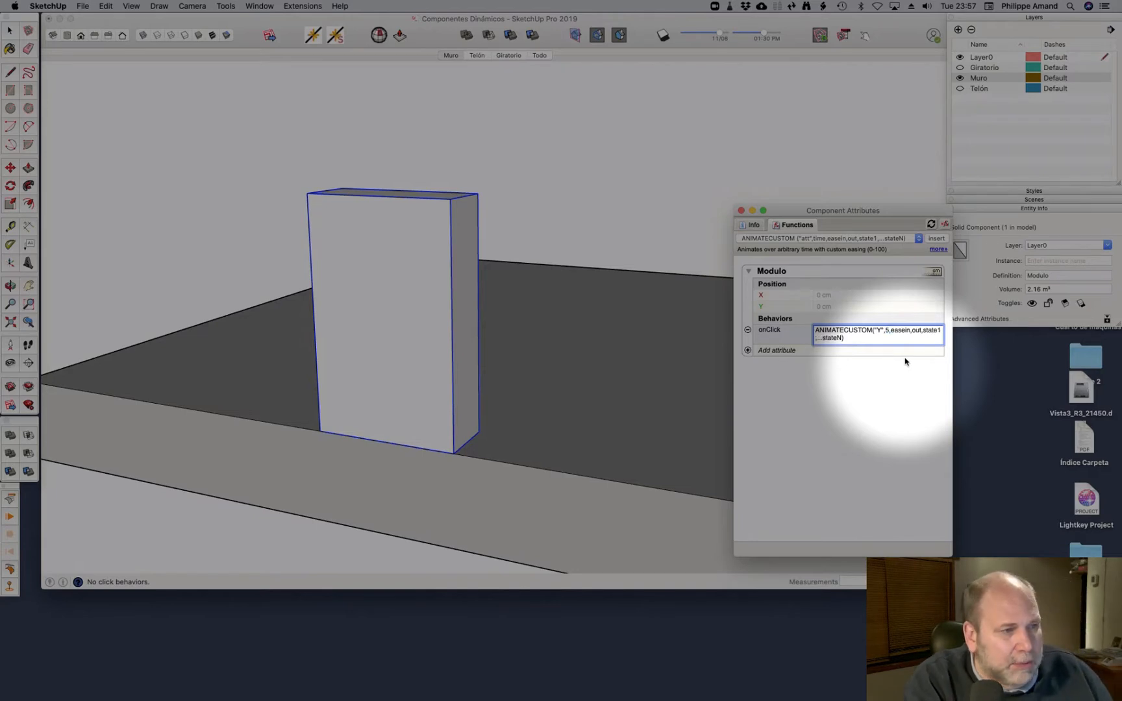
Set both easing values to 0 and the states to 0,450,700,900,500, and apply the ANIMATECUSTOM formula to onClick
left_click(905, 325)
double_click(905, 325)
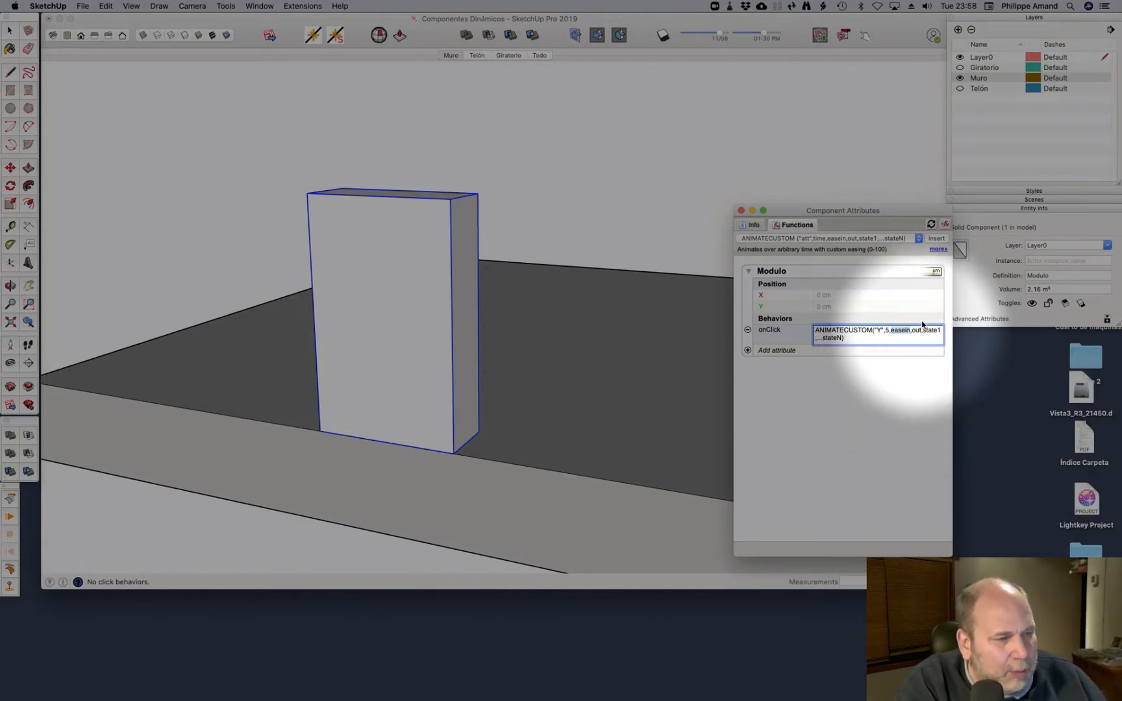
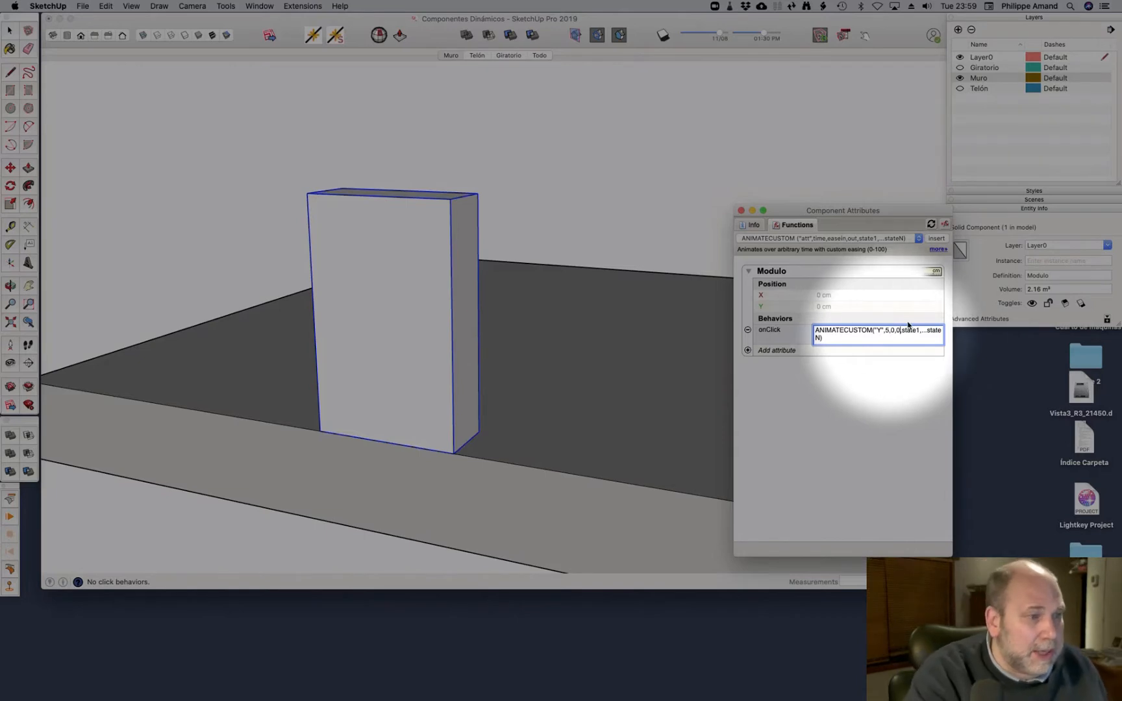
left_click(902, 330)
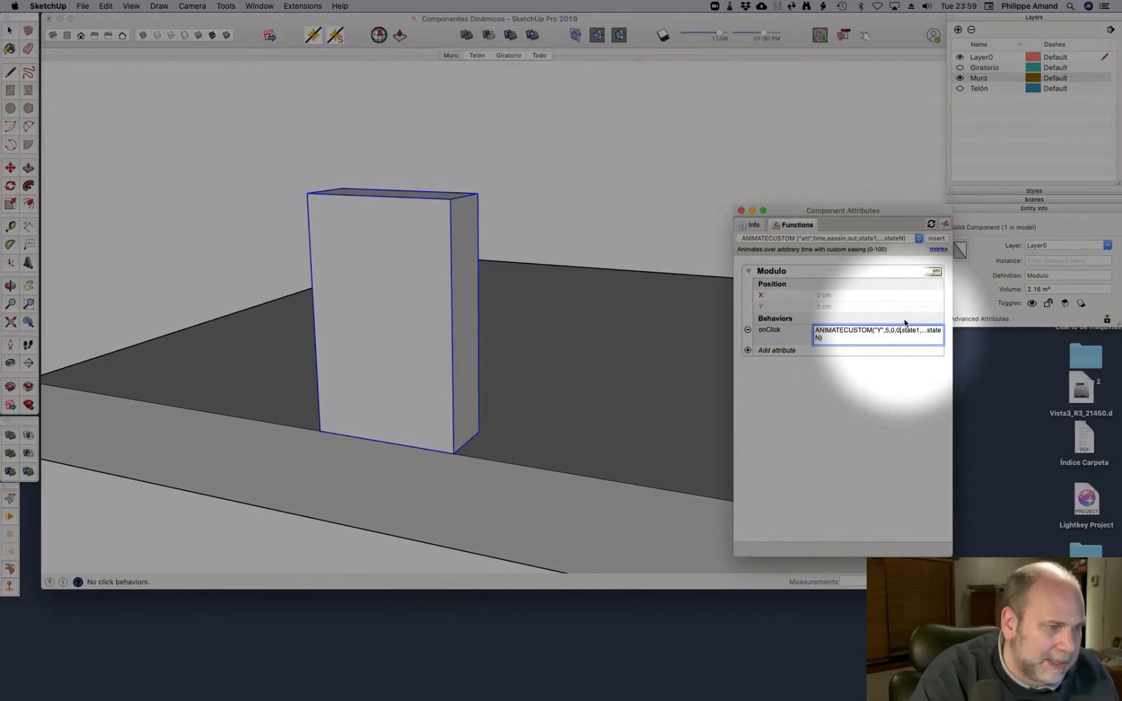
double_click(911, 330)
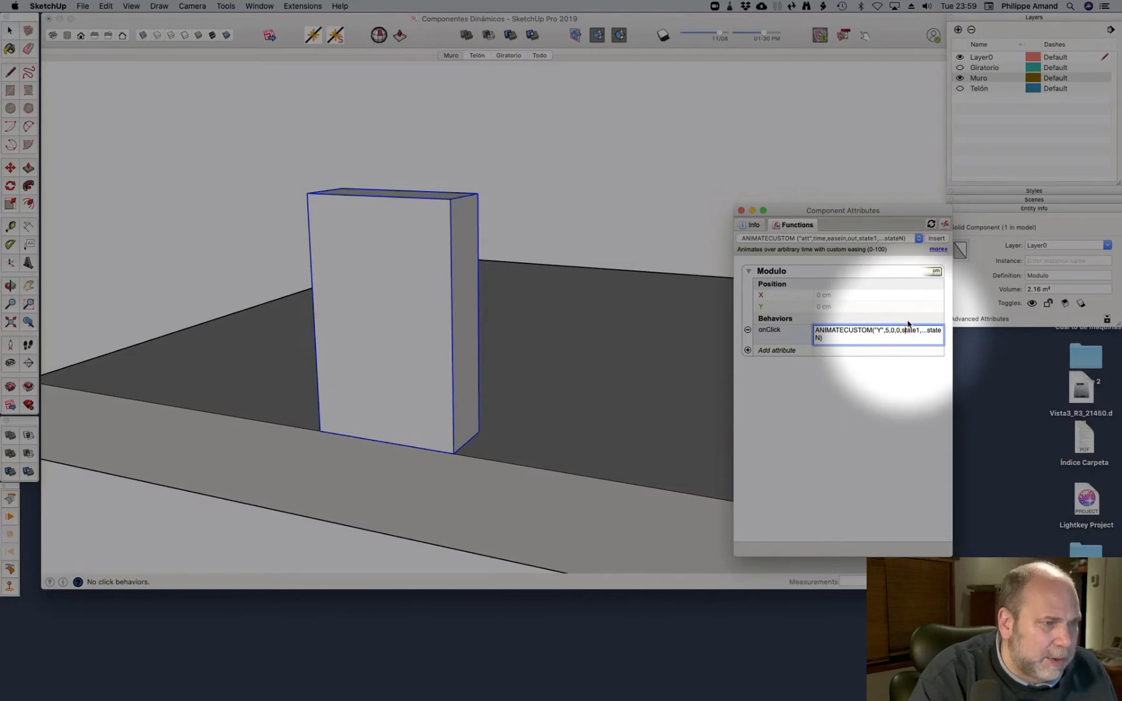
double_click(920, 330)
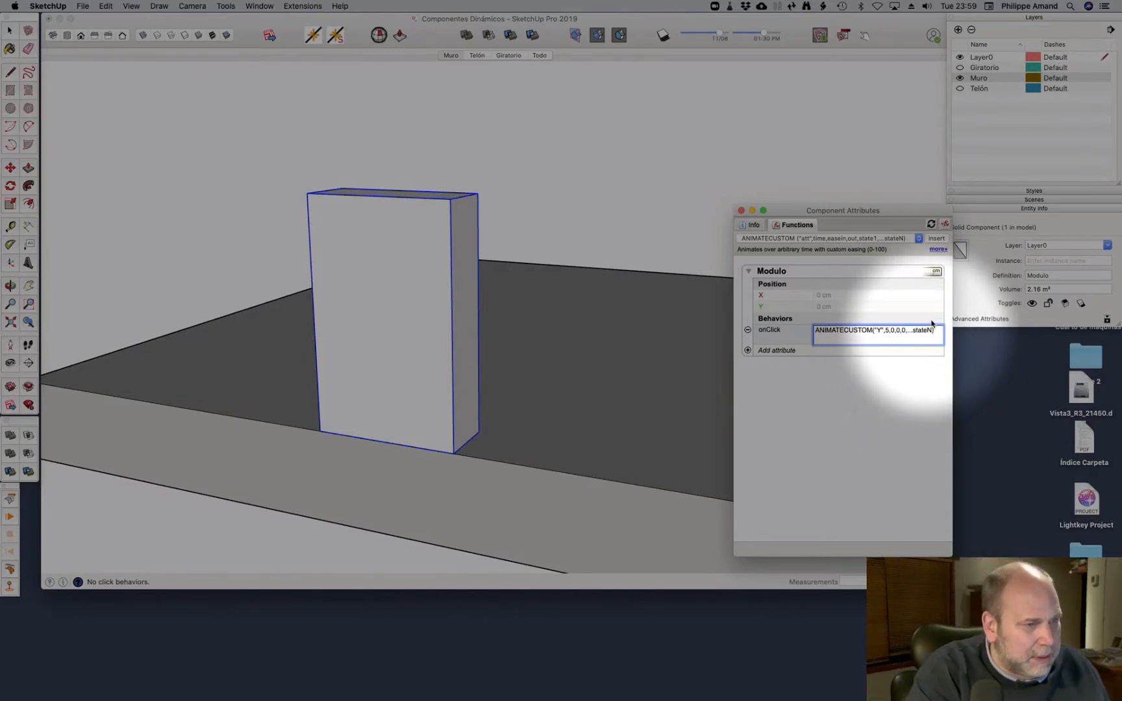
left_click_drag(928, 329, 908, 330)
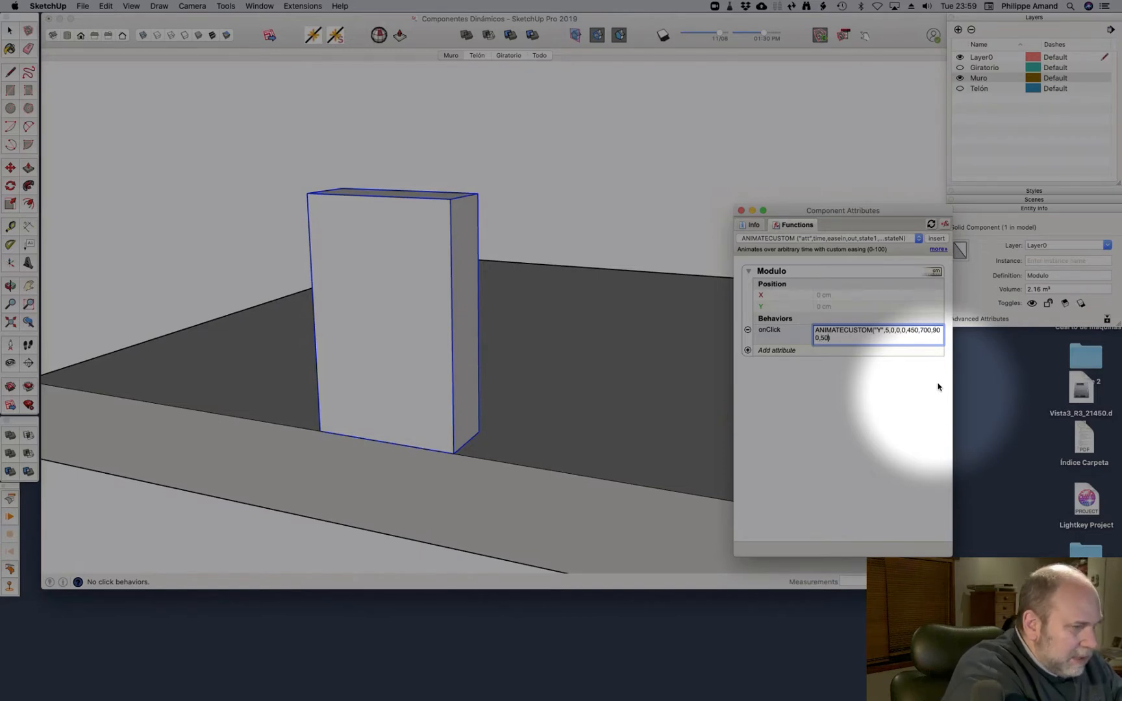
key("Return")
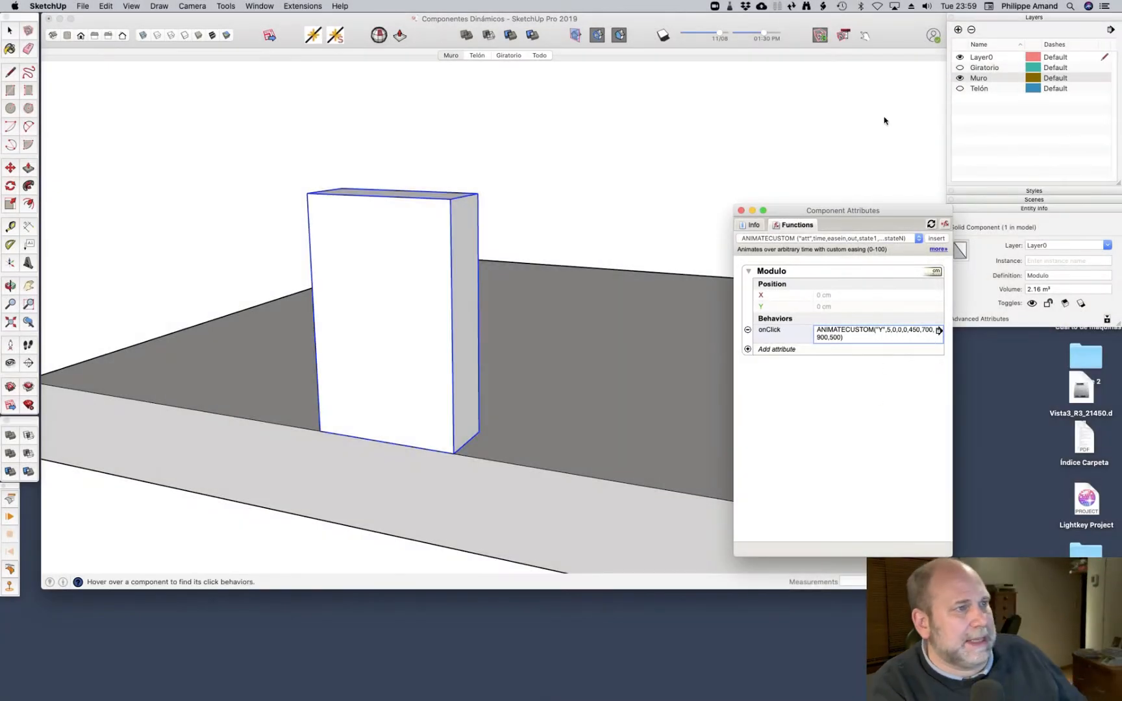
Move the component attributes window off the stage and test the five-second custom animation by activating the Modulo block several times
left_click(871, 183)
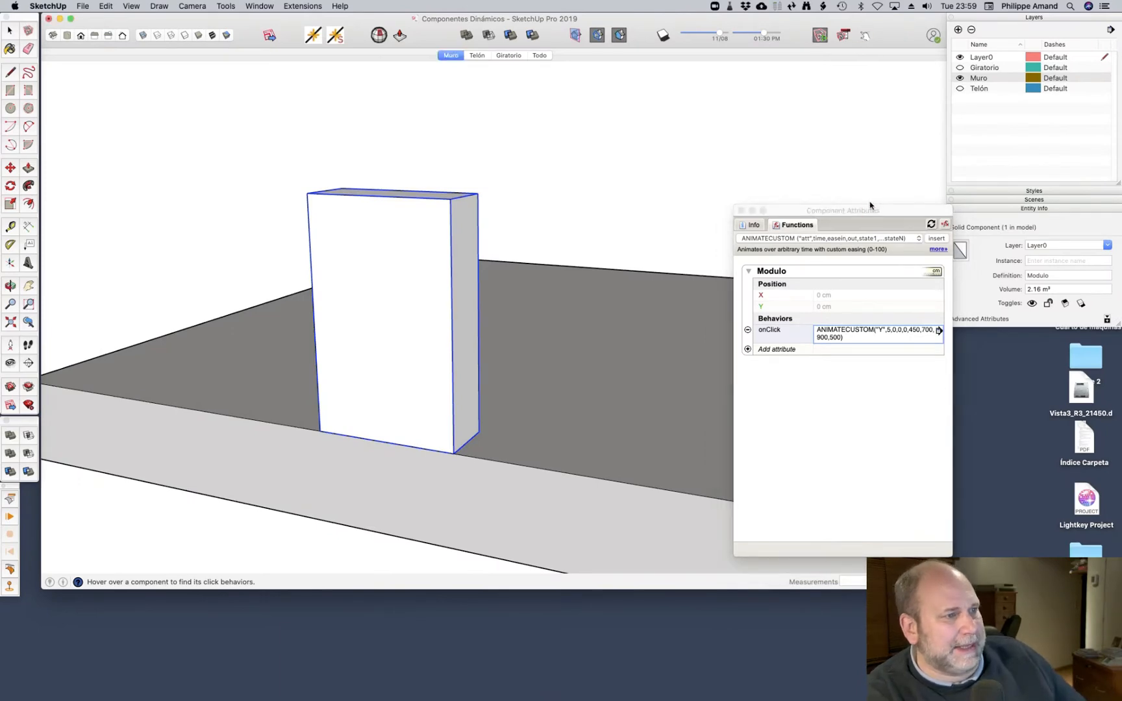
left_click_drag(870, 205, 1075, 309)
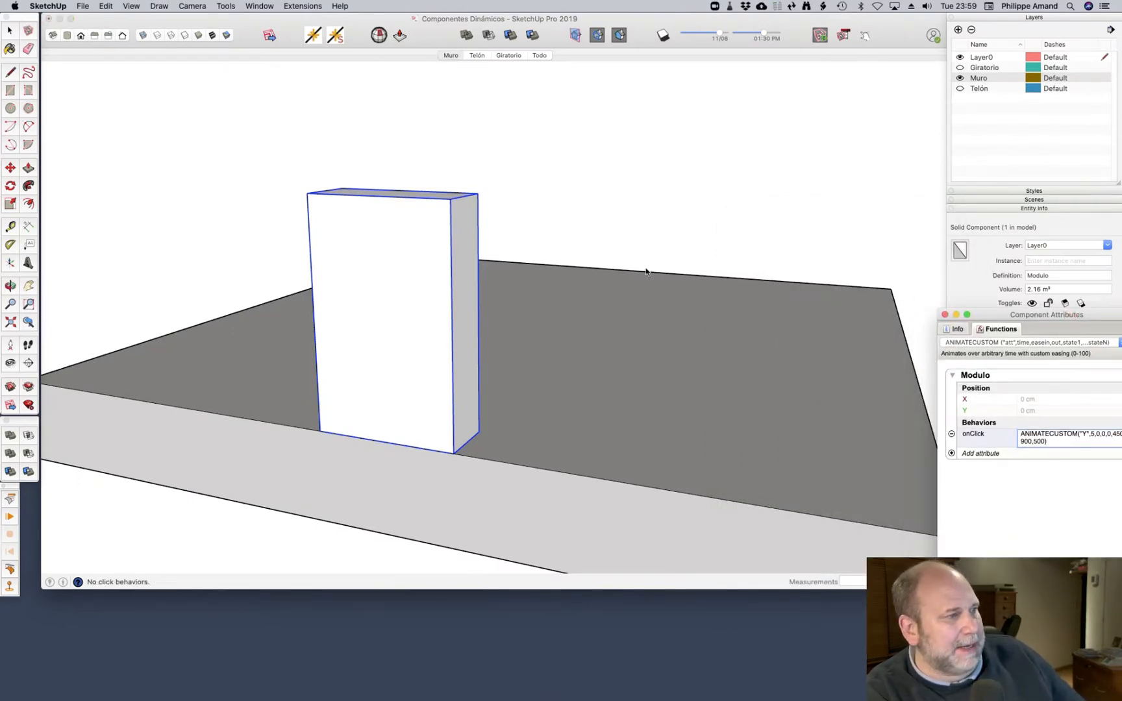
left_click(451, 253)
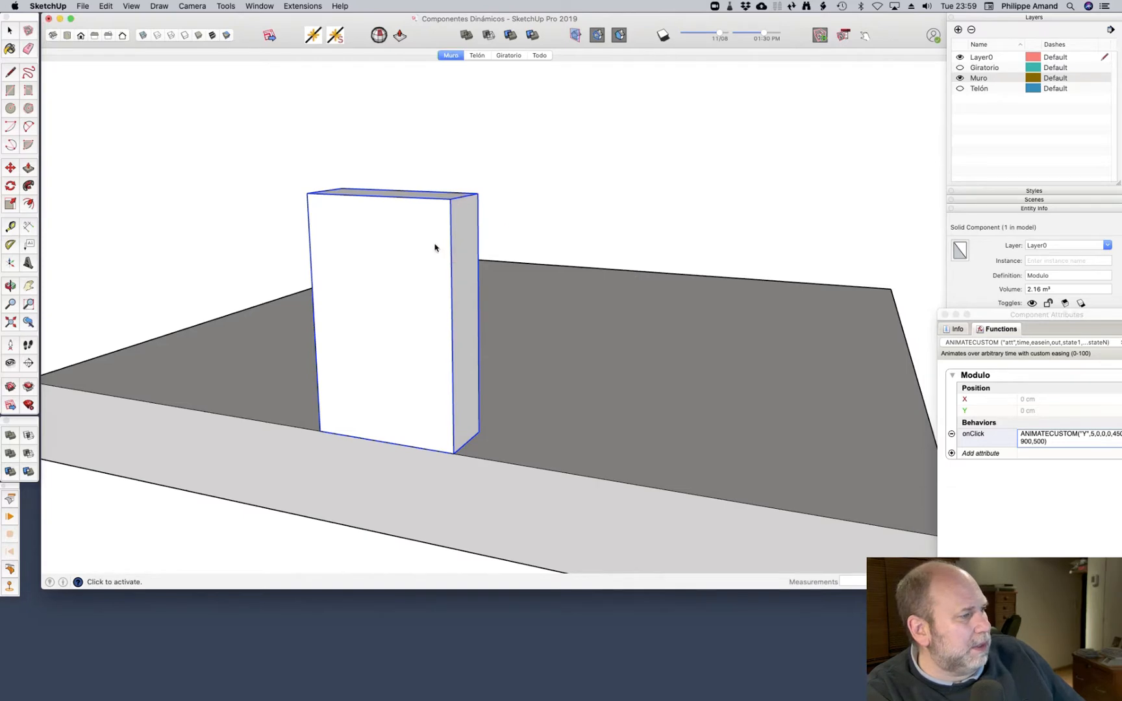
left_click(435, 247)
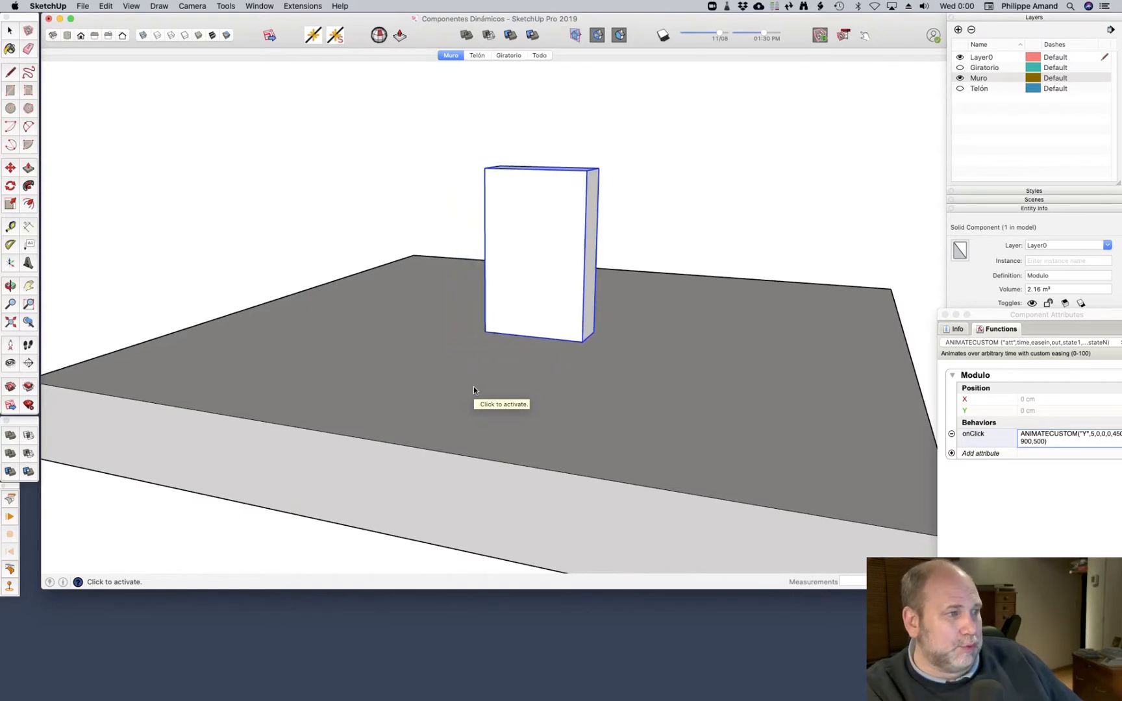
left_click(532, 260)
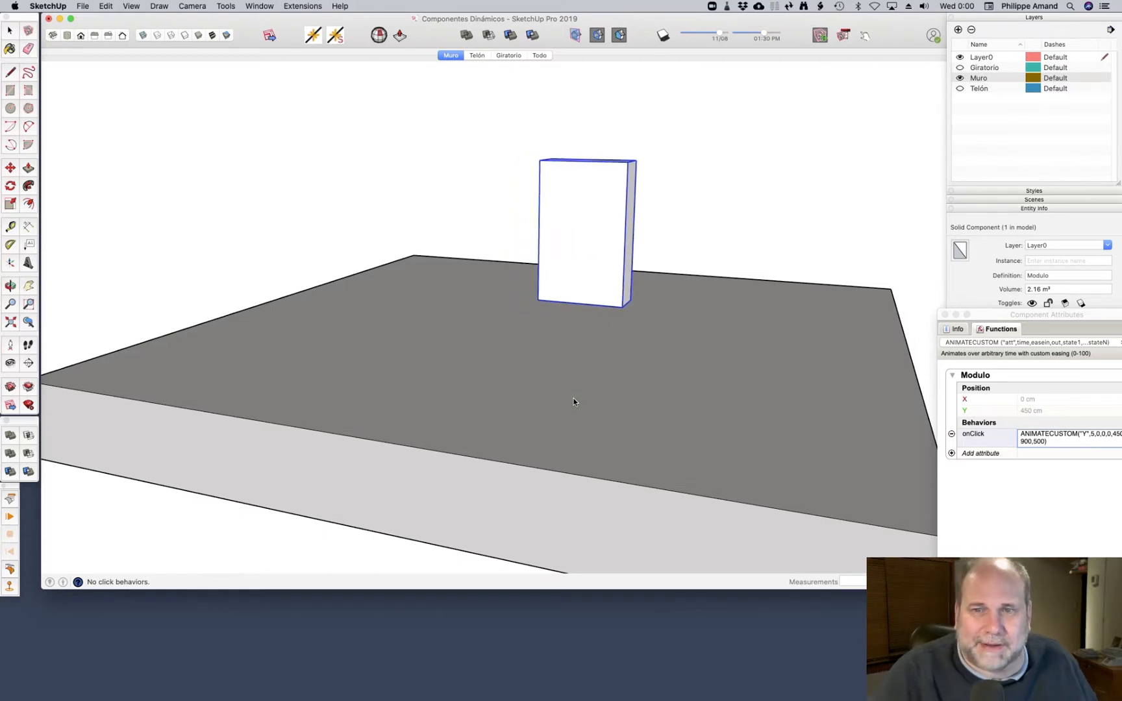
left_click(604, 242)
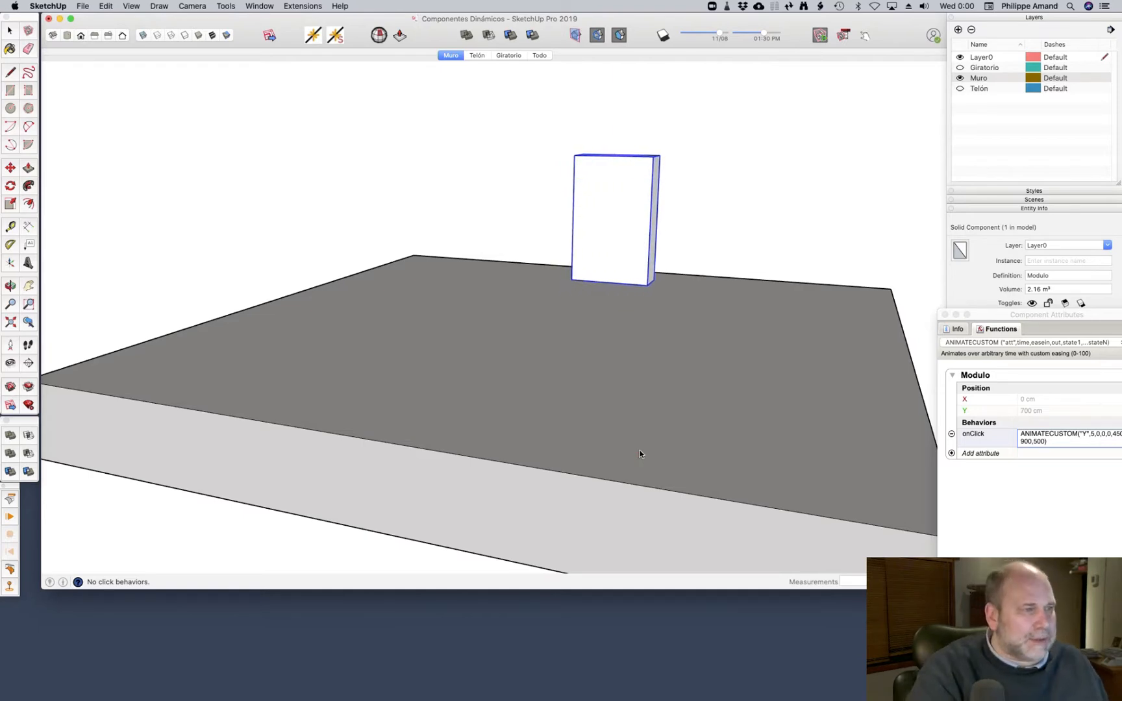
Undo the animated moves to return the Modulo block to its starting position at the edge of the stage floor
scroll(643, 413, "down", 3)
scroll(646, 413, "up", 3)
middle_click_drag(647, 417, 620, 441)
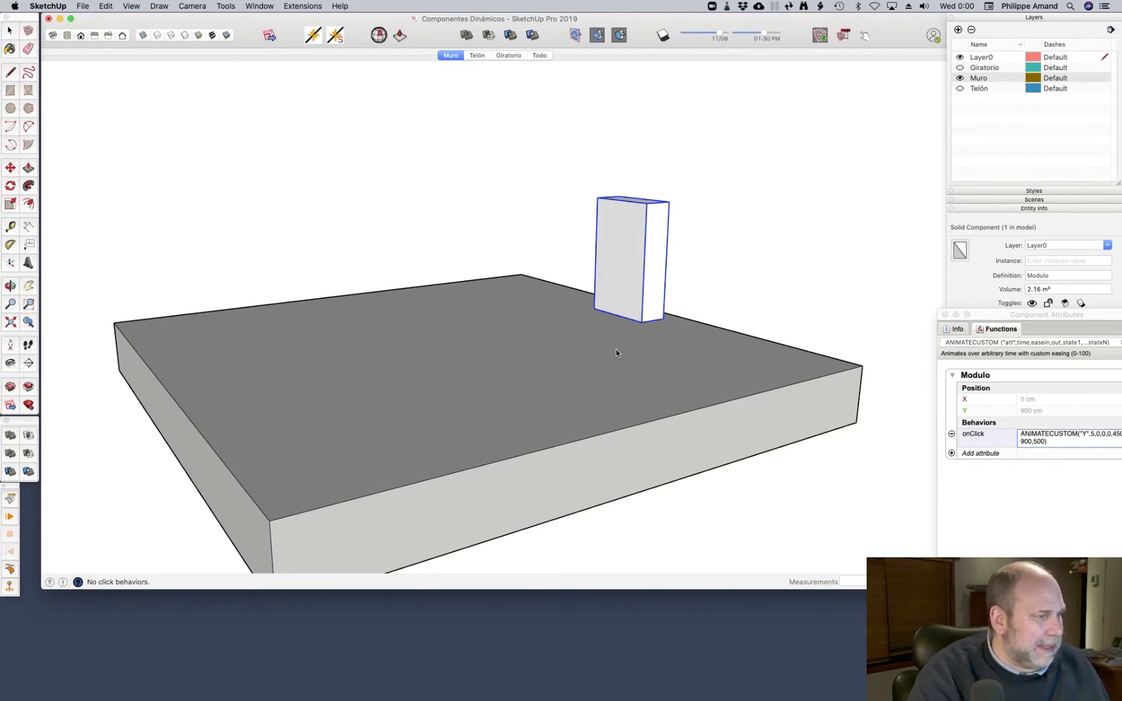
key("super+z")
key("super+z")
key("super+z")
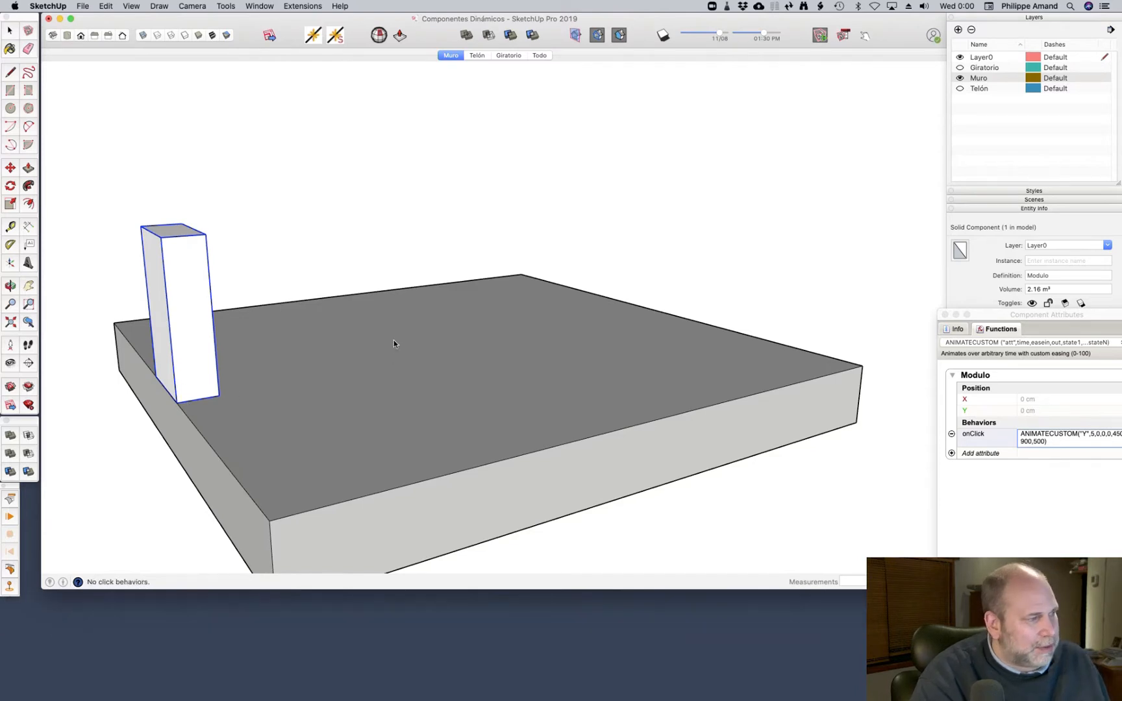
middle_click_drag(394, 343, 208, 281)
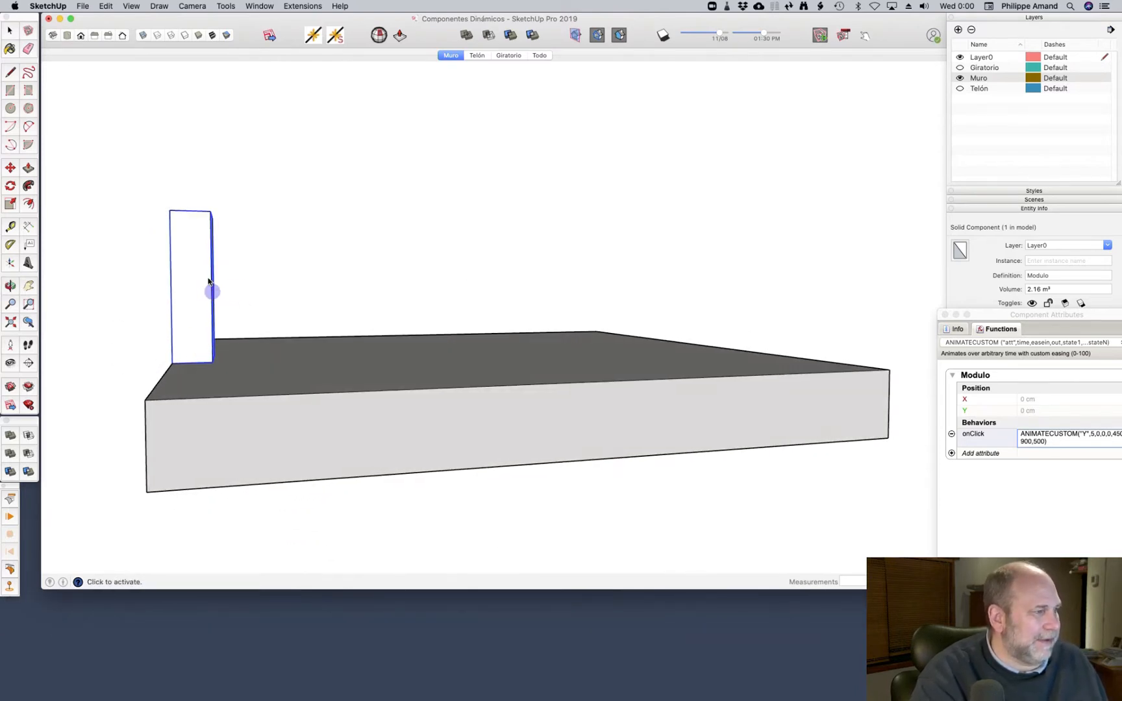
Activate the Modulo block four times to run the custom animation through each Y position
left_click(209, 281)
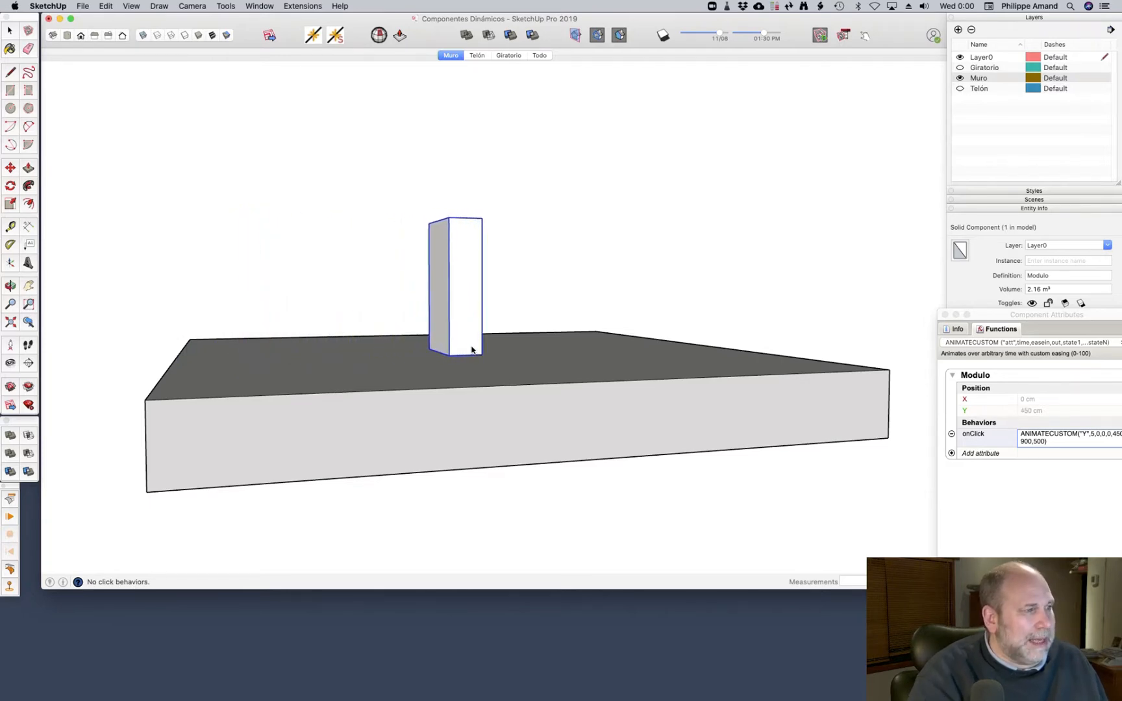
left_click(463, 247)
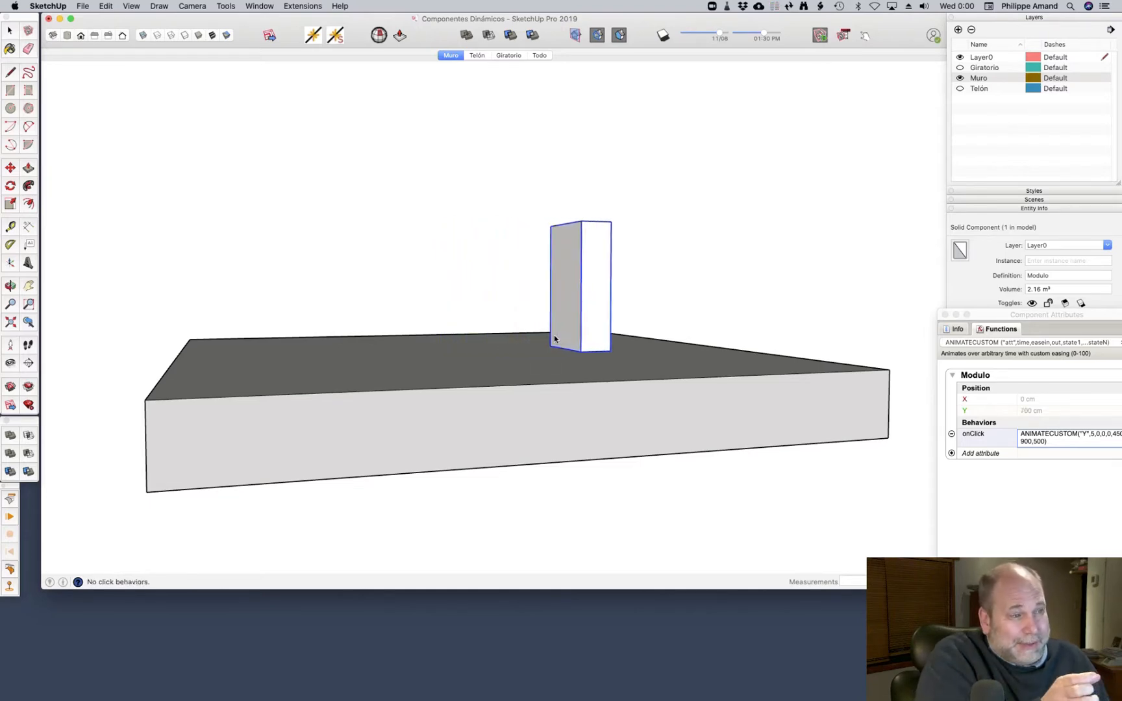
left_click(598, 267)
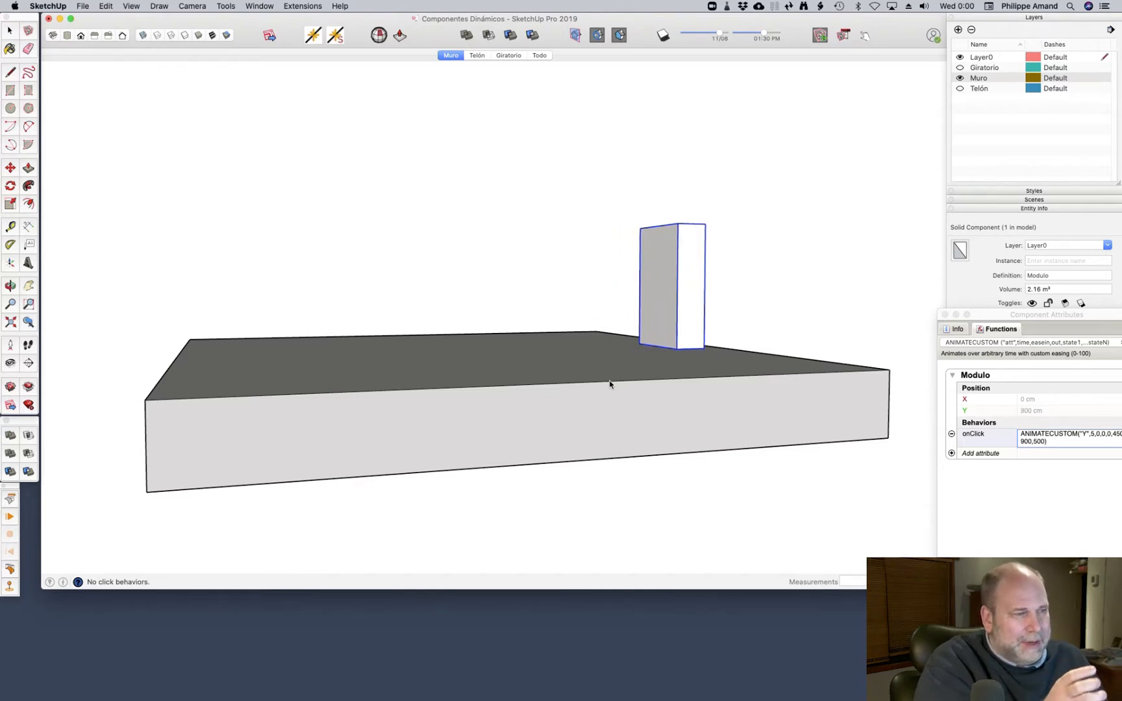
left_click(682, 282)
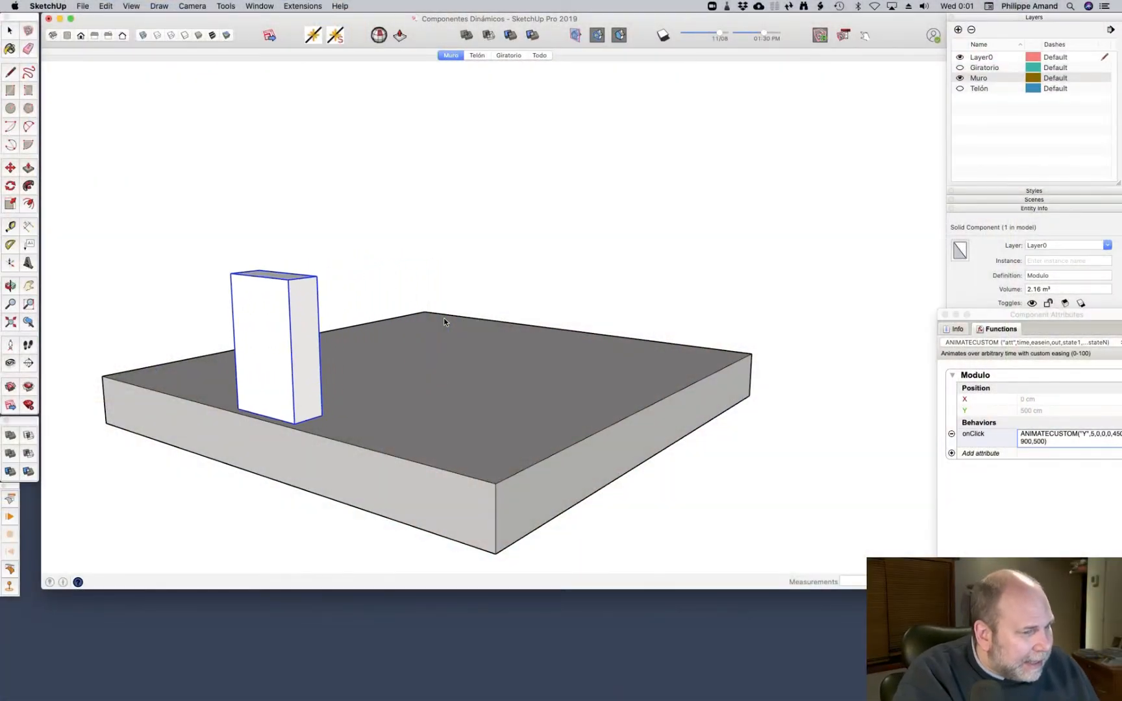
Bring the component attributes window back into view and change the animated attribute in the onClick formula to "M"
left_click_drag(993, 309, 844, 283)
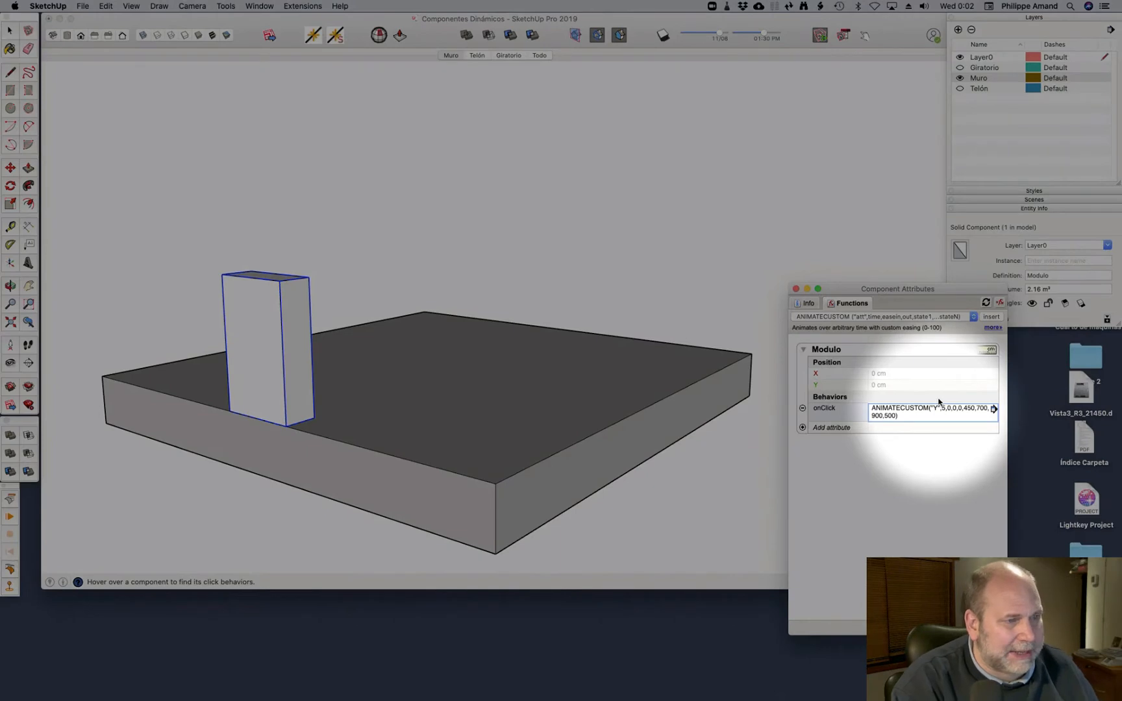
left_click(936, 407)
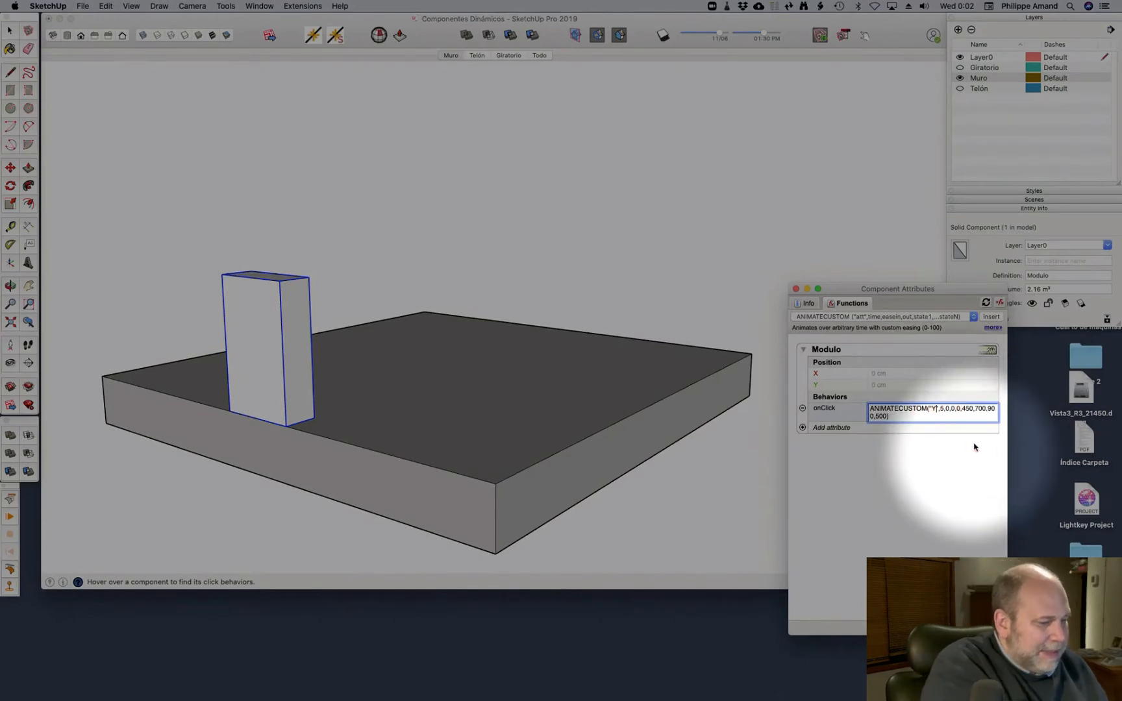
type("M")
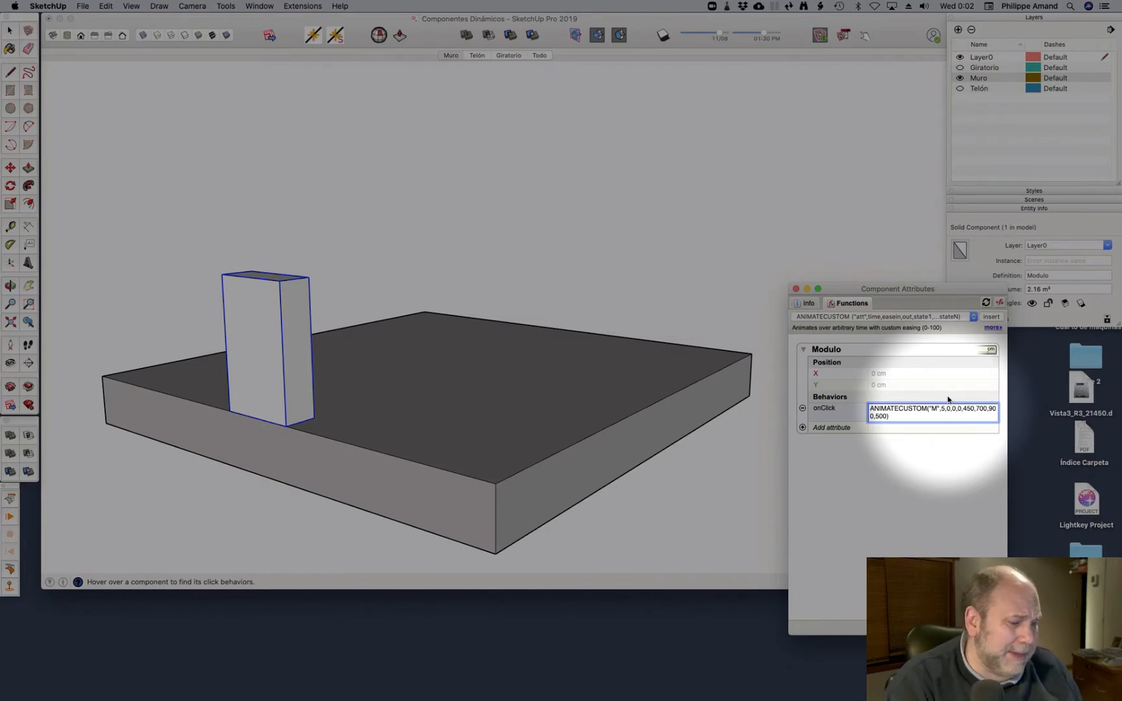
key("Return")
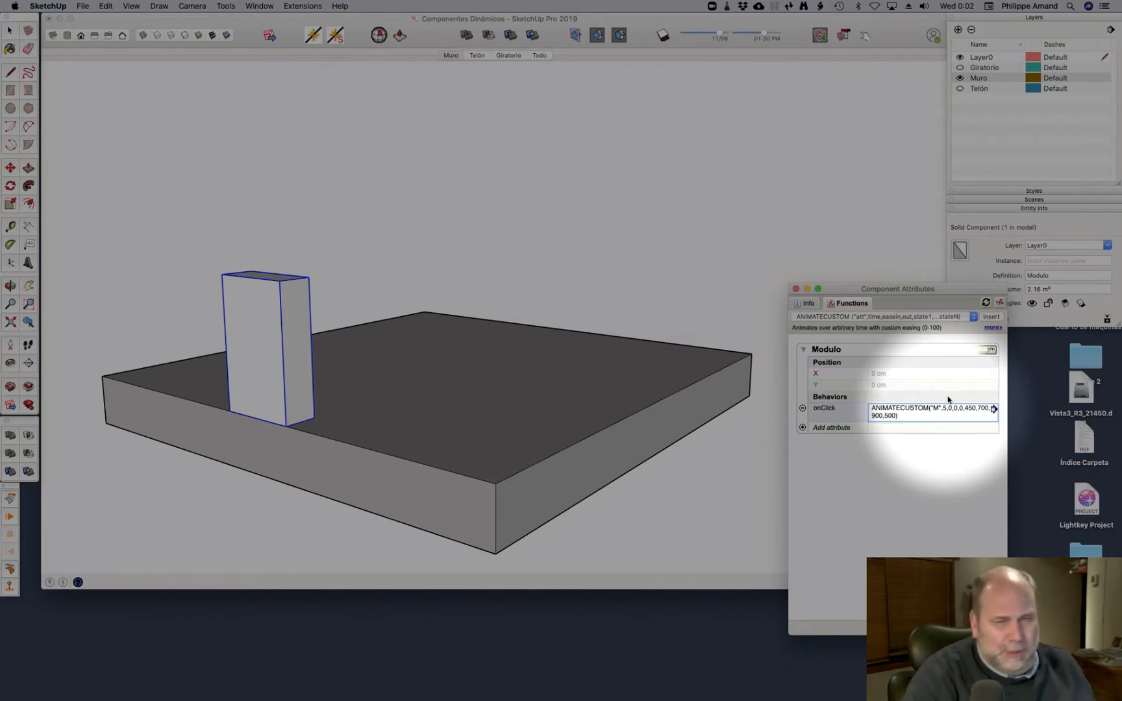
Add a custom attribute named M to the Modulo component and set its Y position to =M
left_click(822, 425)
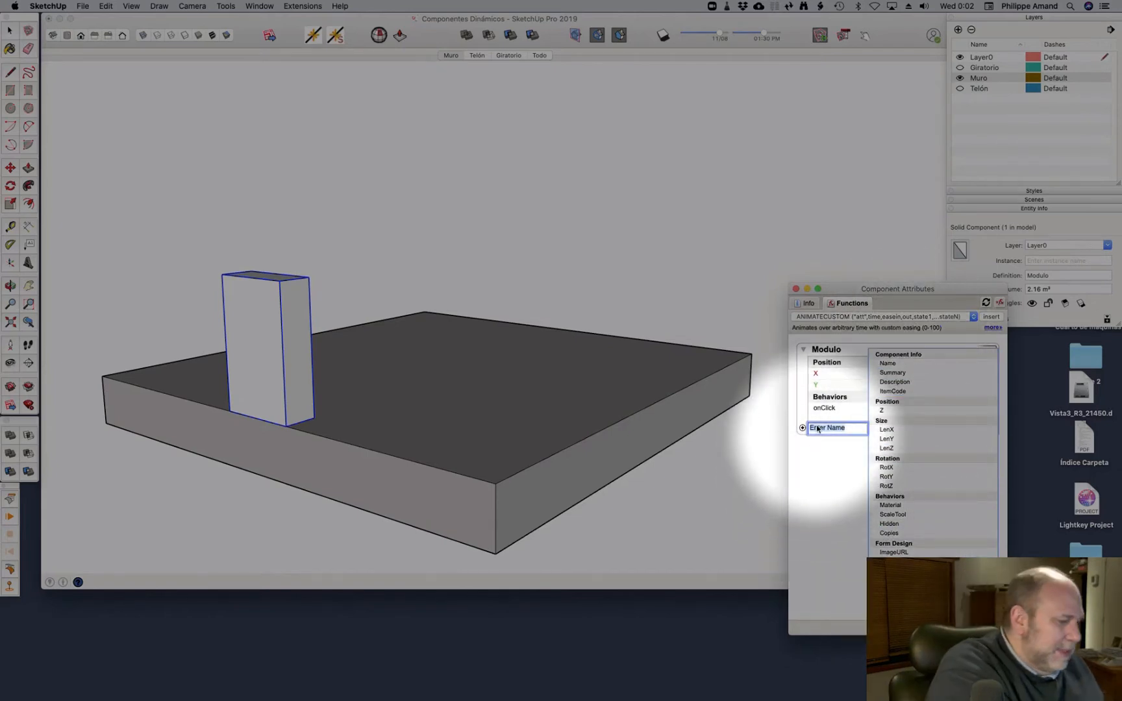
type("M")
key("Return")
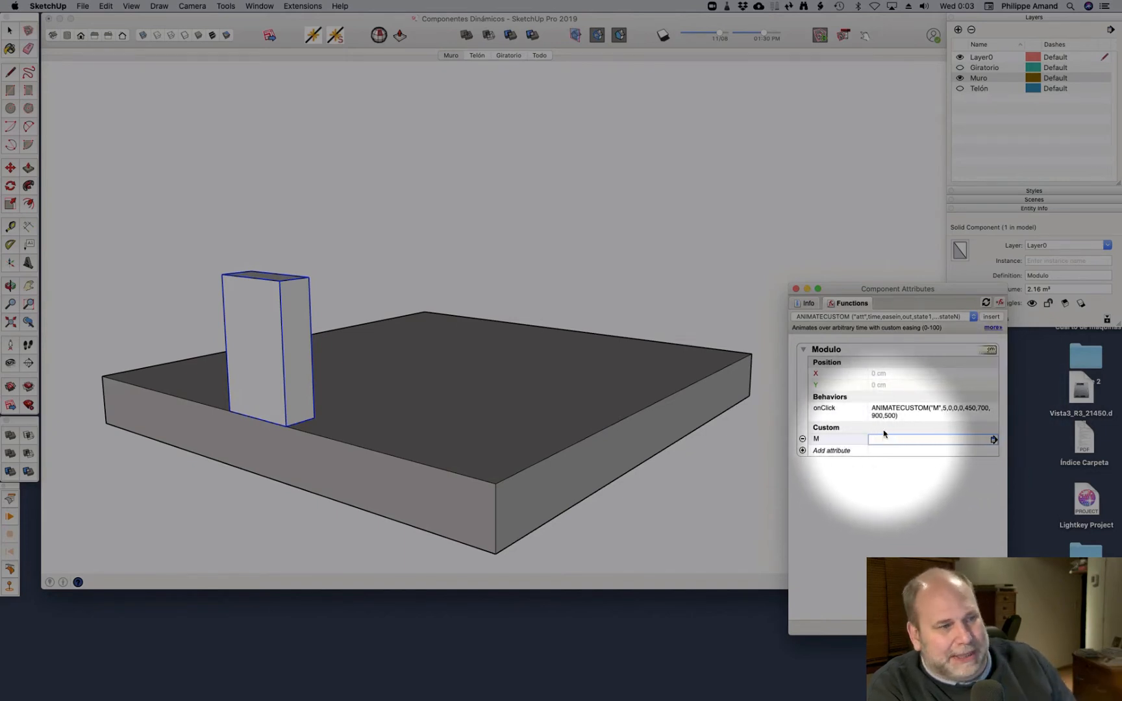
left_click(889, 383)
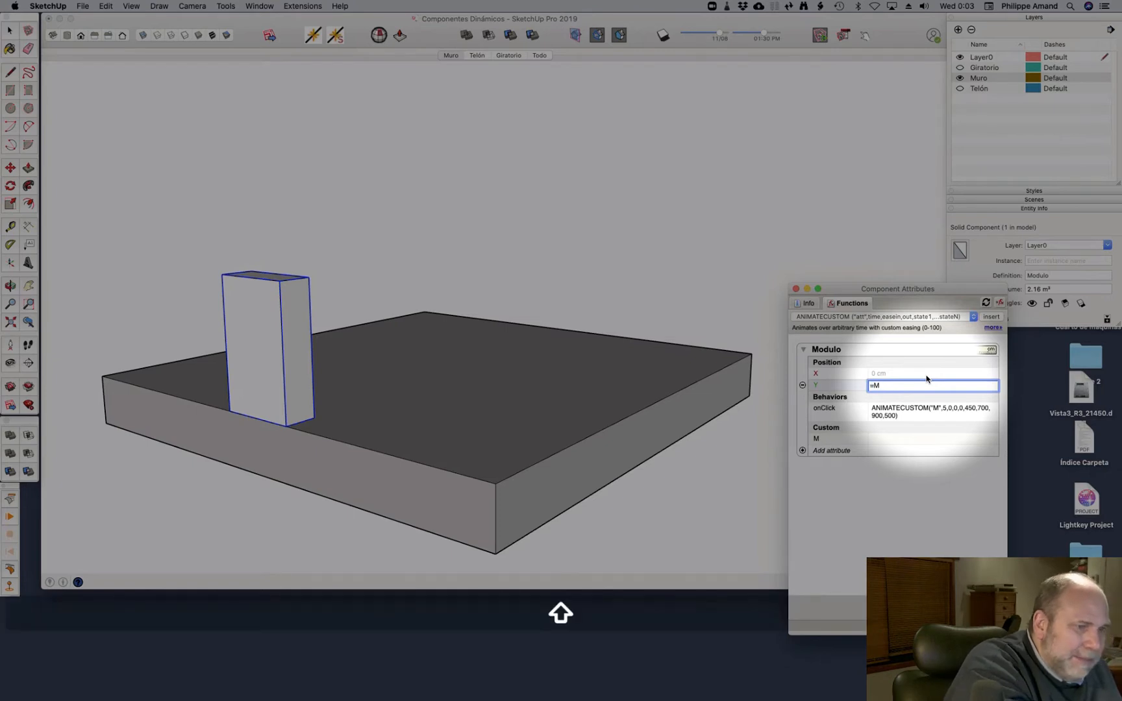
key("Return")
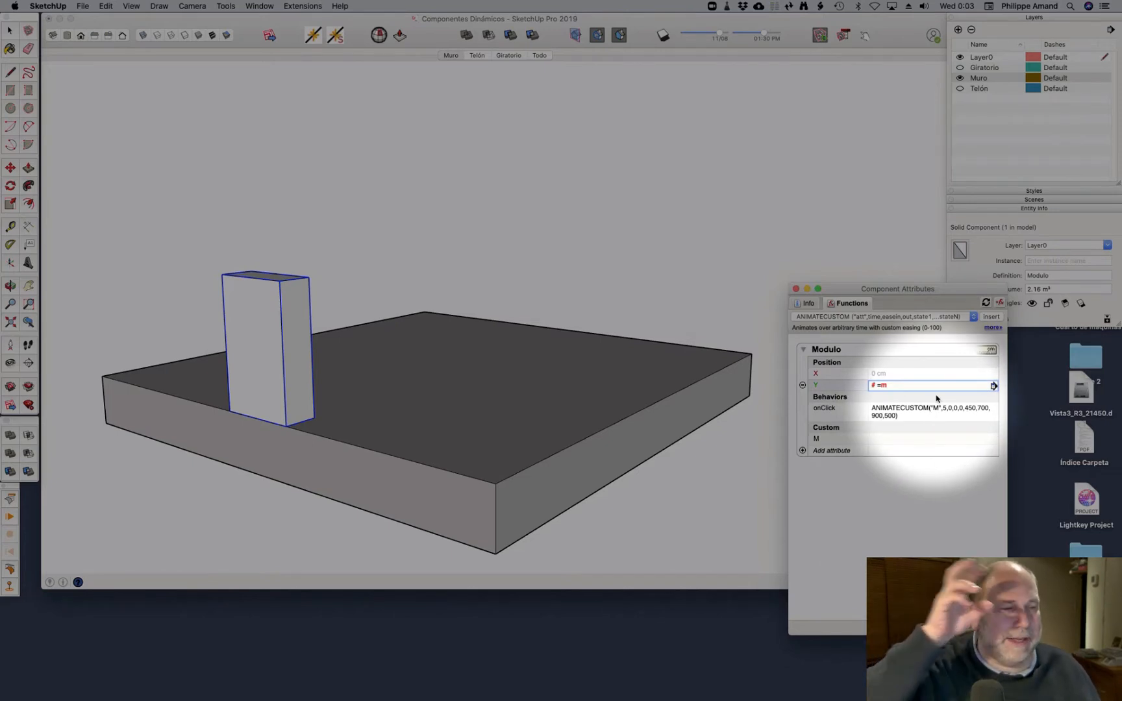
Reselect the Modulo block, activate it with the Interact tool, and check its refreshed attributes
left_click(865, 35)
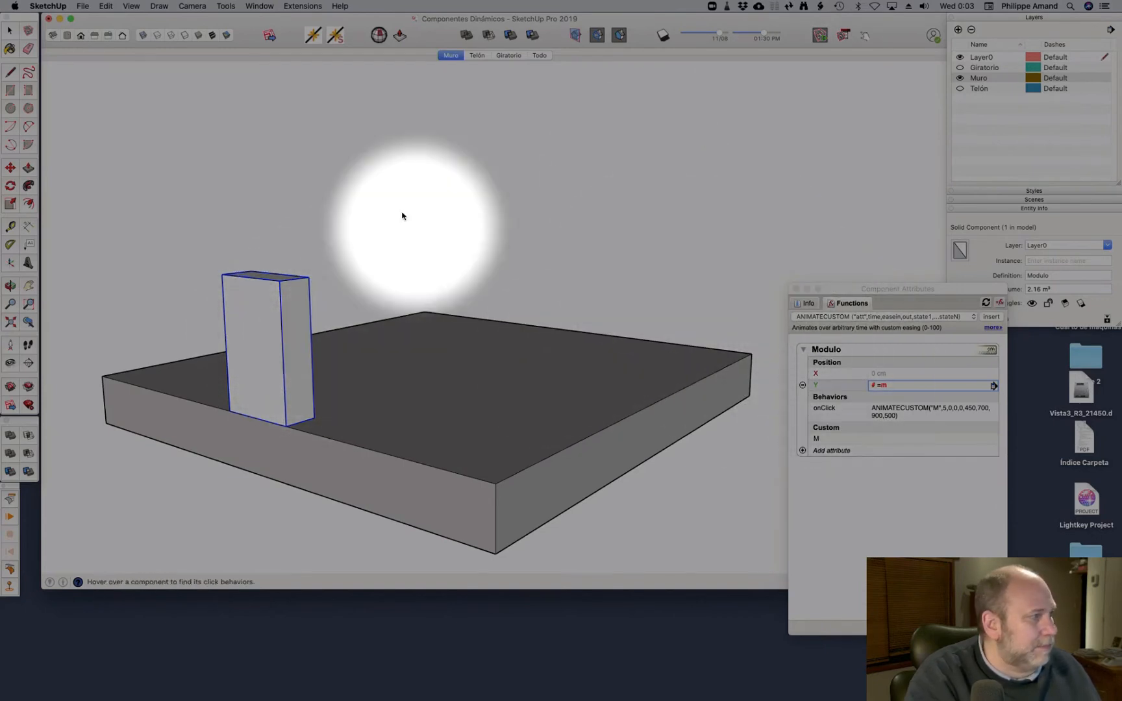
left_click(10, 29)
left_click(295, 176)
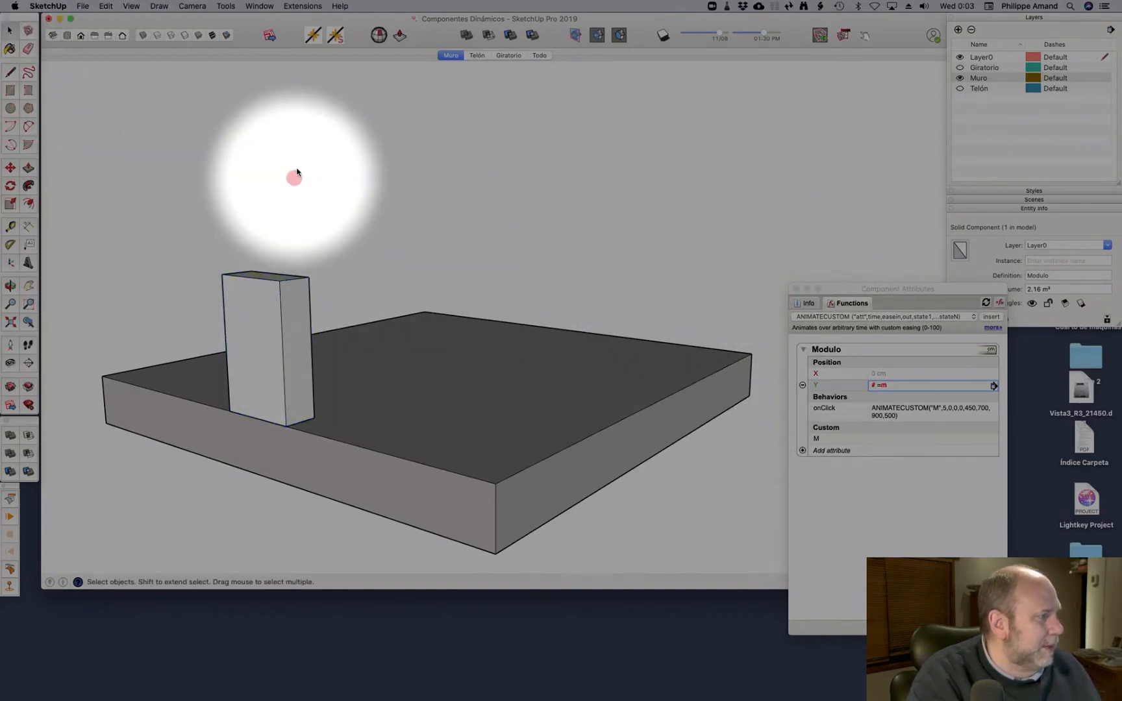
left_click(305, 330)
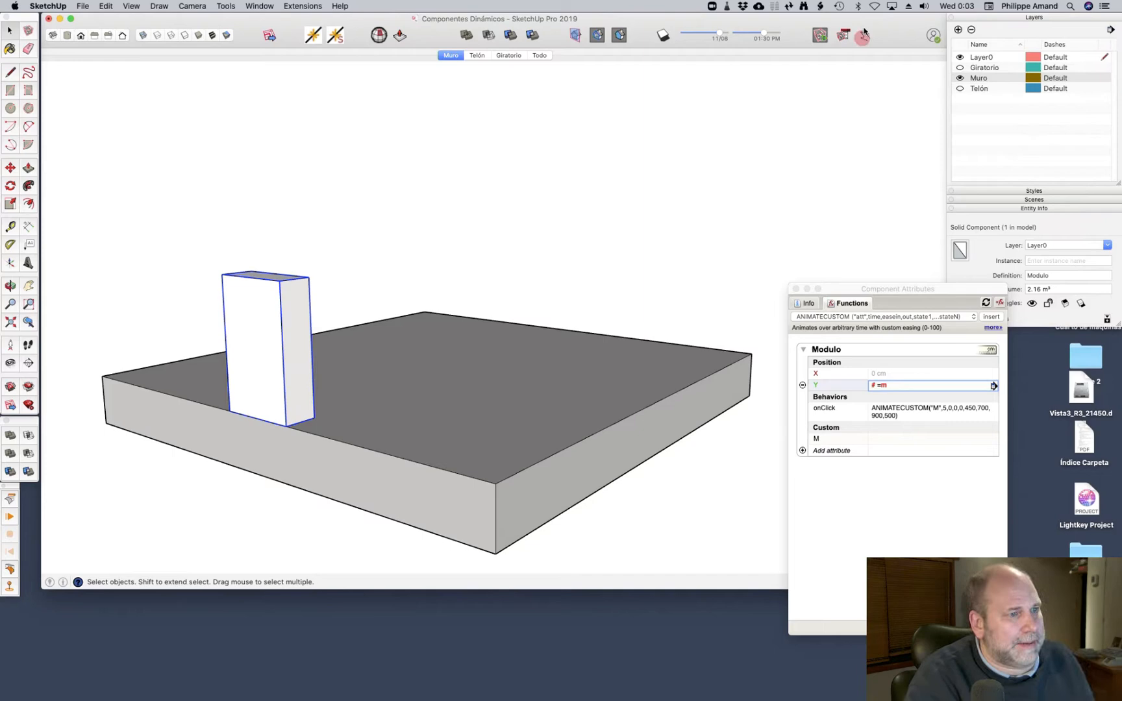
left_click(864, 33)
left_click(208, 440)
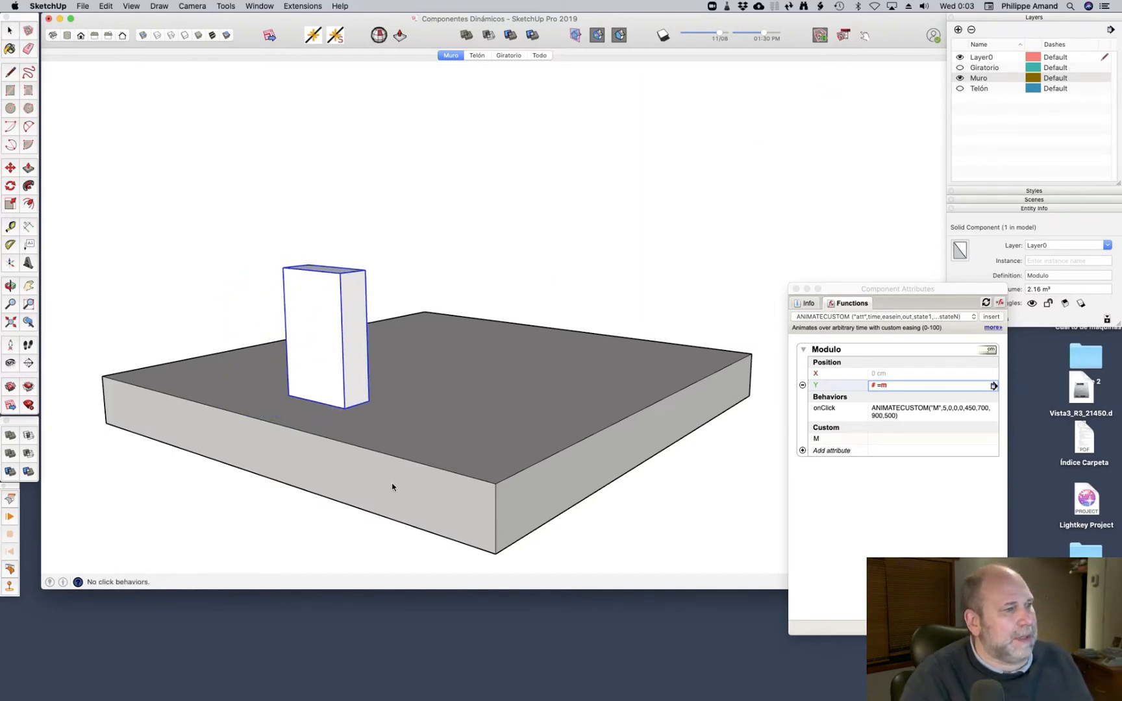
key("o")
middle_click_drag(423, 370, 486, 406)
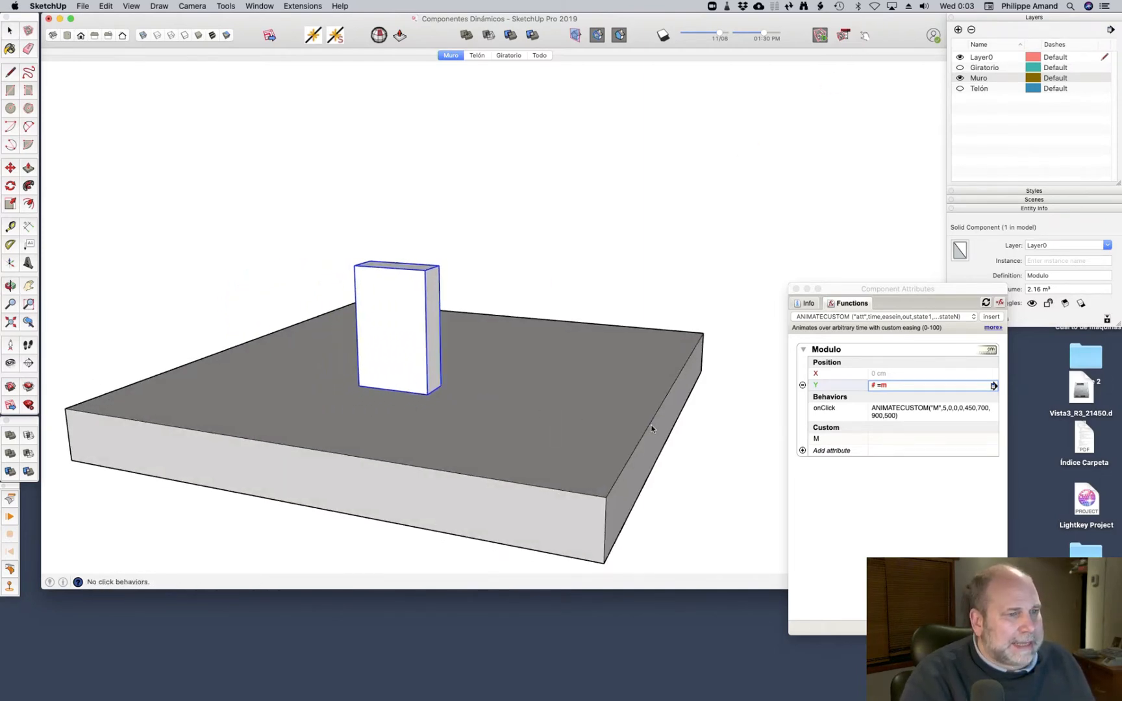
left_click(921, 284)
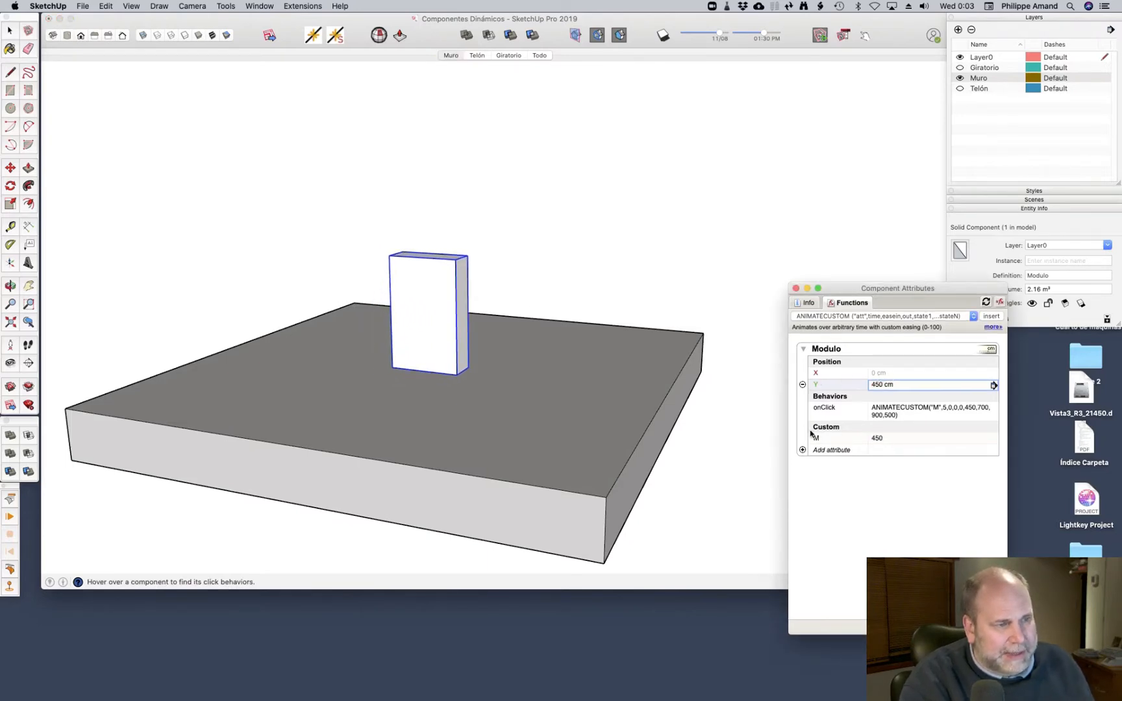
Activate the Modulo block repeatedly to test the remaining Y states driven by attribute M
left_click(446, 301)
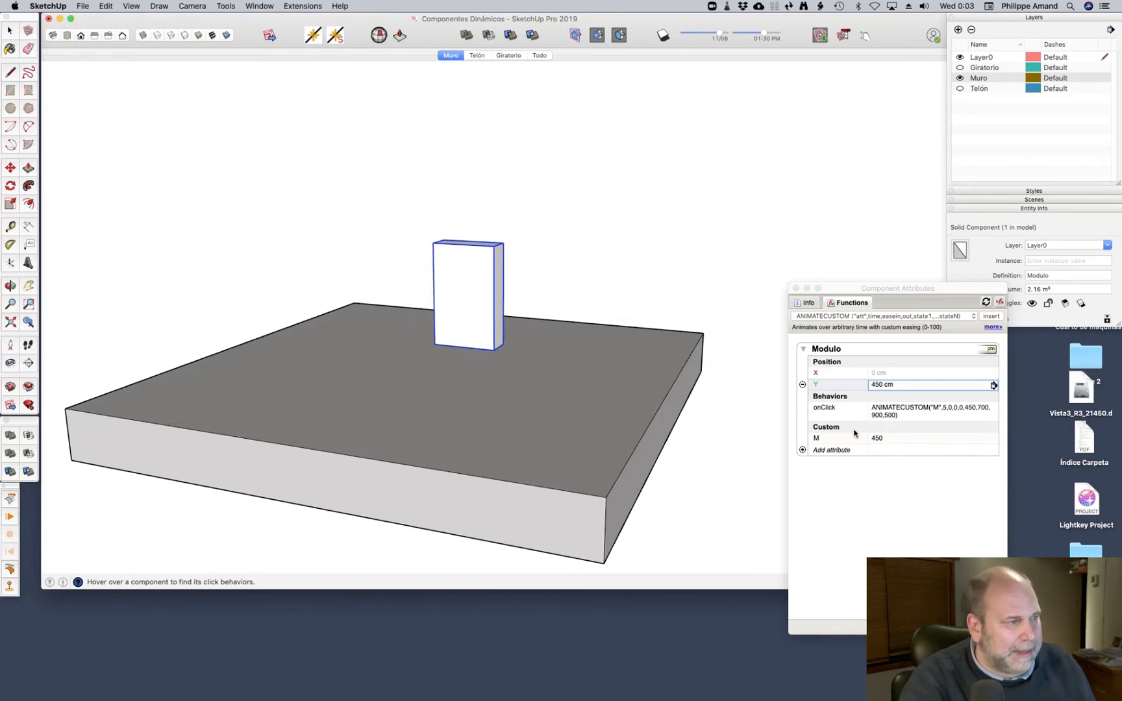
left_click(501, 295)
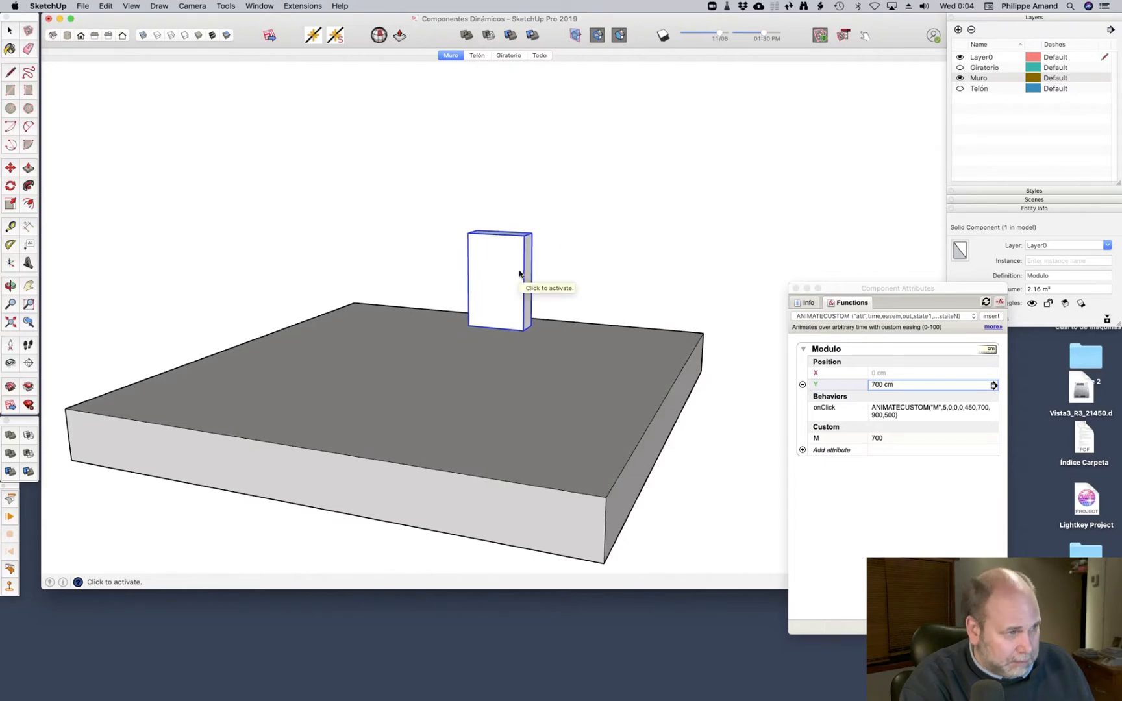
left_click(521, 306)
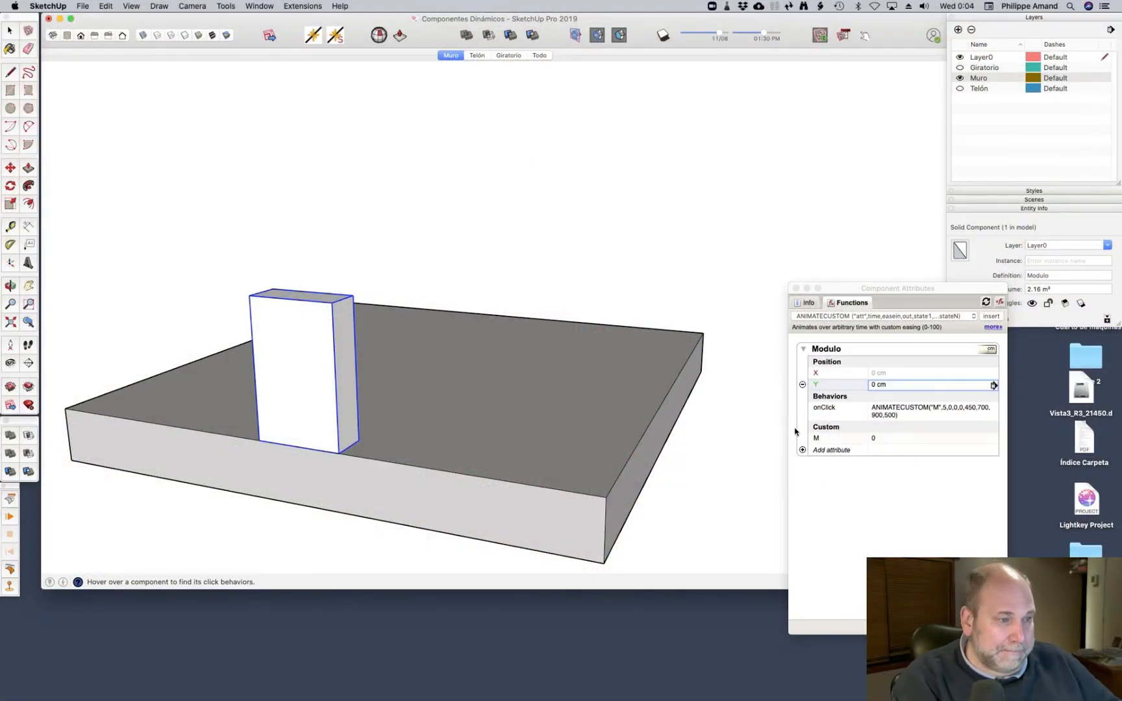
Set the Modulo component's X position to the formula =M/2
left_click(888, 372)
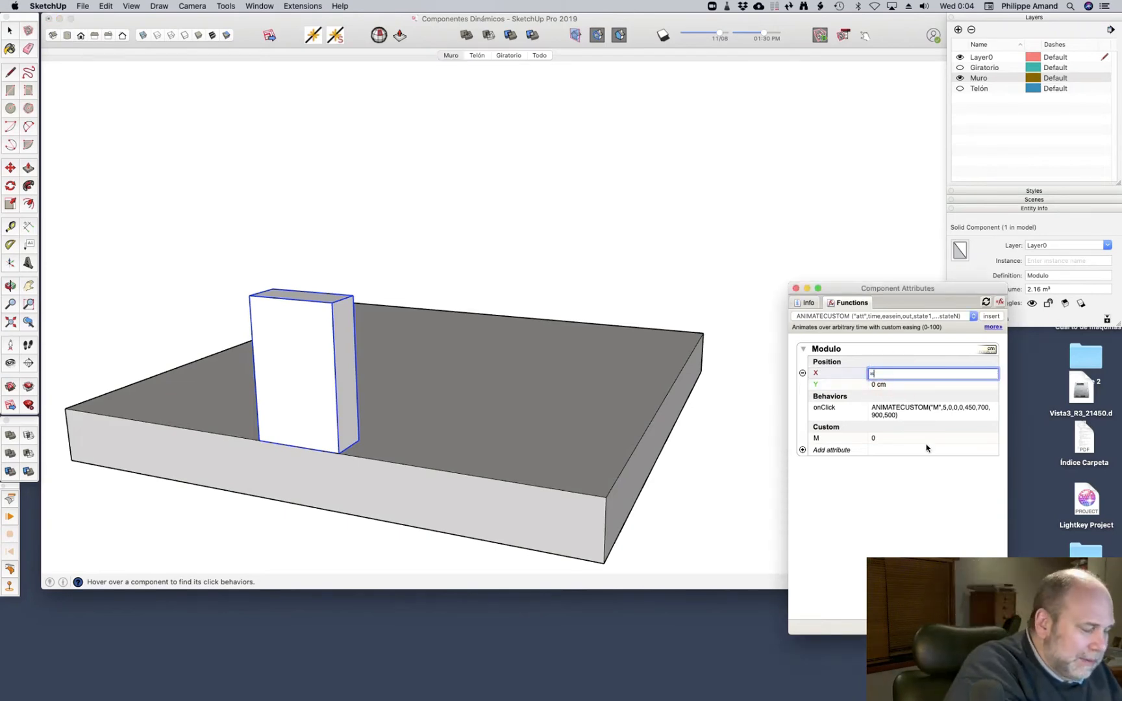
type("=M")
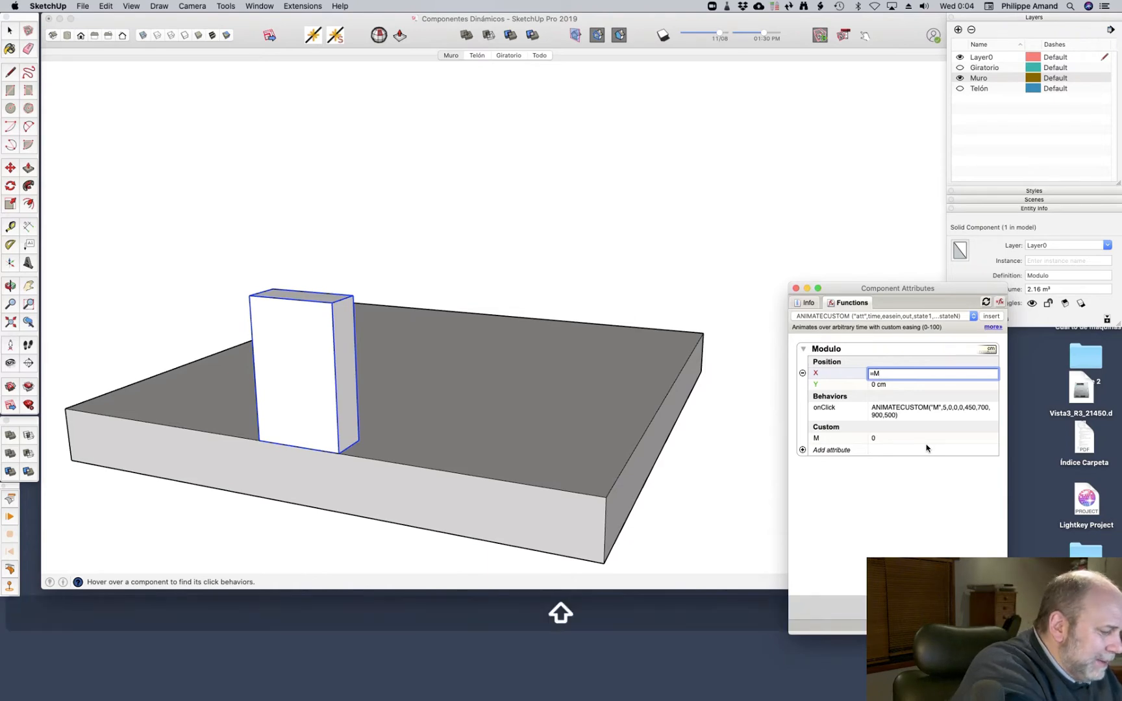
type("/2")
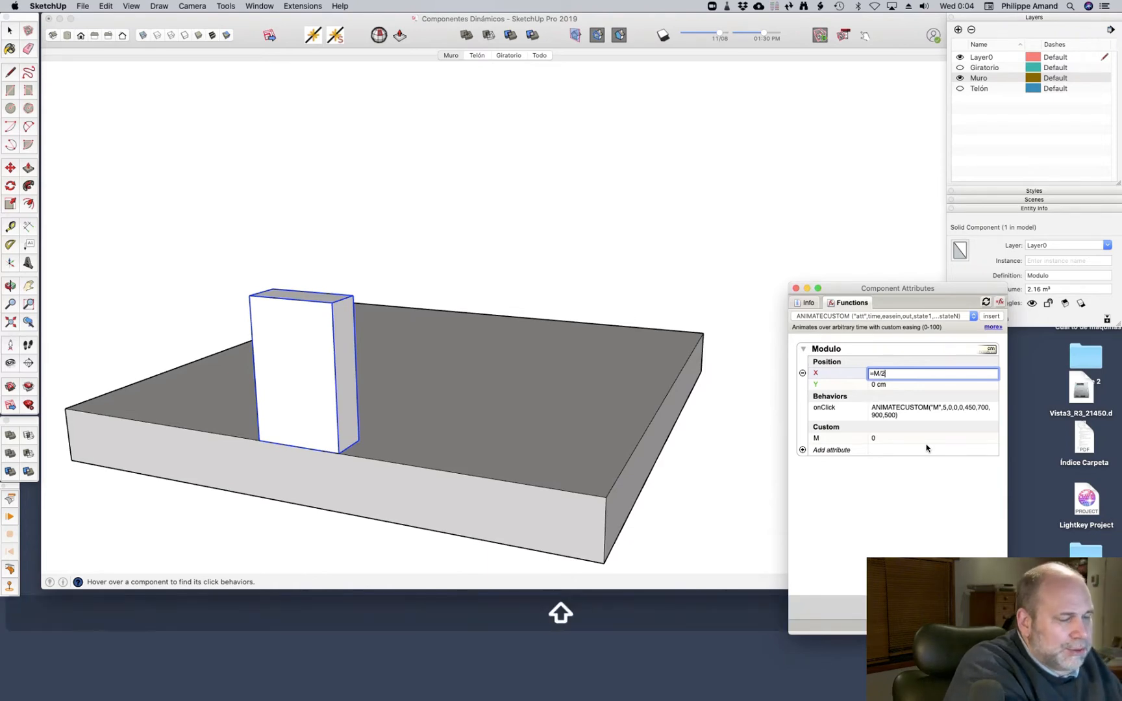
key("Return")
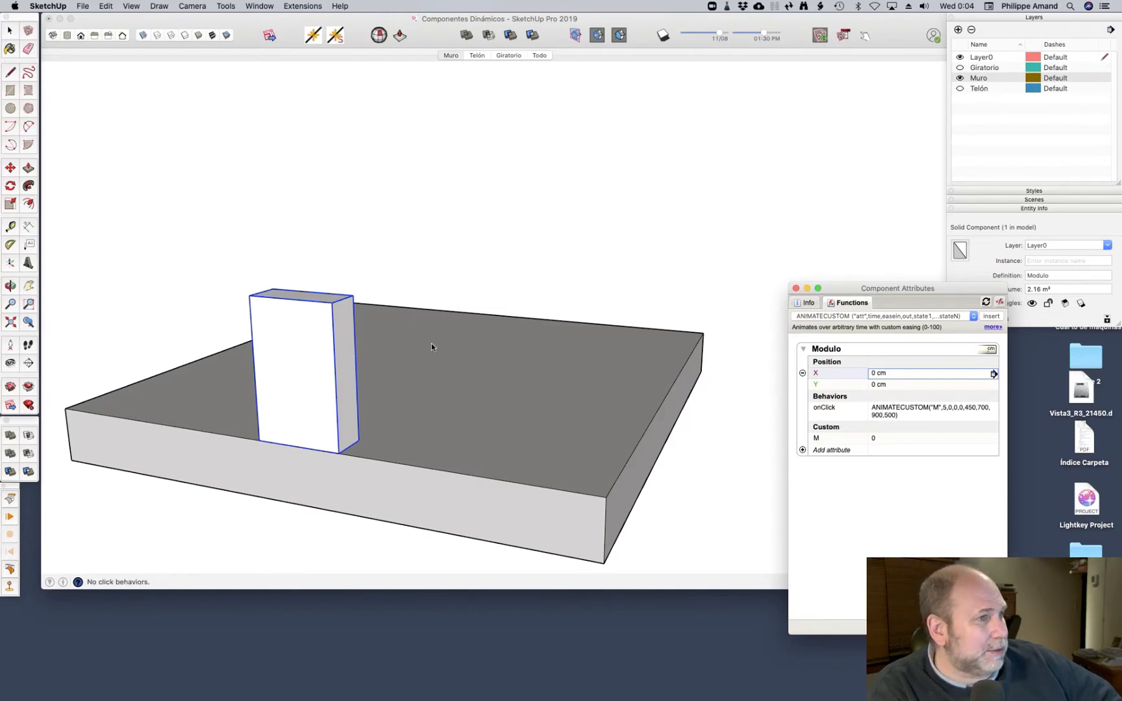
Test the combined X and Y movement by activating the Modulo block through its animation states
left_click(408, 354)
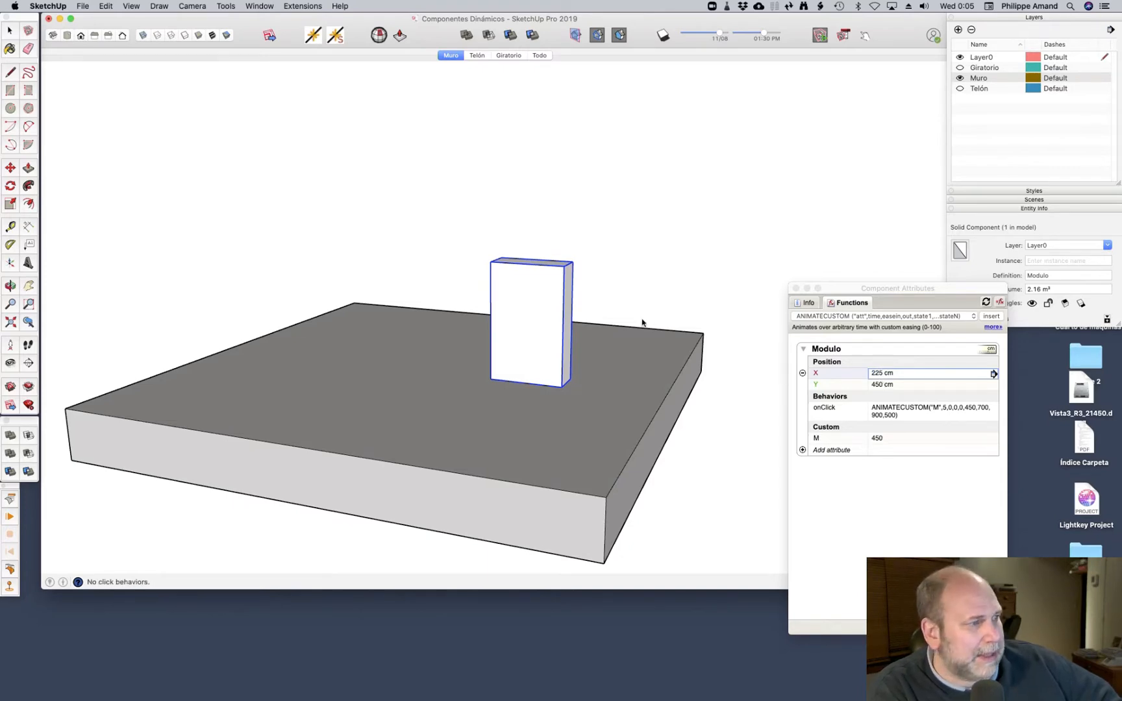
left_click(556, 330)
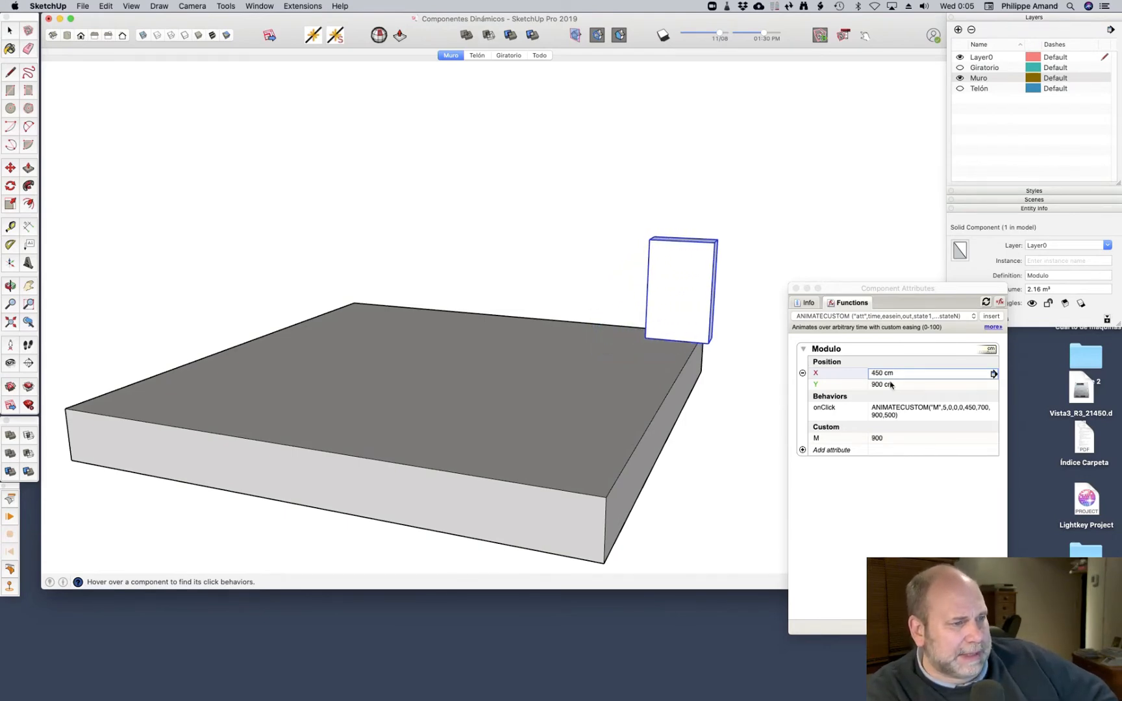
left_click(693, 316)
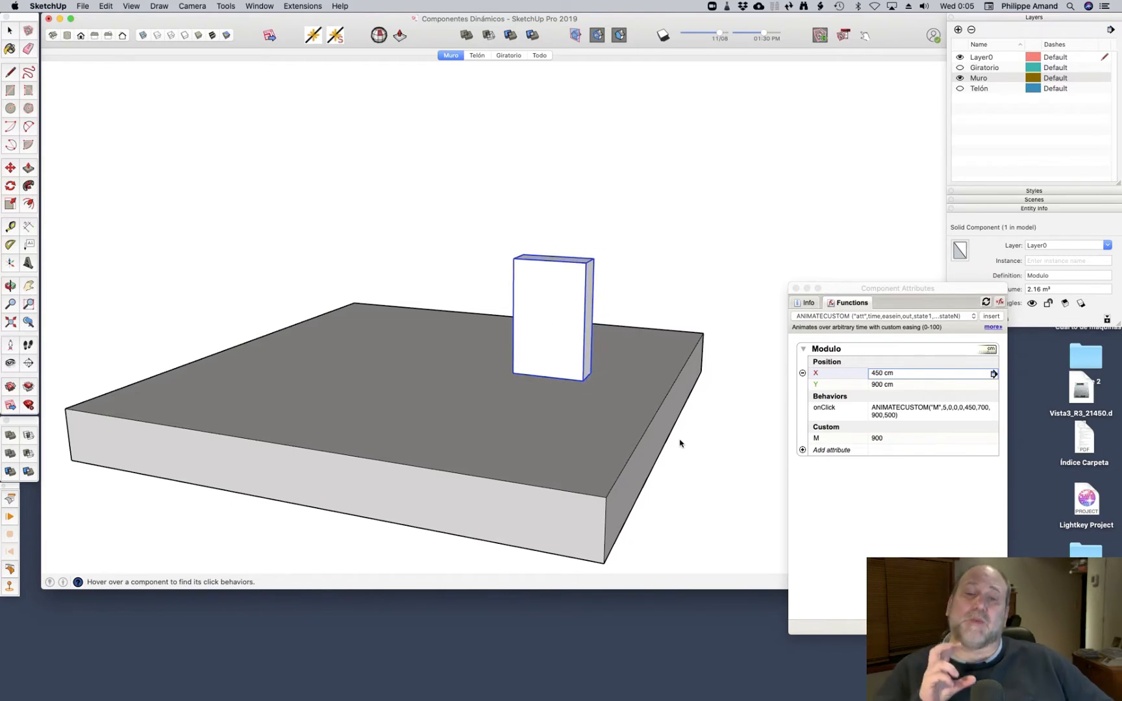
left_click(563, 335)
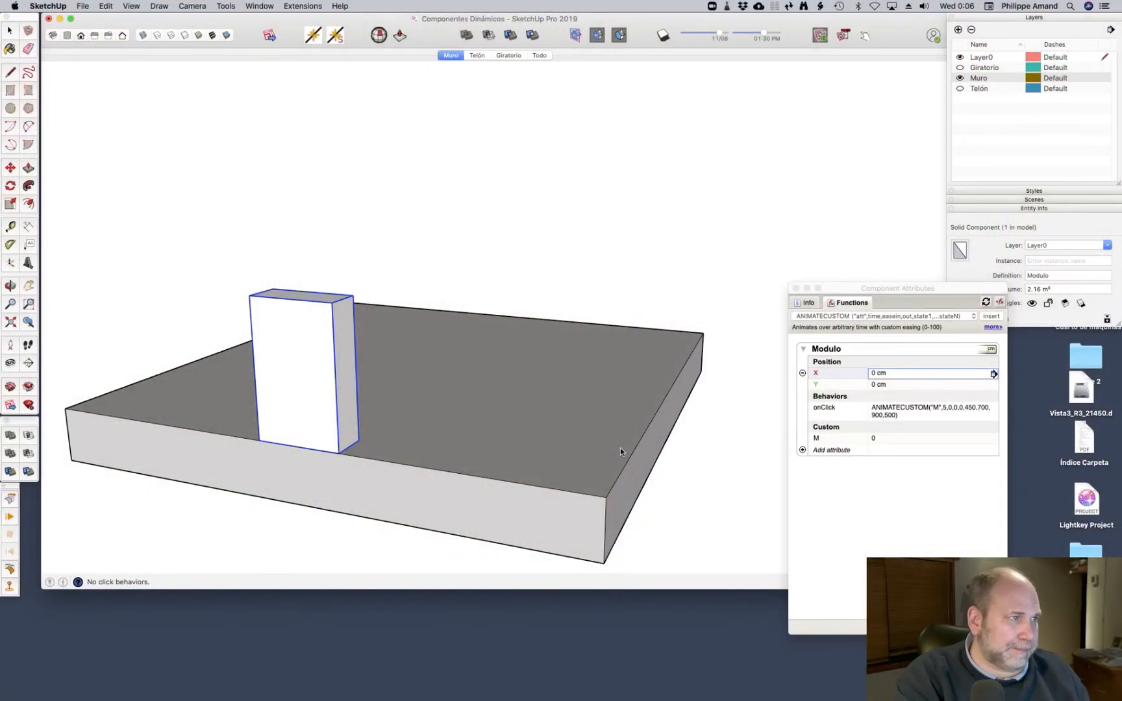
Delete the Modulo block from the stage
left_click(9, 29)
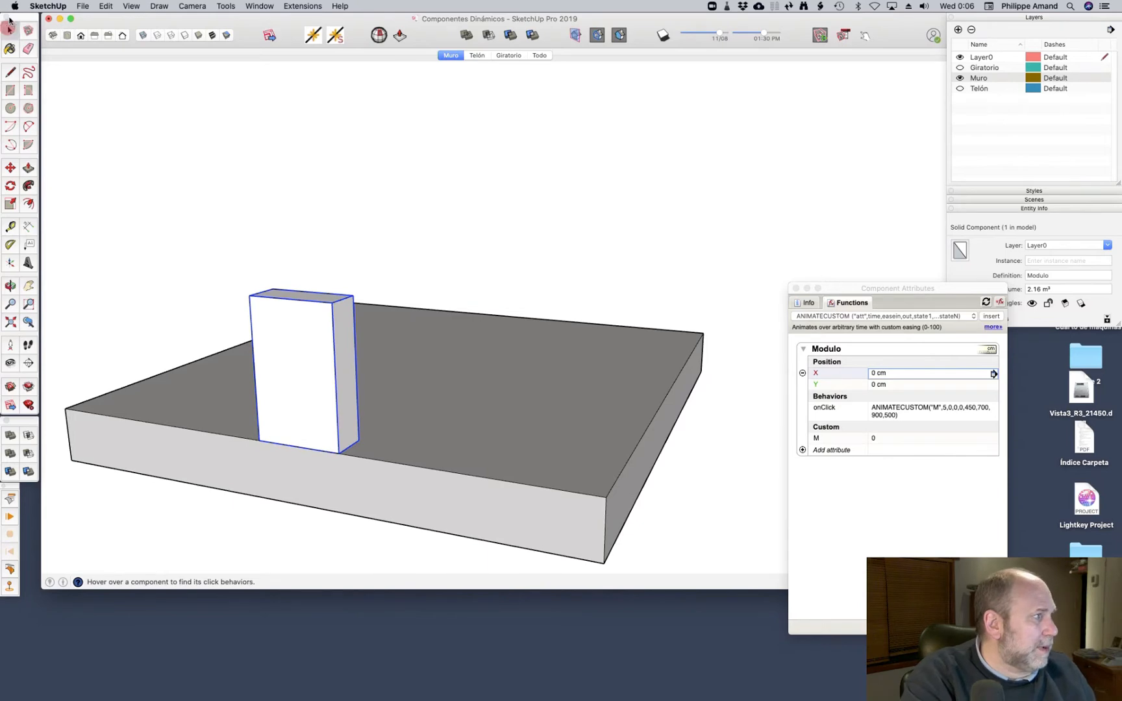
left_click(334, 334)
key("Delete")
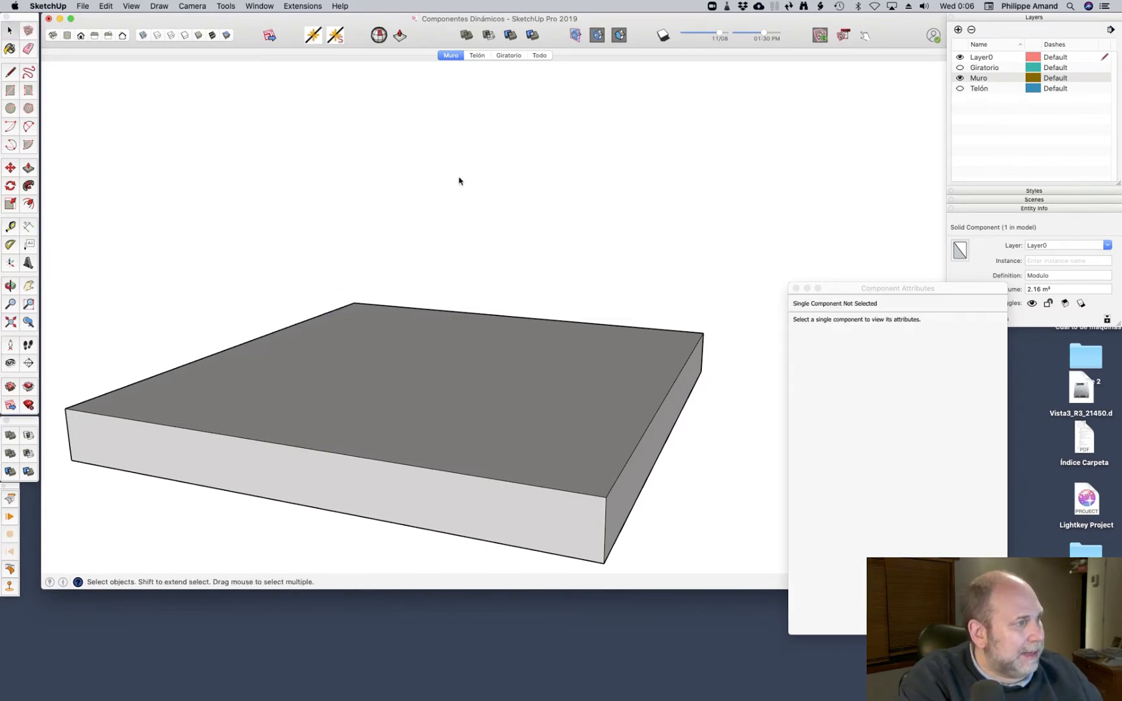
Switch to the Telón scene, frame the curtain panel on the stage, and leave the Telón component selected for its attributes
left_click(477, 55)
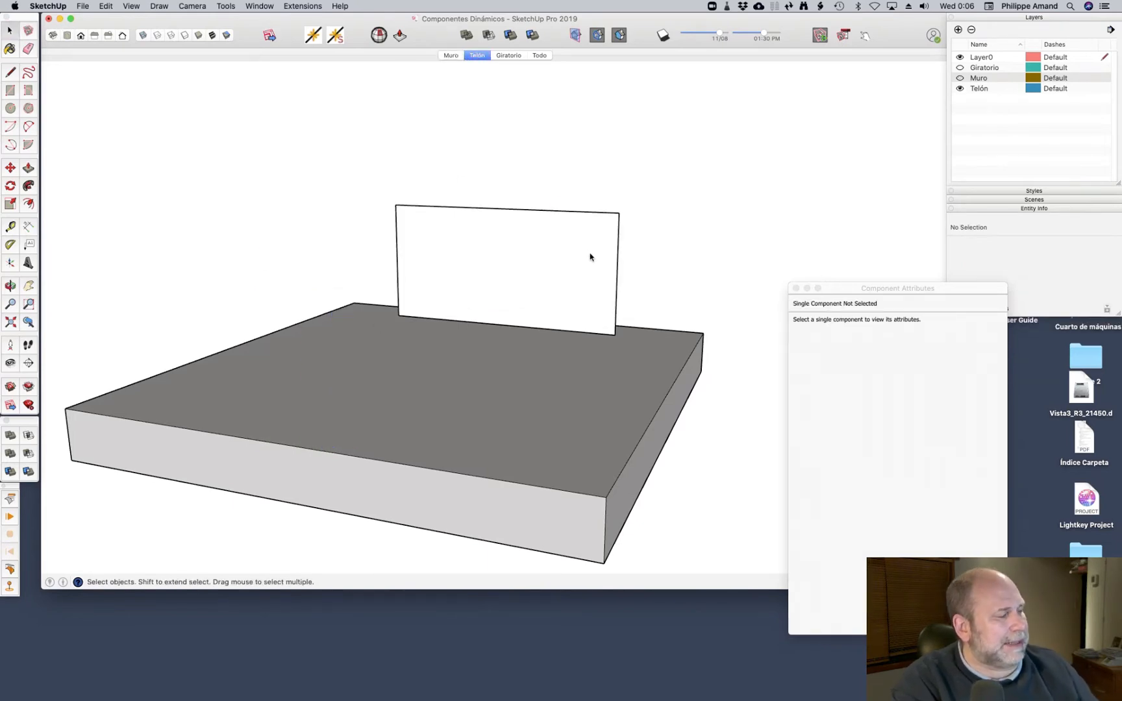
middle_click_drag(591, 253, 554, 320)
left_click(554, 321)
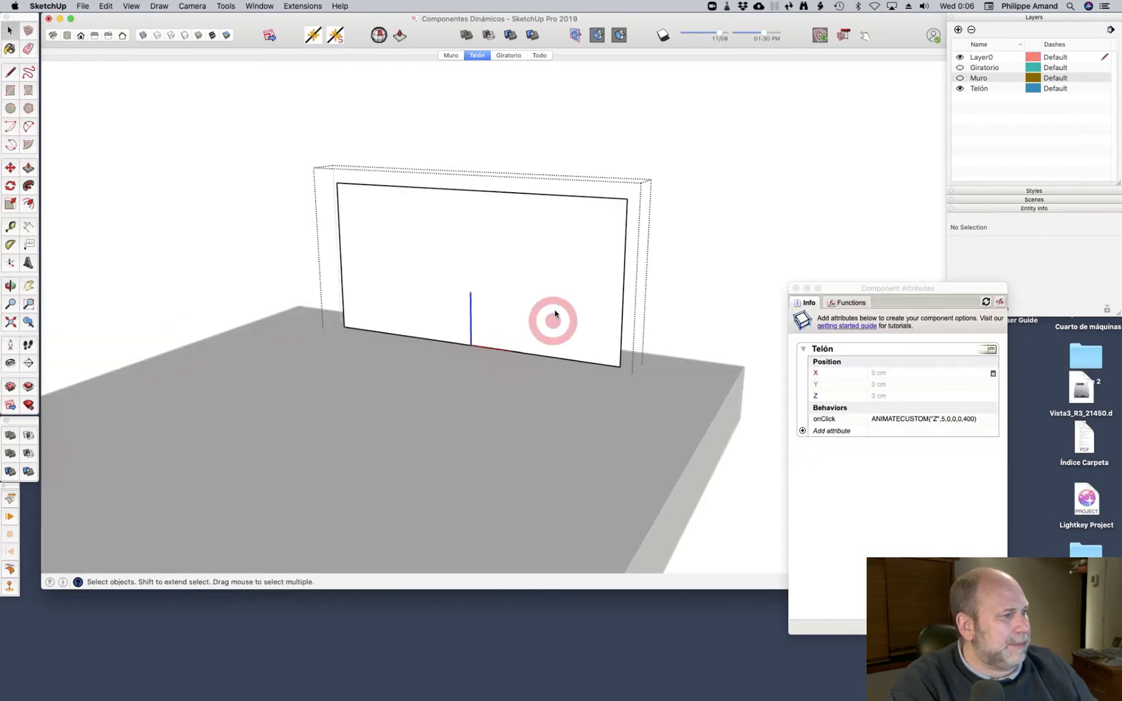
scroll(468, 325, "up", 3)
scroll(477, 332, "down", 5)
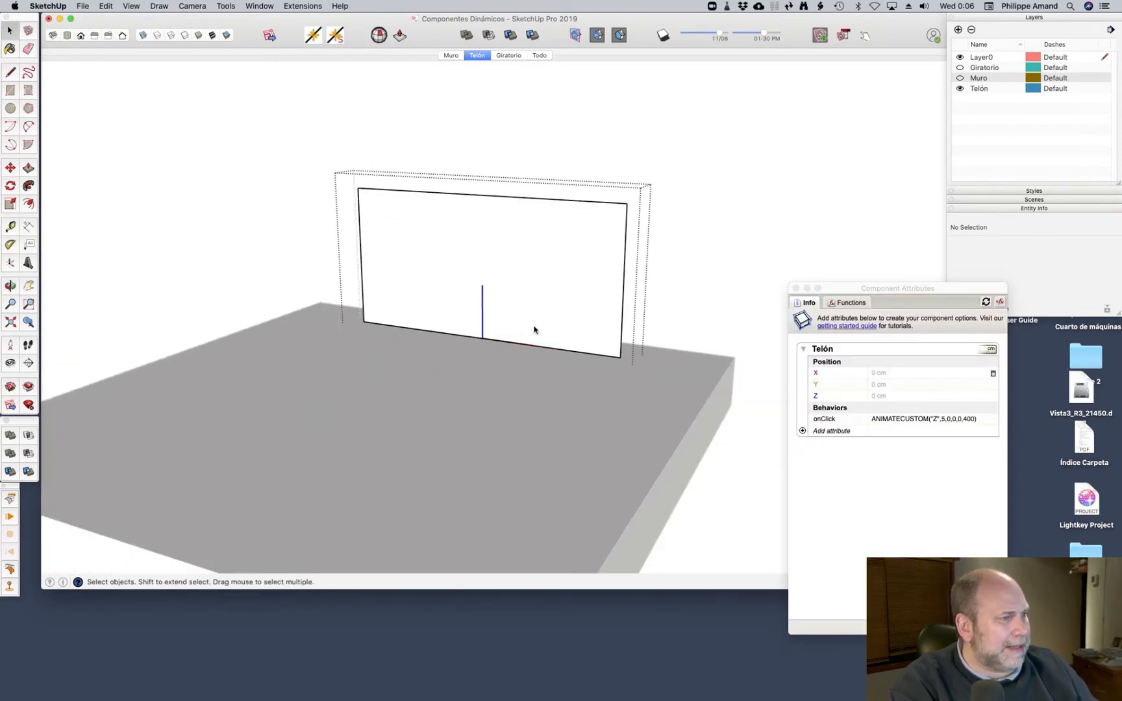
left_click(660, 269)
Paint the Telón curtain panel with the Sky pencil color
left_click(11, 48)
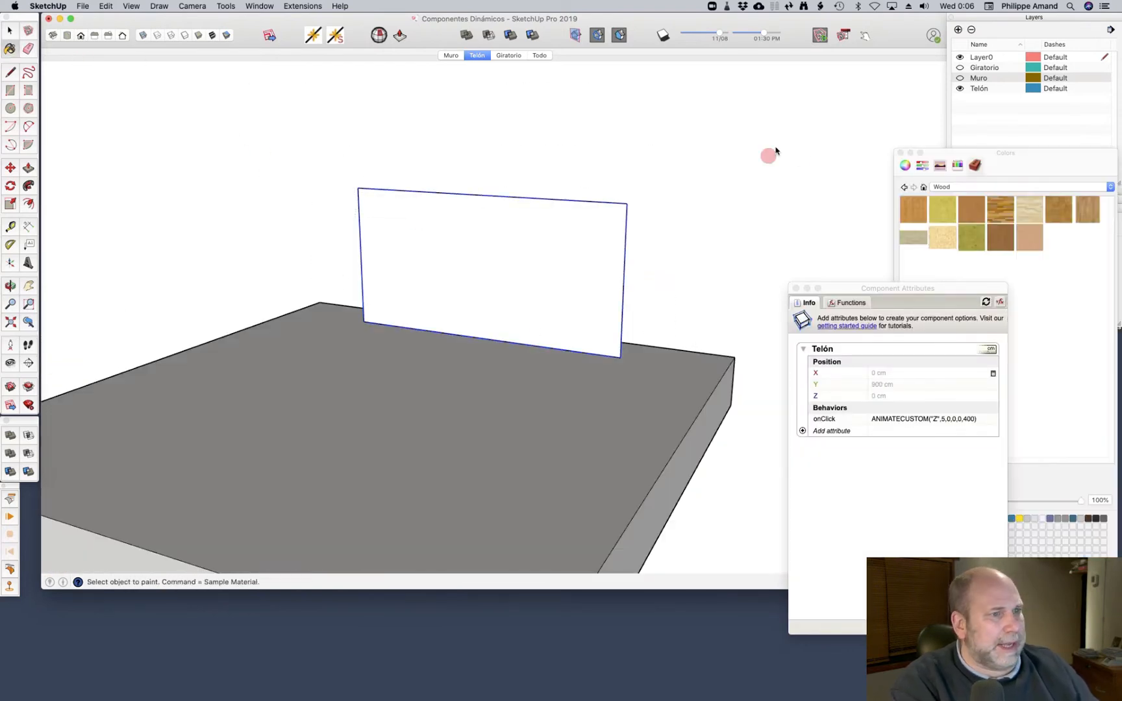
left_click(958, 164)
left_click(1033, 412)
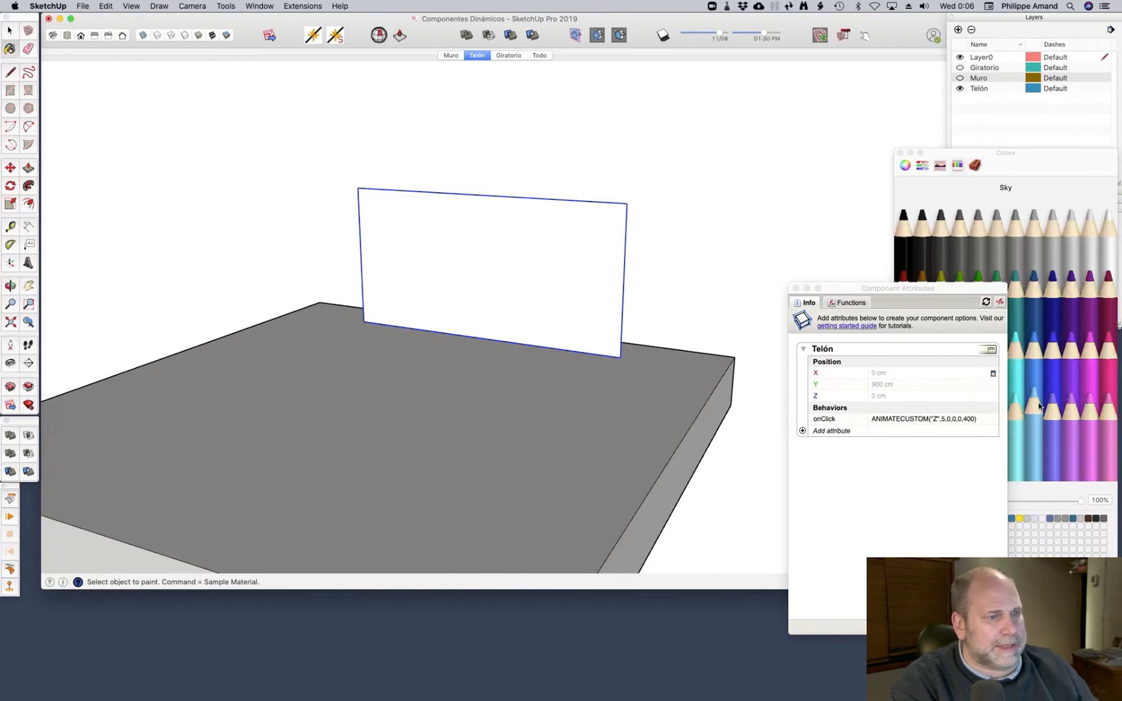
left_click(616, 278)
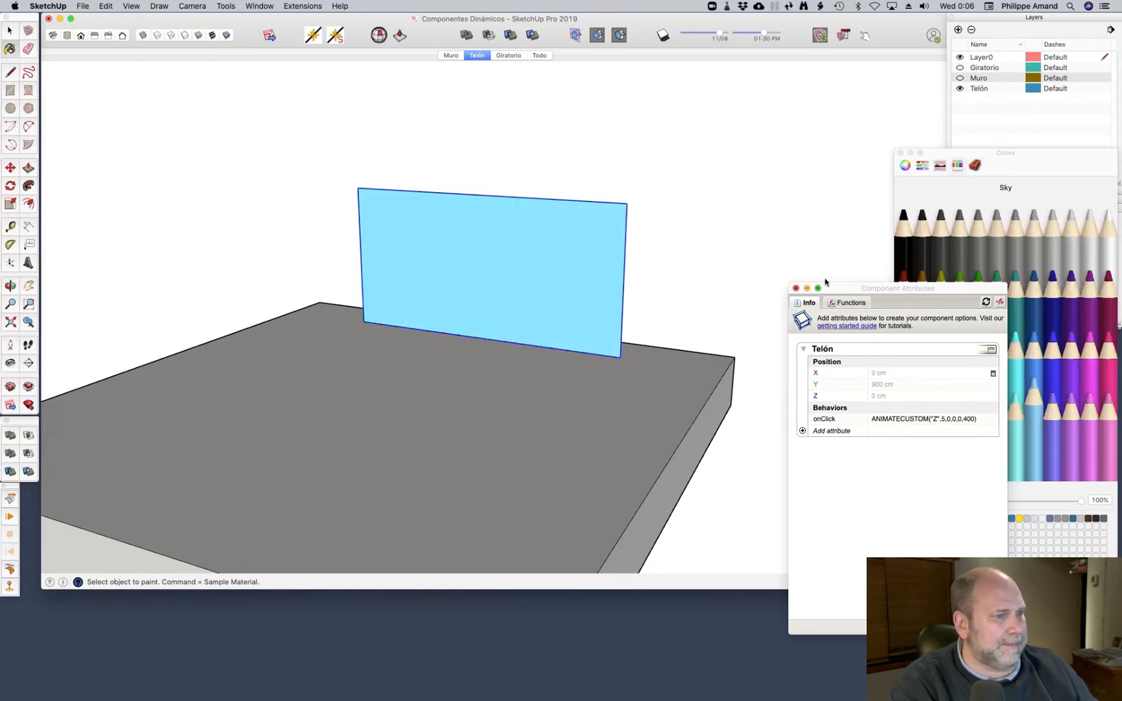
left_click_drag(825, 282, 830, 273)
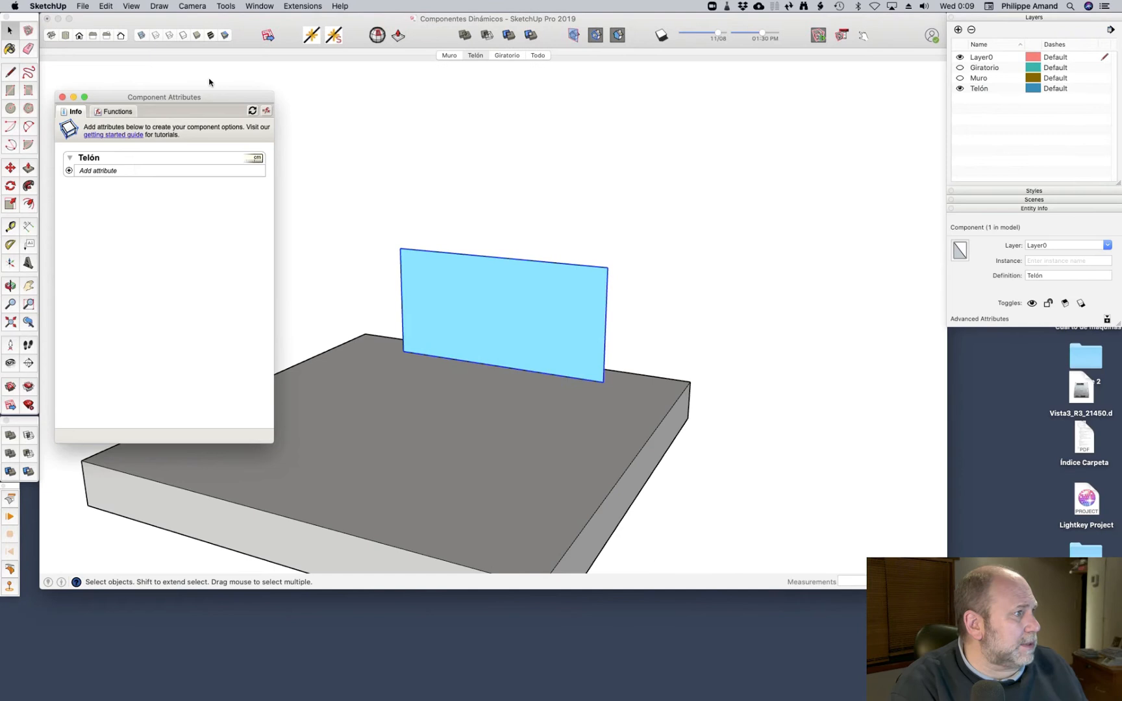
Move the attributes window clear of the stage and add a Z position attribute to the Telón component
left_click_drag(211, 97, 883, 60)
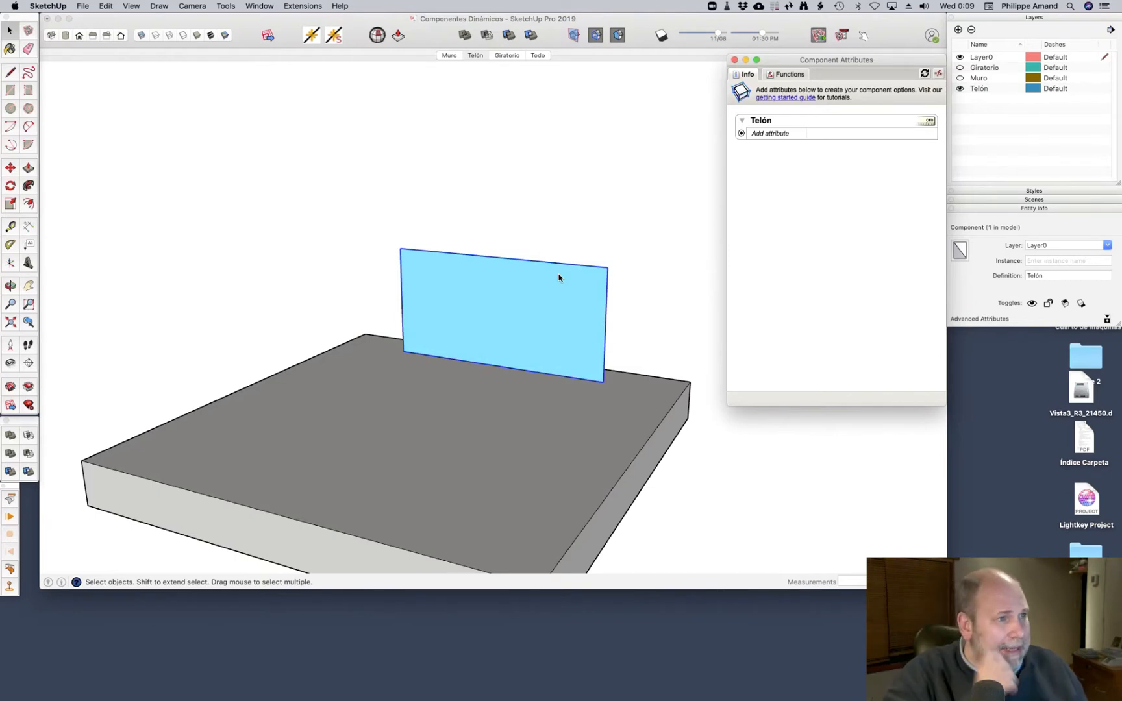
left_click(768, 132)
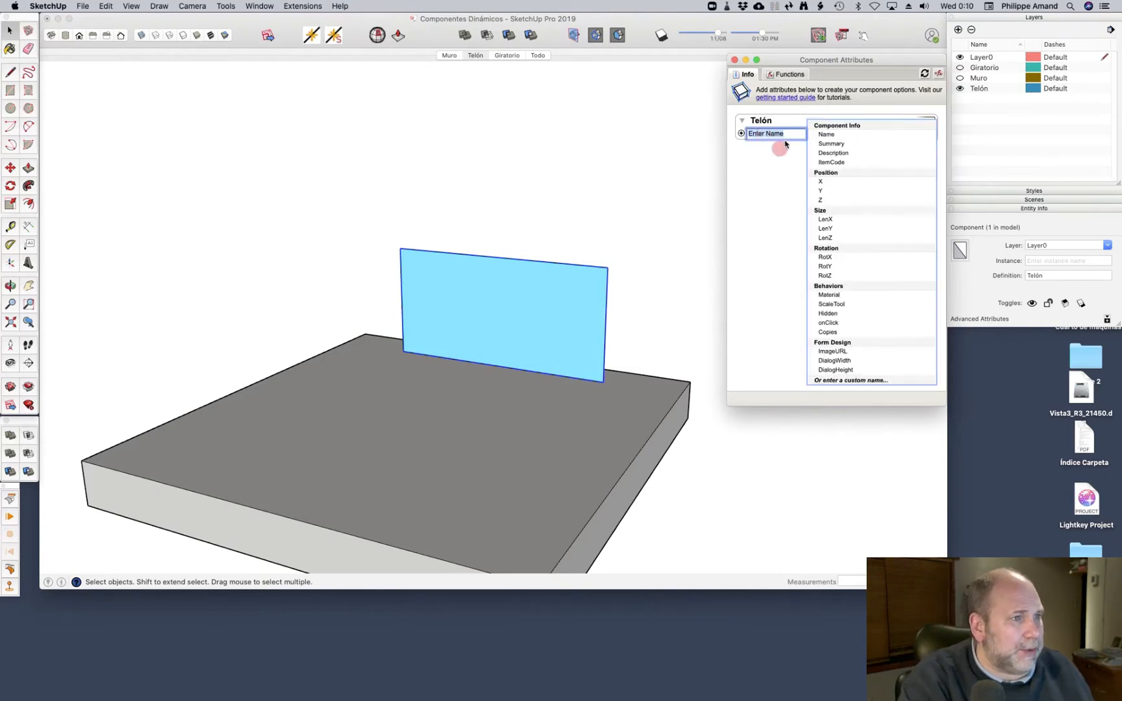
left_click(812, 198)
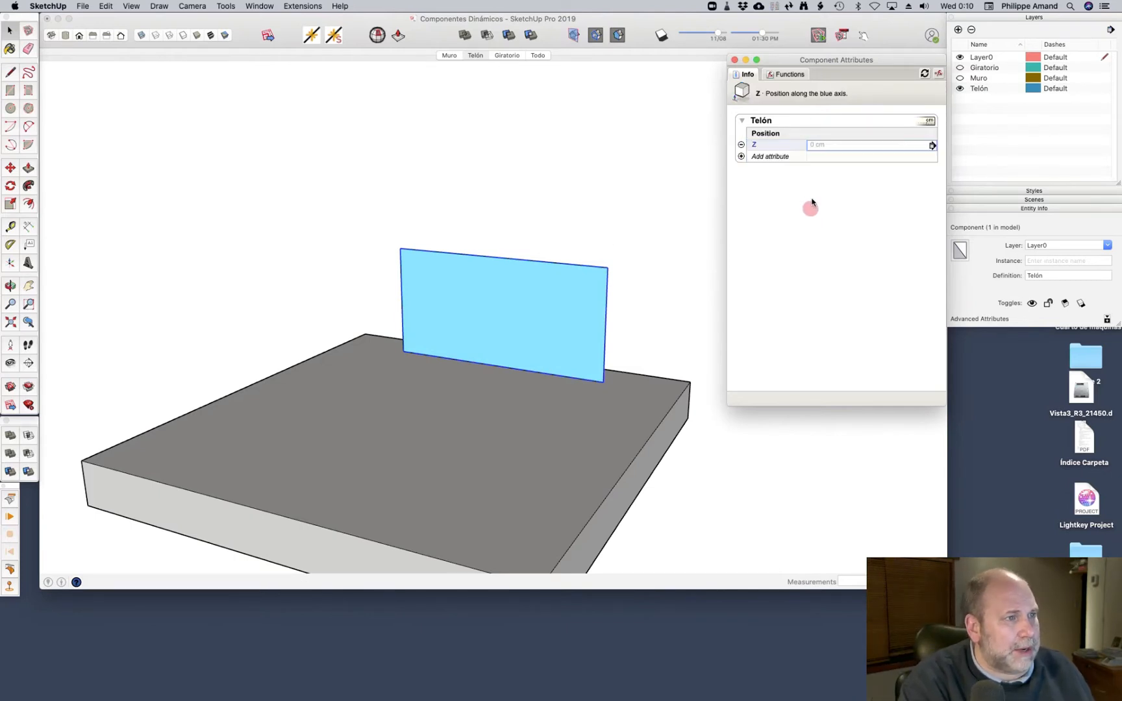
Try a Z position of 400 cm on the Telón component, and clear the value again
left_click(832, 143)
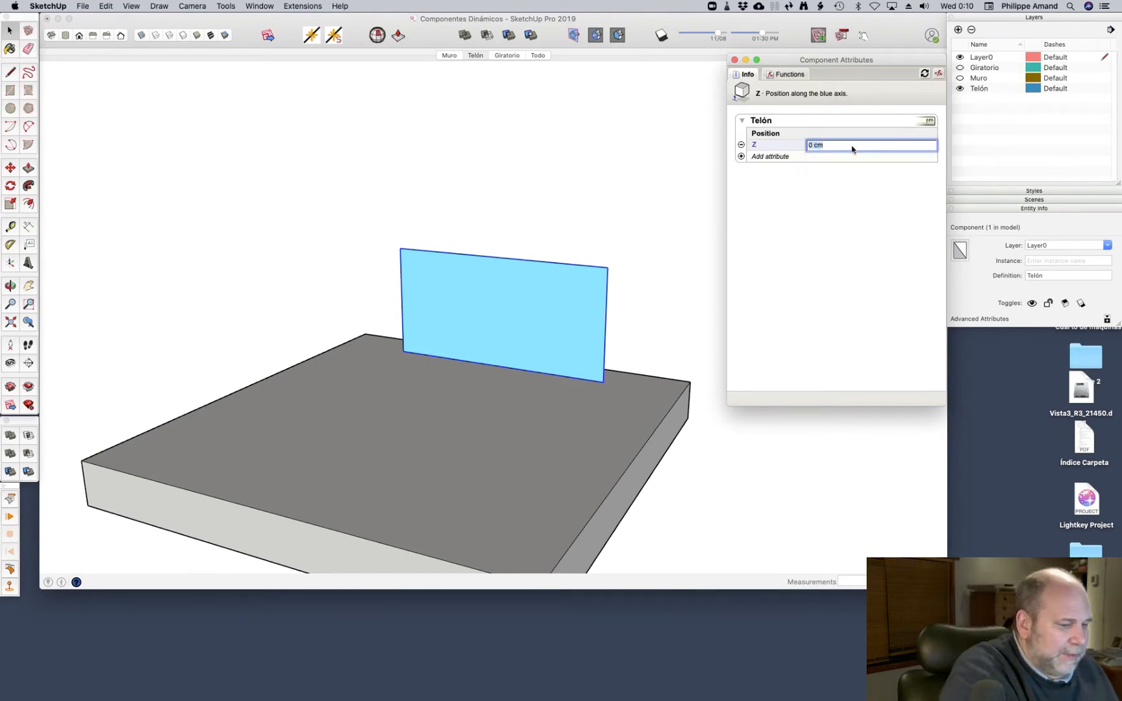
type("400")
key("Return")
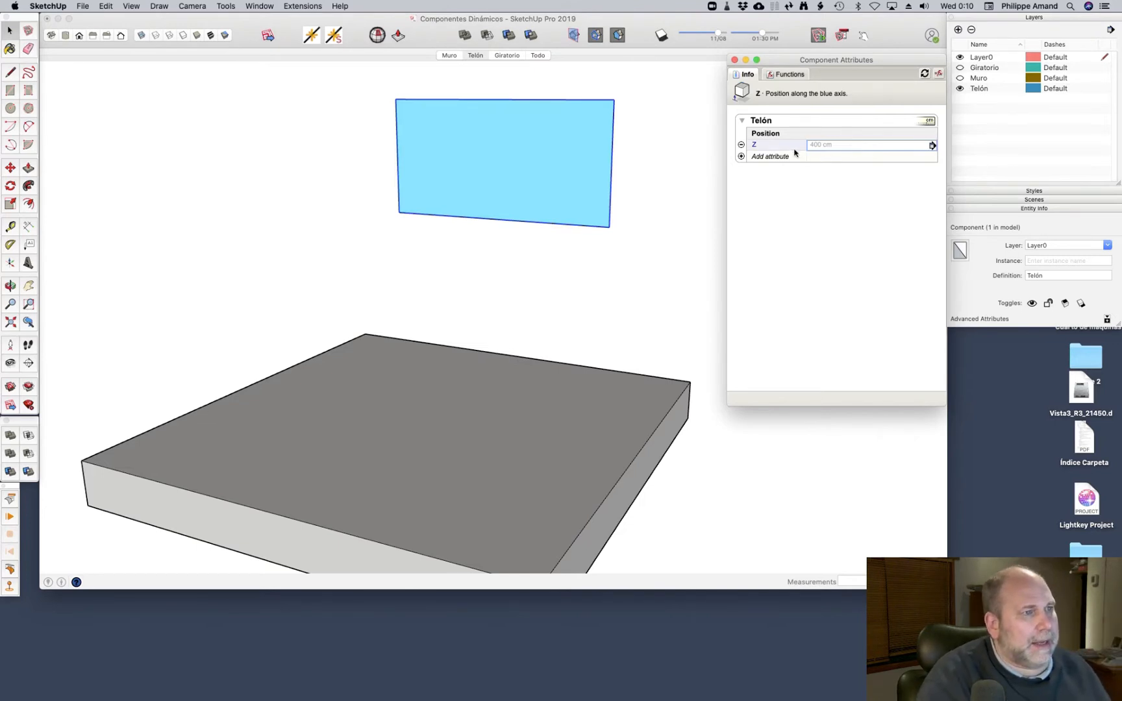
left_click(829, 144)
key("BackSpace")
key("Return")
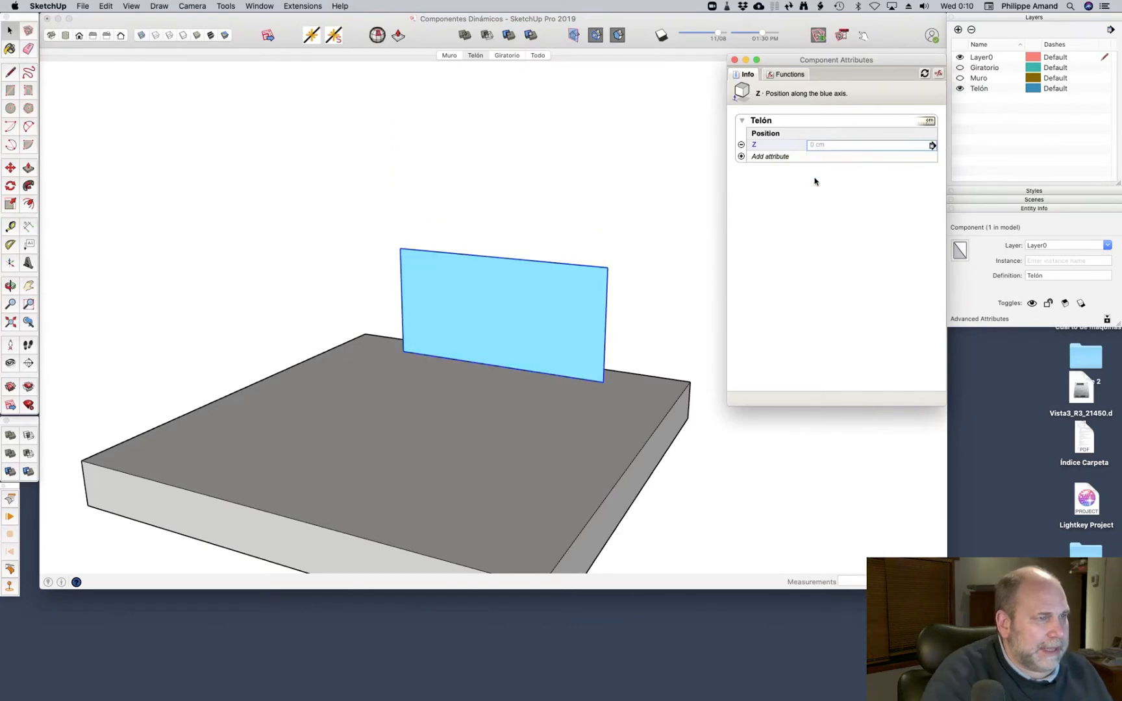
Add an onClick behavior to the Telón component and insert the ANIMATECUSTOM function template as its value
left_click(766, 157)
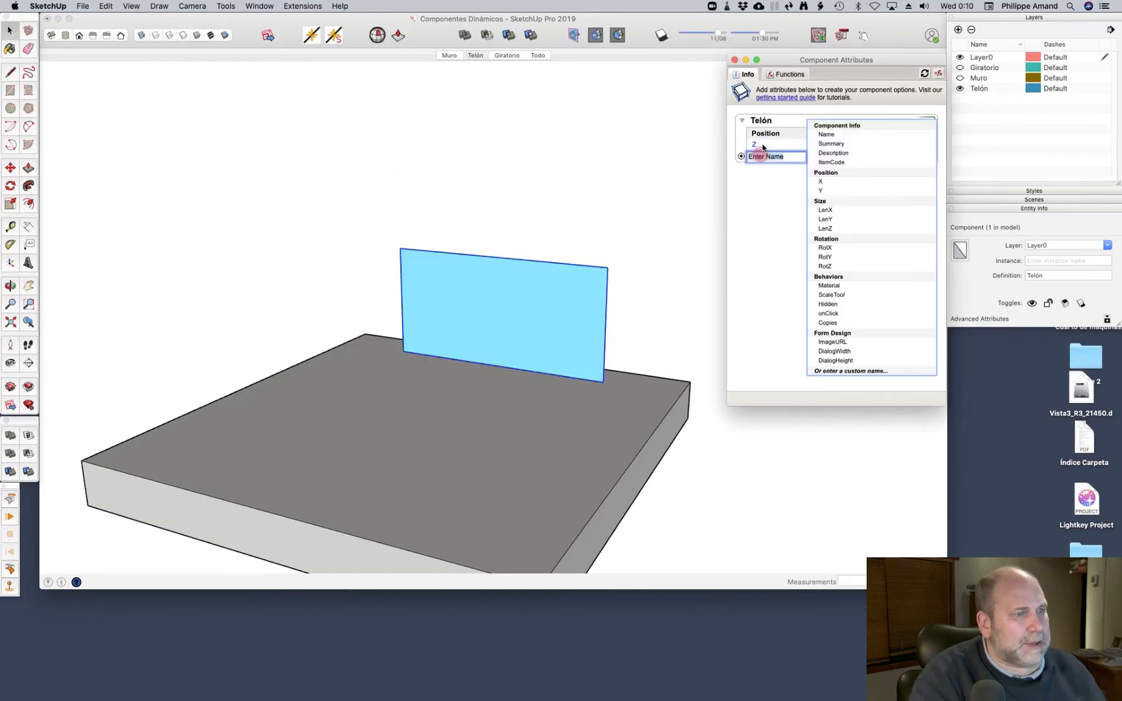
left_click(830, 312)
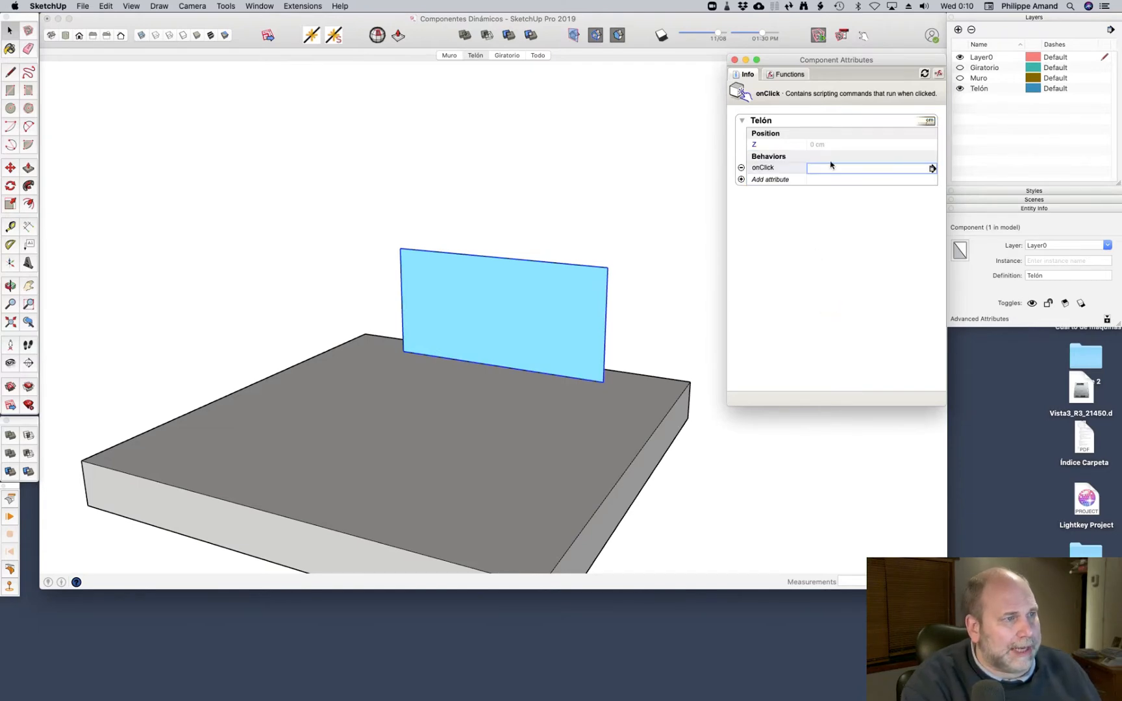
left_click(787, 74)
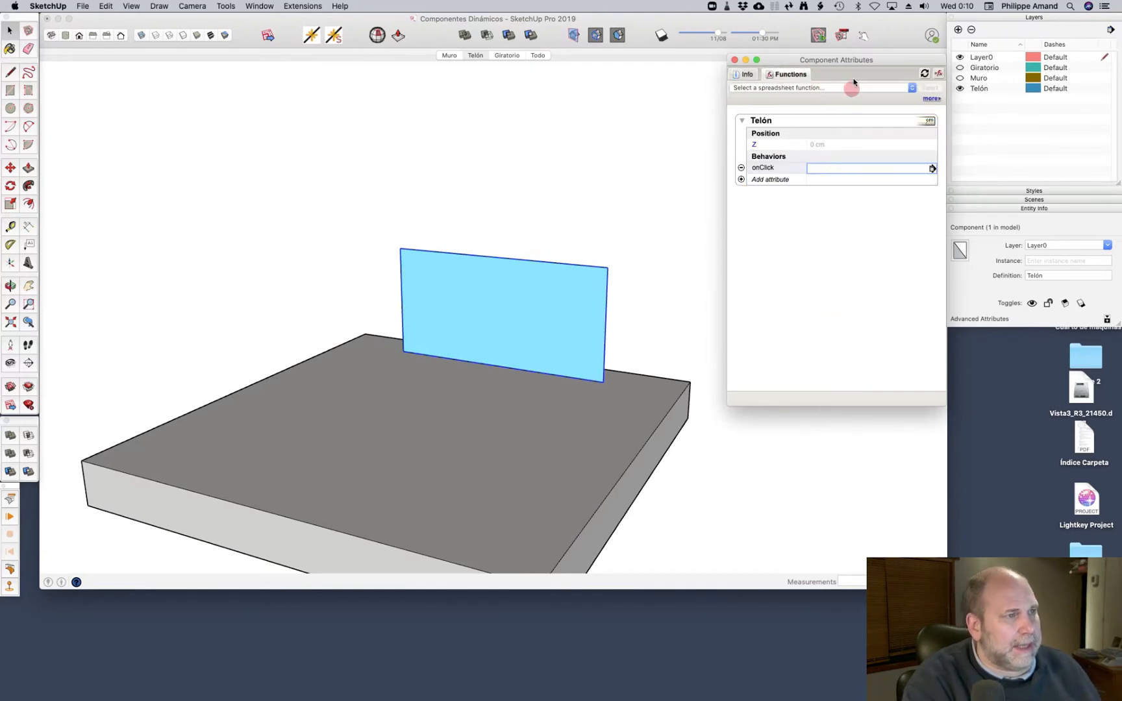
left_click(852, 87)
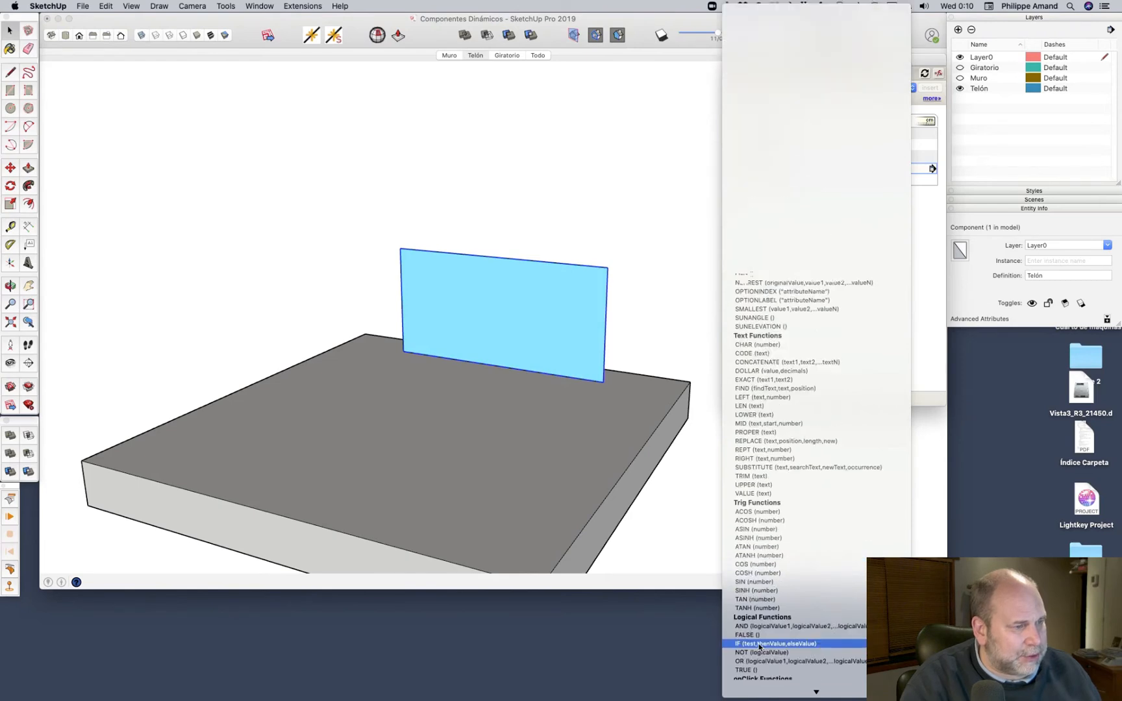
scroll(773, 643, "down", 5)
left_click(788, 541)
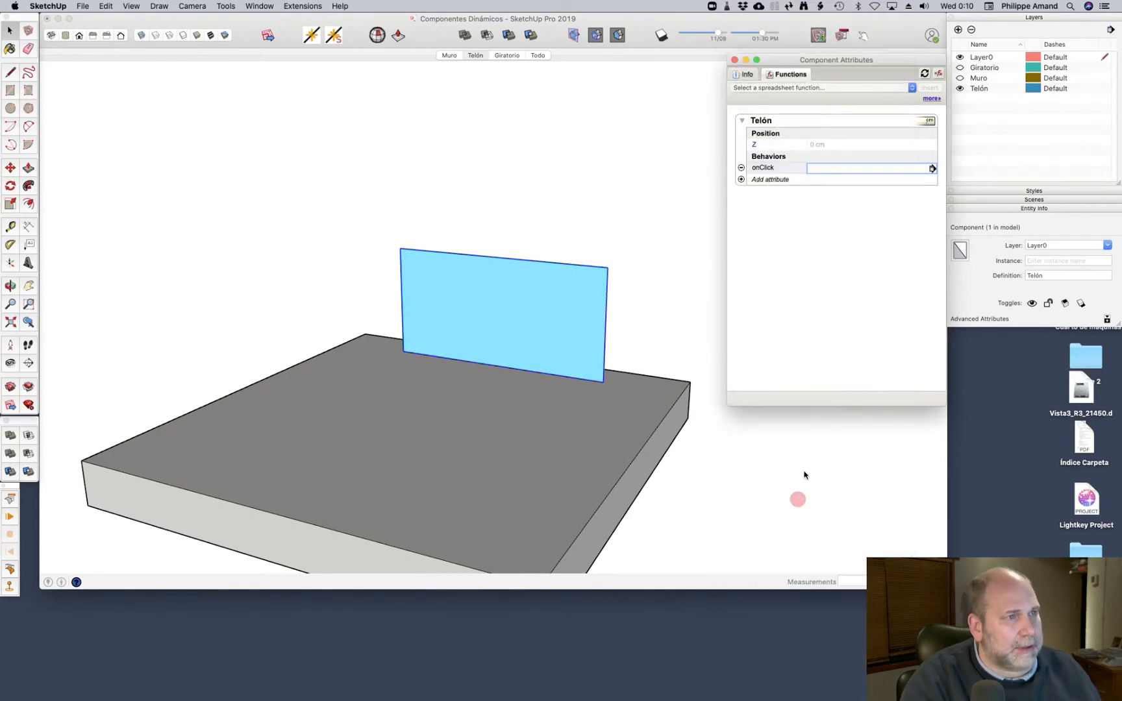
left_click(932, 87)
left_click(908, 137)
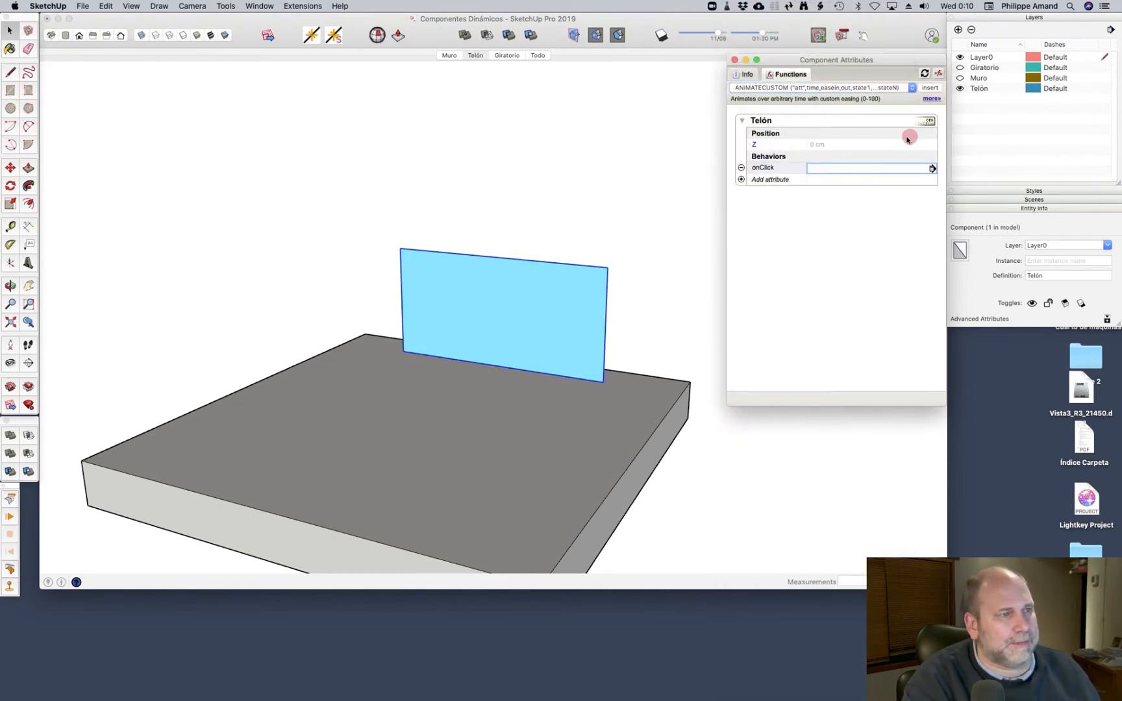
left_click(845, 170)
left_click(930, 87)
left_click(851, 184)
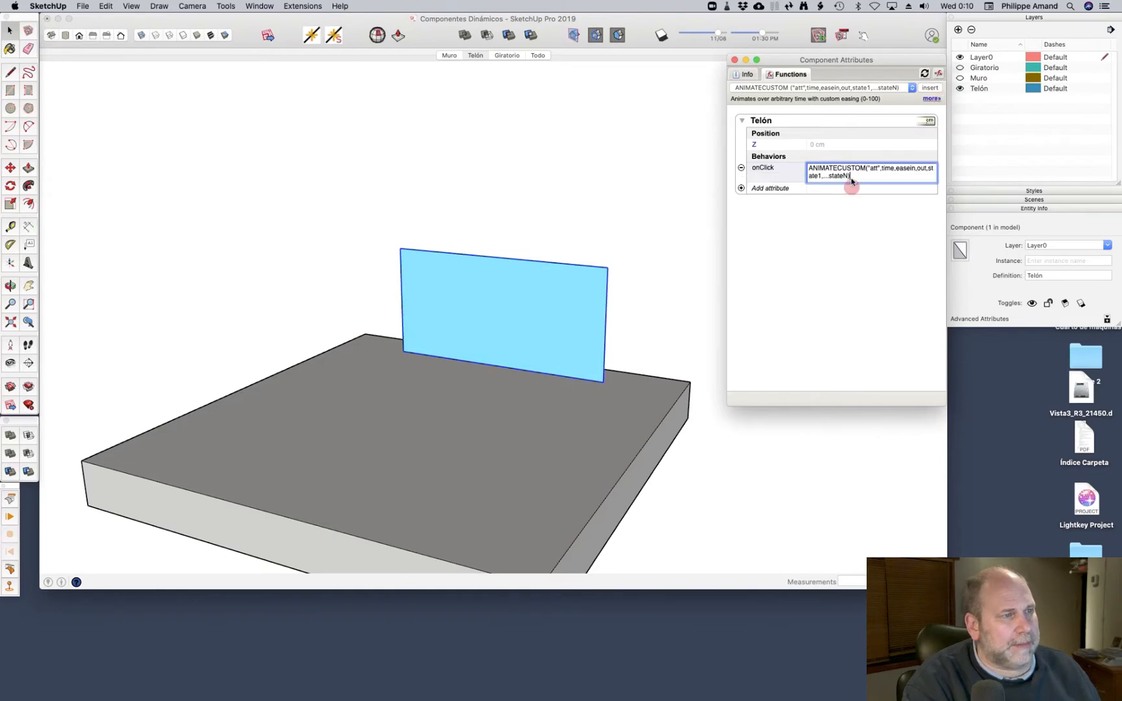
left_click(884, 216)
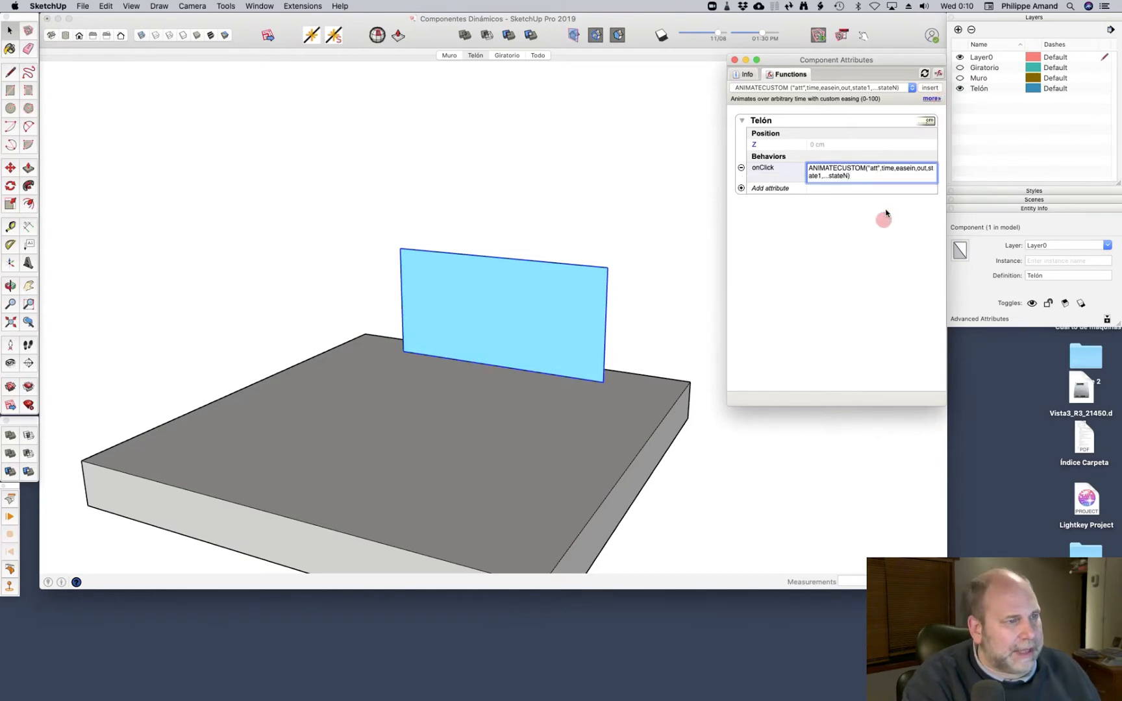
Set the ANIMATECUSTOM attribute argument to "Z" and its time to 7 seconds
key("BackSpace")
key("BackSpace")
key("BackSpace")
key("BackSpace")
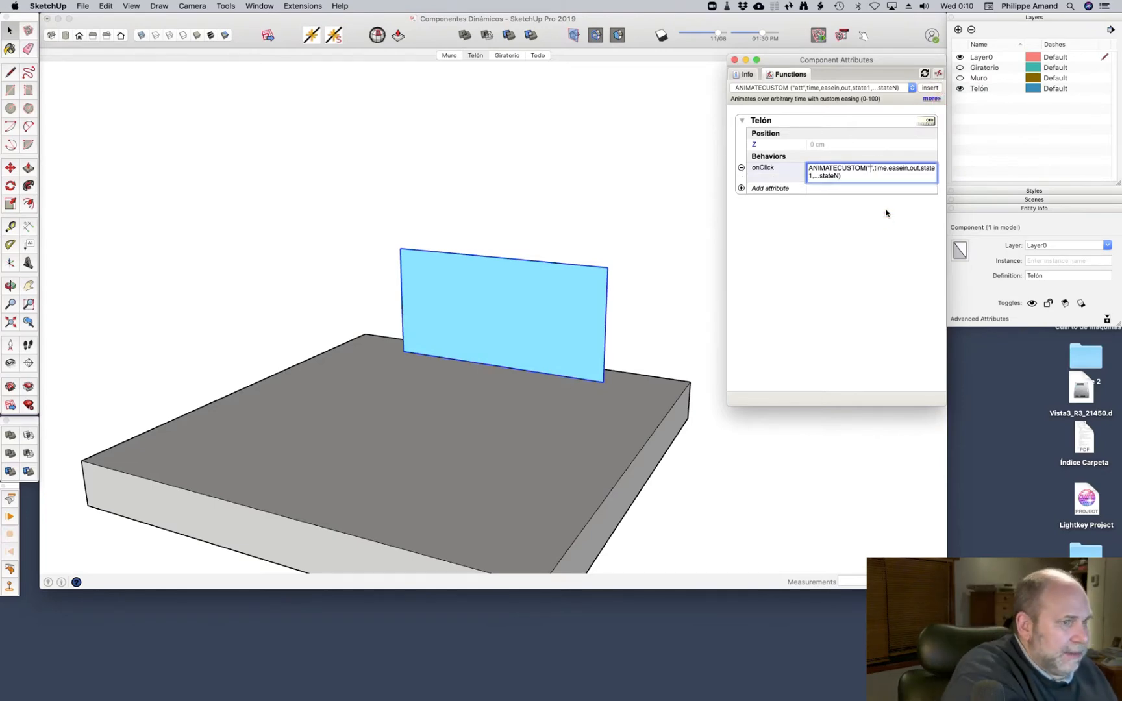
type("Z\"")
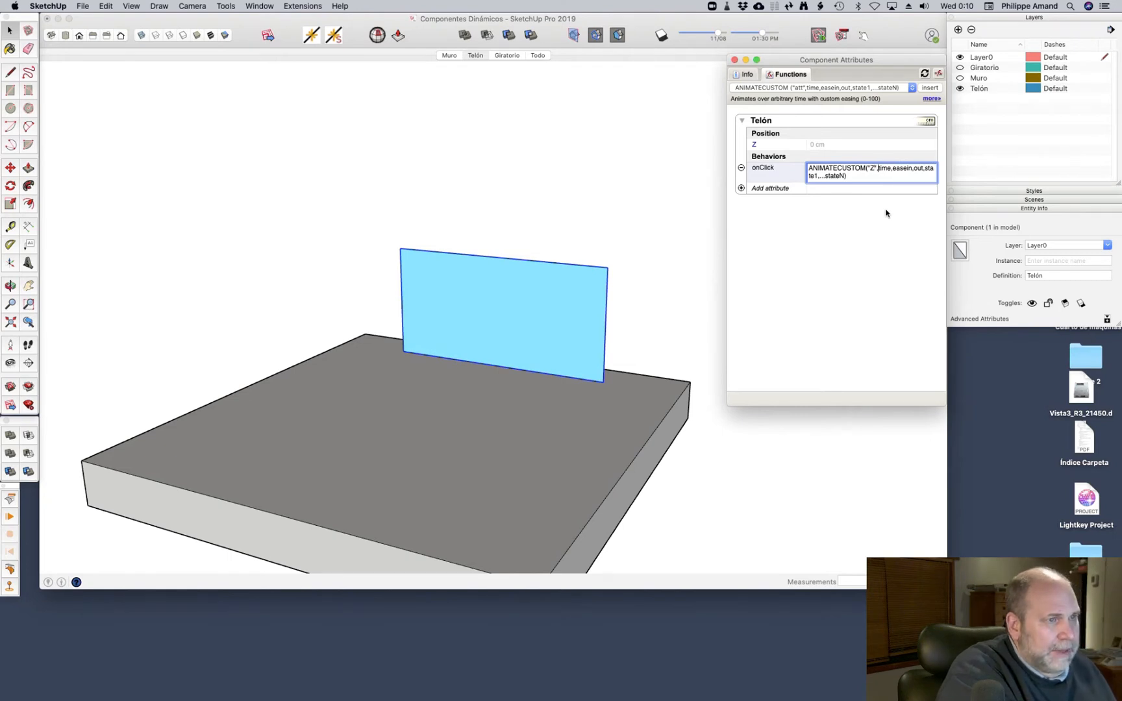
key("BackSpace")
key("BackSpace")
key("BackSpace")
key("BackSpace")
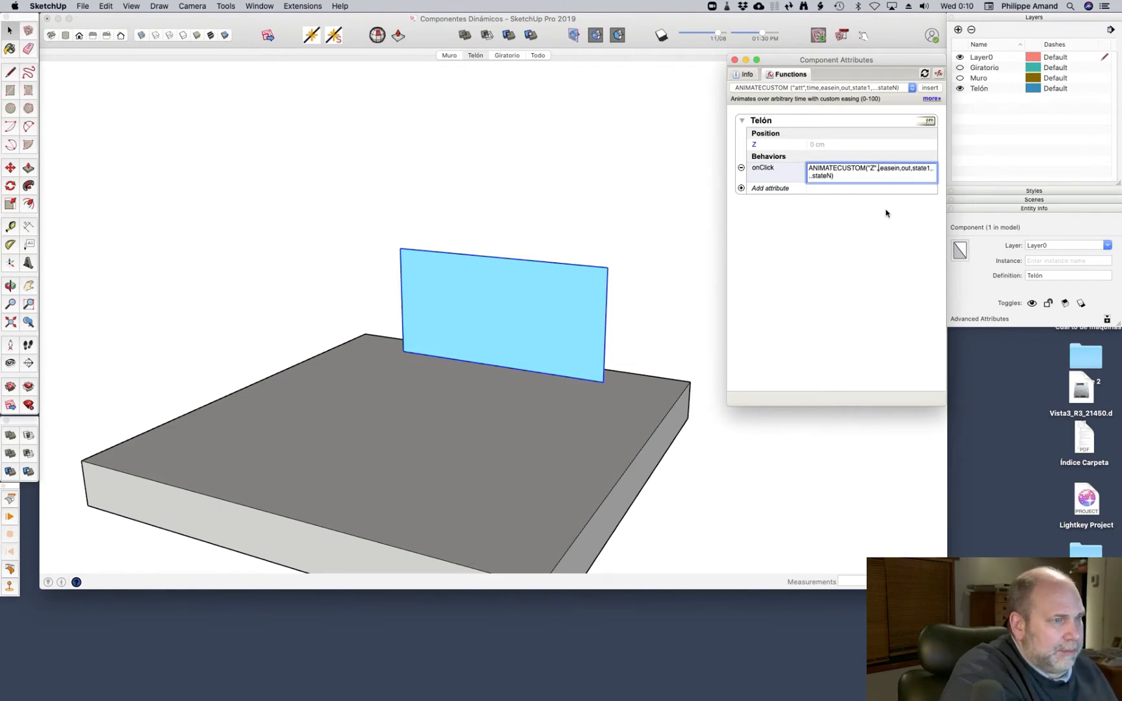
type("7")
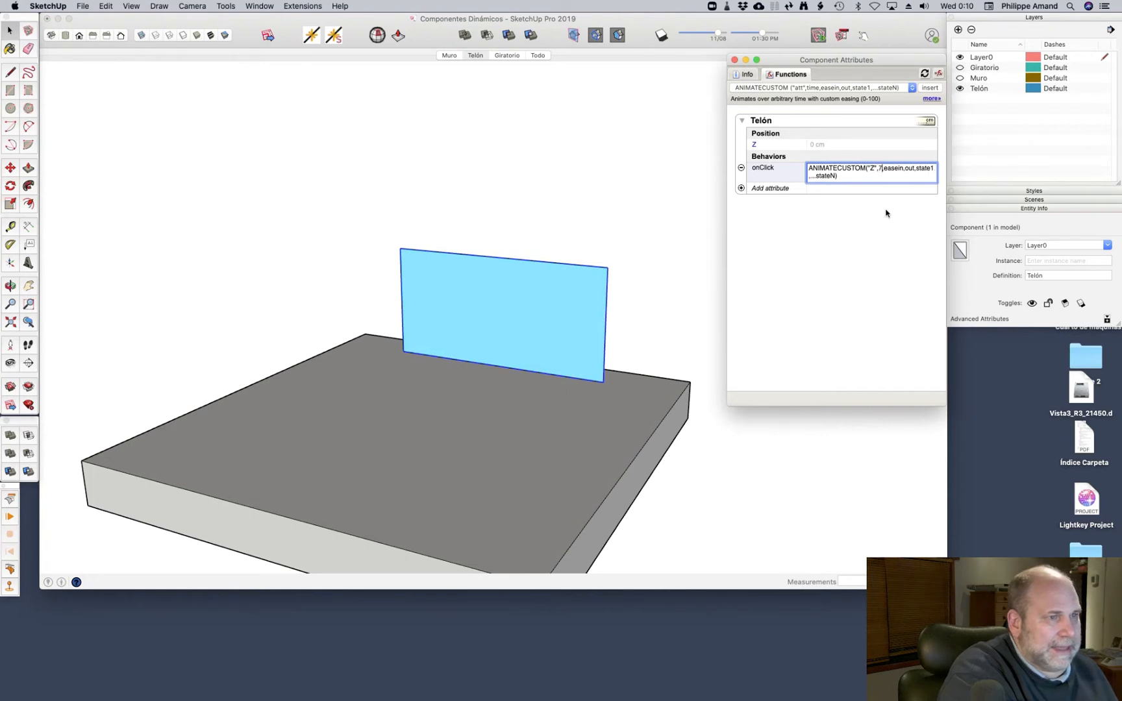
Complete the Telón's onClick formula as ANIMATECUSTOM("Z",7,0,0,0,400), with zero easing and states 0 and 400
key("BackSpace")
key("BackSpace")
key("BackSpace")
key("BackSpace")
key("BackSpace")
key("BackSpace")
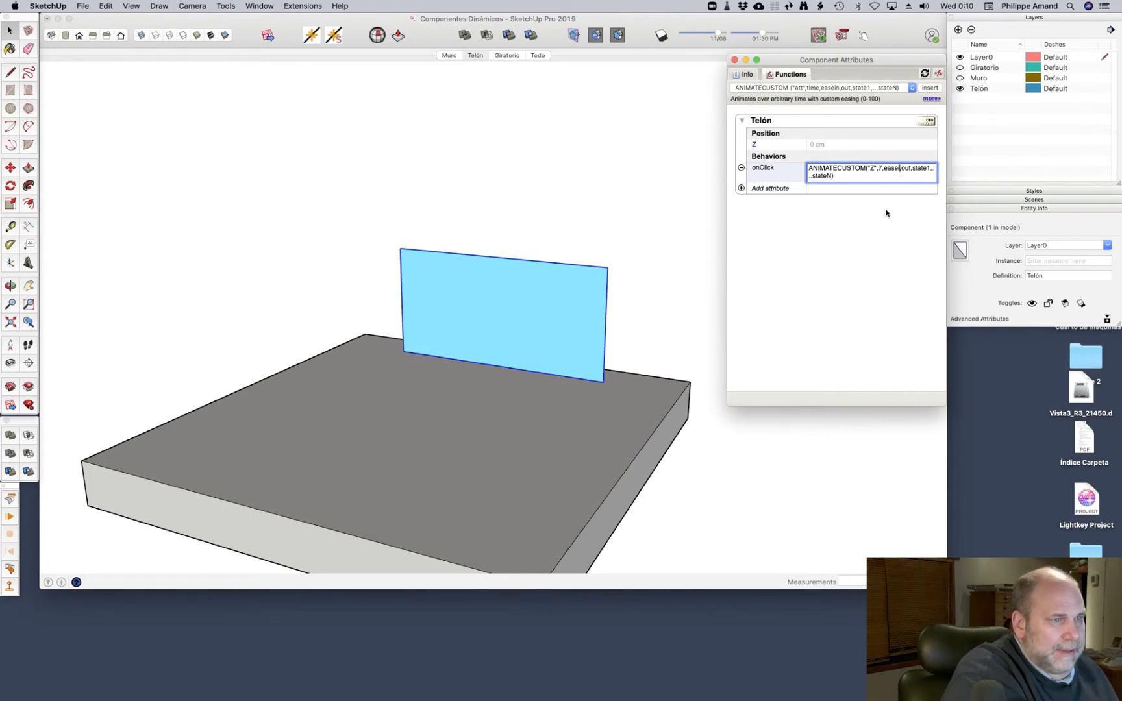
type("0")
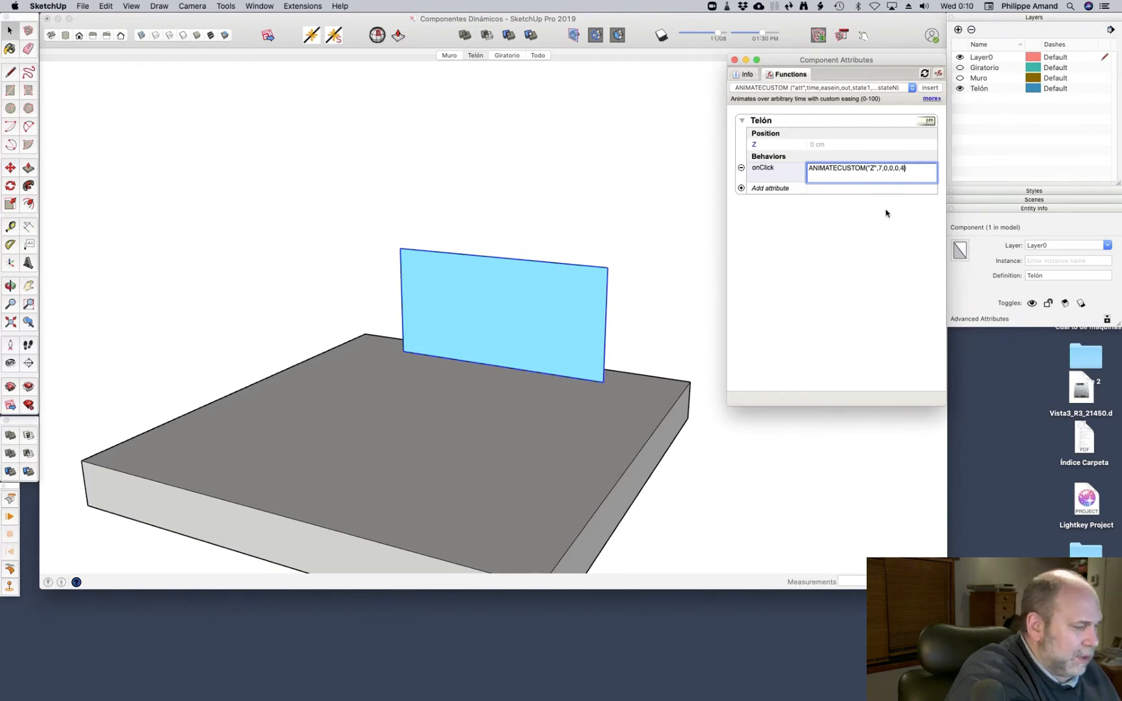
key("Return")
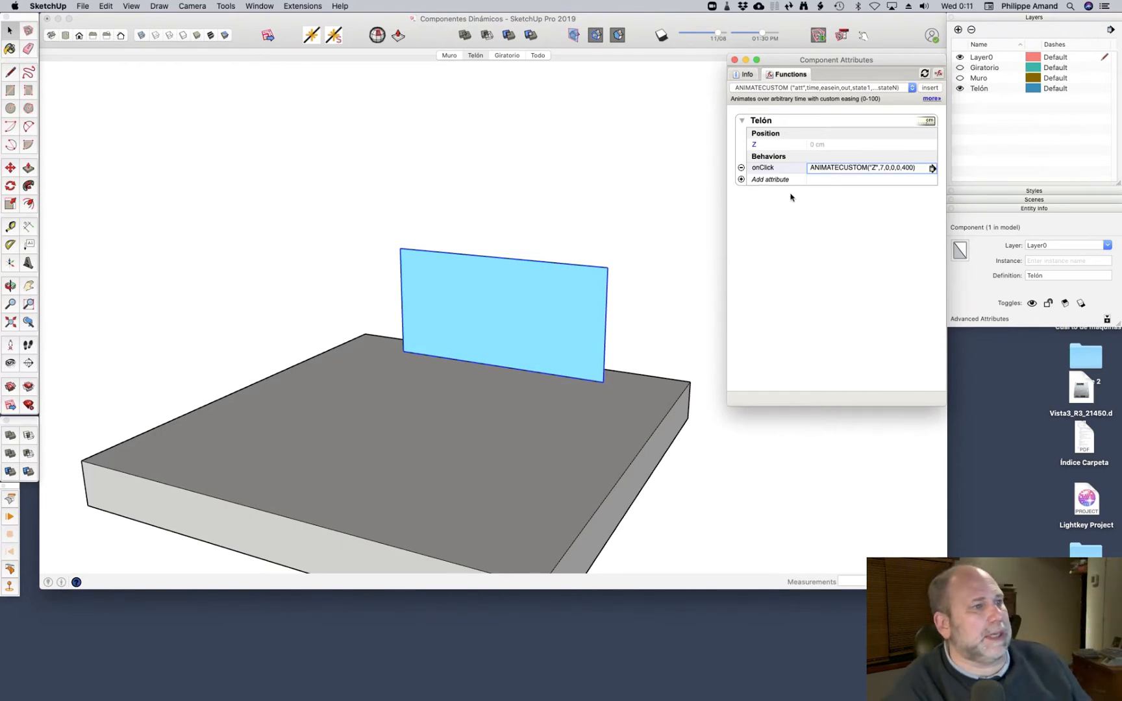
Test the Telón's onClick animation by raising the curtain and lowering it back with the Interact tool
left_click(863, 34)
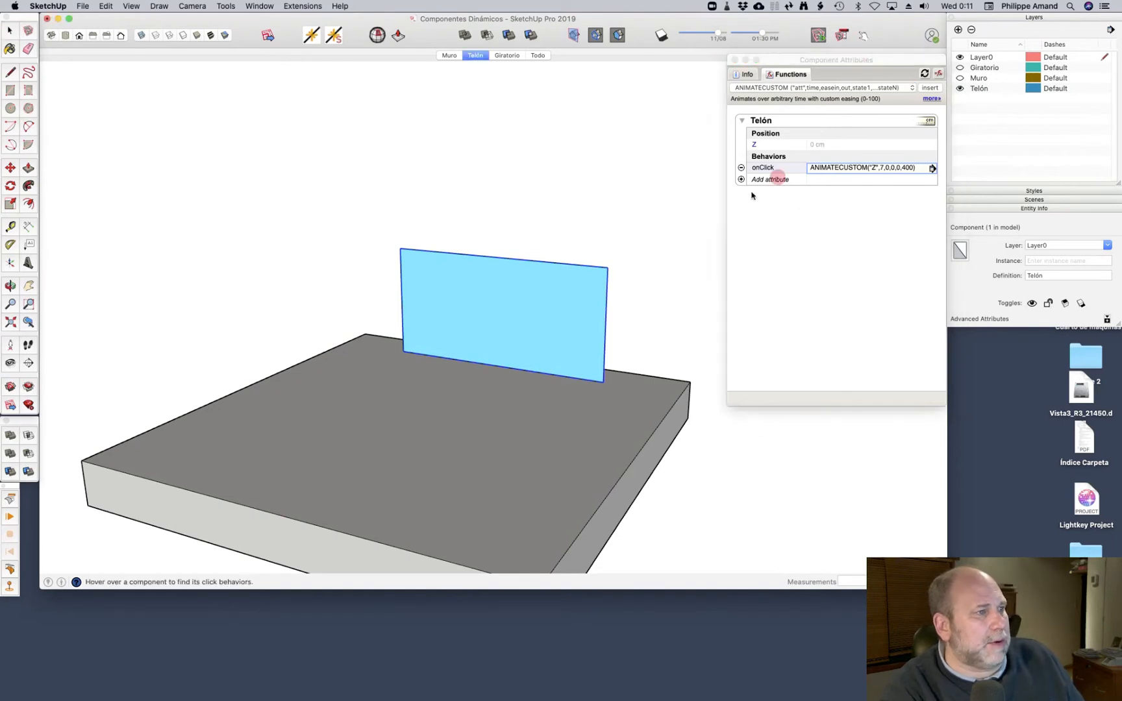
left_click(576, 301)
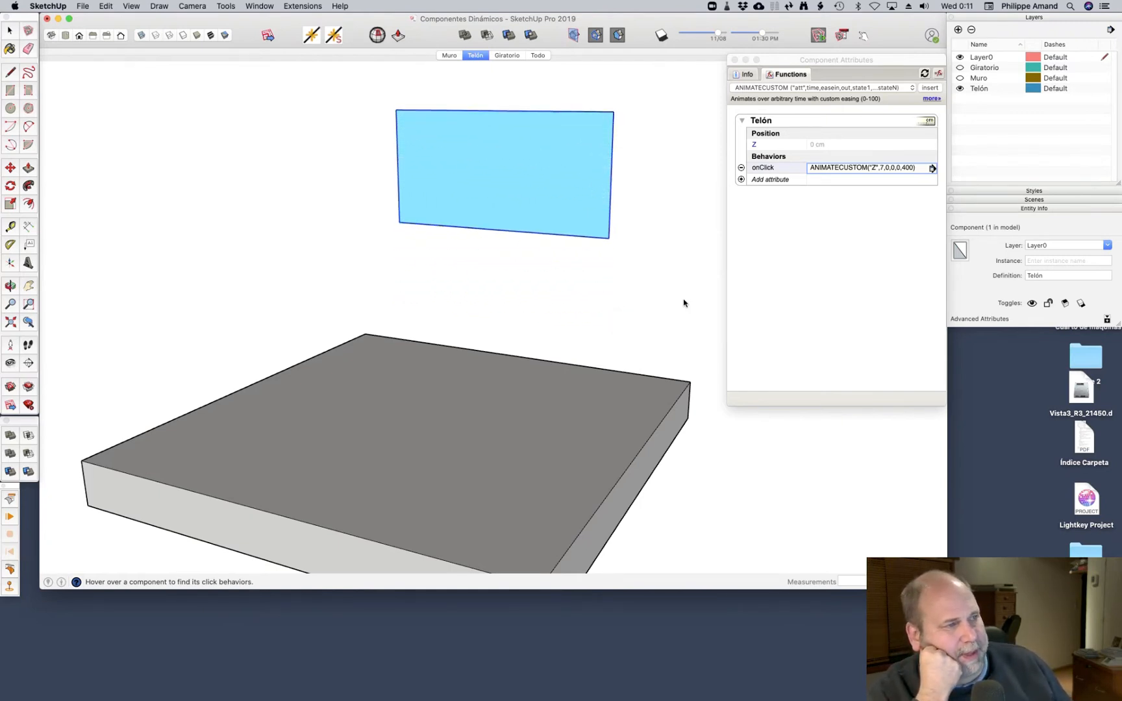
left_click(555, 176)
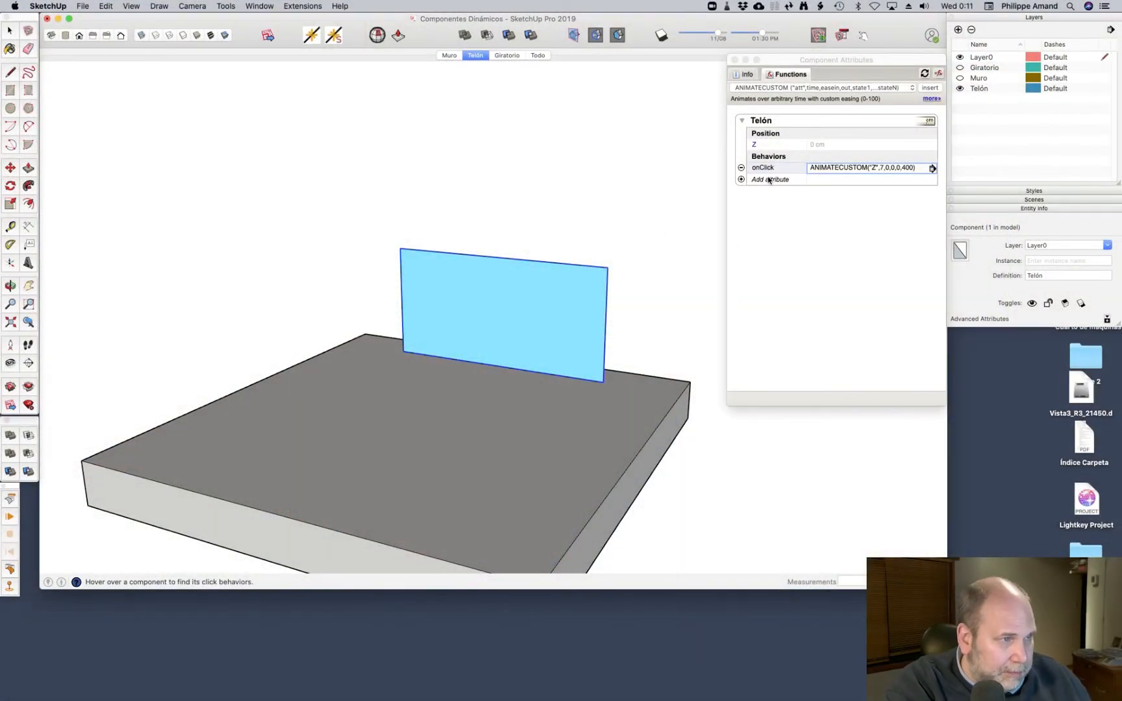
Add an X position attribute to the Telón component
left_click(784, 139)
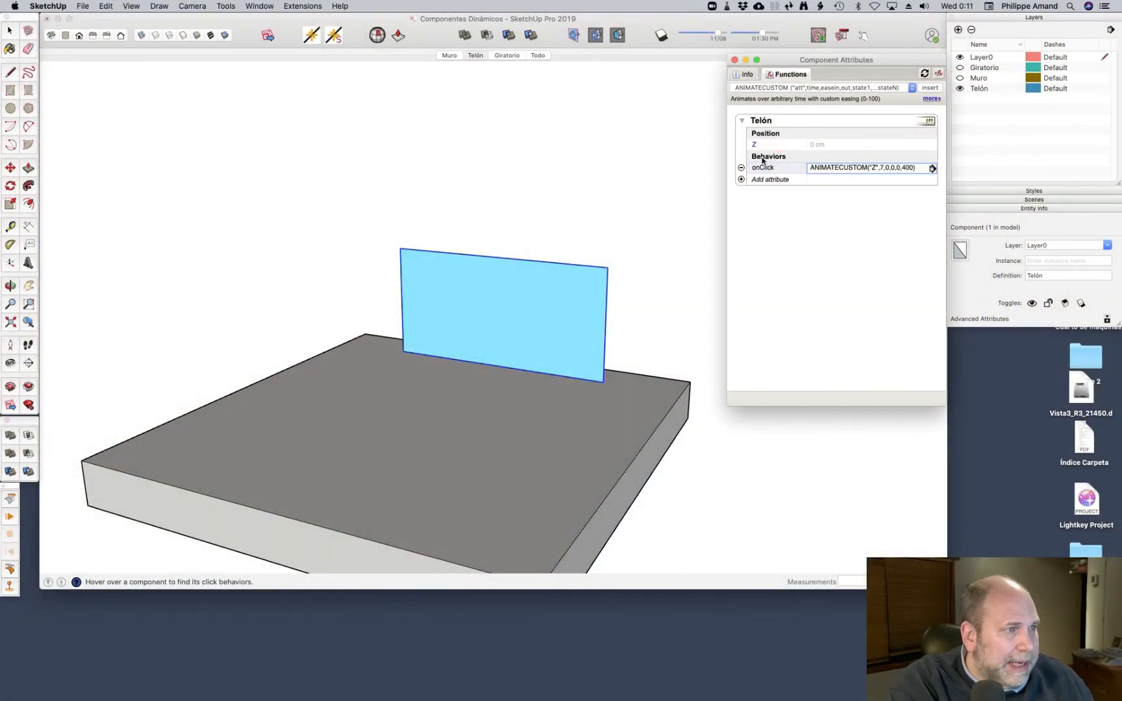
left_click(770, 179)
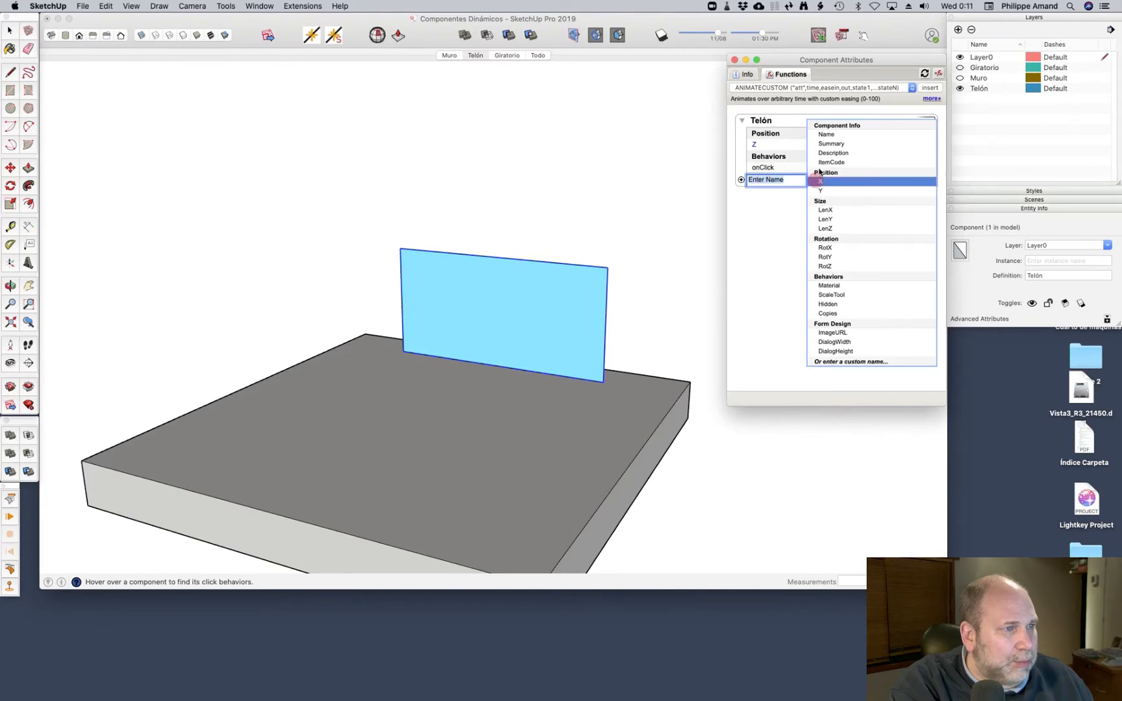
left_click(815, 181)
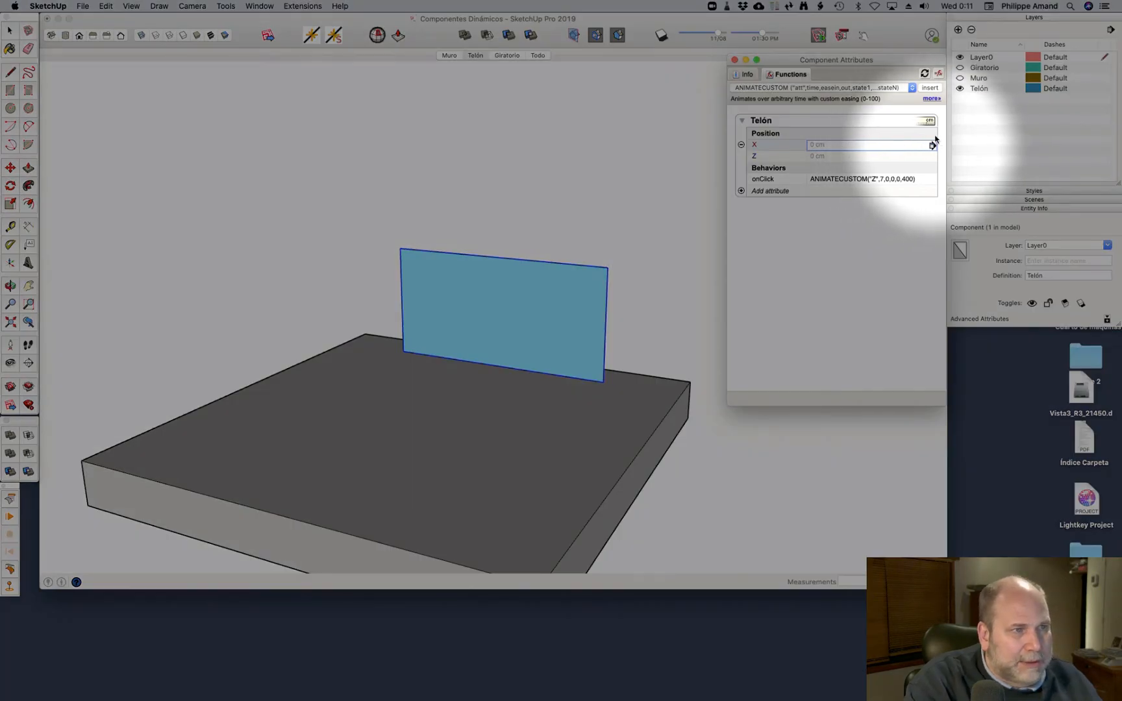
Let users select the Telón's X attribute from a list, with the display label "POSICIÓN DEL TELÓN EN X"
left_click(933, 145)
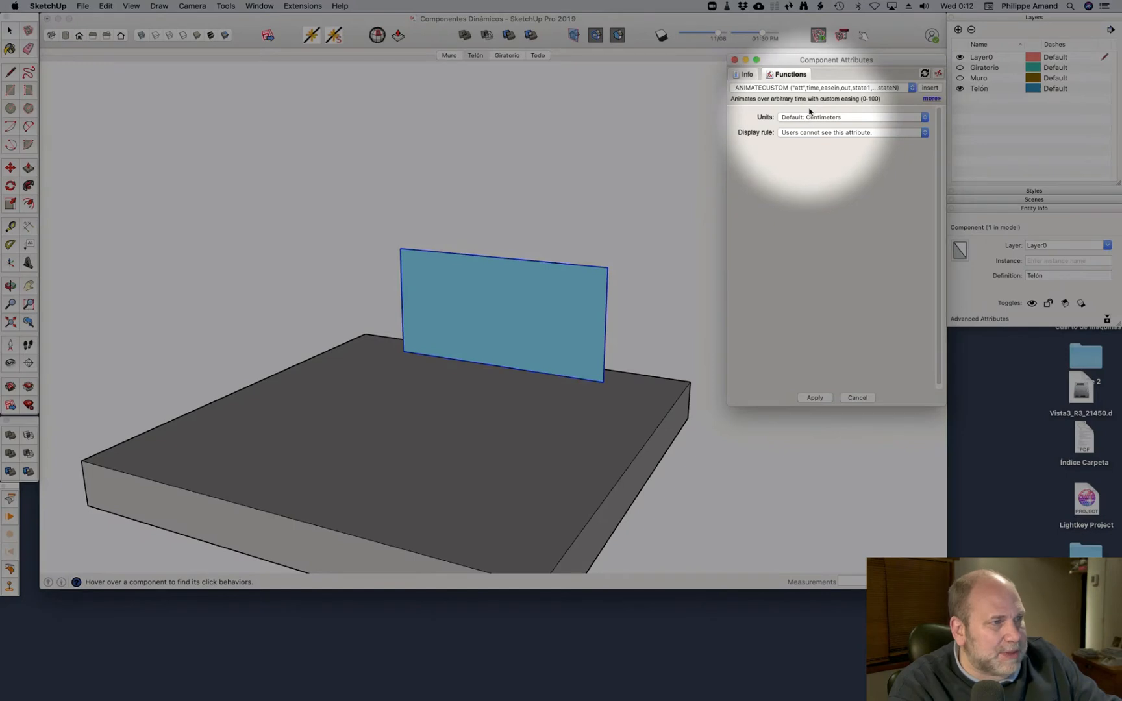
left_click(794, 118)
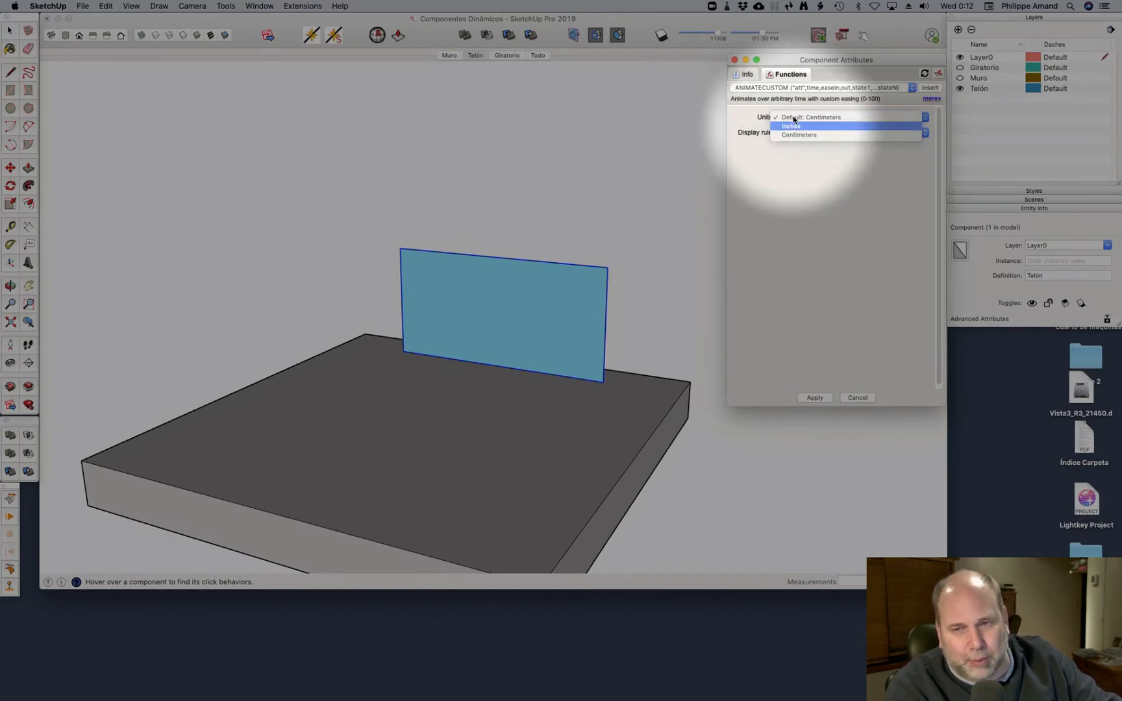
left_click(785, 176)
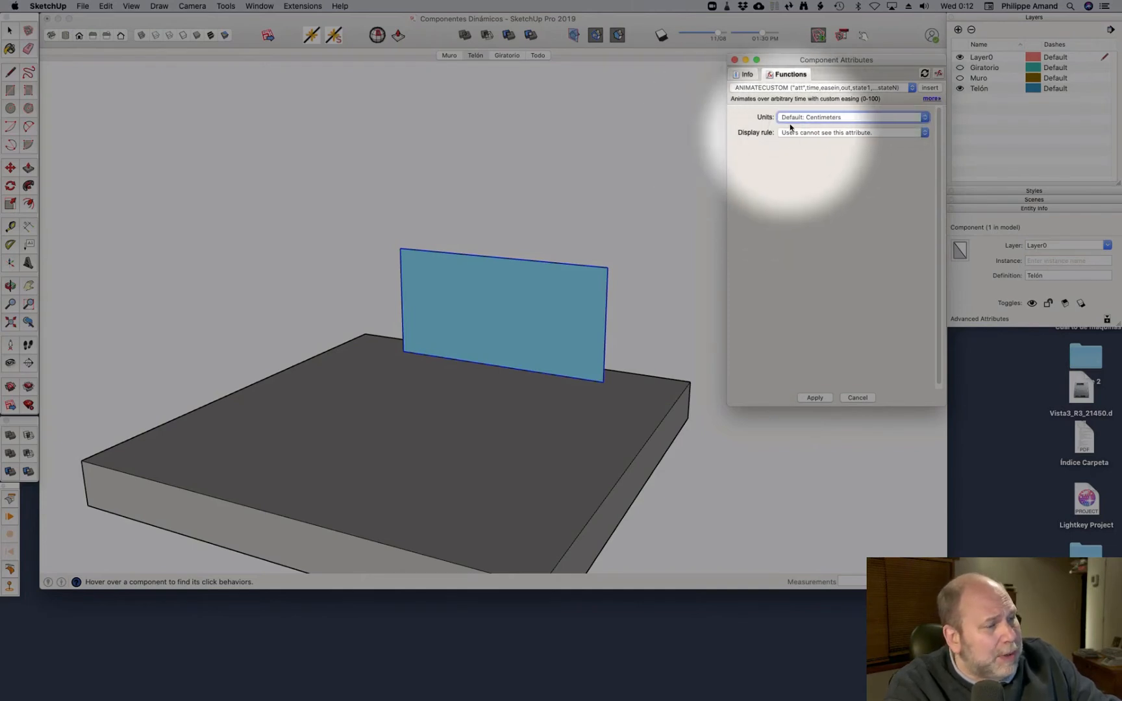
left_click(812, 132)
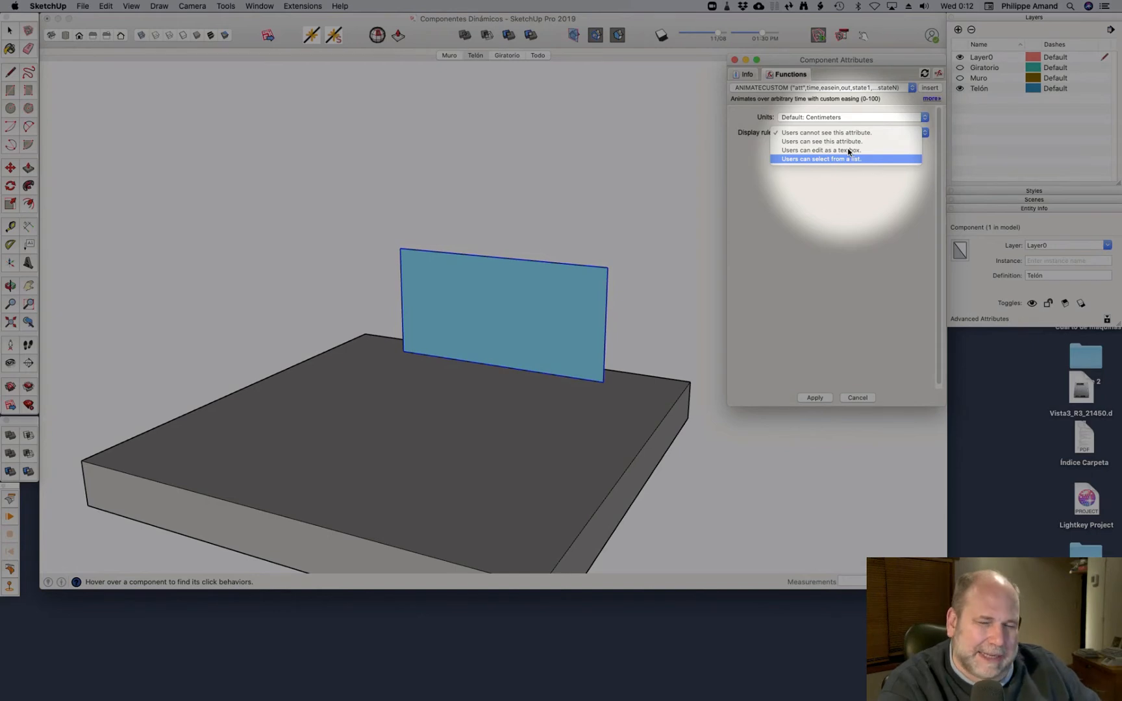
left_click(846, 157)
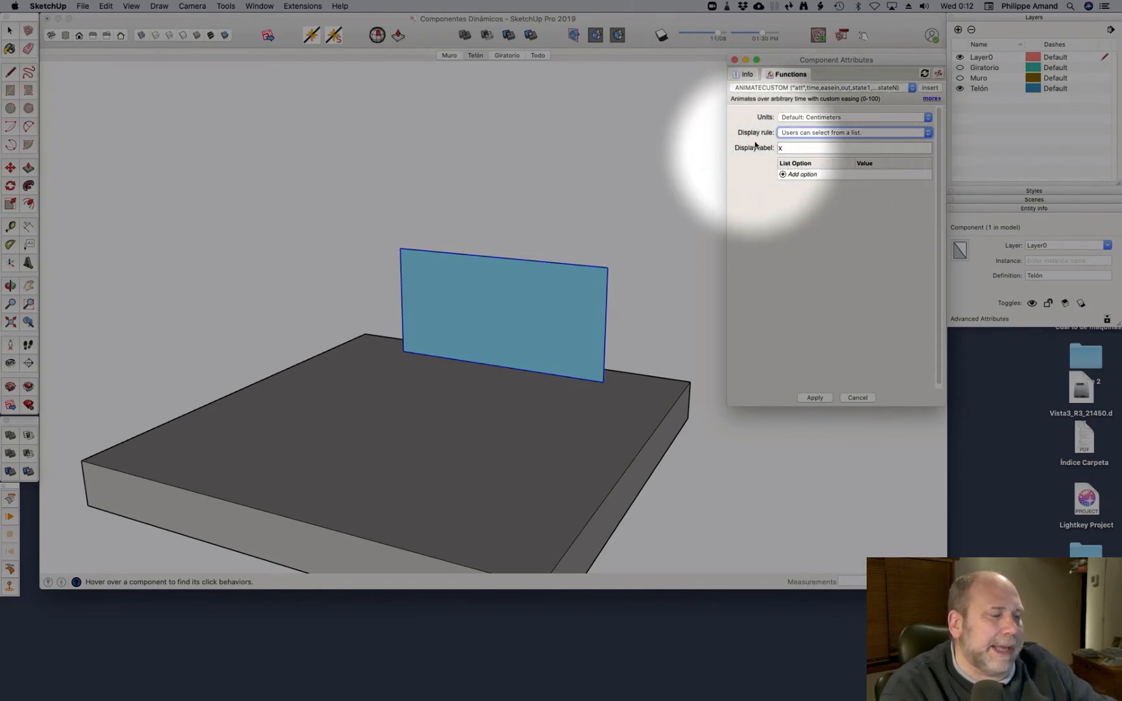
left_click(794, 148)
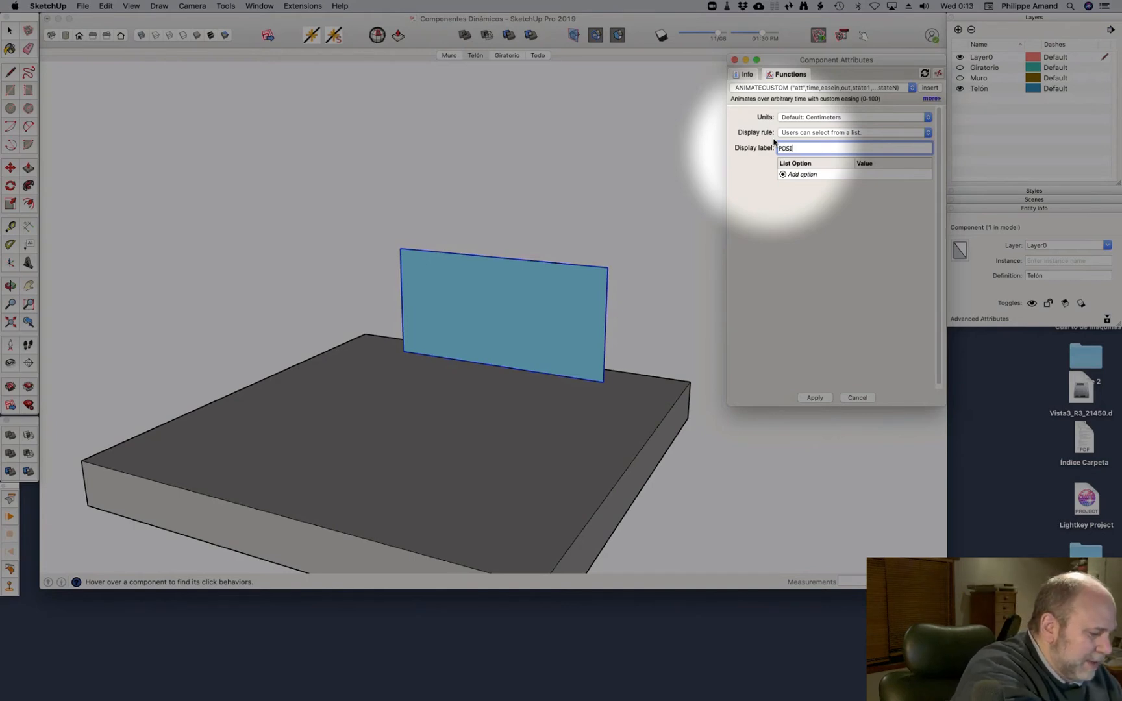
type("ICIÓN DEL TELÓN EN X")
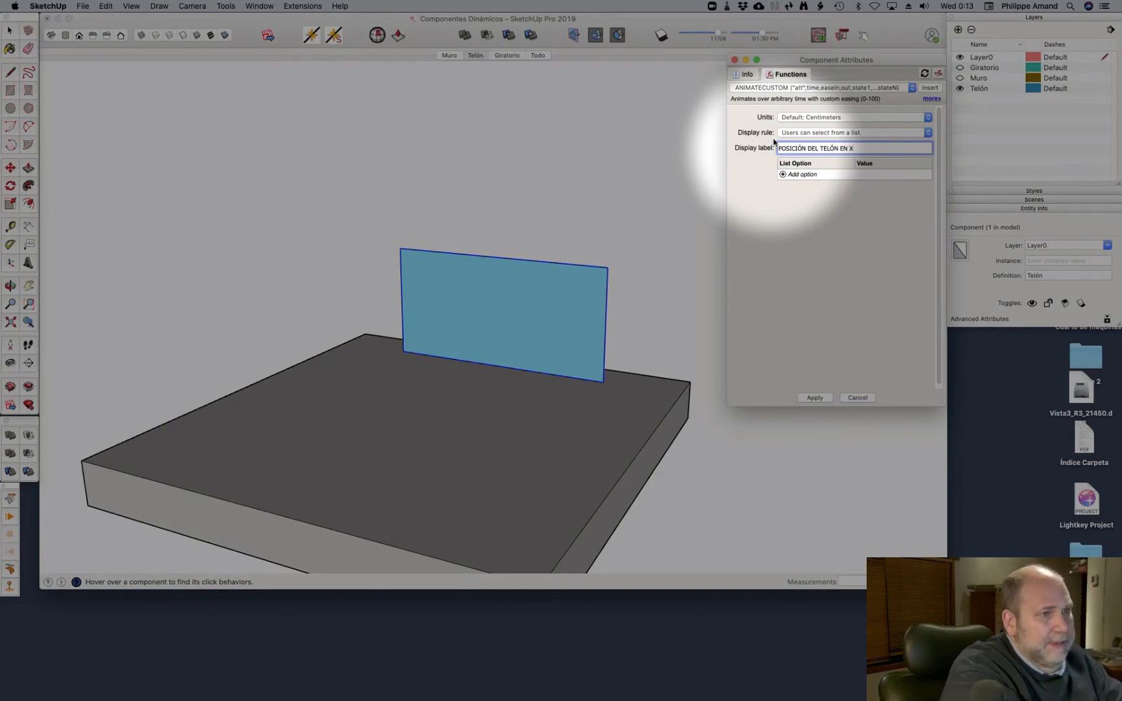
Add a list option IZQUIERDA with the value -300 to the X attribute
left_click(804, 174)
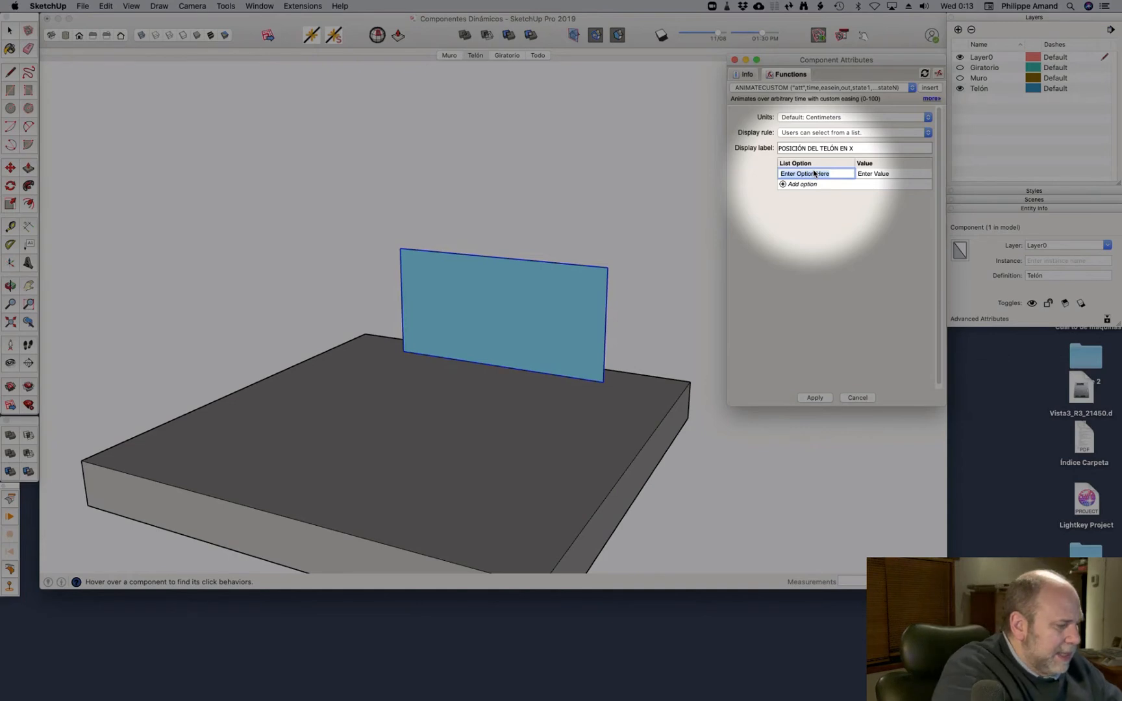
type("IZQUIERDA")
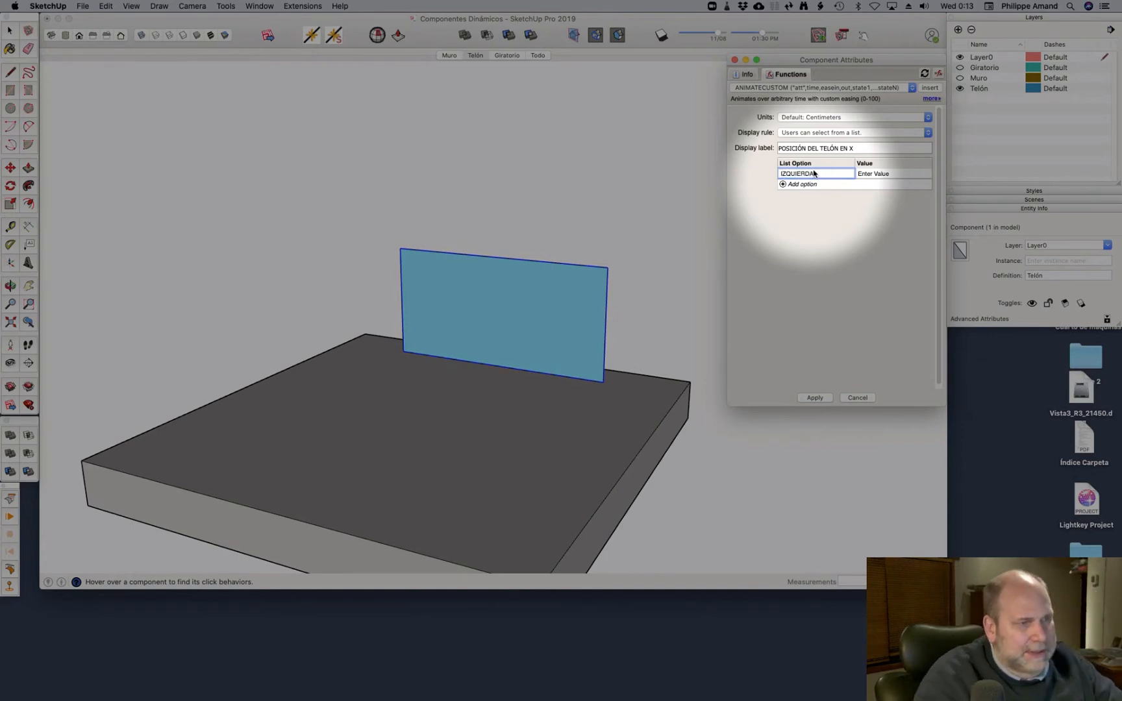
left_click(891, 174)
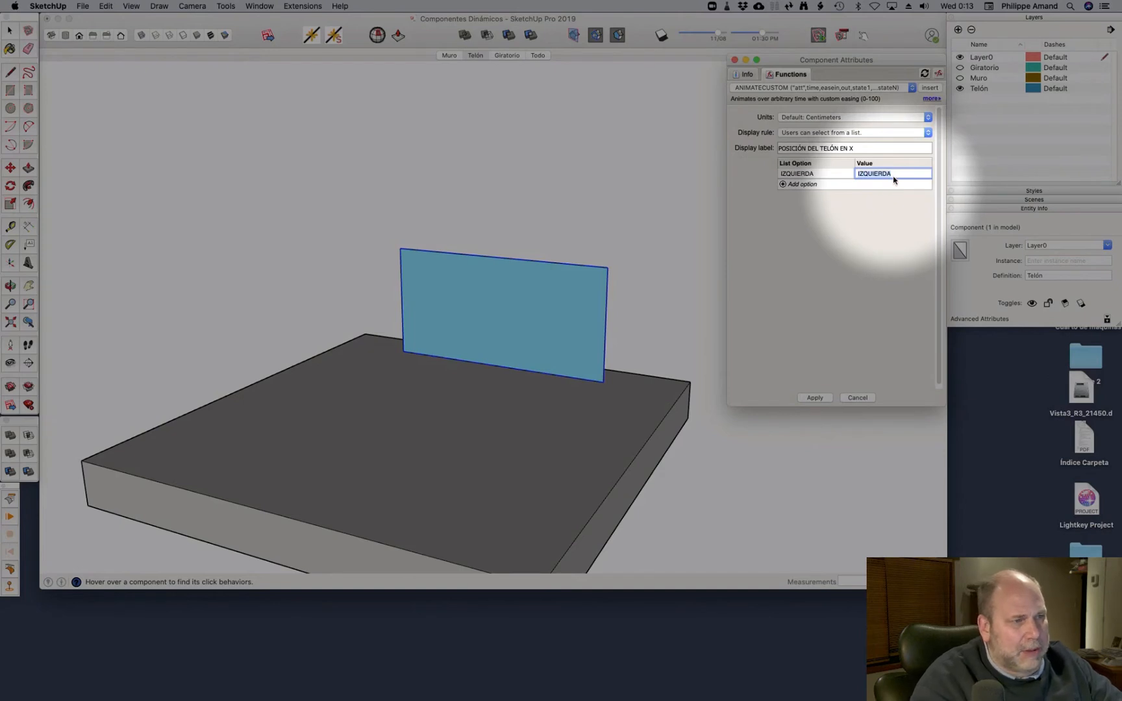
type("-300")
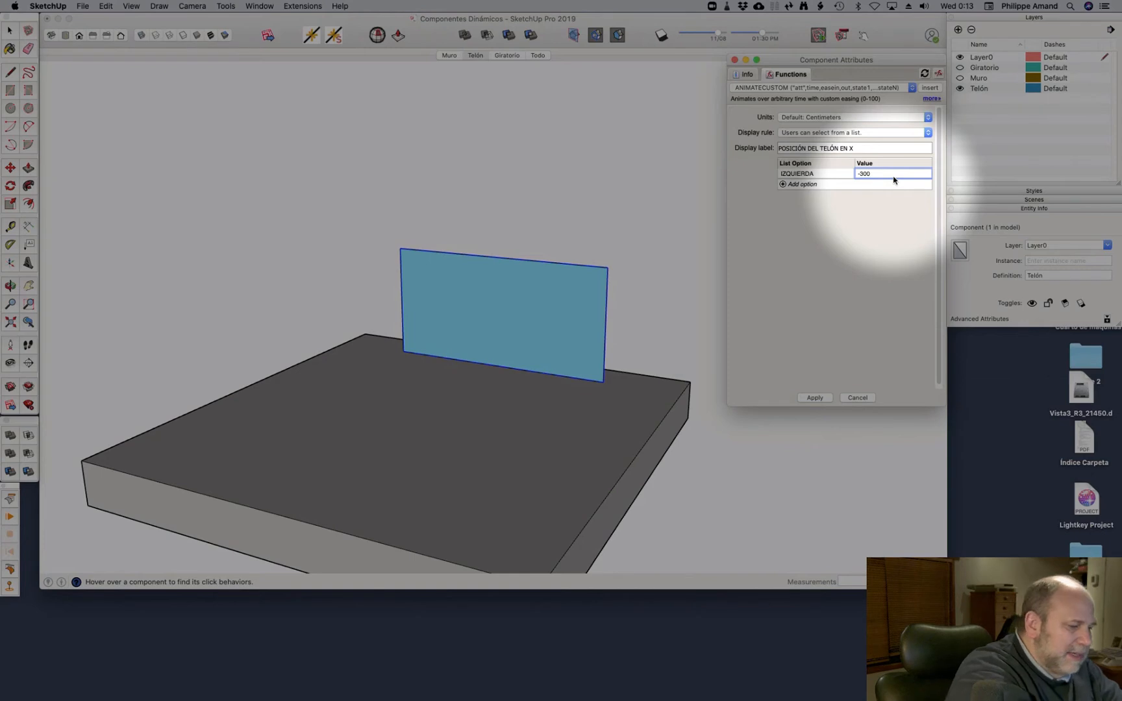
key("Return")
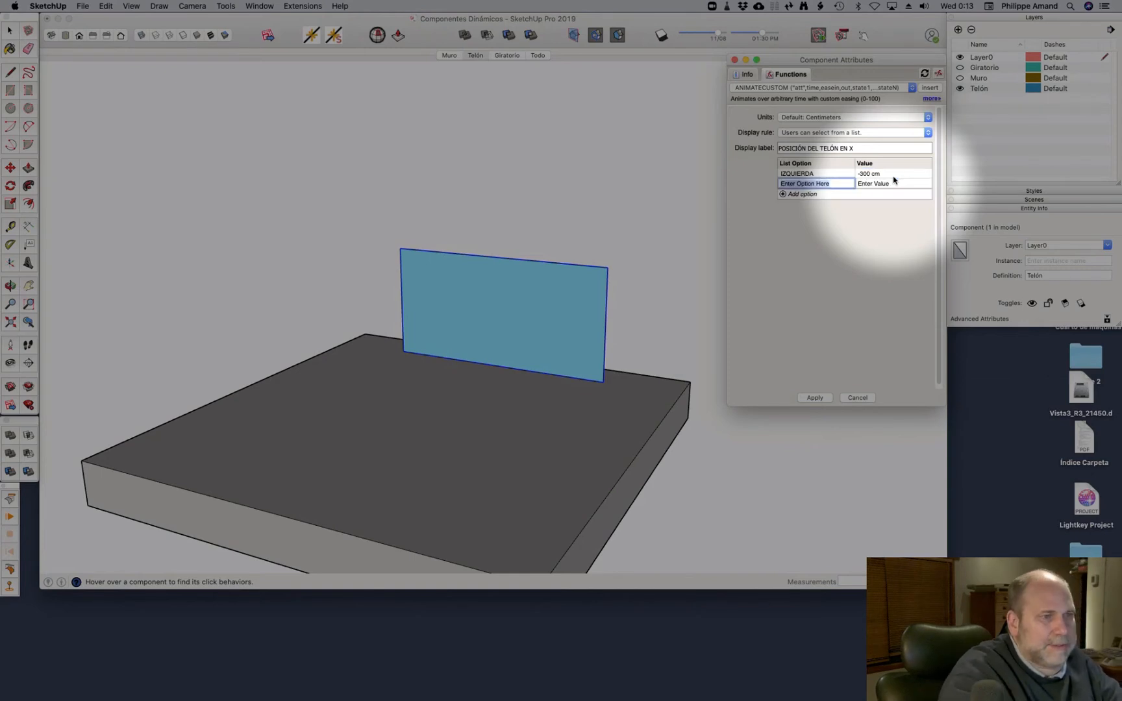
Add a list option CENTRO with the value 0 to the X attribute
type("CENTRO")
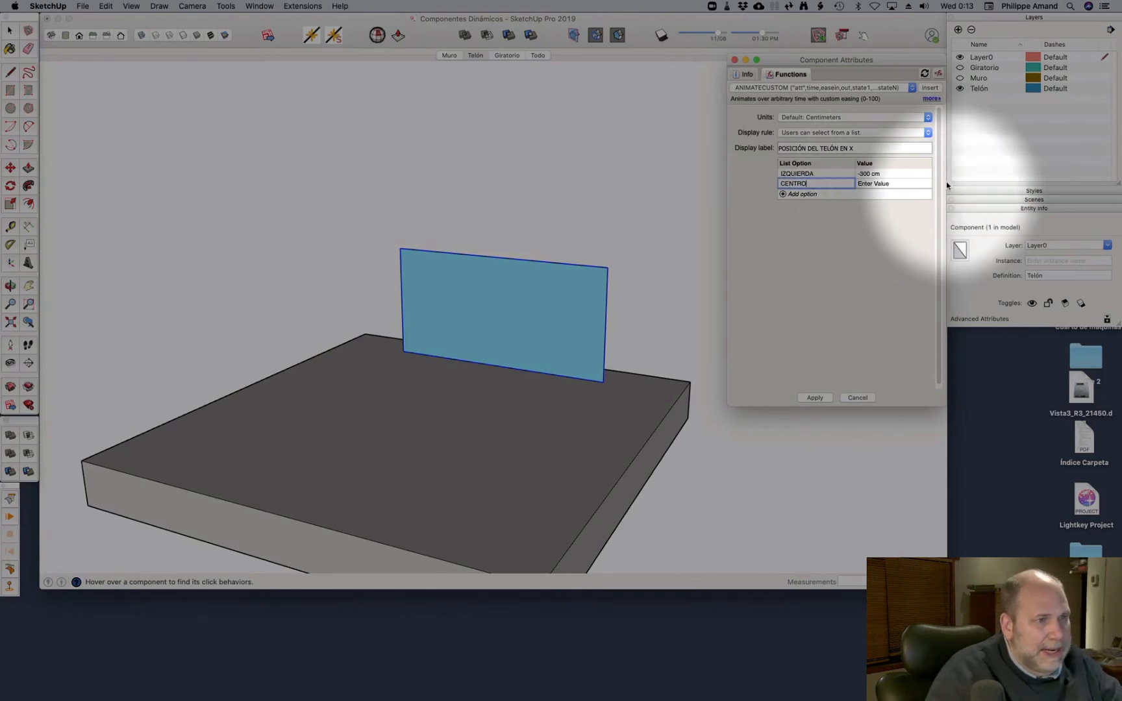
left_click(900, 182)
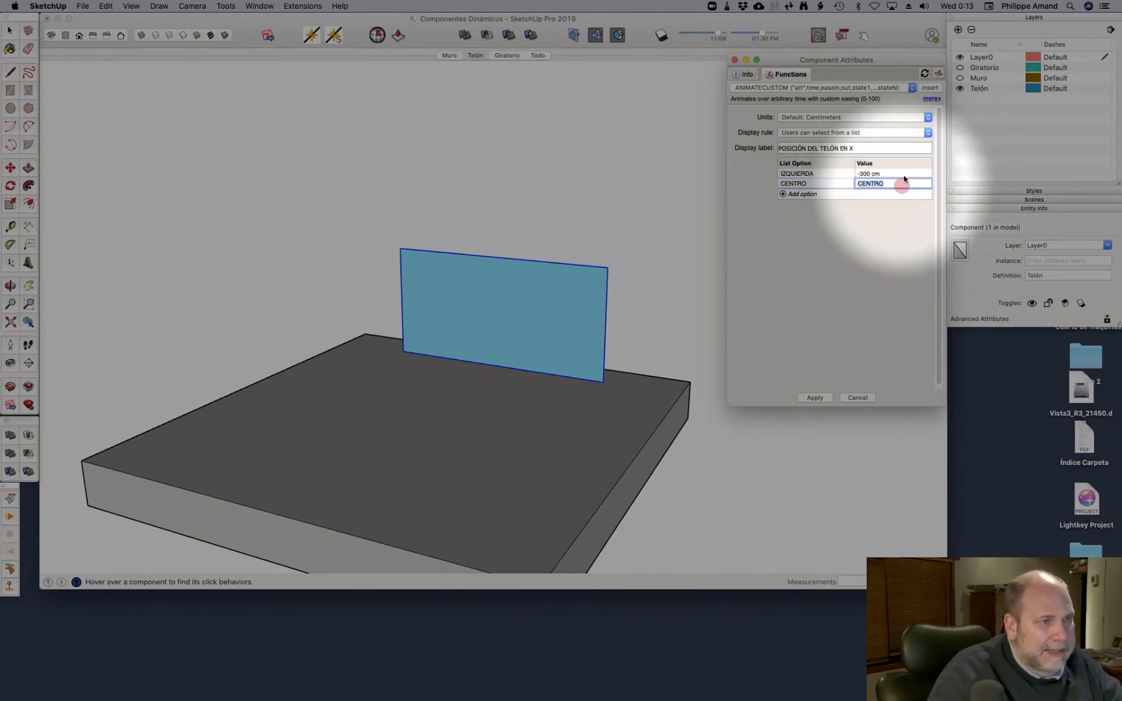
type("0")
key("Return")
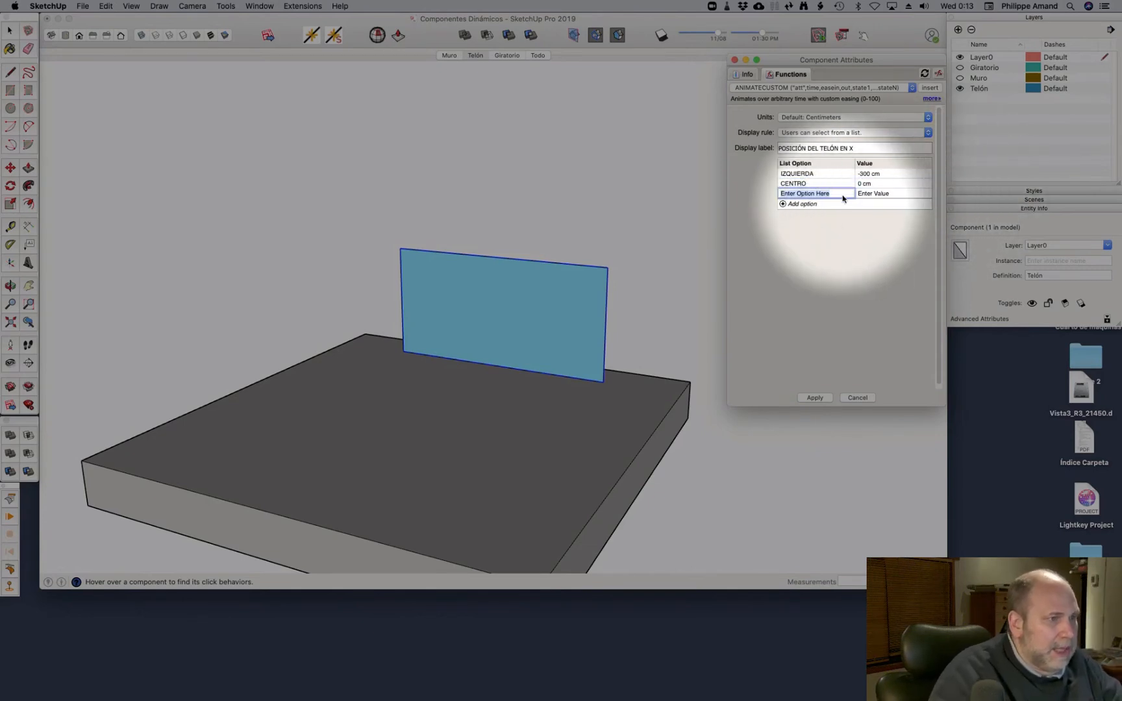
Add a list option DERECHA with the value 300 and apply the X attribute's settings
type("DERECHA")
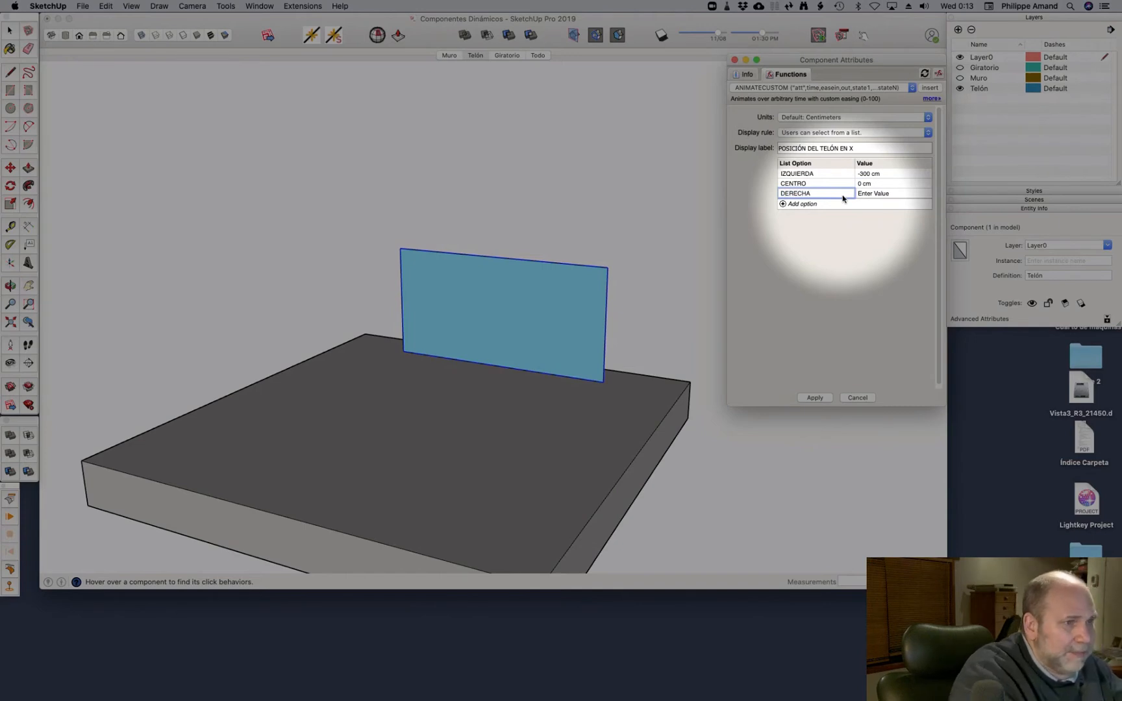
key("Tab")
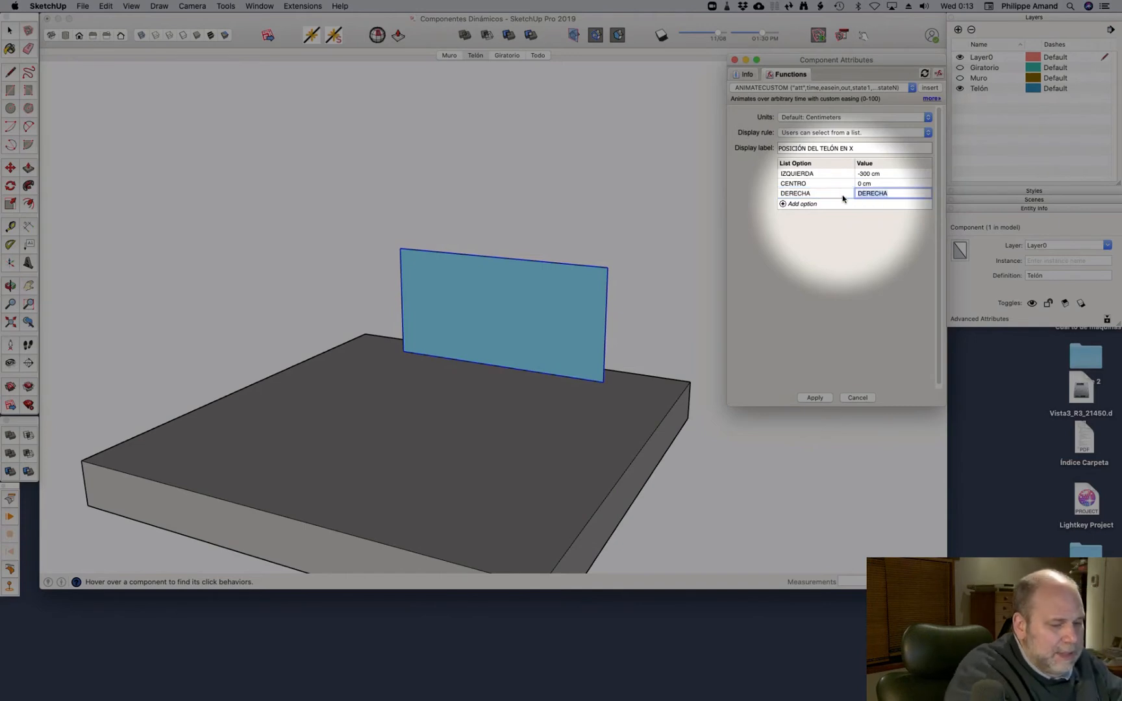
type("300")
left_click(827, 240)
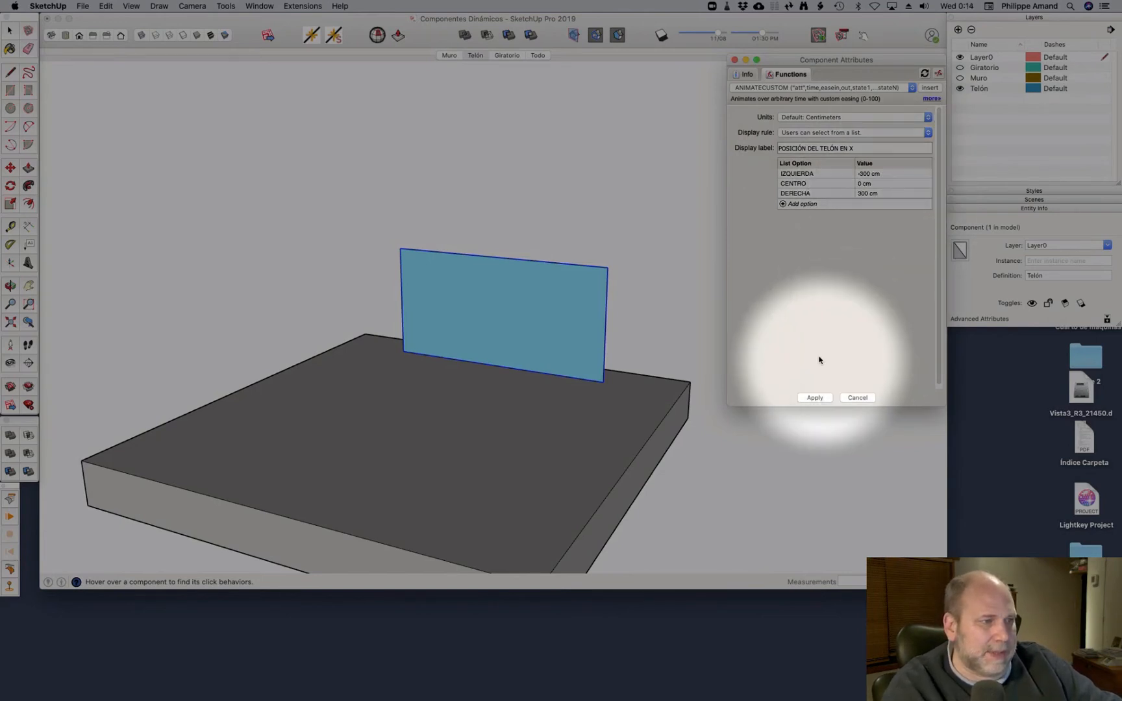
left_click(815, 397)
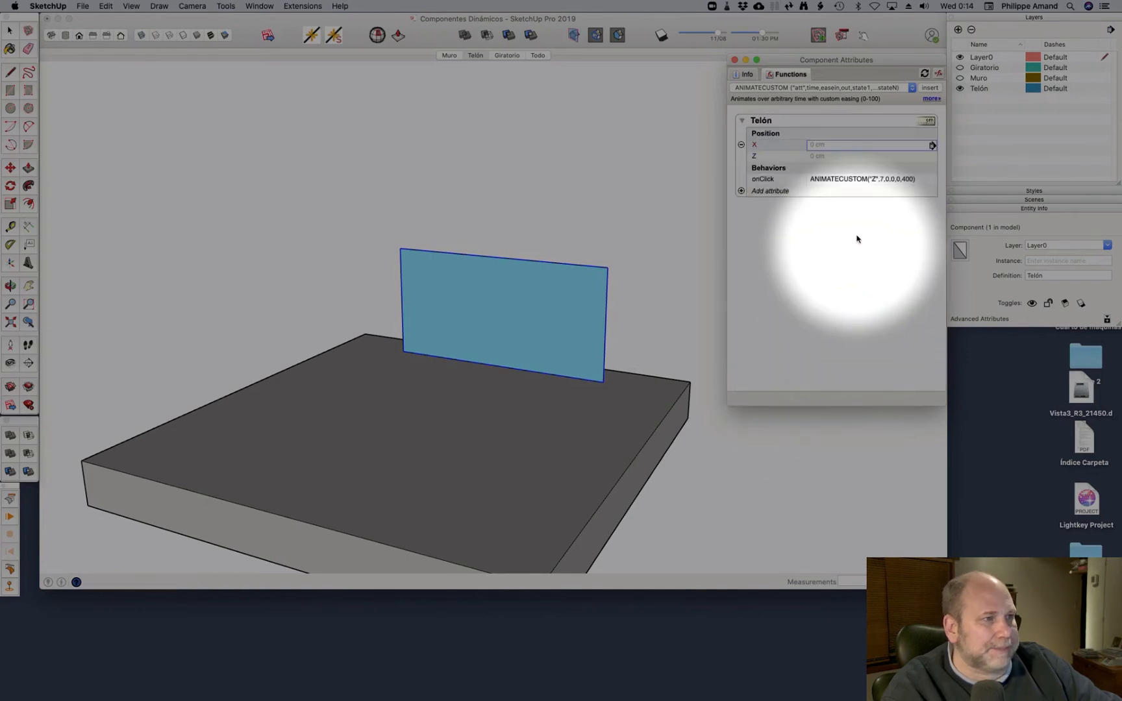
Open Component Options for the Telón, close Component Attributes, and move the options window clear of the curtain
left_click(842, 35)
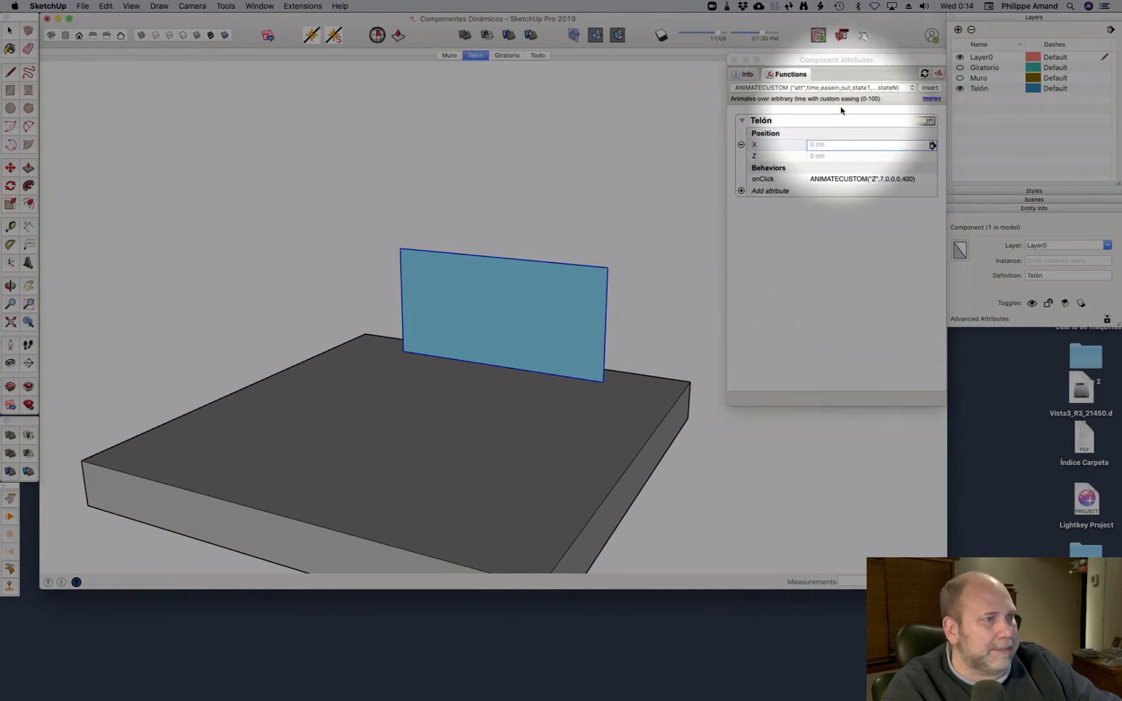
left_click_drag(297, 177, 910, 206)
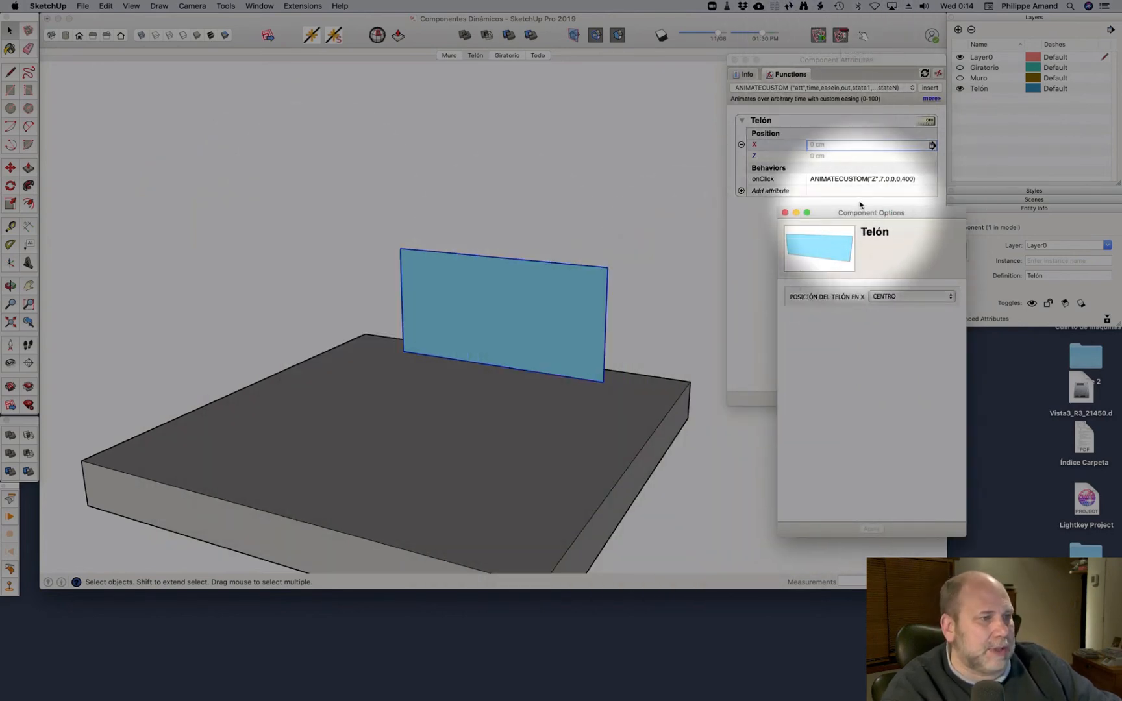
left_click(735, 60)
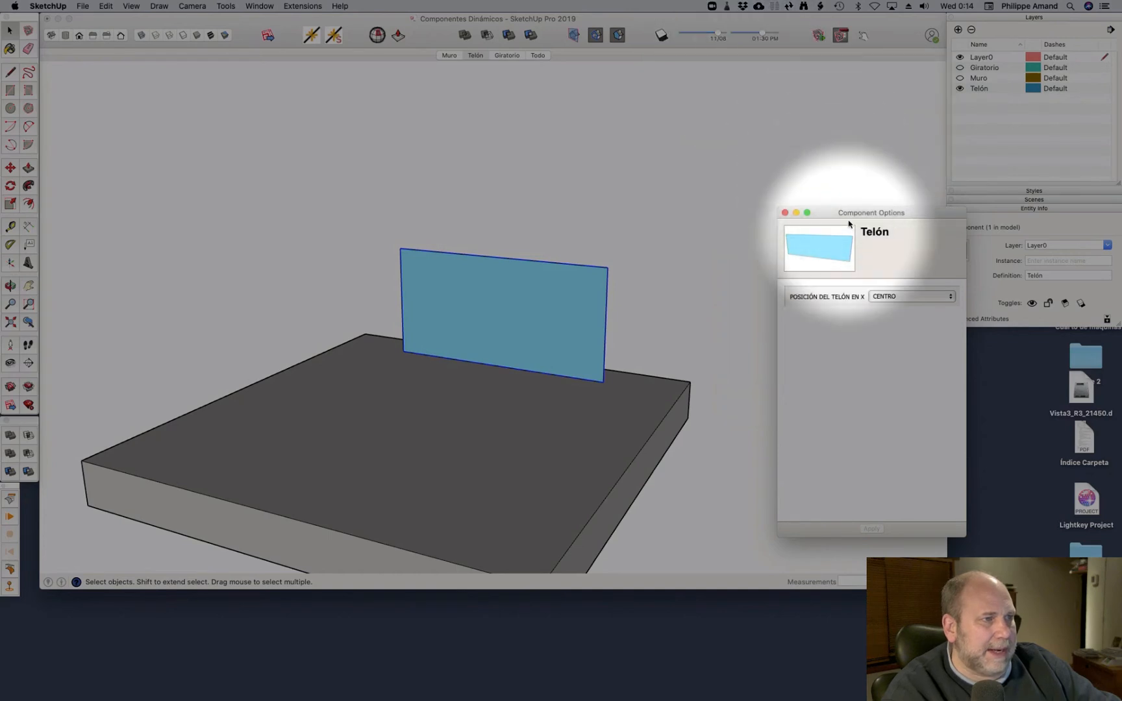
left_click_drag(858, 209, 837, 135)
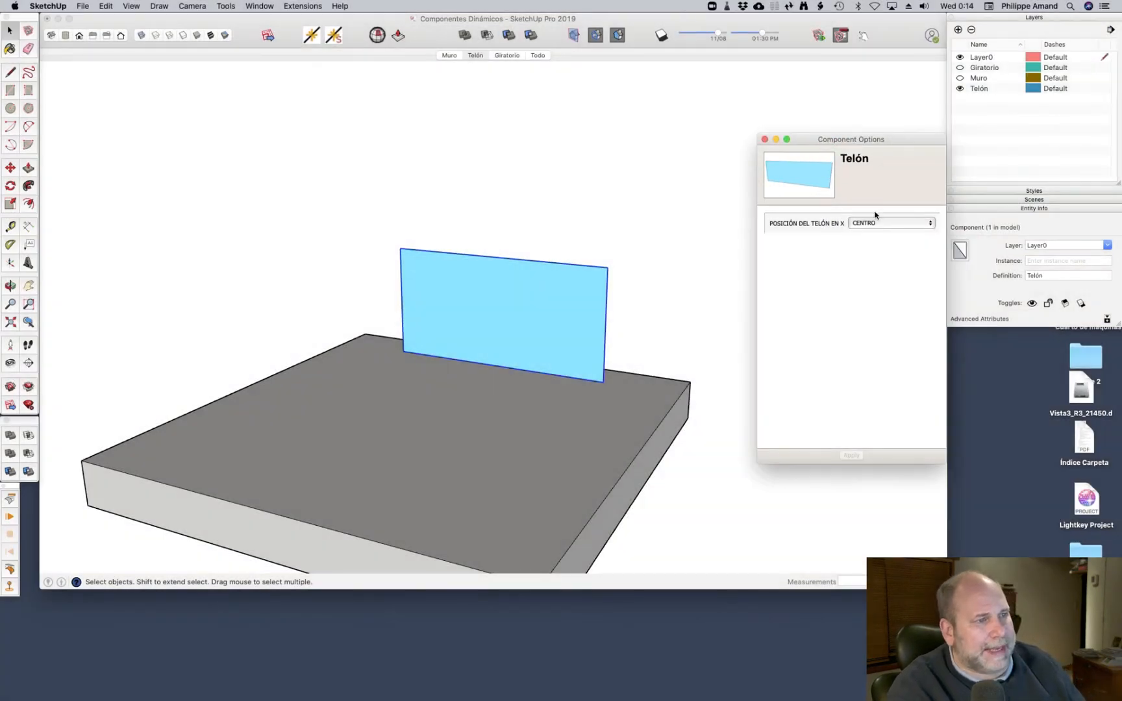
Test the Telón's X position choices by applying IZQUIERDA, DERECHA and then CENTRO
left_click(872, 223)
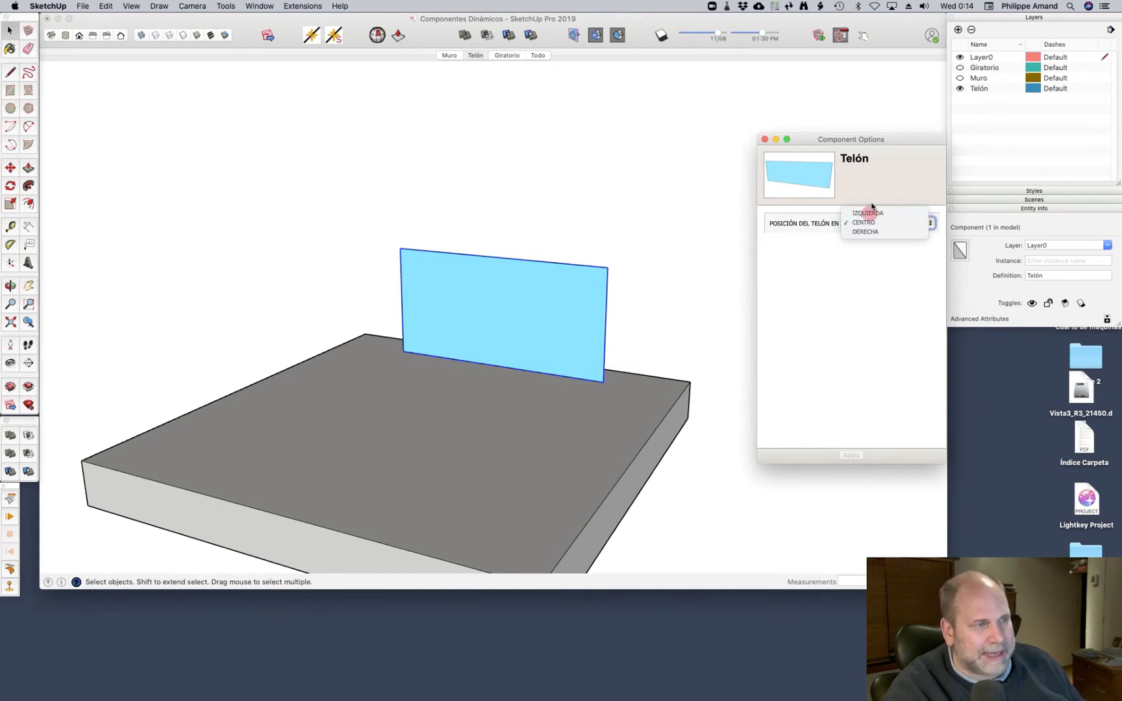
left_click(869, 213)
left_click(850, 455)
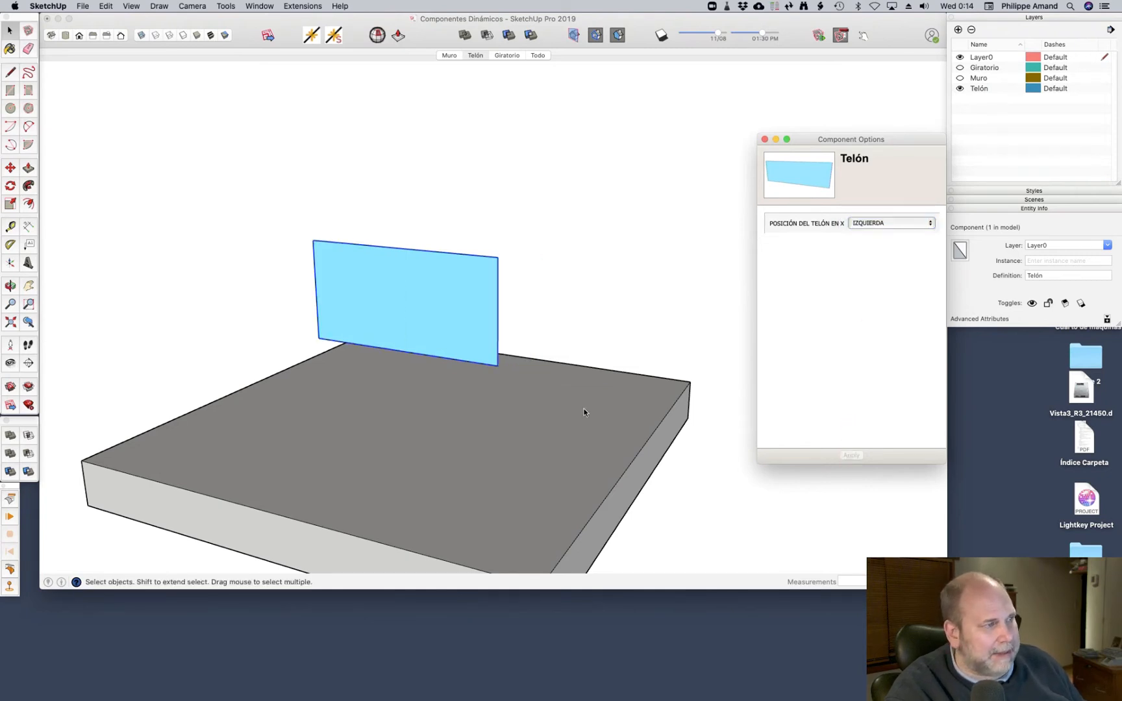
left_click(884, 221)
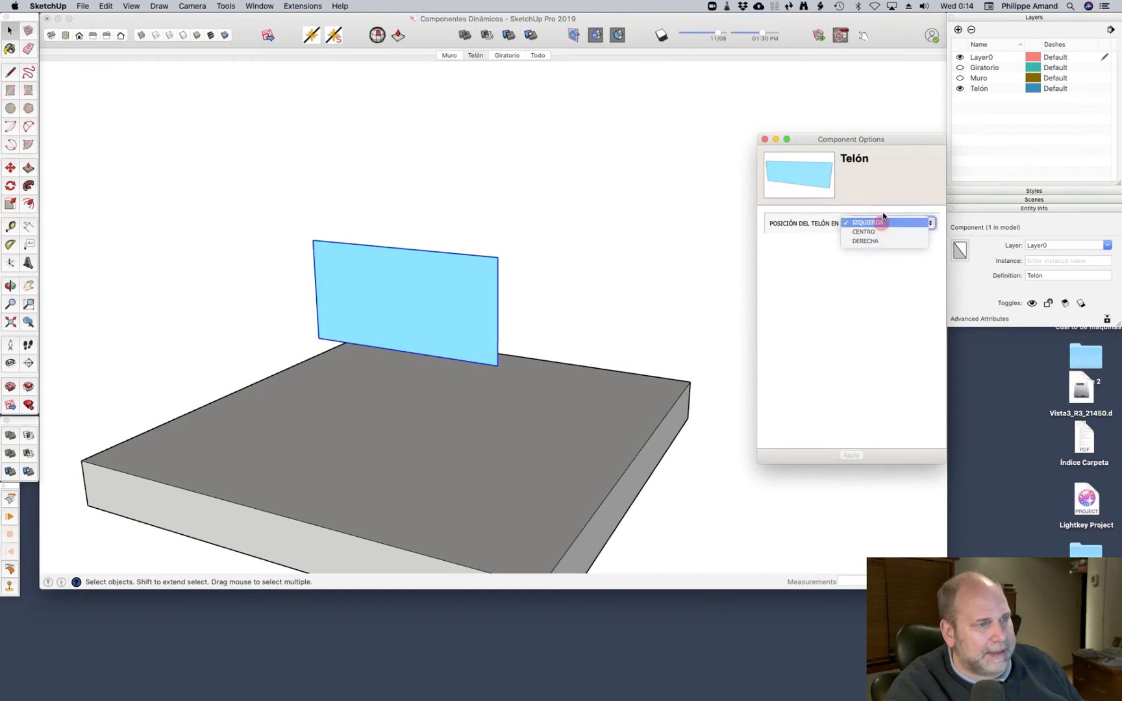
left_click(882, 239)
left_click(850, 454)
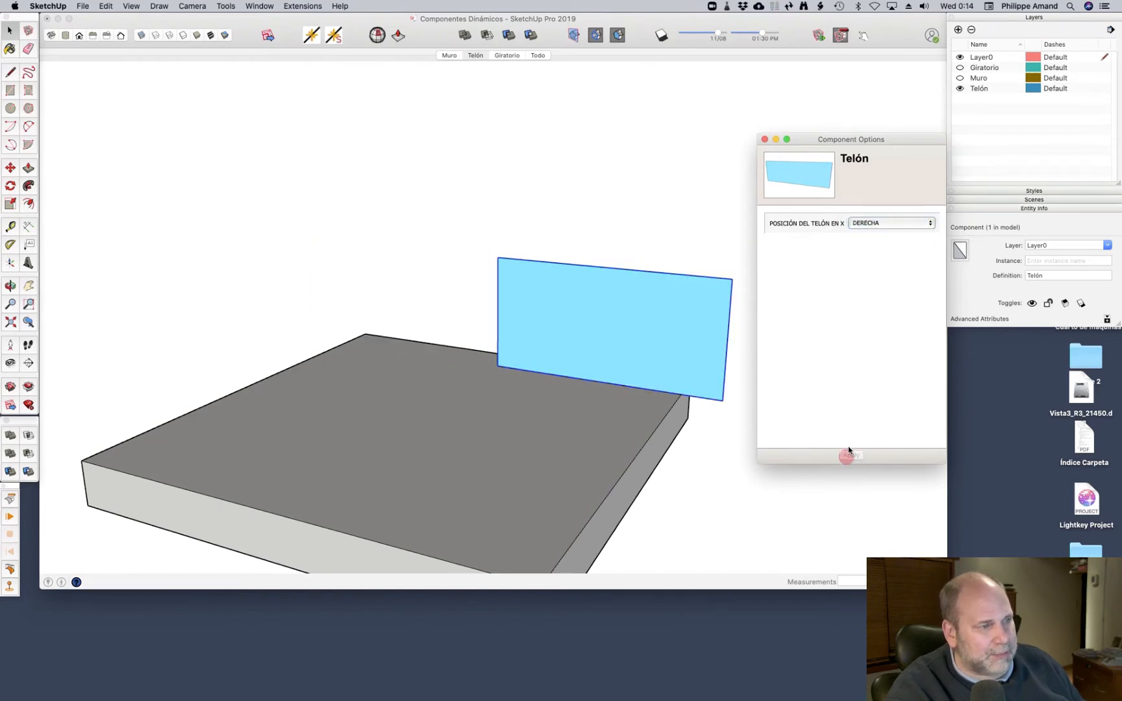
left_click(884, 221)
left_click(884, 213)
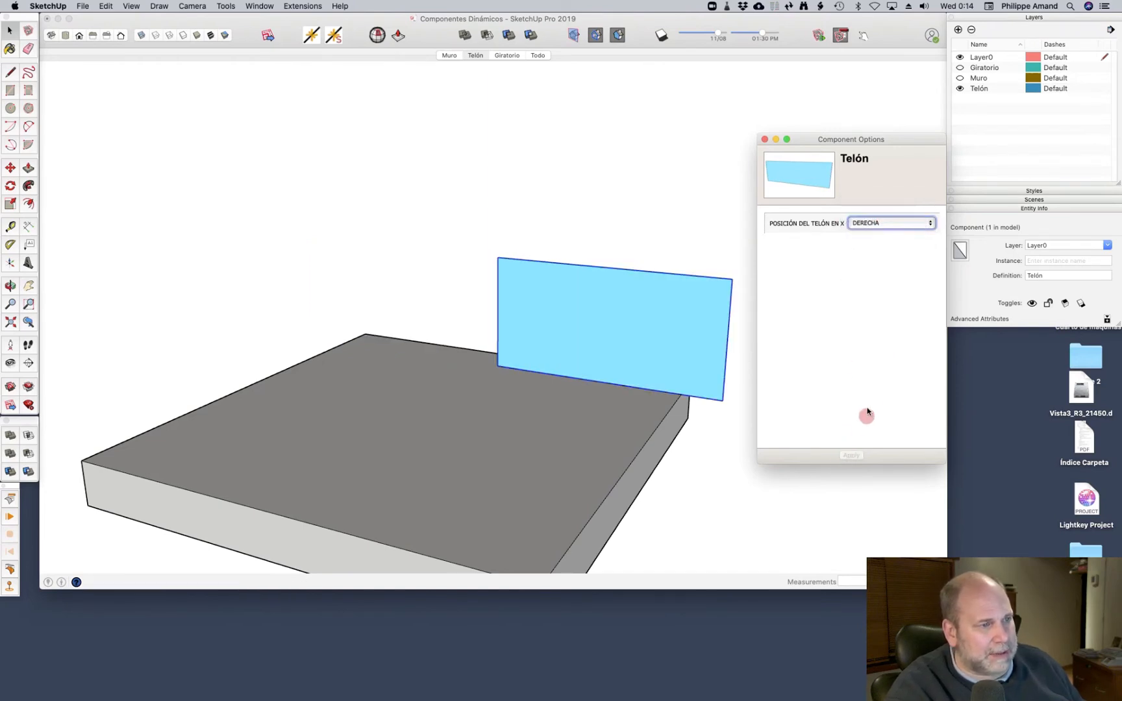
left_click(850, 455)
Dismiss the position choices unchanged and move the Component Options window off the model view, beneath Entity Info
left_click(885, 223)
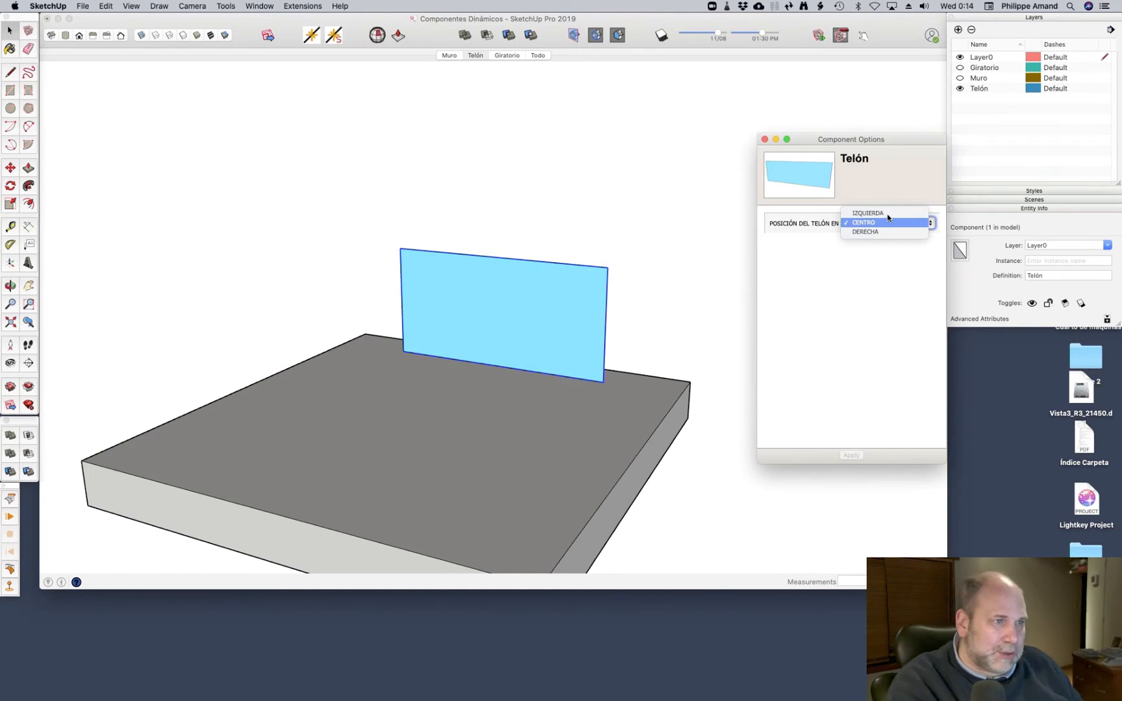
left_click(899, 138)
left_click_drag(899, 138, 1085, 327)
left_click(855, 74)
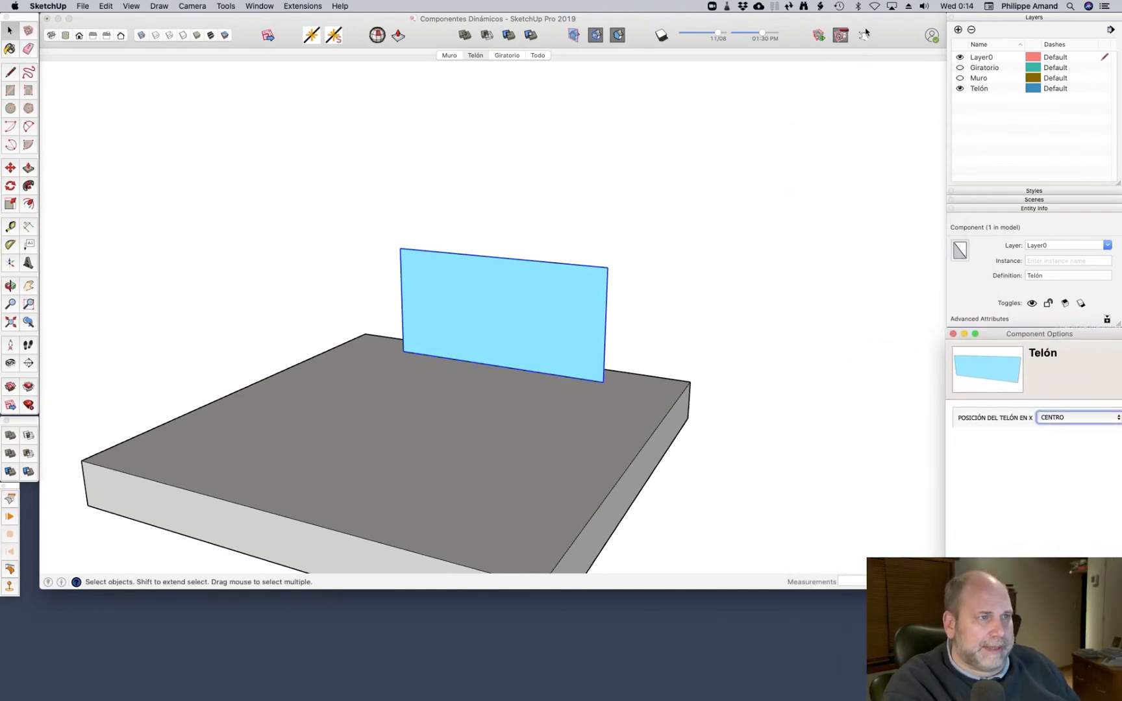
Apply the IZQUIERDA position to the Telón and raise the curtain there with the Interact tool
left_click(864, 36)
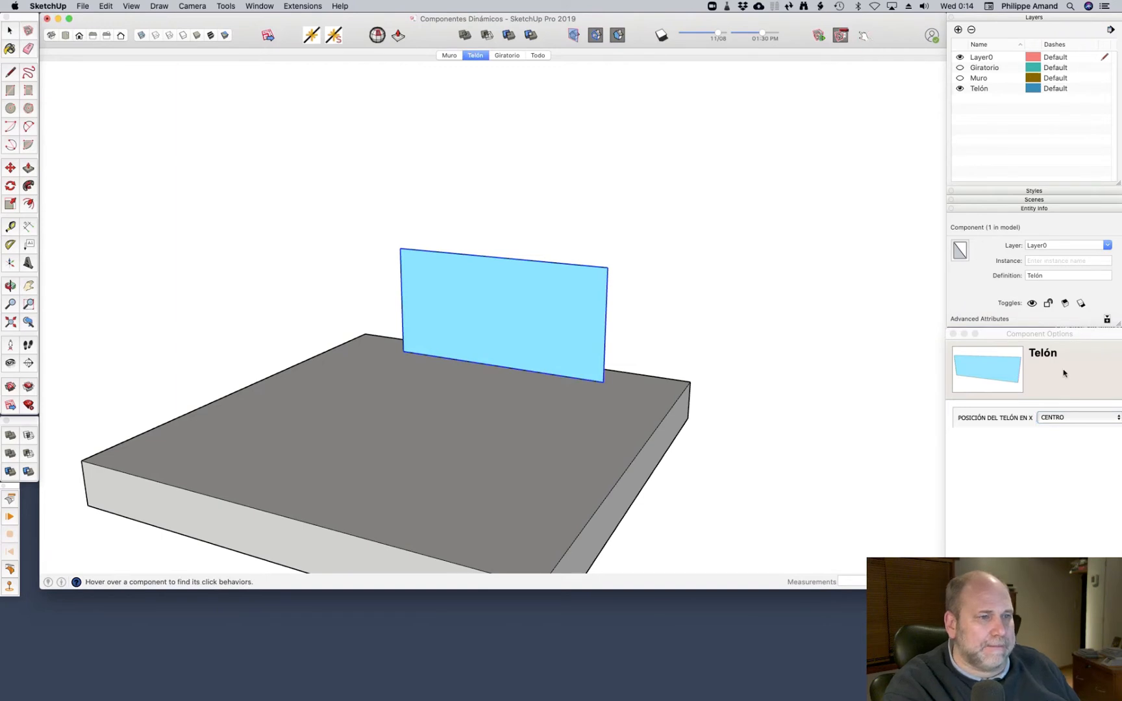
left_click(1049, 418)
left_click(1059, 414)
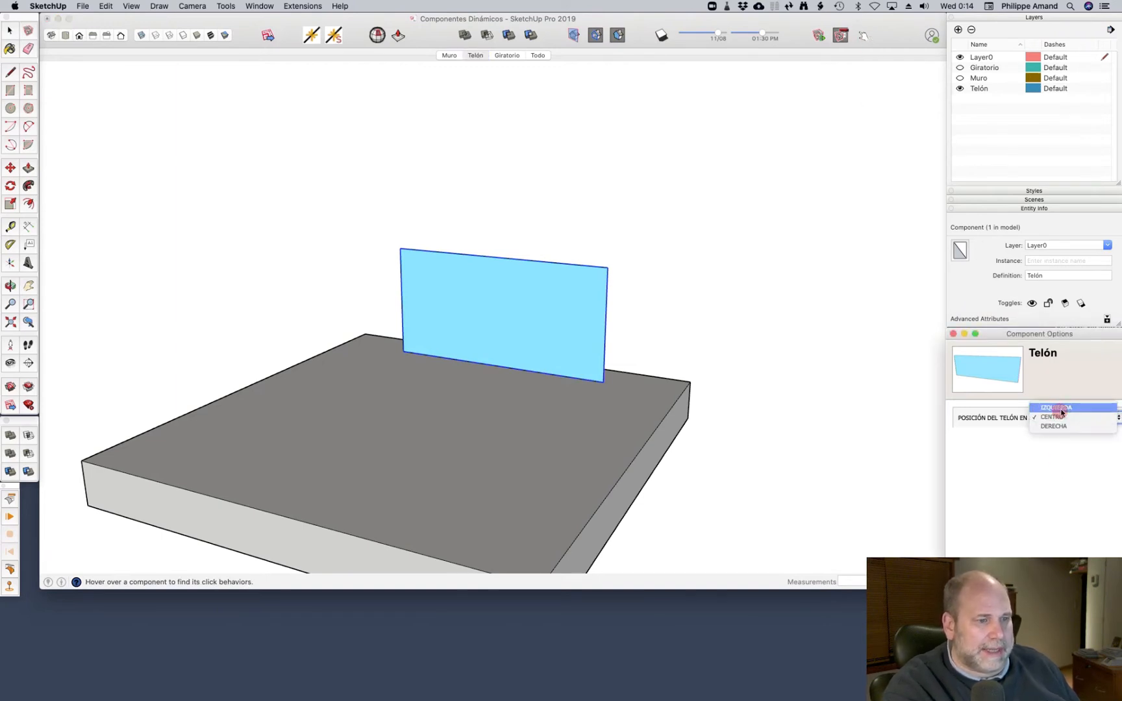
left_click(1061, 408)
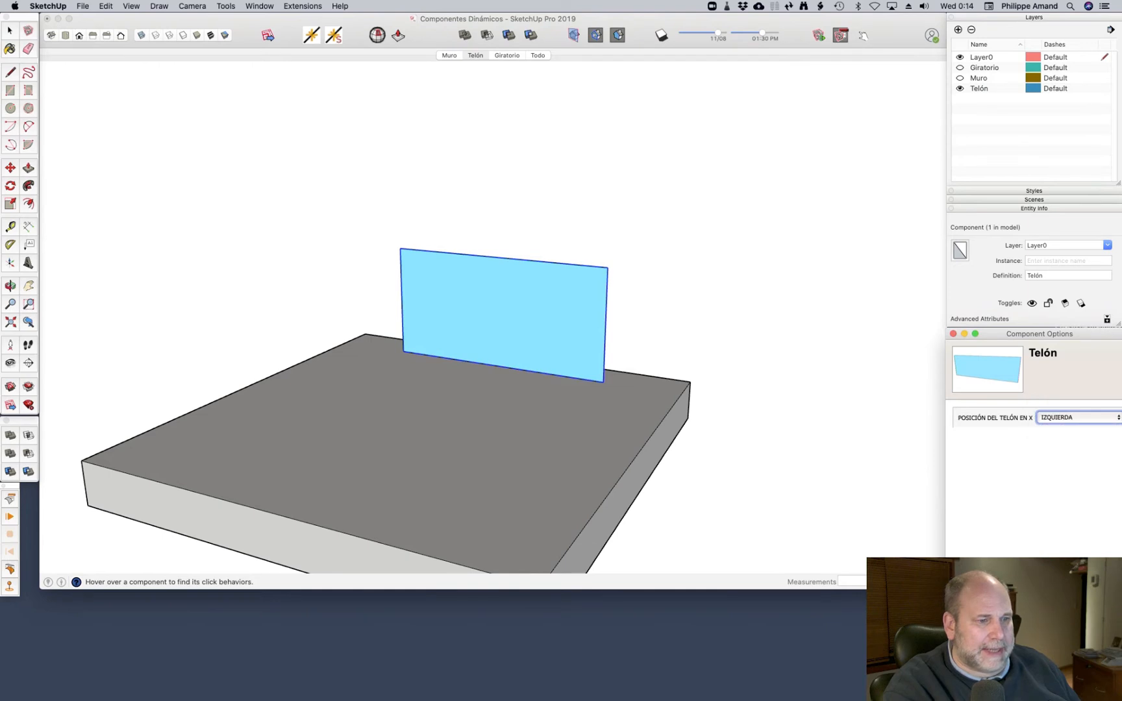
left_click(464, 310)
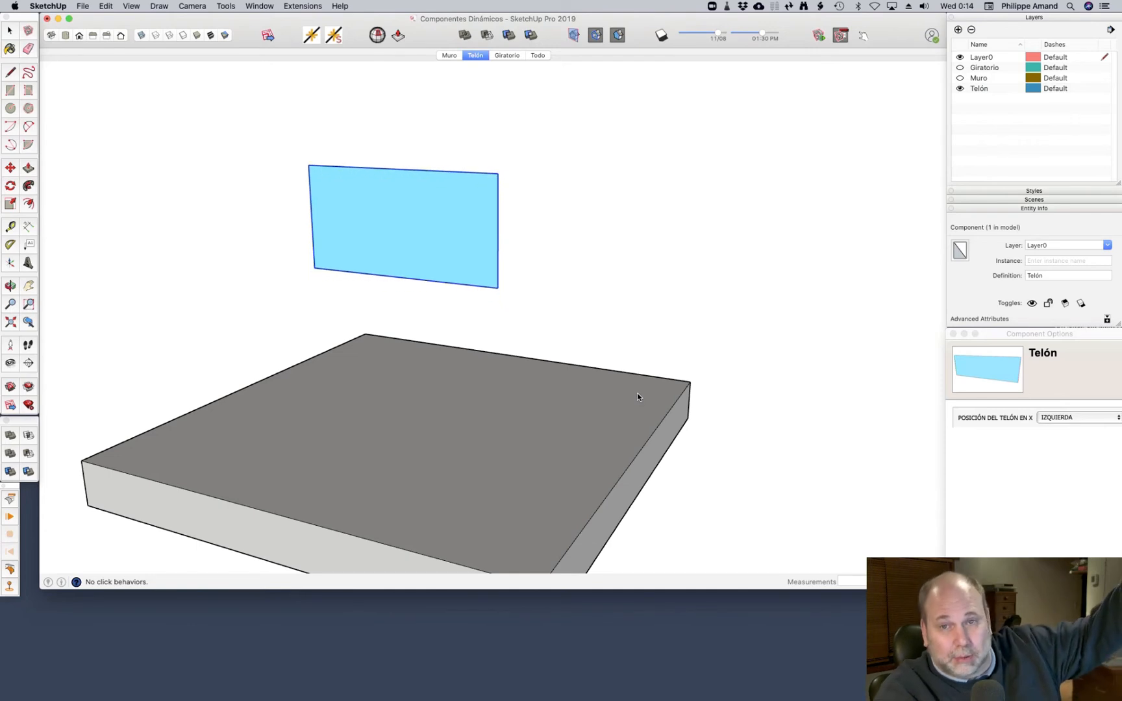
Apply the DERECHA position to the raised Telón and lower the curtain there with the Interact tool
left_click(1069, 407)
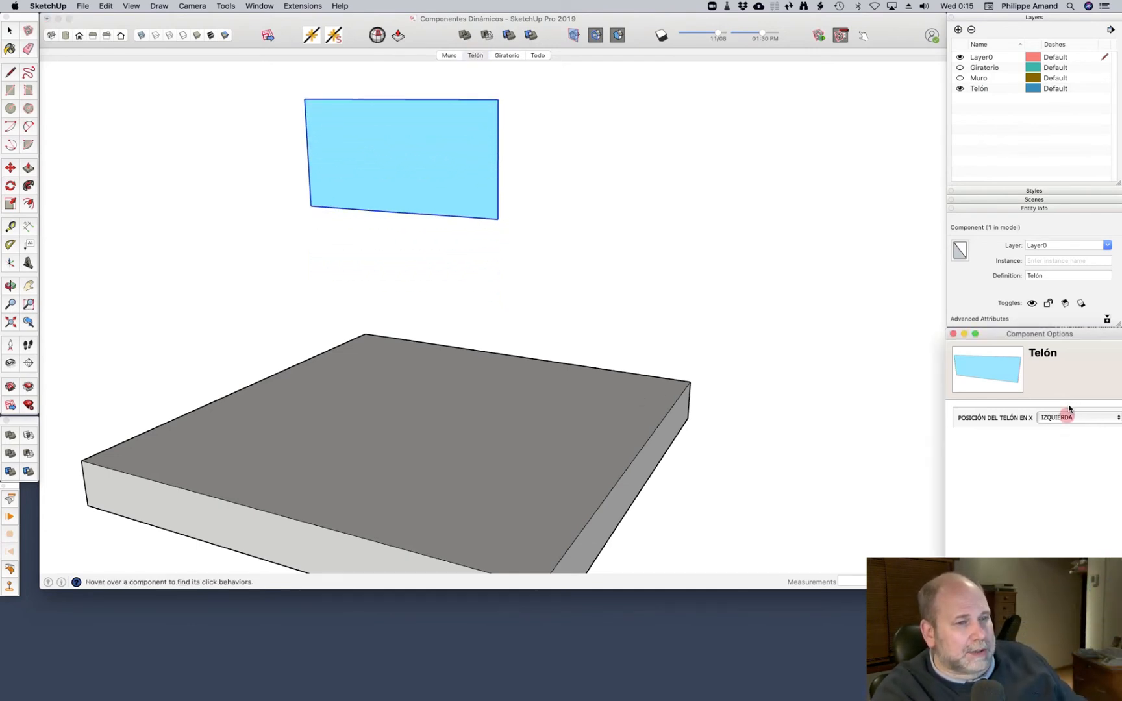
left_click(1066, 415)
left_click(1060, 433)
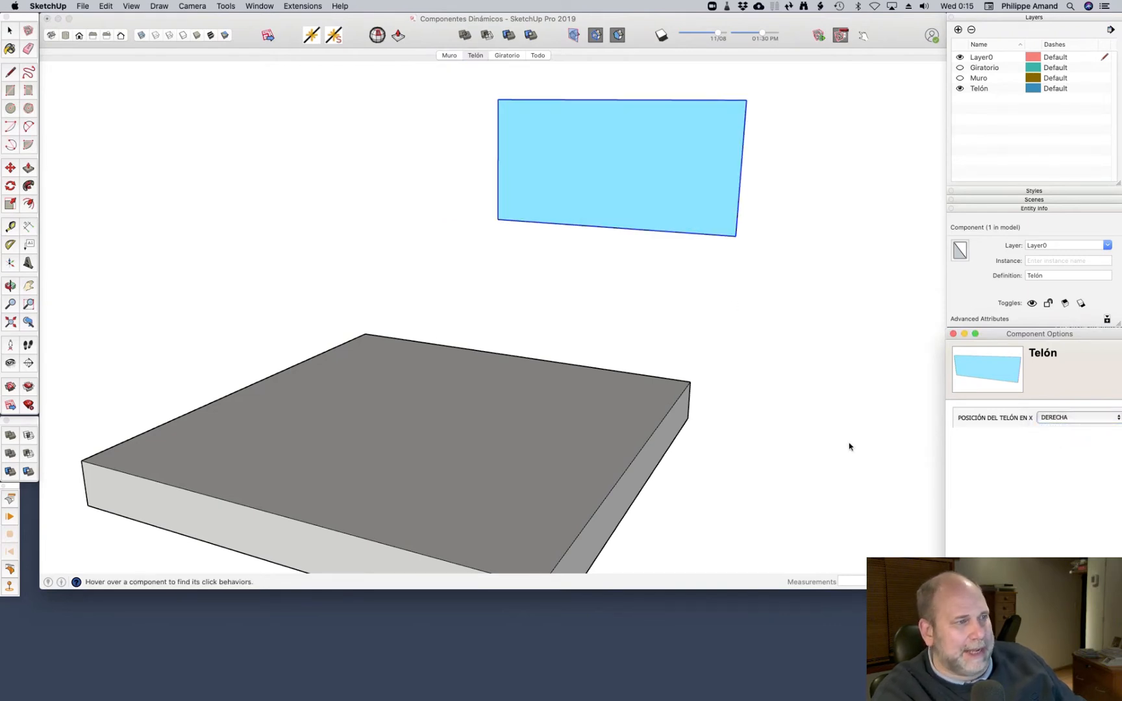
left_click(696, 178)
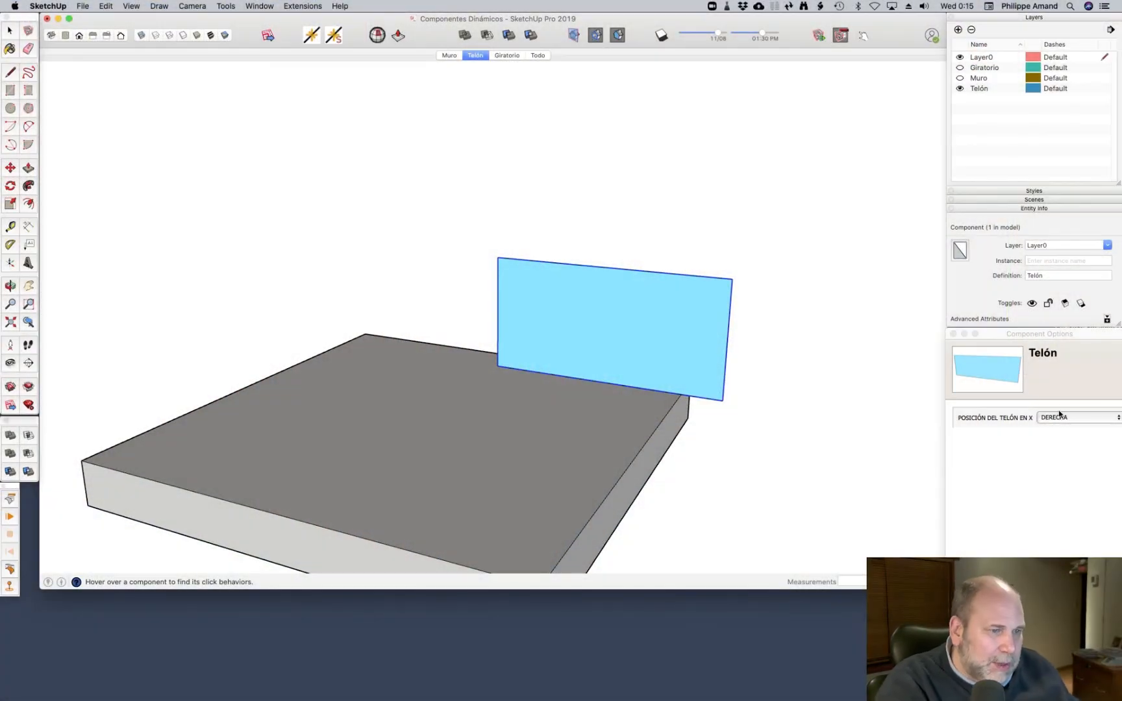
Bring the Component Options window back over the model view and apply the CENTRO position to the Telón
left_click_drag(1054, 335, 886, 228)
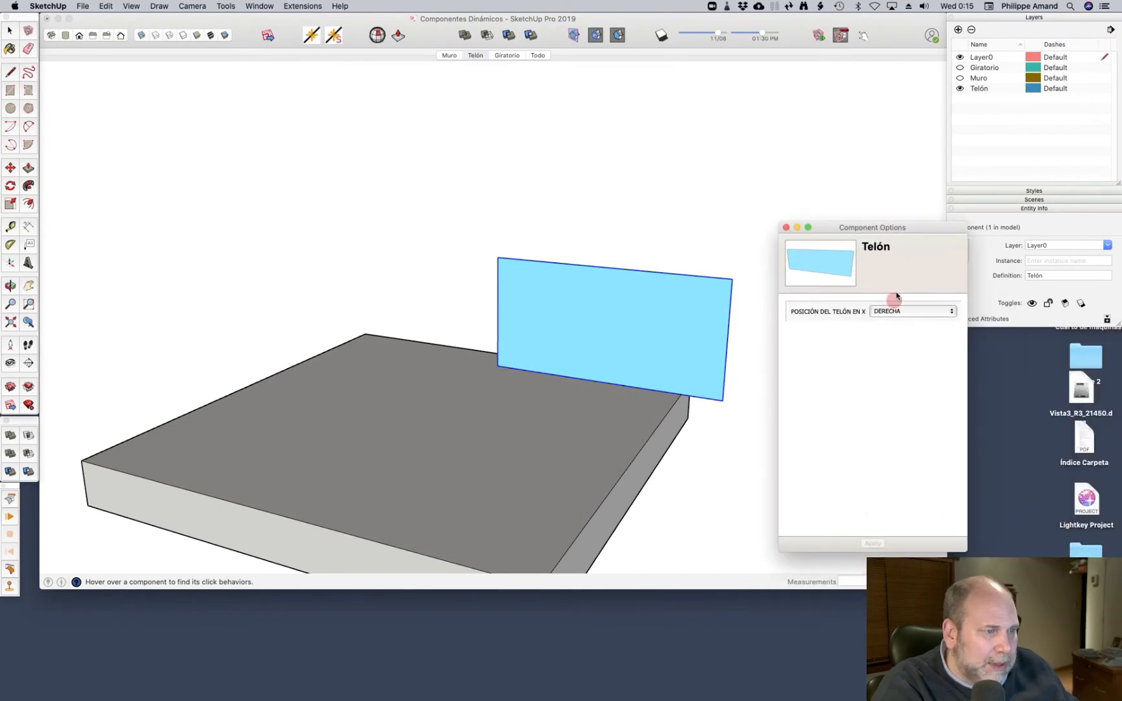
left_click(905, 311)
left_click(914, 300)
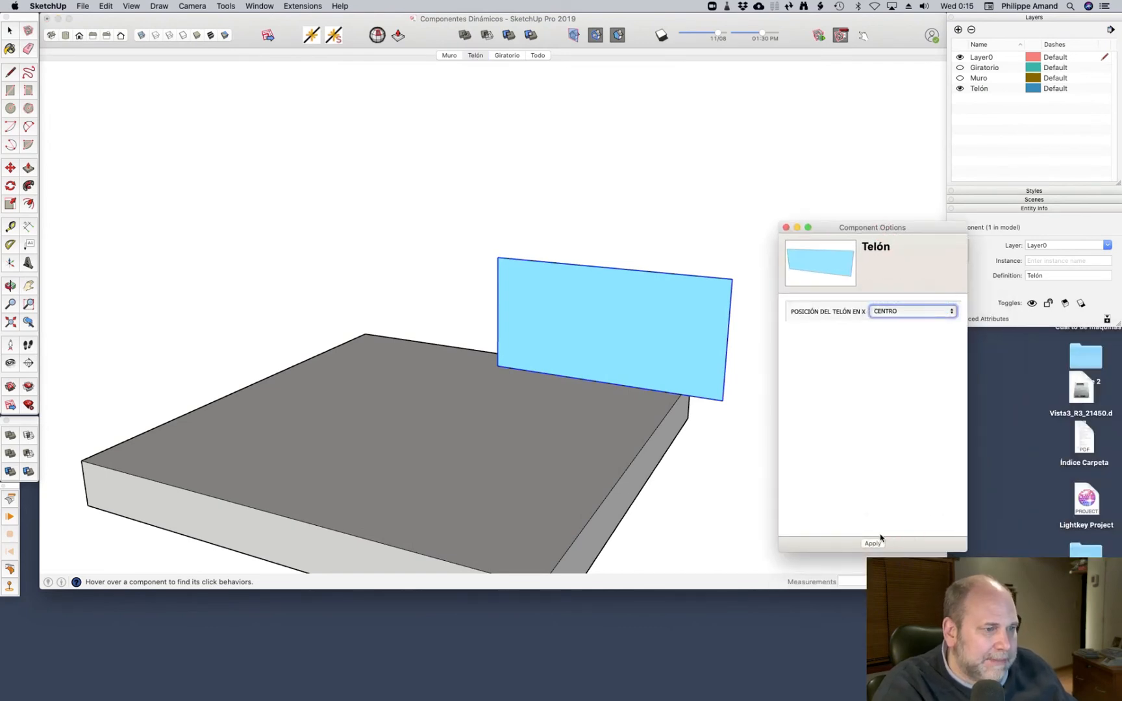
left_click(873, 544)
Make the Telón's X attribute editable as a textbox displayed in meters, apply it, and close Component Attributes
left_click(819, 35)
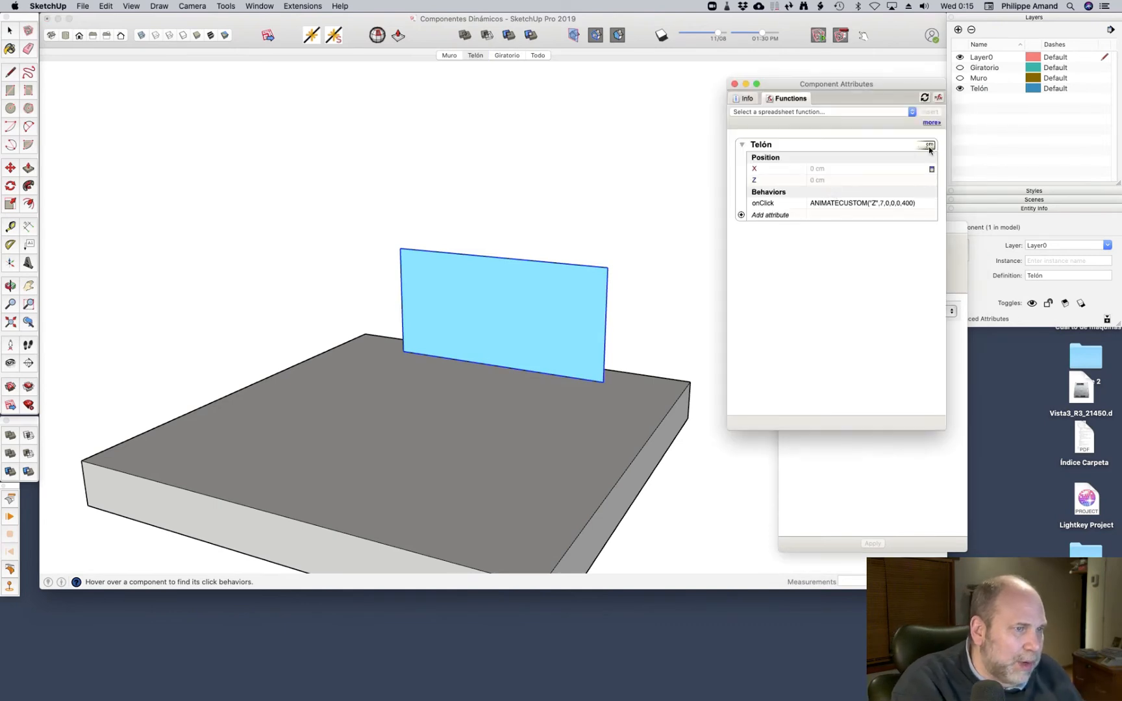
left_click(932, 169)
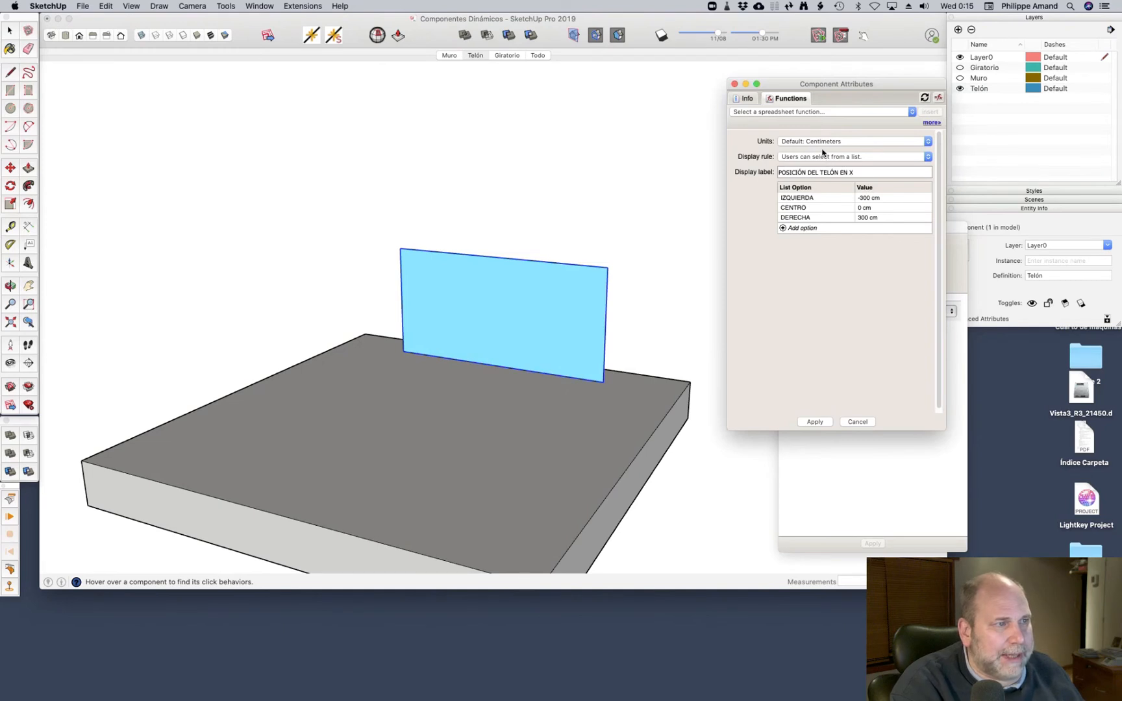
left_click(826, 154)
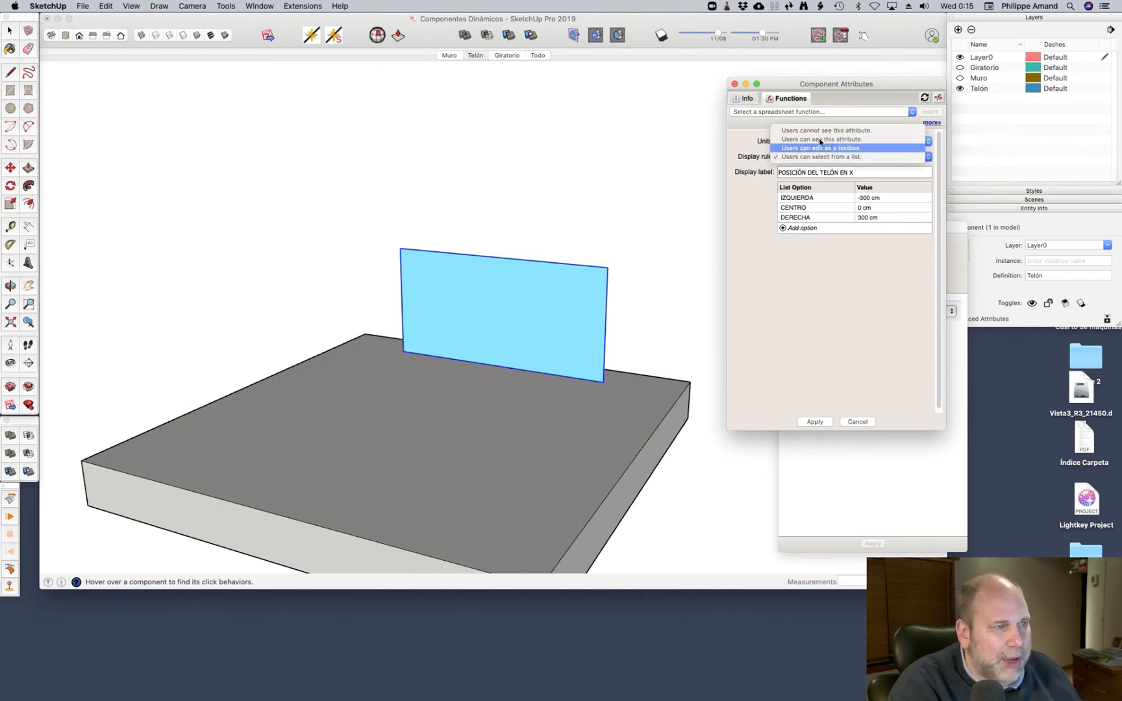
left_click(818, 148)
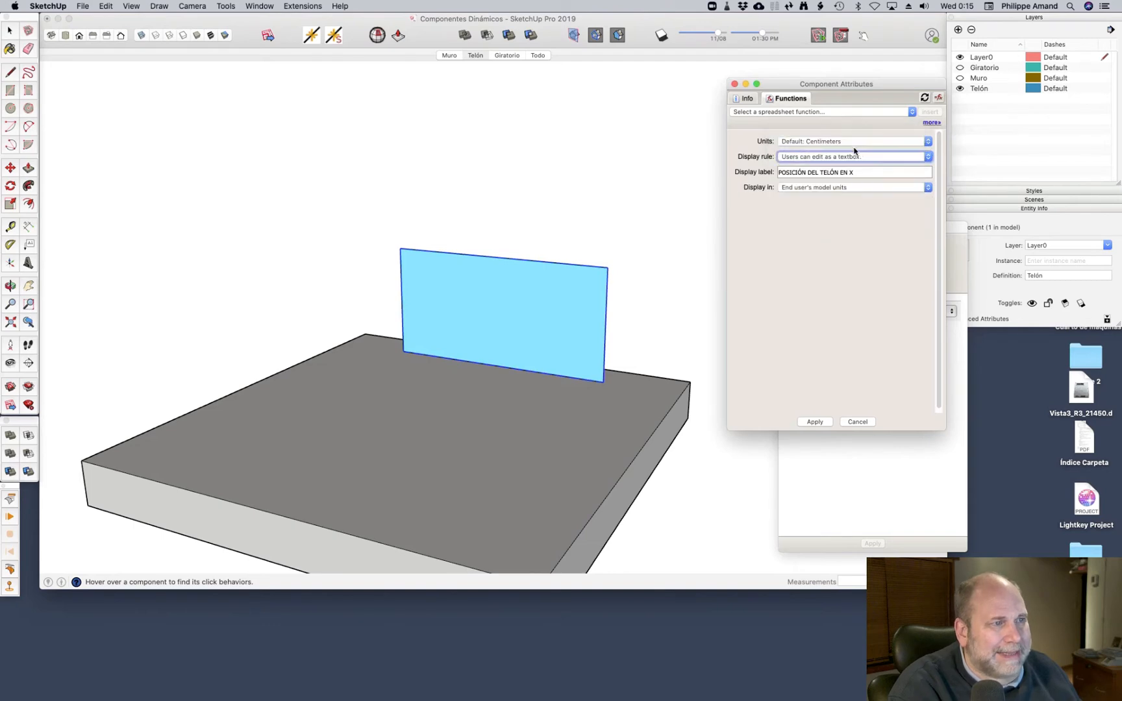
left_click(838, 187)
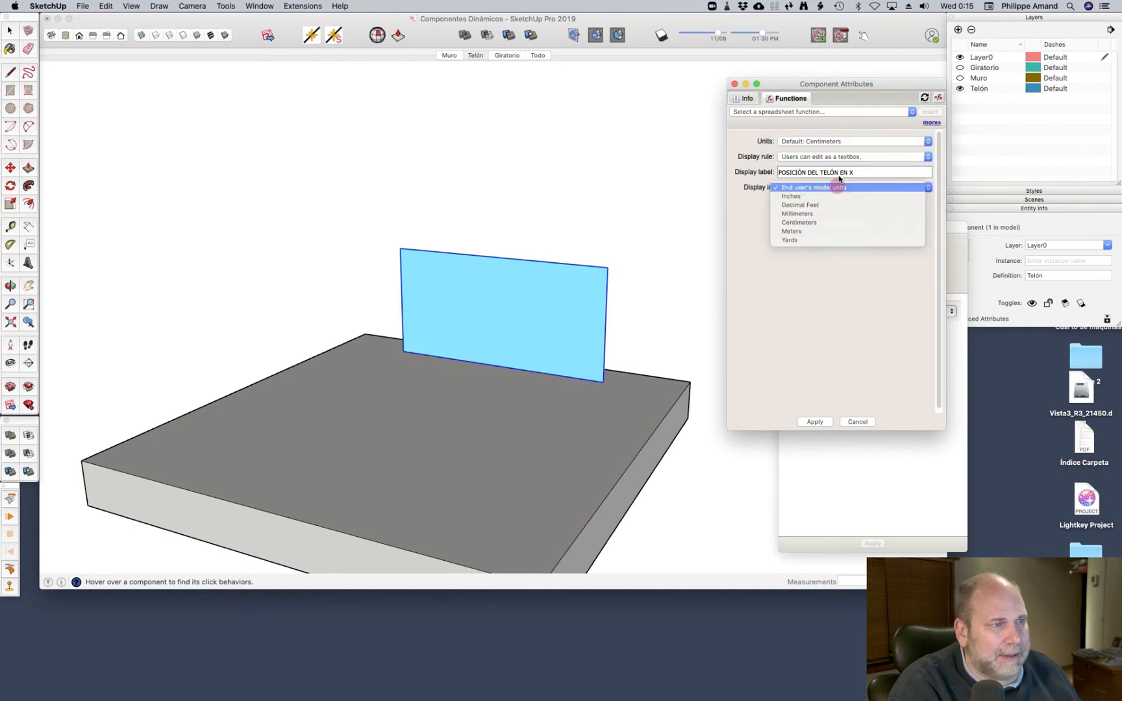
left_click(843, 231)
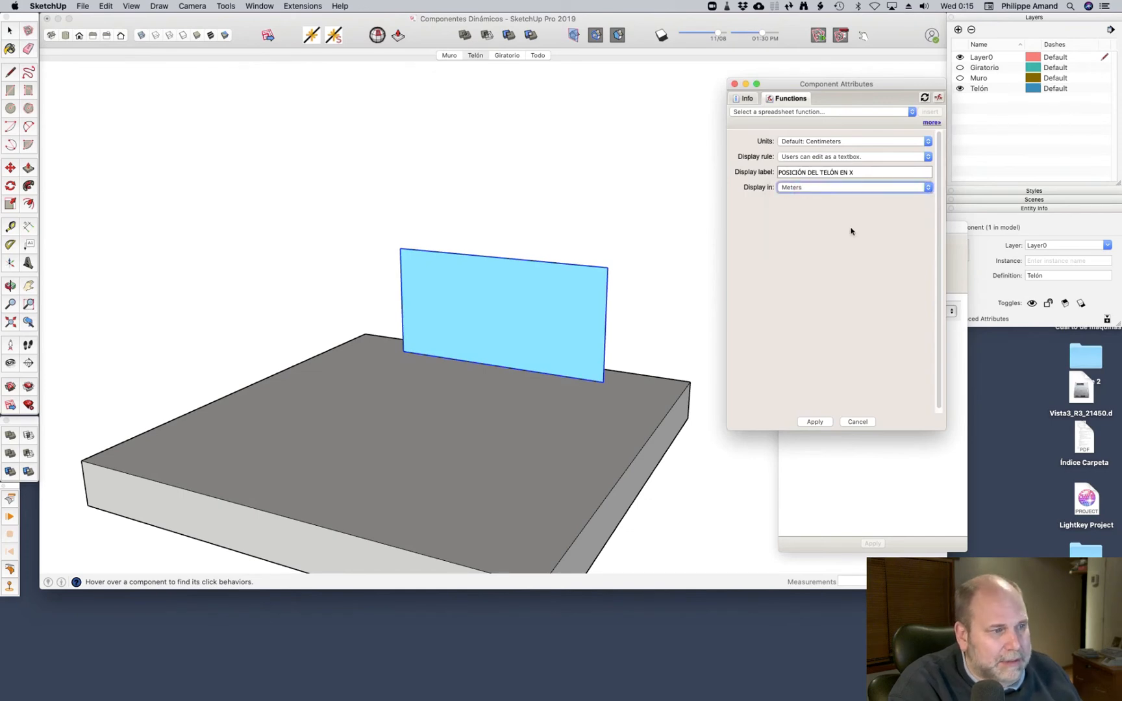
left_click(816, 421)
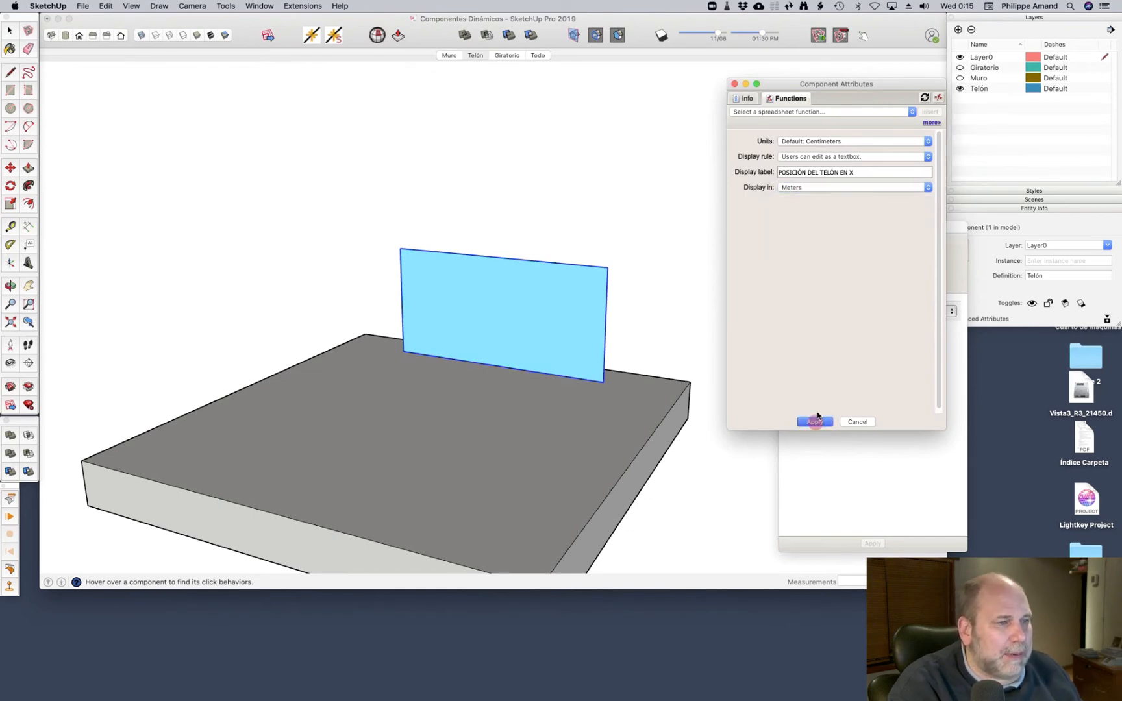
left_click(735, 84)
Move Component Options clear of the curtain and test the Telón's X position with 3 m and then -2 m
left_click_drag(877, 223, 831, 130)
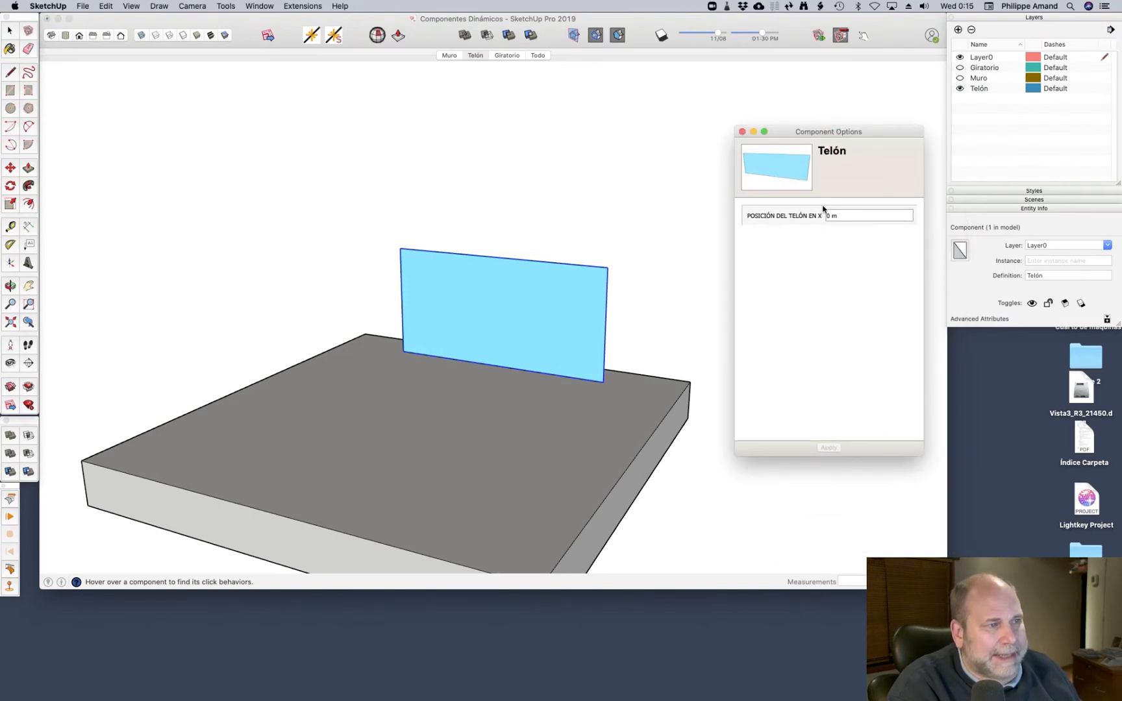
left_click_drag(850, 213, 816, 246)
left_click(864, 211)
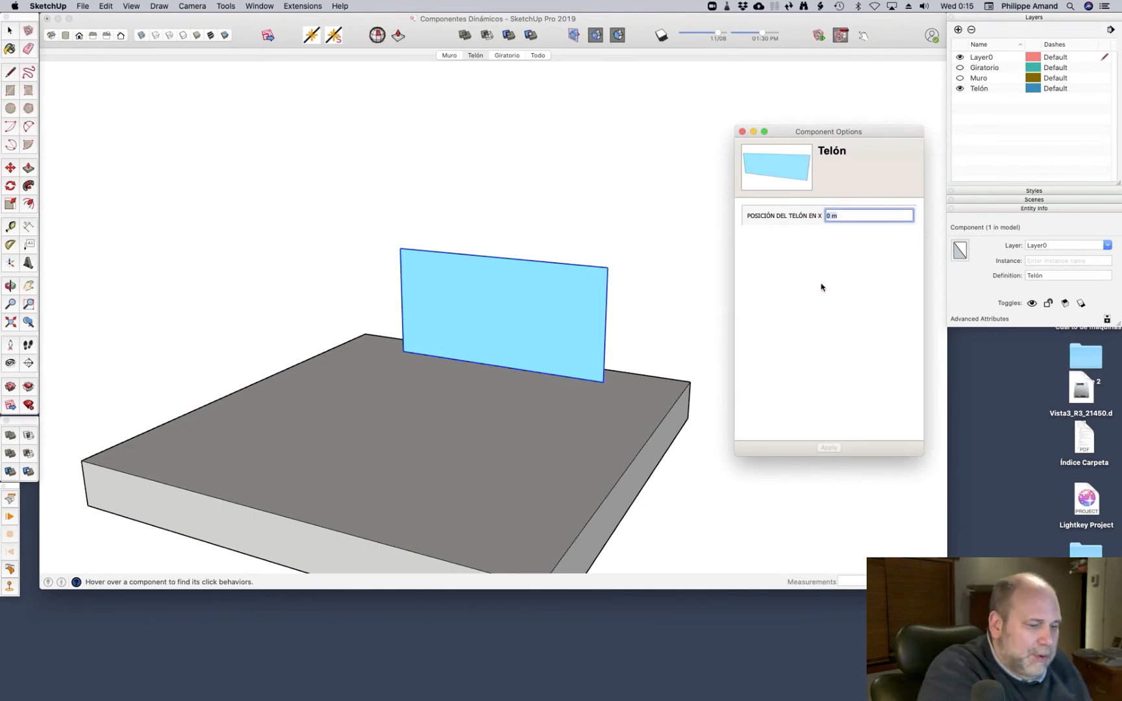
type("3")
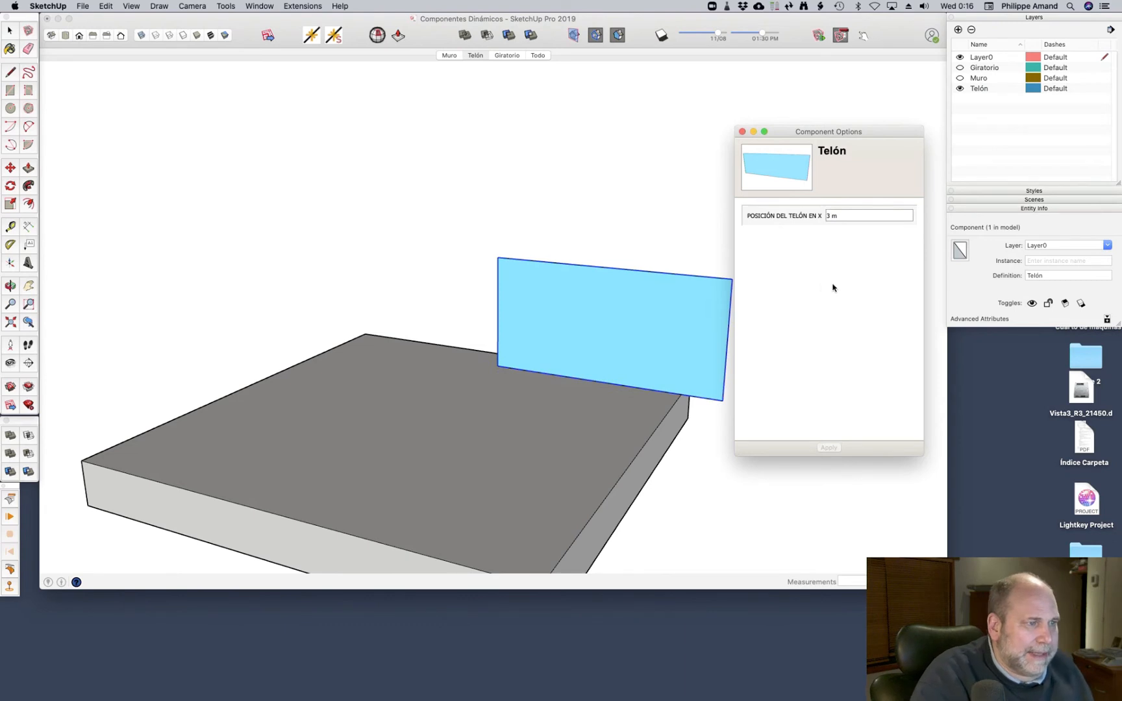
left_click(852, 214)
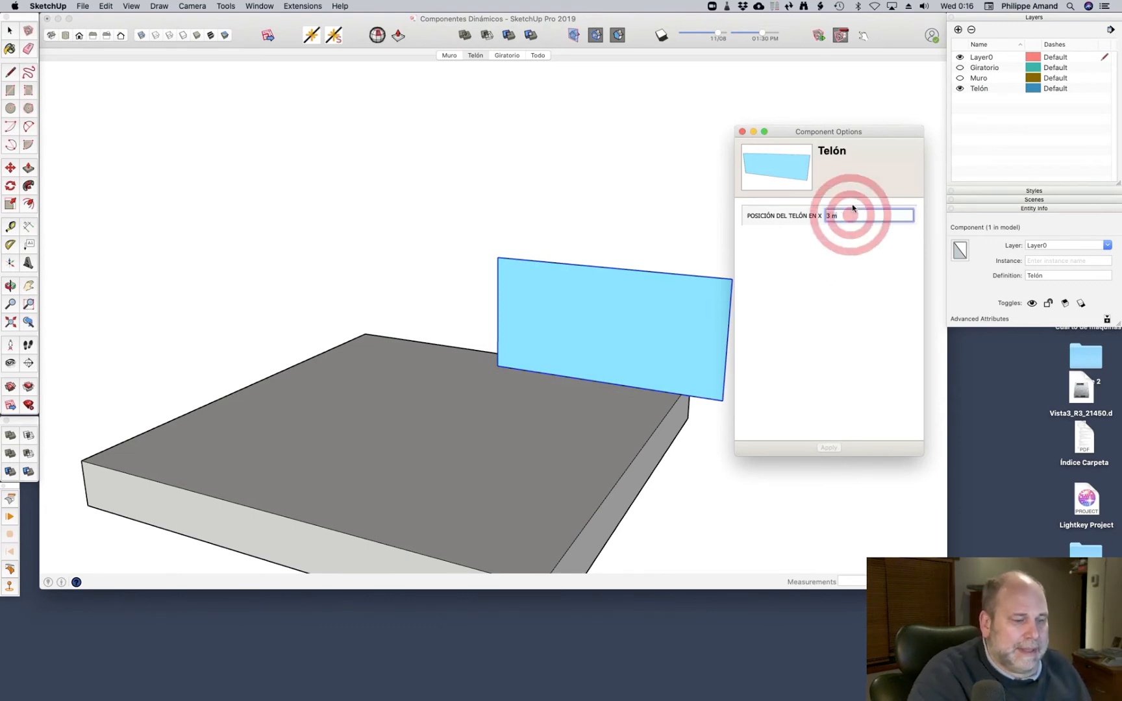
key("BackSpace")
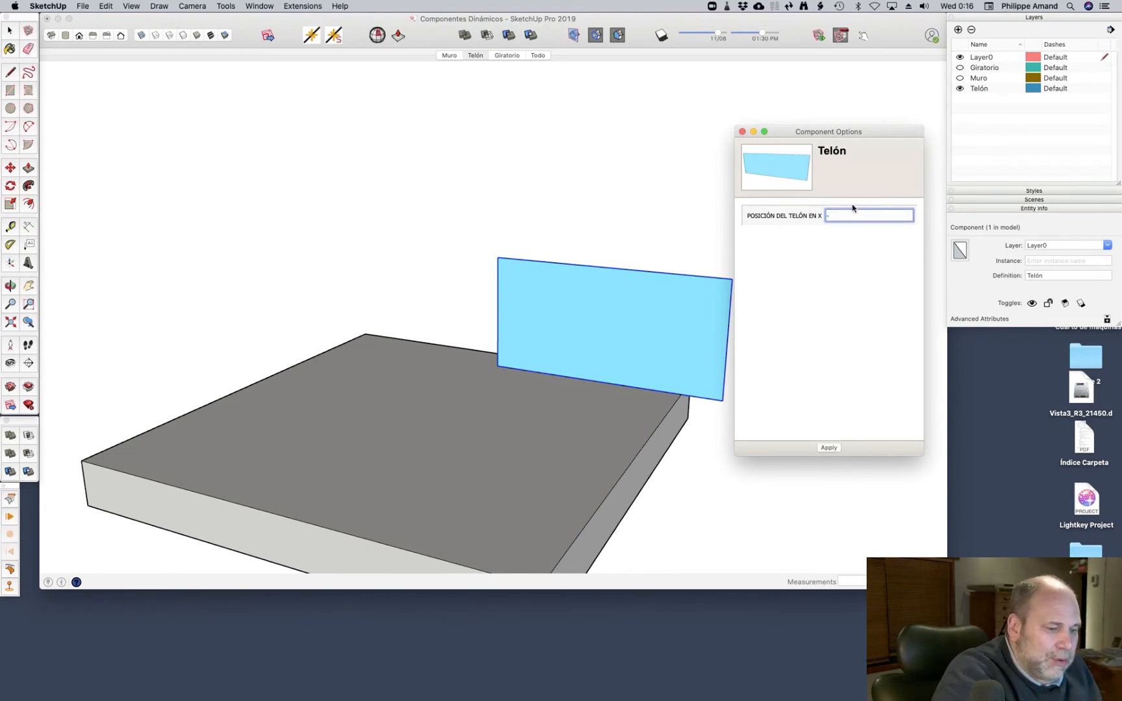
type("-2")
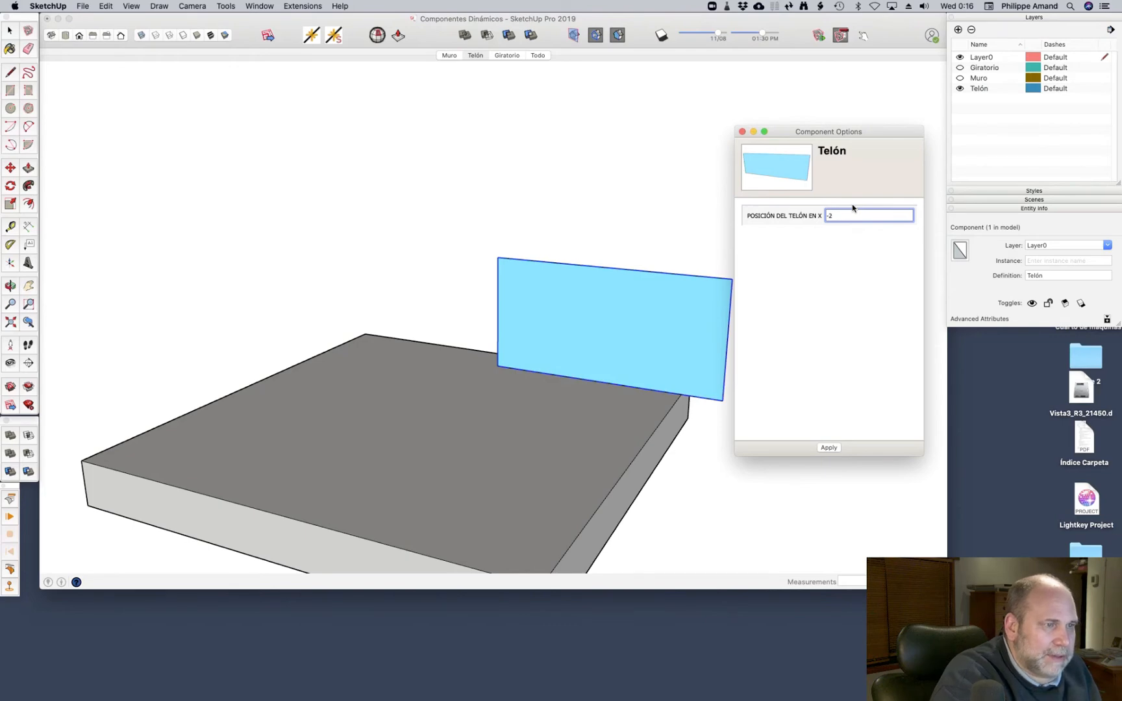
key("Return")
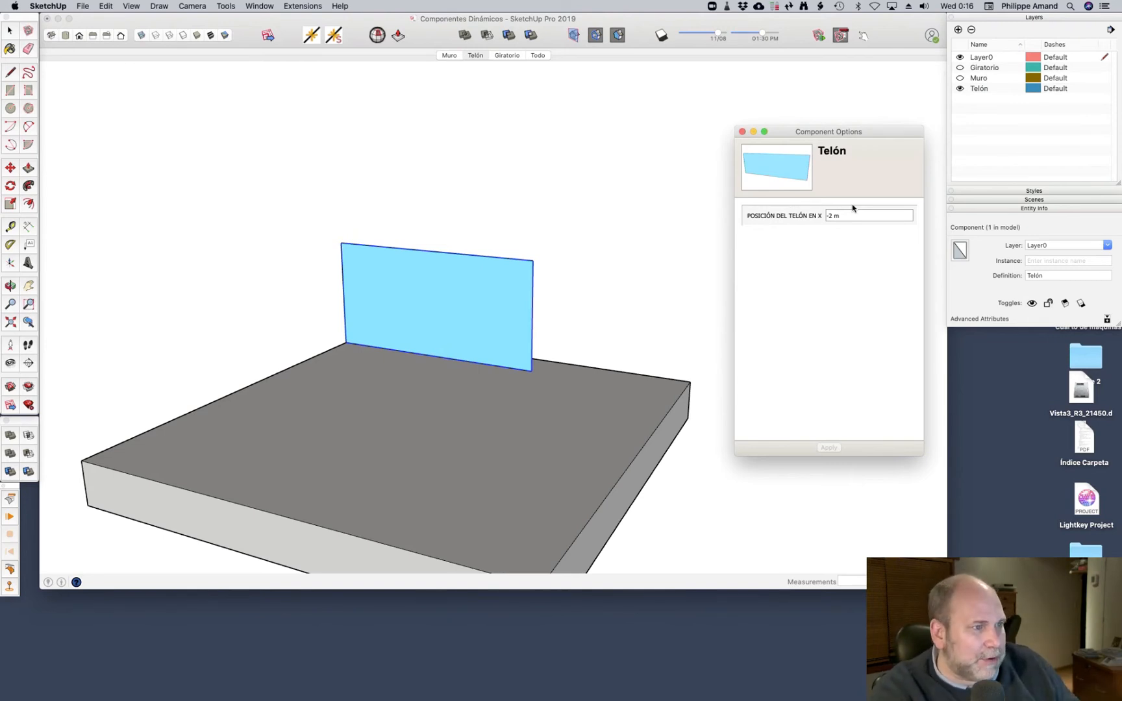
Park the Component Options window beneath Entity Info, then show the Giratorio scene with nothing selected
left_click_drag(844, 132, 1065, 323)
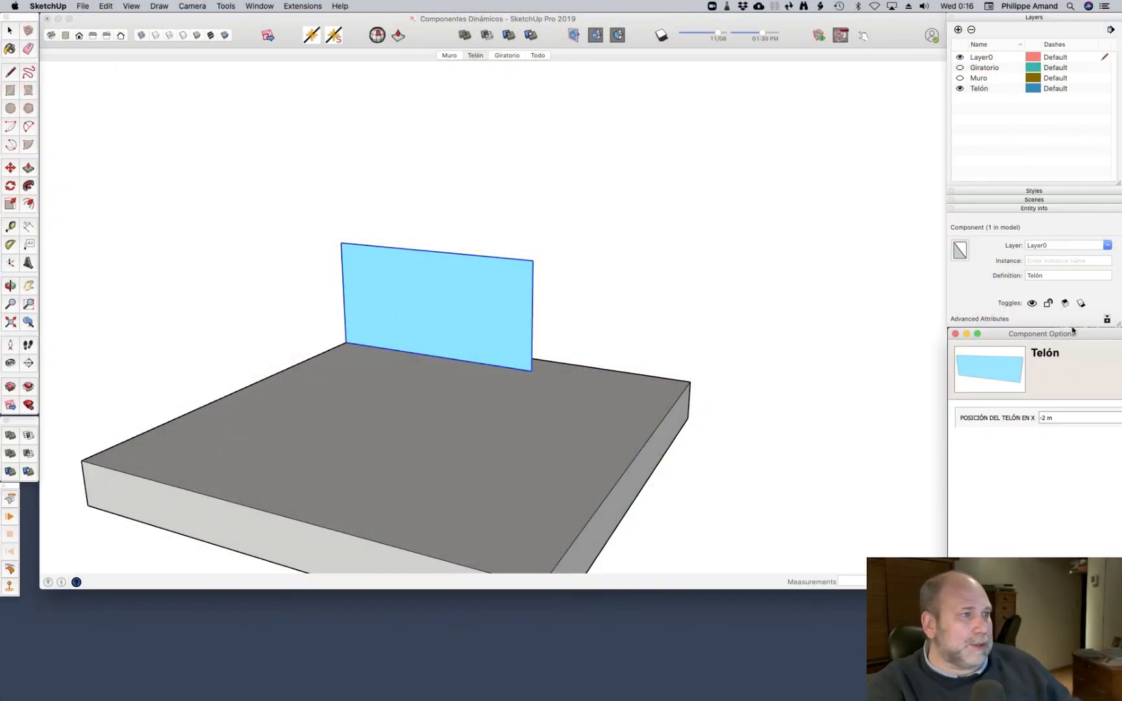
left_click(507, 56)
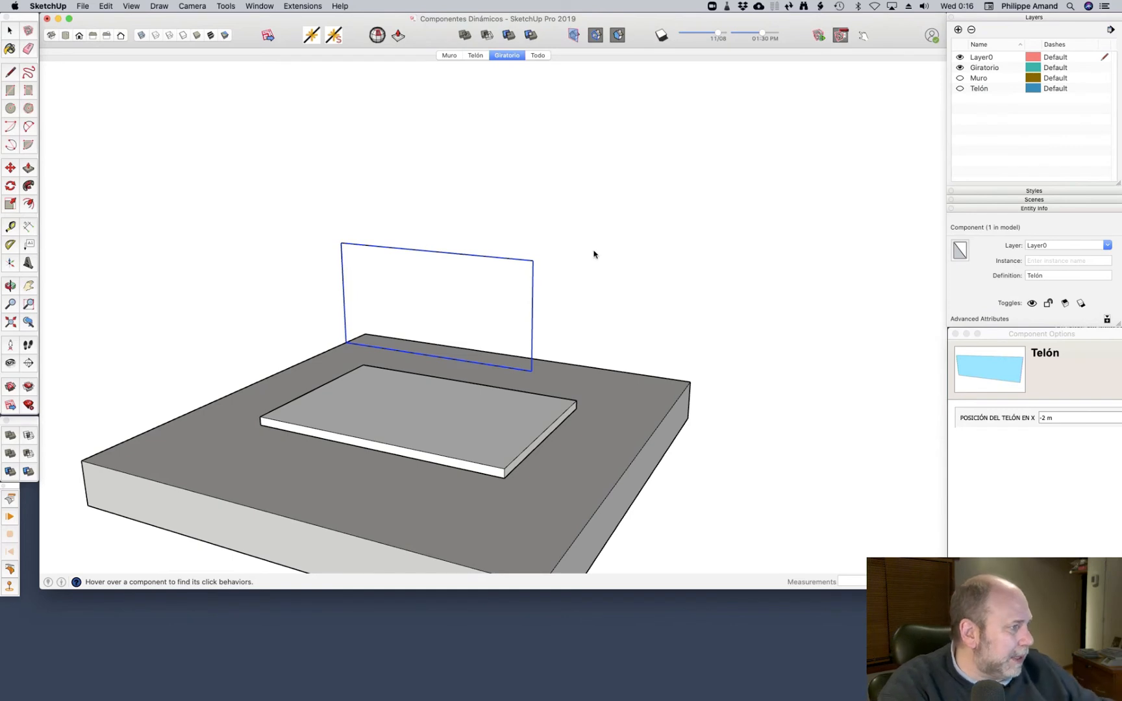
left_click(273, 205)
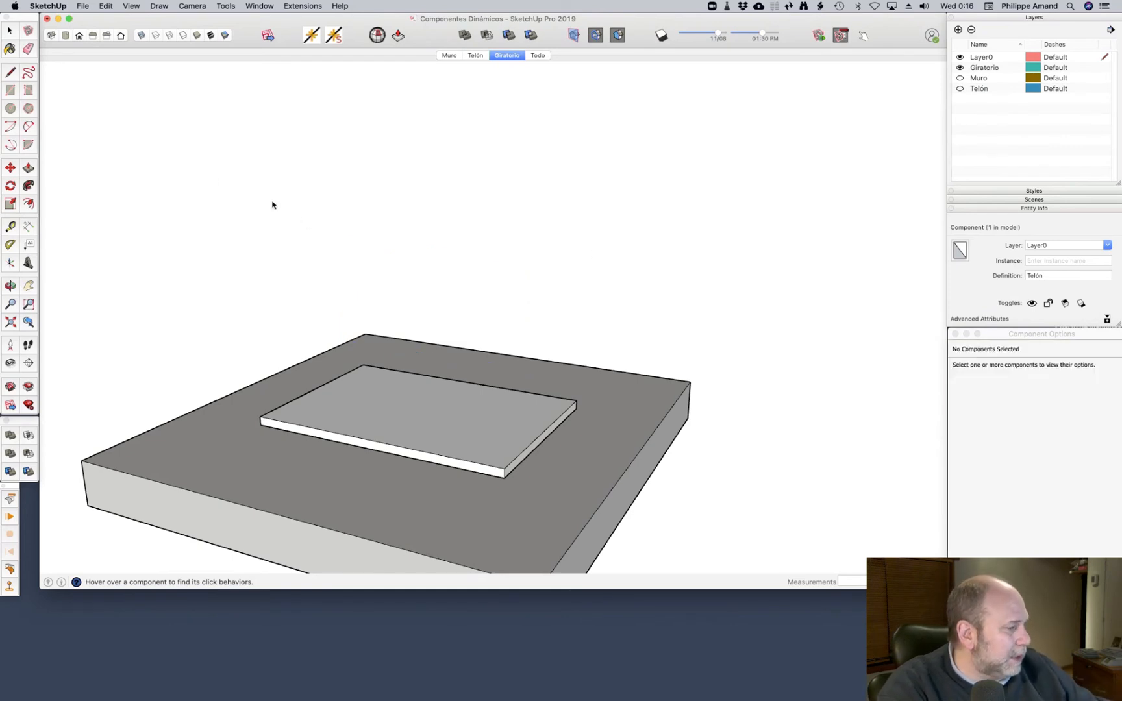
Paint the Giratorio platform with the brown plank-grain texture from the Wood materials and close the Colors window
middle_click_drag(343, 303, 389, 464)
left_click(11, 47)
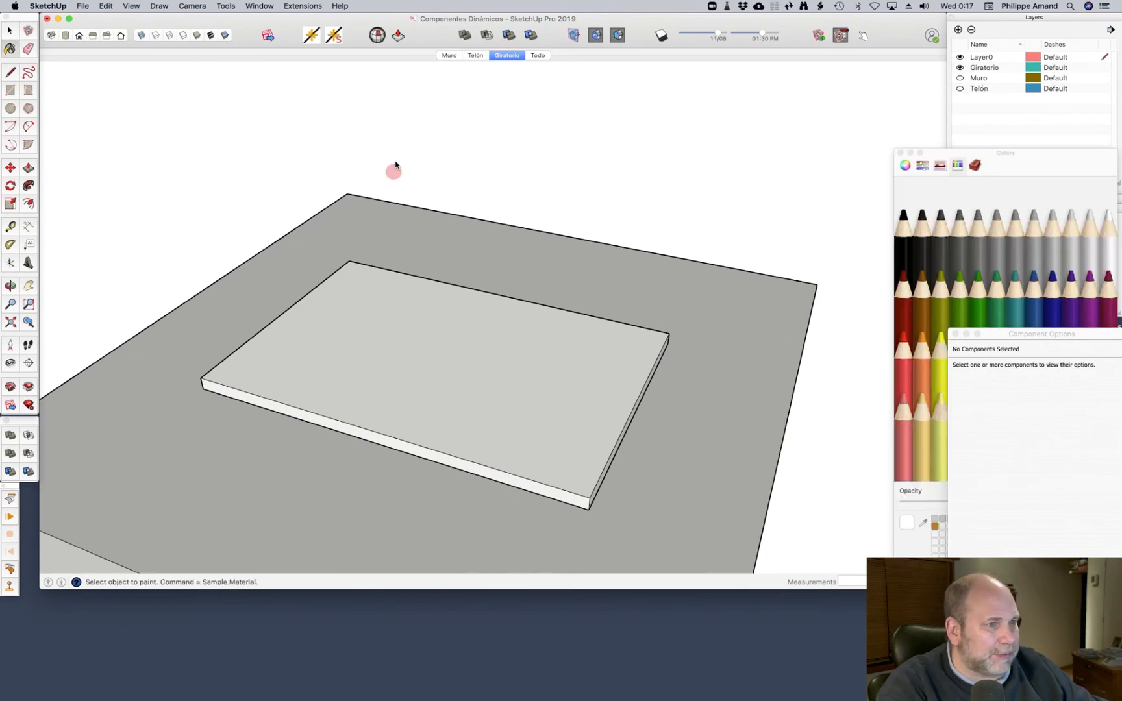
mouse_move(997, 333)
left_mouse_down()
mouse_move(901, 441)
mouse_move(910, 346)
left_mouse_up()
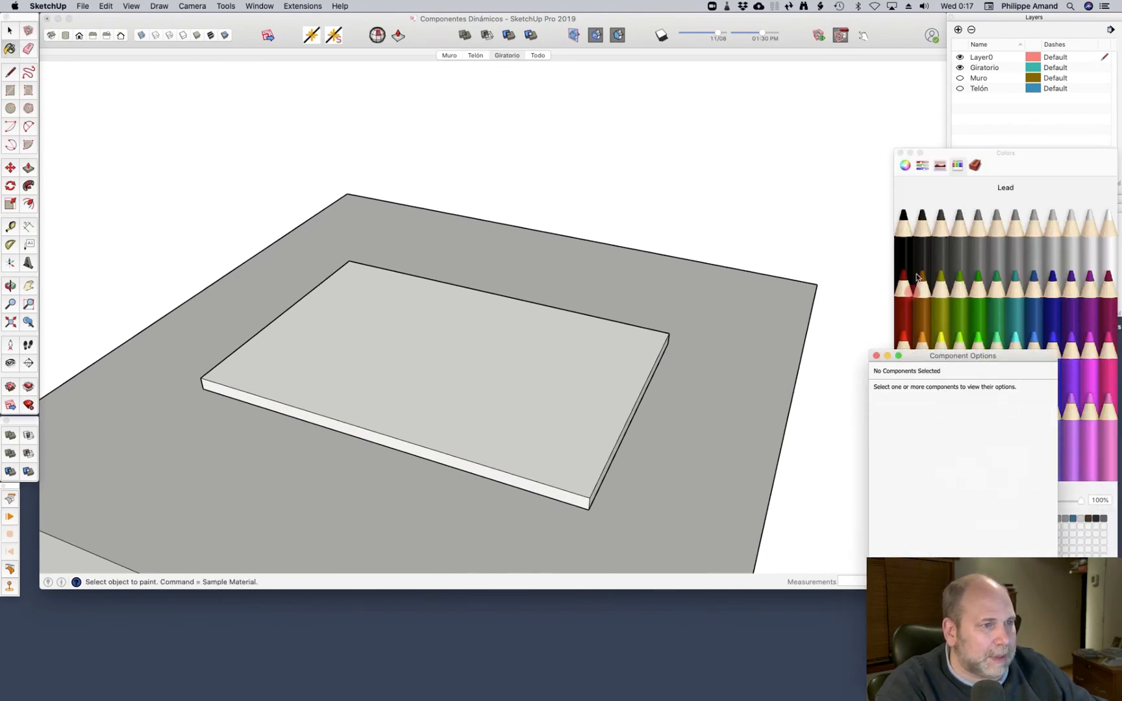
left_click(975, 165)
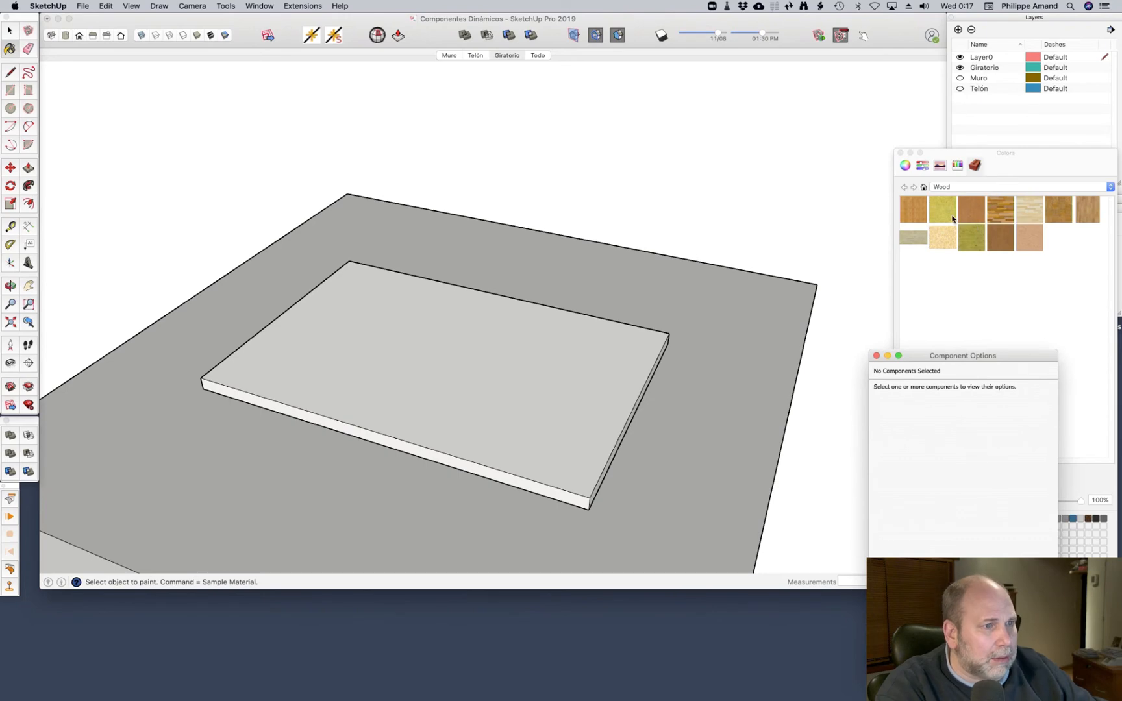
left_click(971, 213)
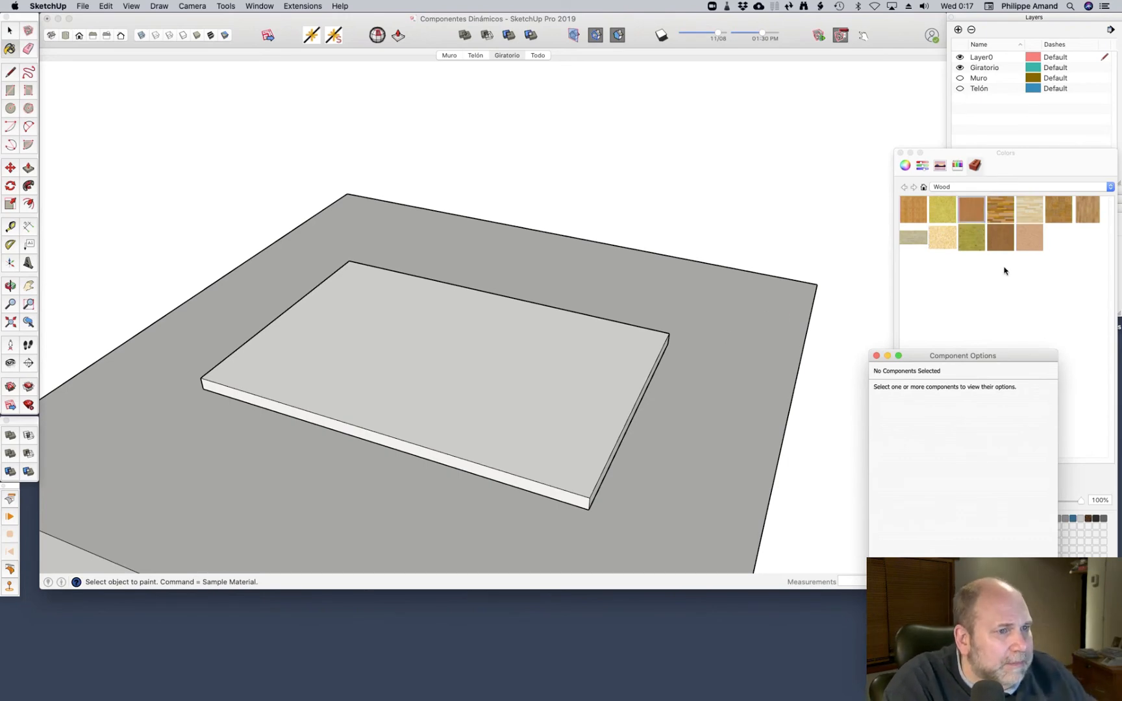
left_click(1089, 209)
left_click(504, 389)
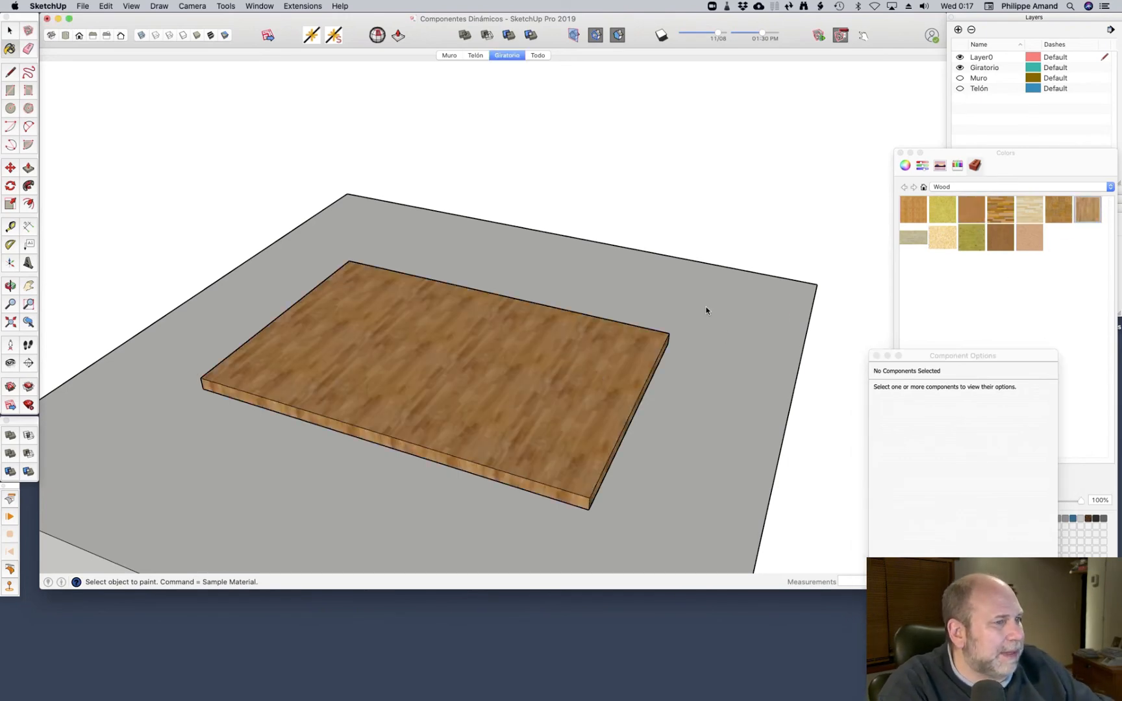
left_click(901, 152)
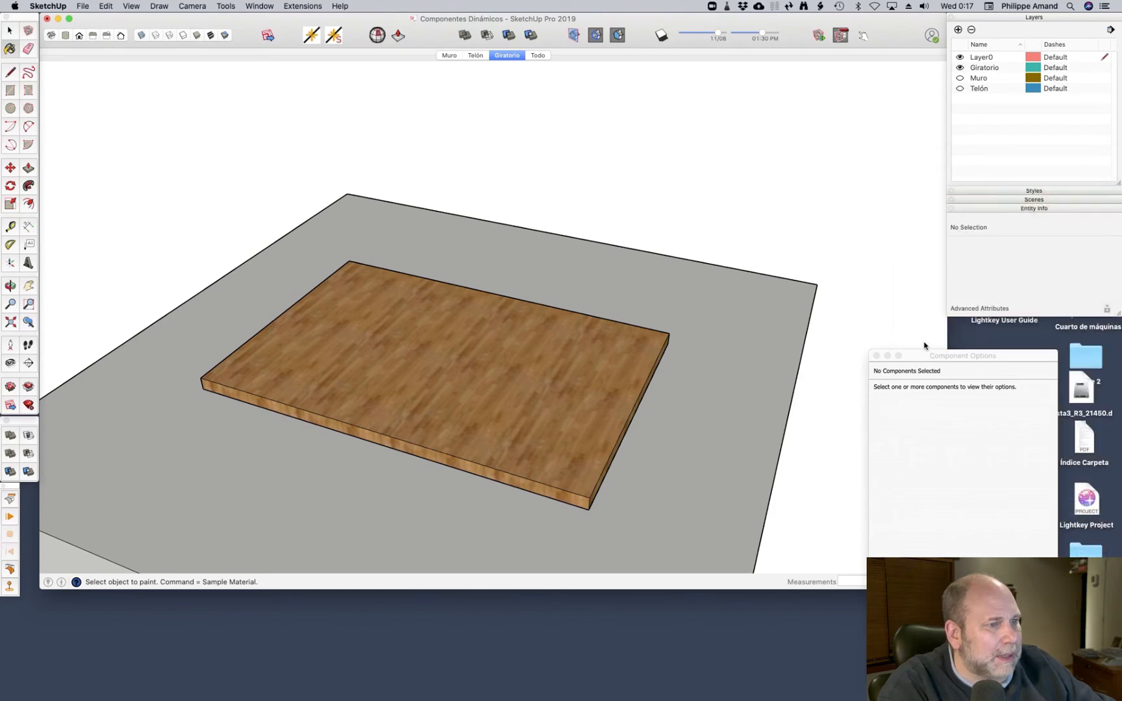
Close Component Options, open Component Attributes, and place that window beneath Entity Info
left_click_drag(924, 356, 945, 322)
left_click(941, 328)
left_click(819, 35)
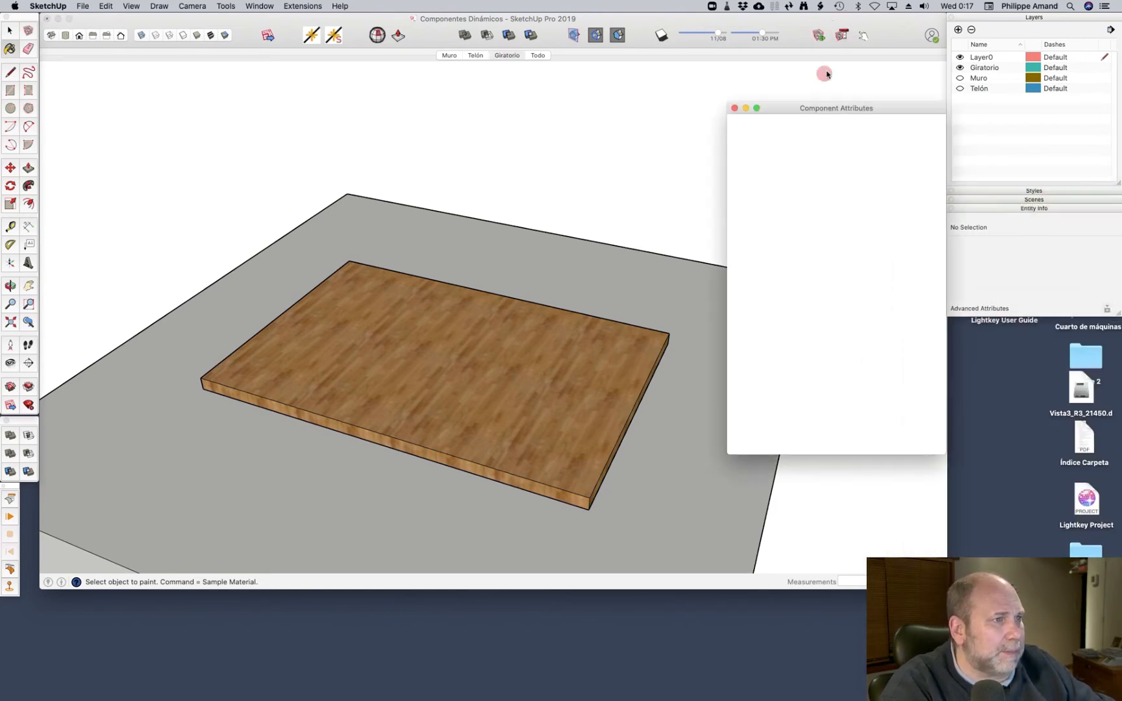
left_click_drag(832, 109, 1007, 324)
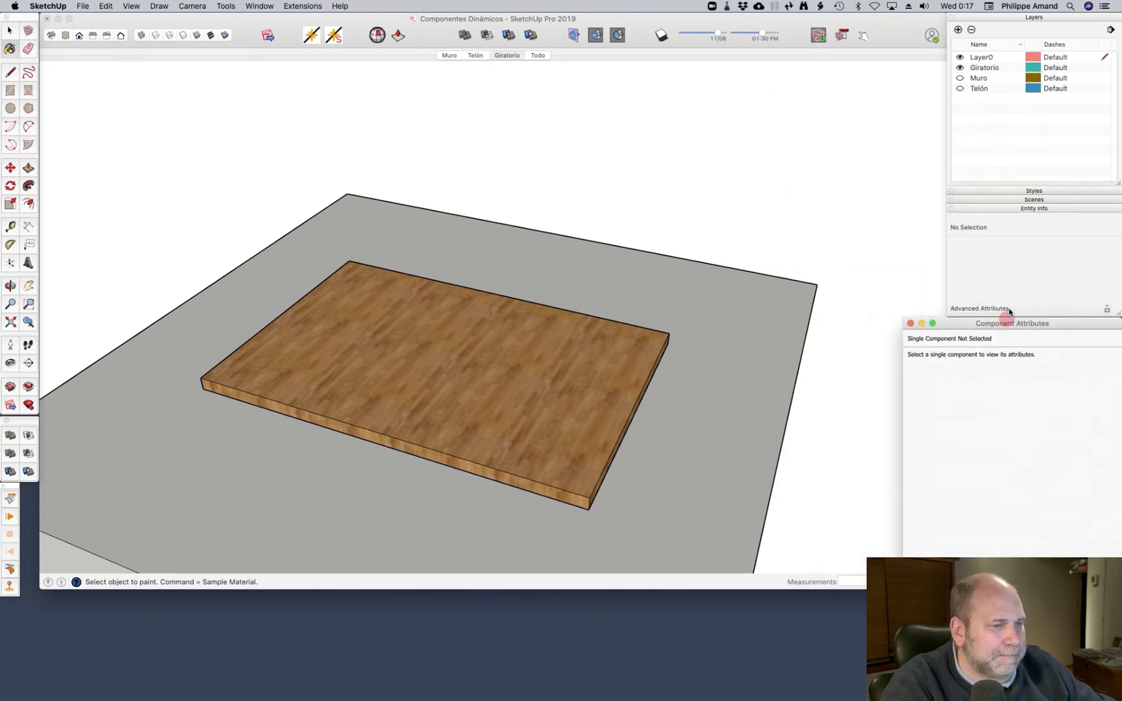
Select the wooden Giratorio platform to display its dynamic component attributes
left_click(9, 30)
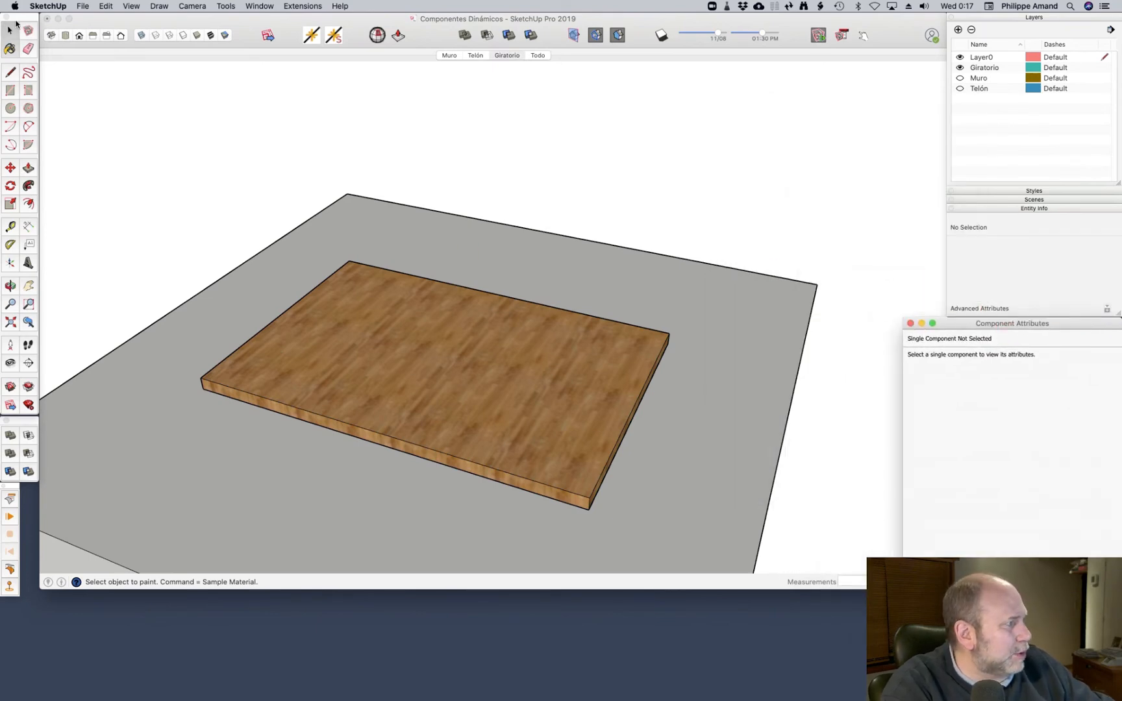
left_click(444, 140)
left_click(482, 344)
scroll(465, 443, "up", 2)
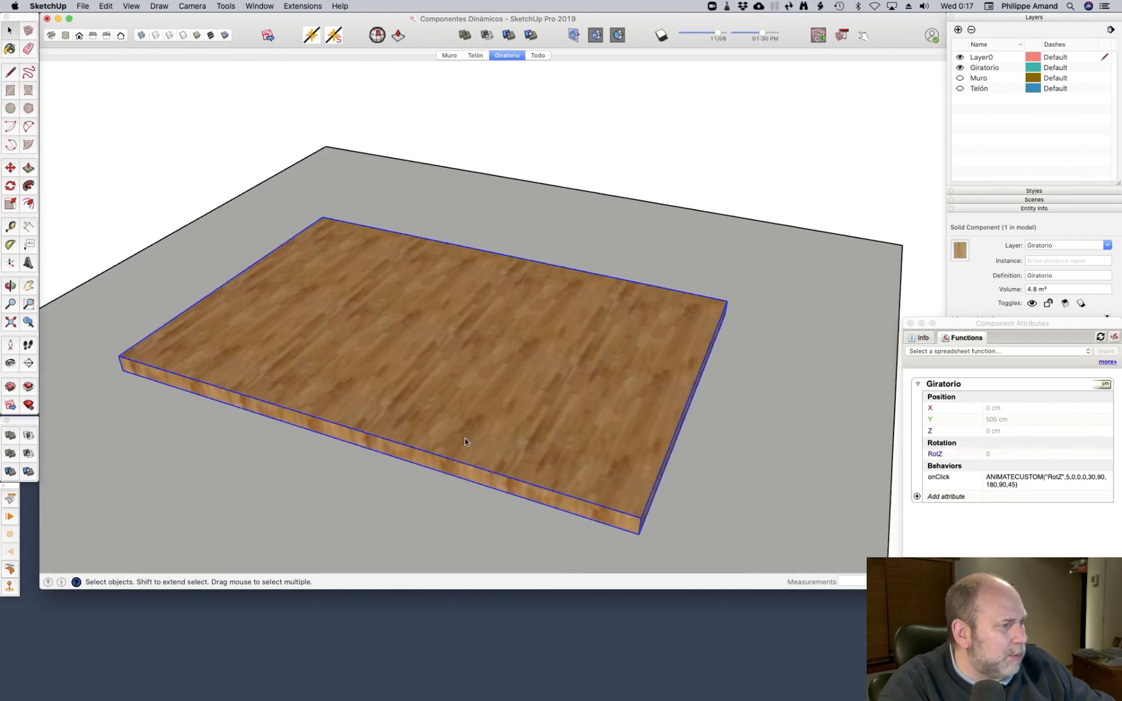
Open the Giratorio component for editing and examine where its axes origin lies within the platform, using X-ray view
middle_click_drag(465, 442, 431, 408)
scroll(431, 408, "up", 2)
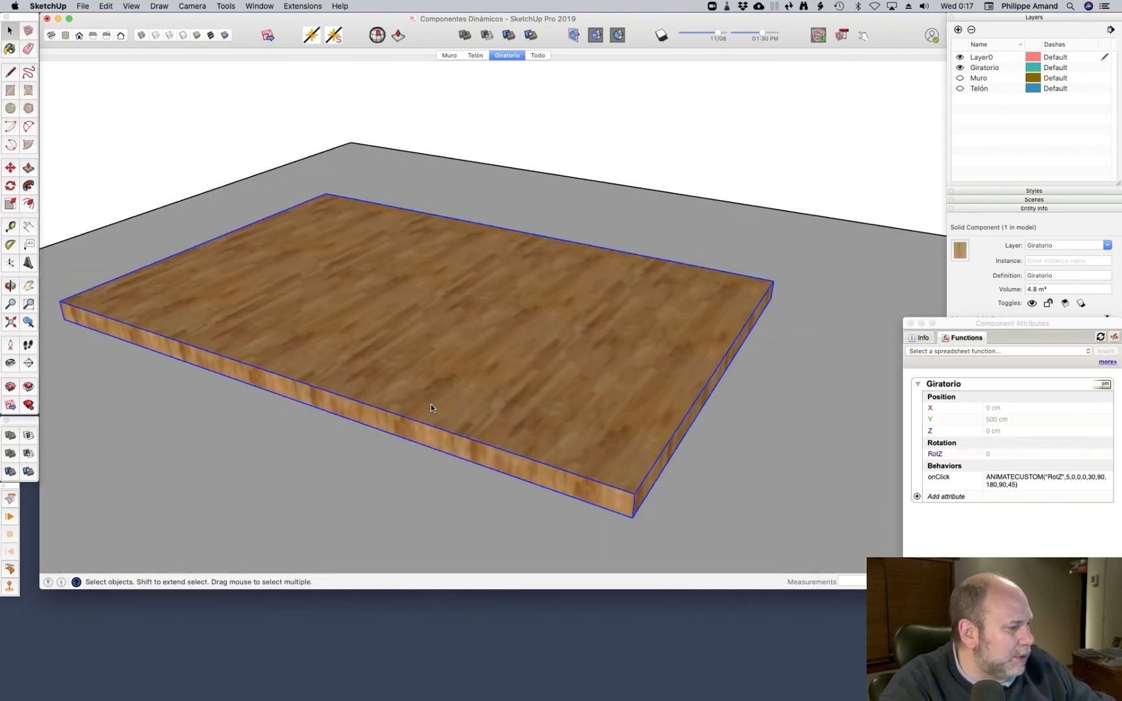
double_click(431, 406)
left_click(422, 320)
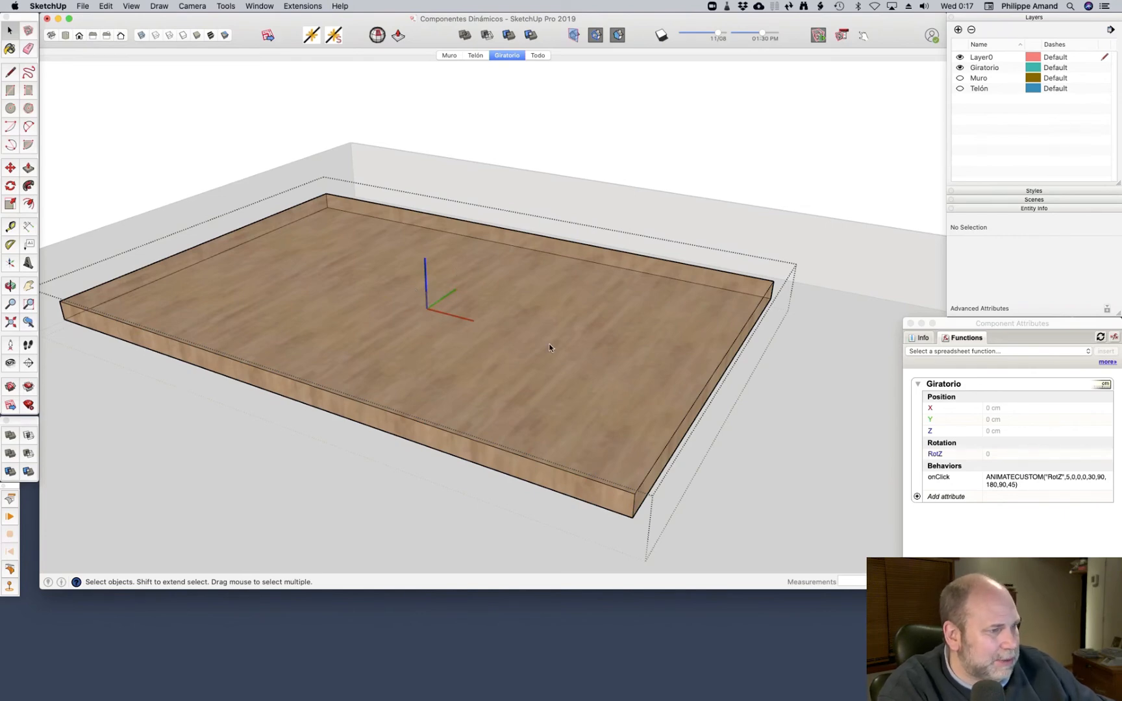
key("Escape")
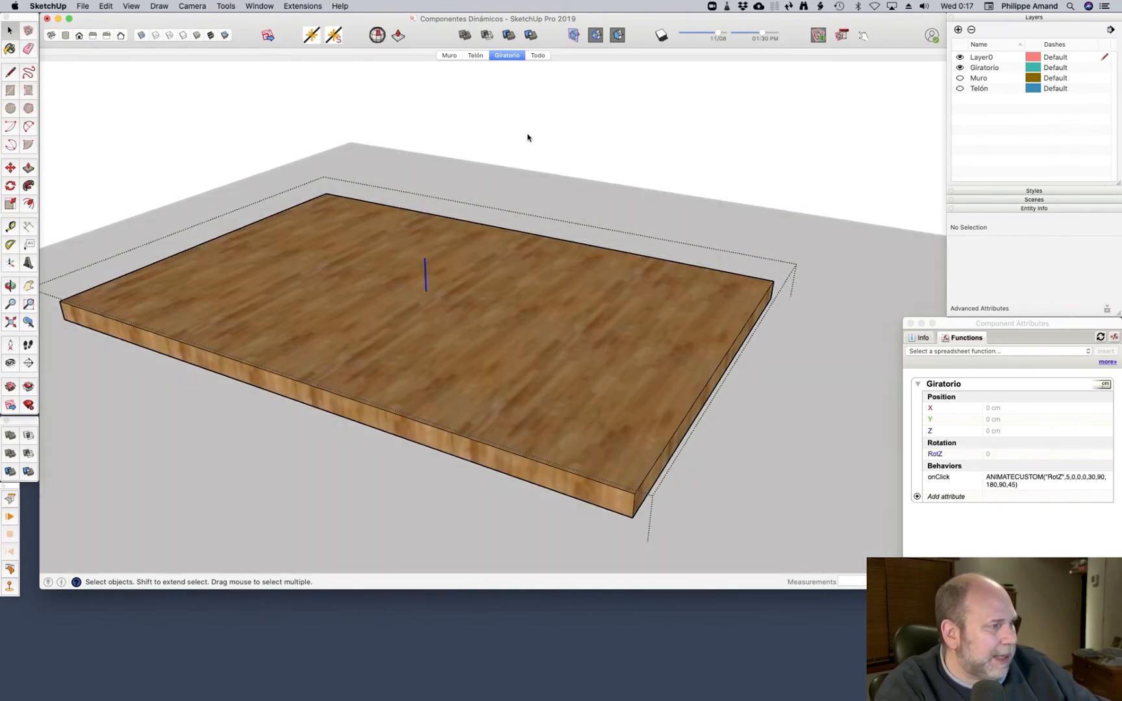
Leave the Giratorio component's editing mode, select the wooden platform, and move the Component Attributes window so all its attributes are readable
middle_click_drag(526, 140, 456, 328)
scroll(456, 328, "down", 3)
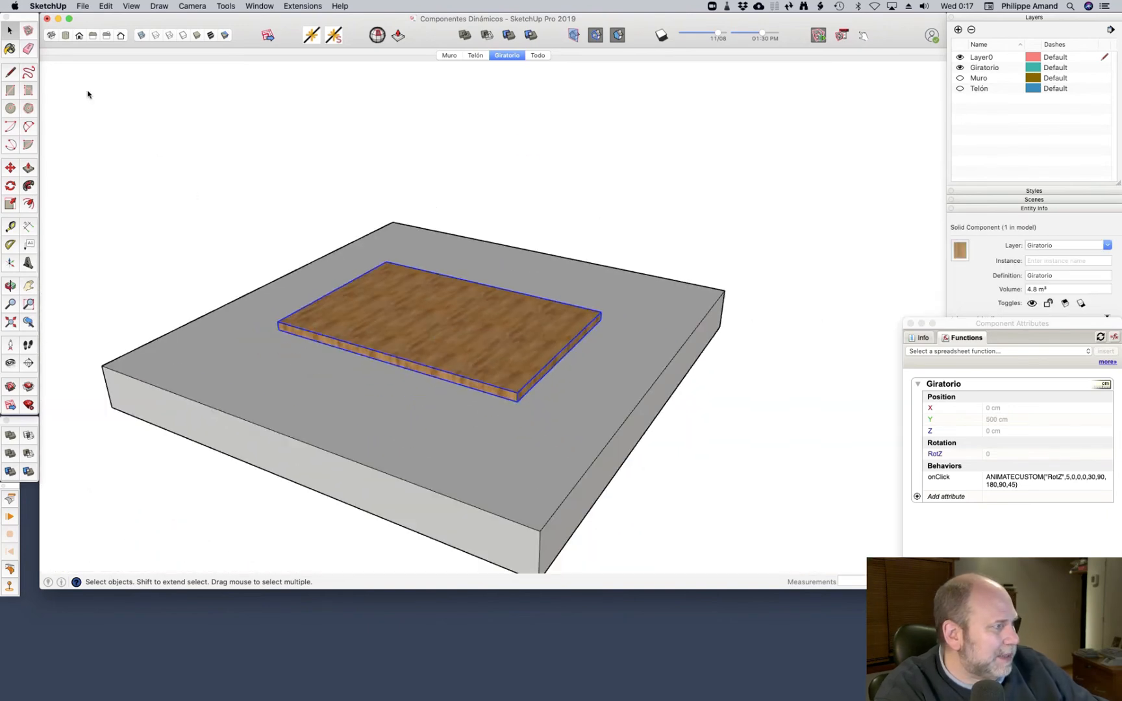
left_click(305, 217)
scroll(458, 342, "down", 3)
scroll(299, 344, "up", 4)
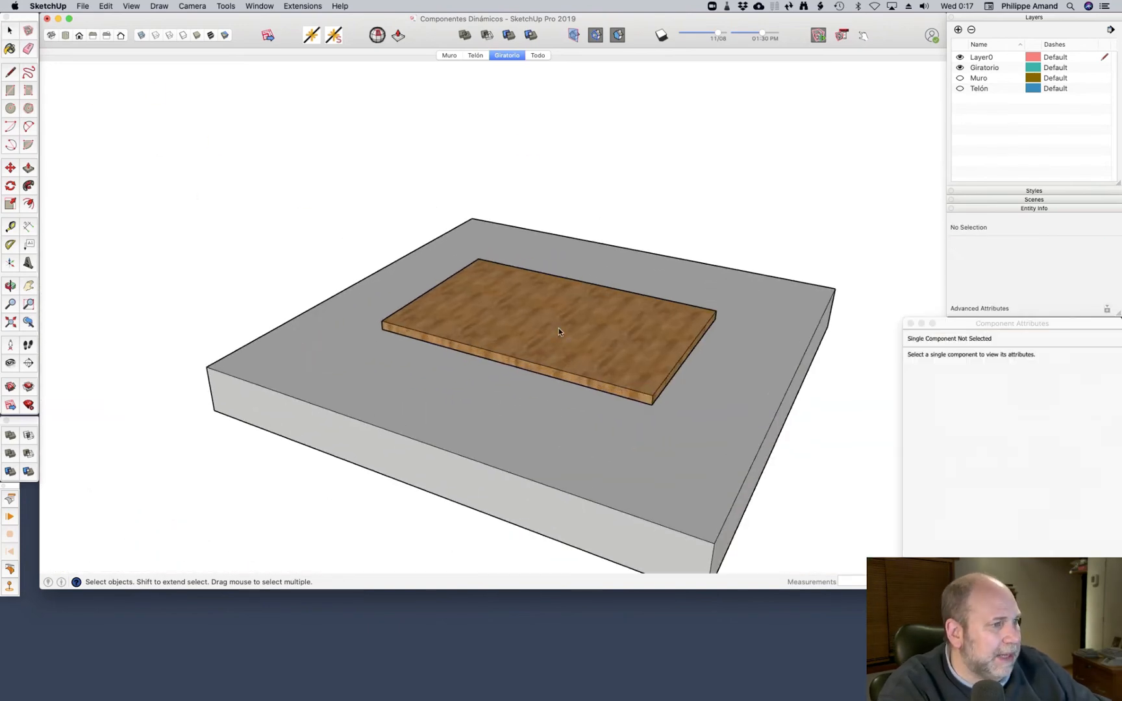
scroll(721, 329, "up", 2)
left_click(598, 349)
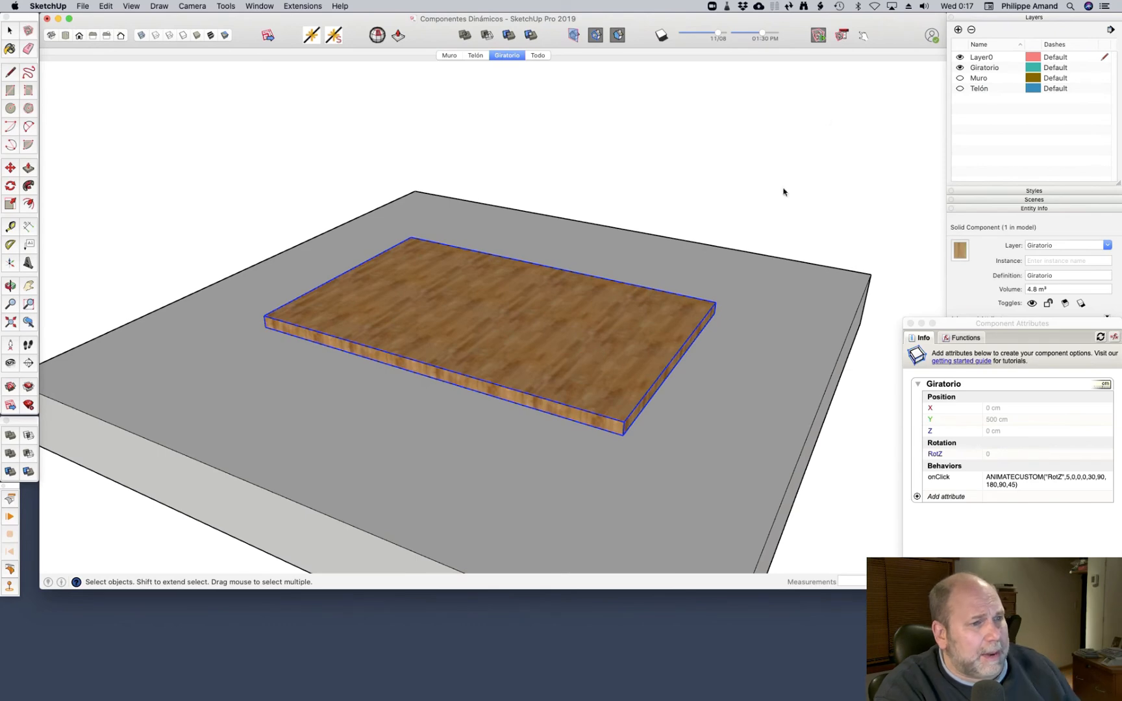
left_click_drag(958, 323, 865, 160)
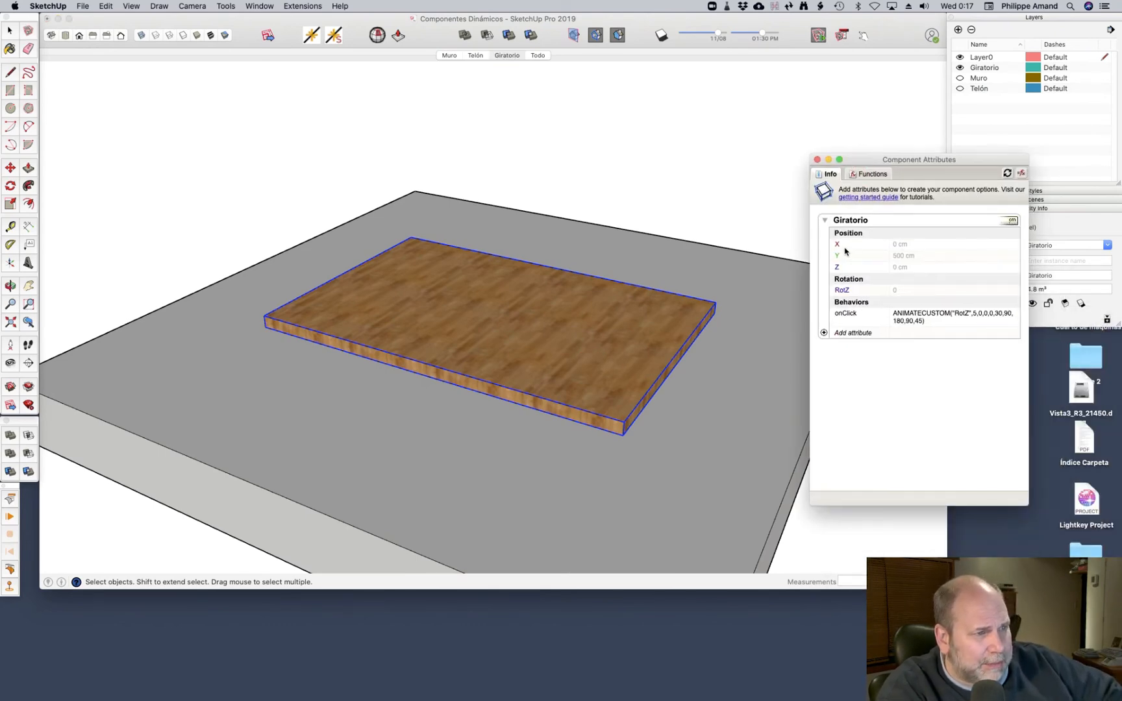
Try a Y position of 600 cm for the Giratorio platform, and return it to 500 cm
double_click(919, 255)
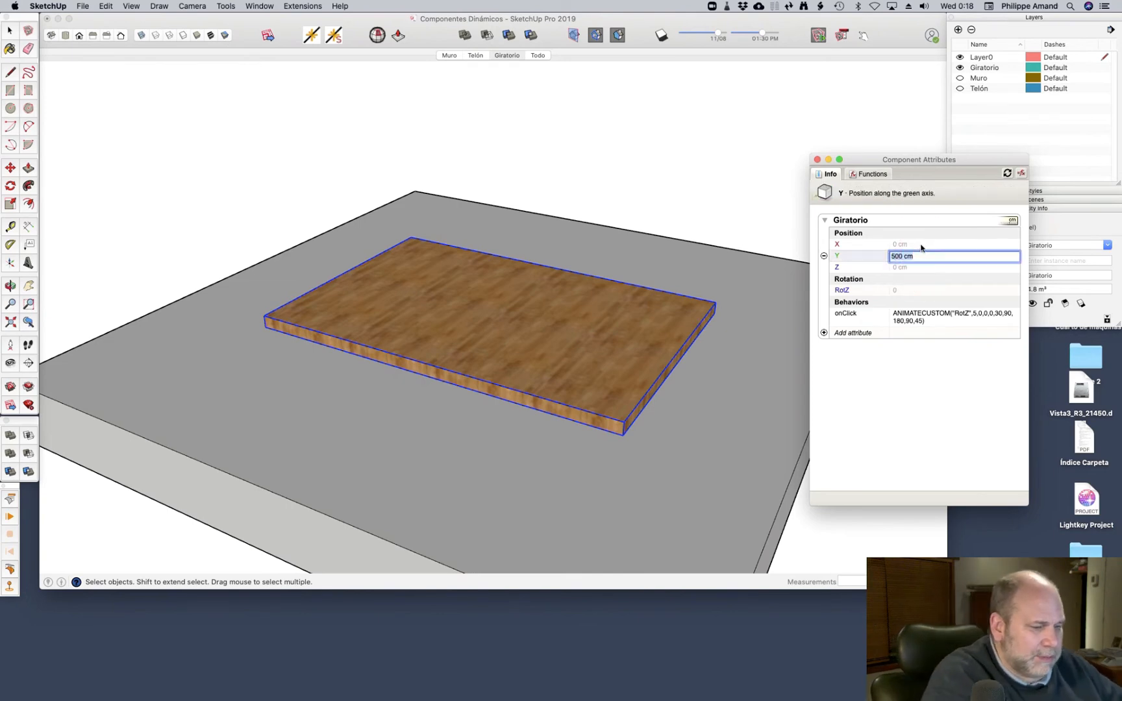
type("600")
key("Return")
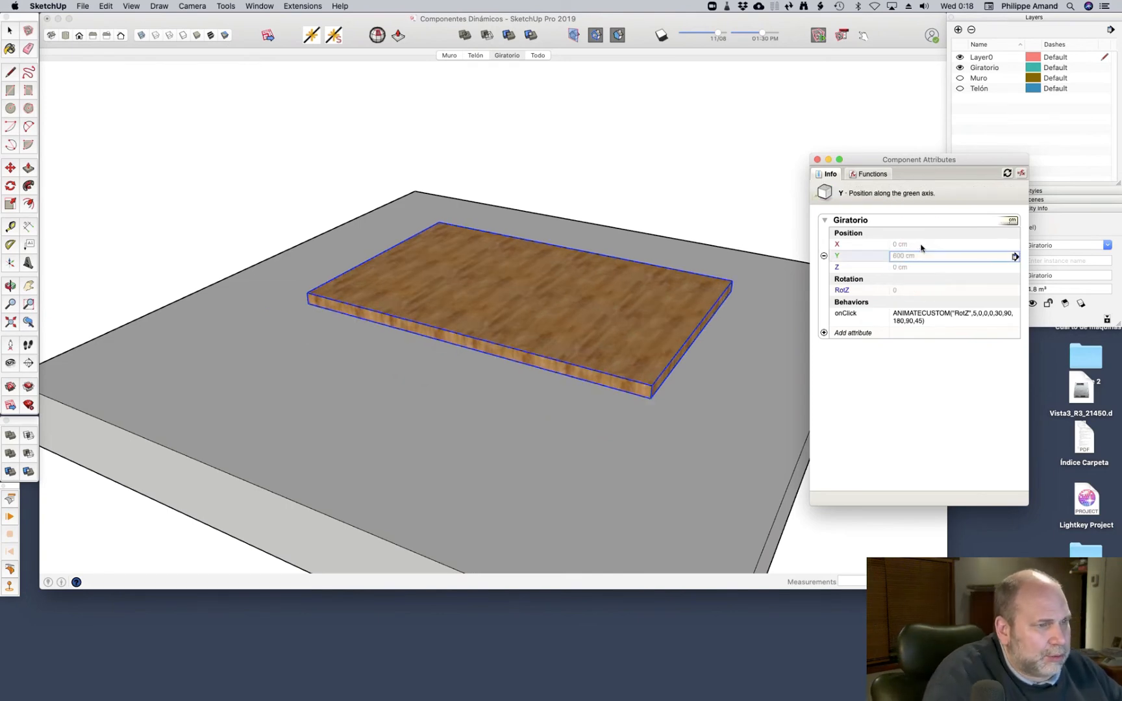
left_click(928, 244)
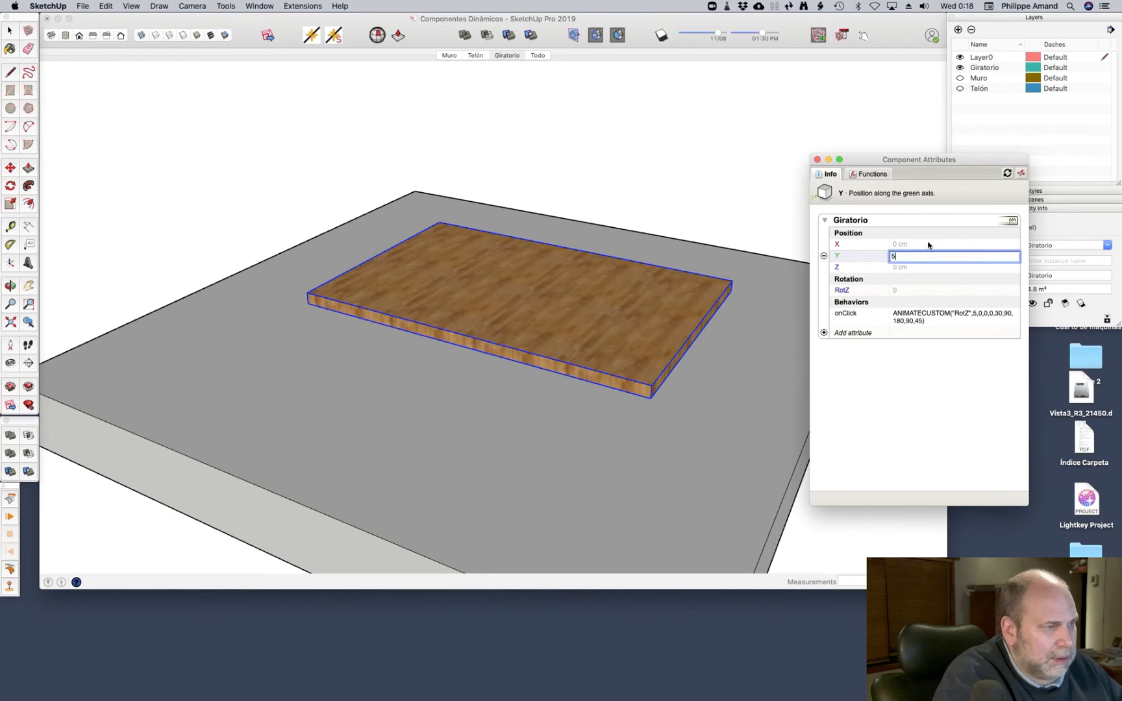
Delete the existing RotZ and onClick attributes from the Giratorio component, confirming each removal
left_click(845, 291)
left_click(823, 290)
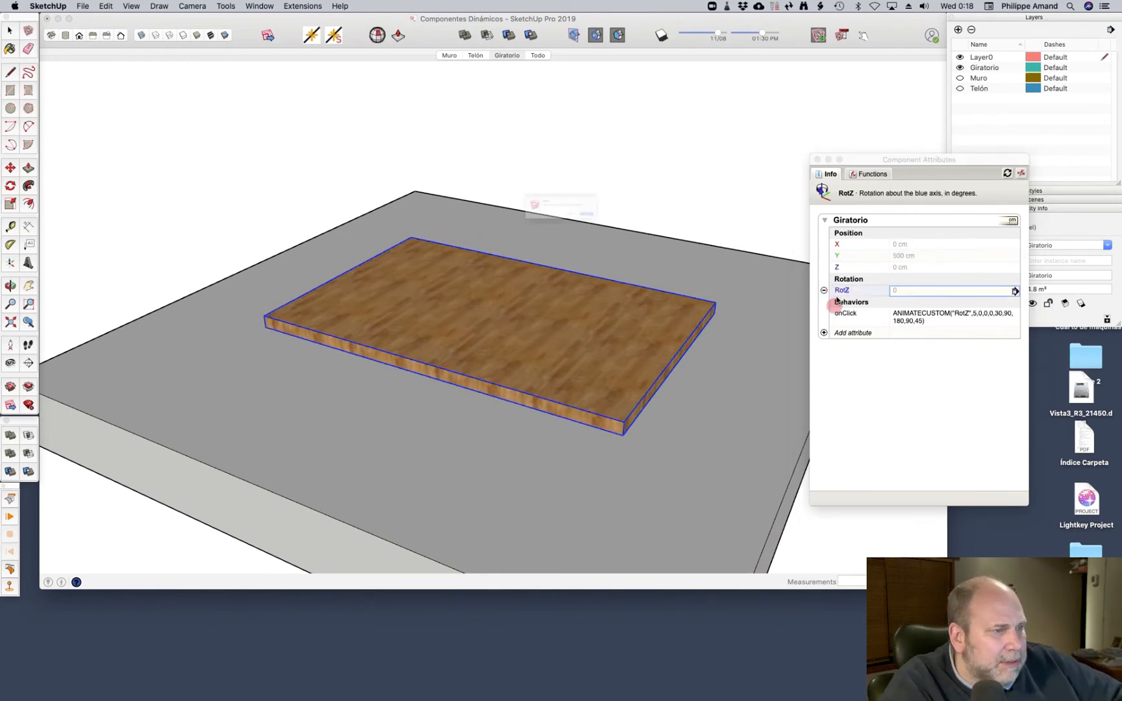
left_click(661, 229)
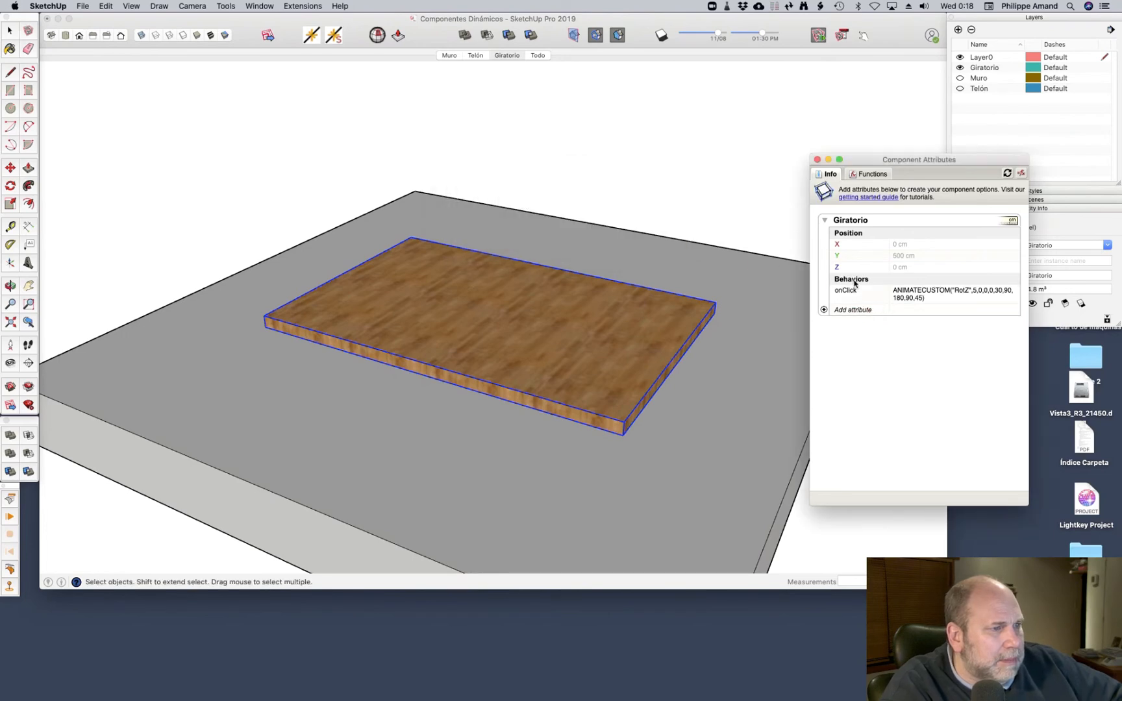
left_click(844, 291)
left_click(823, 290)
left_click(647, 227)
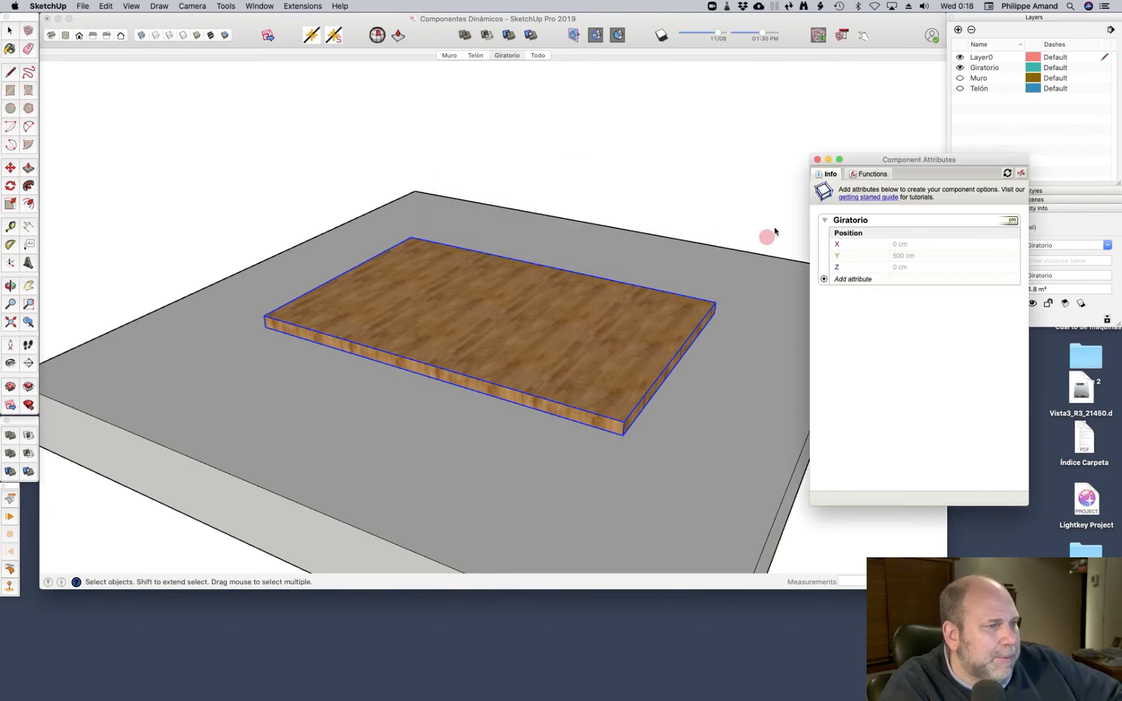
Add a RotZ rotation attribute and an onClick behavior attribute to the Giratorio component
left_click(860, 265)
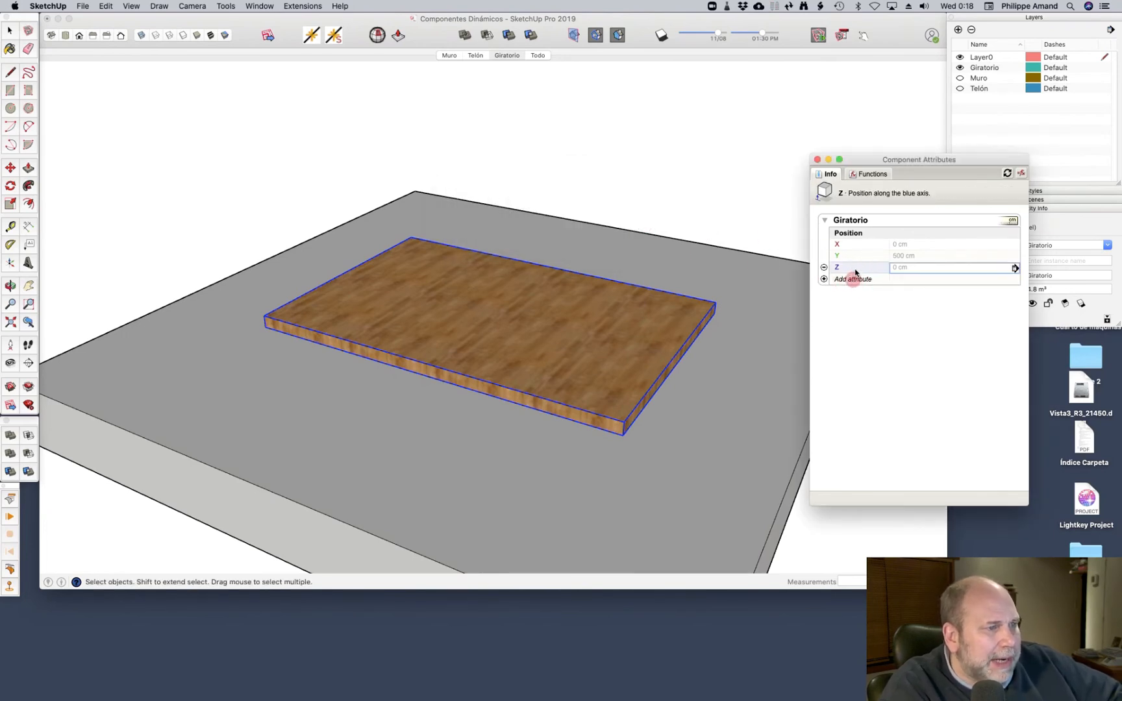
left_click(853, 279)
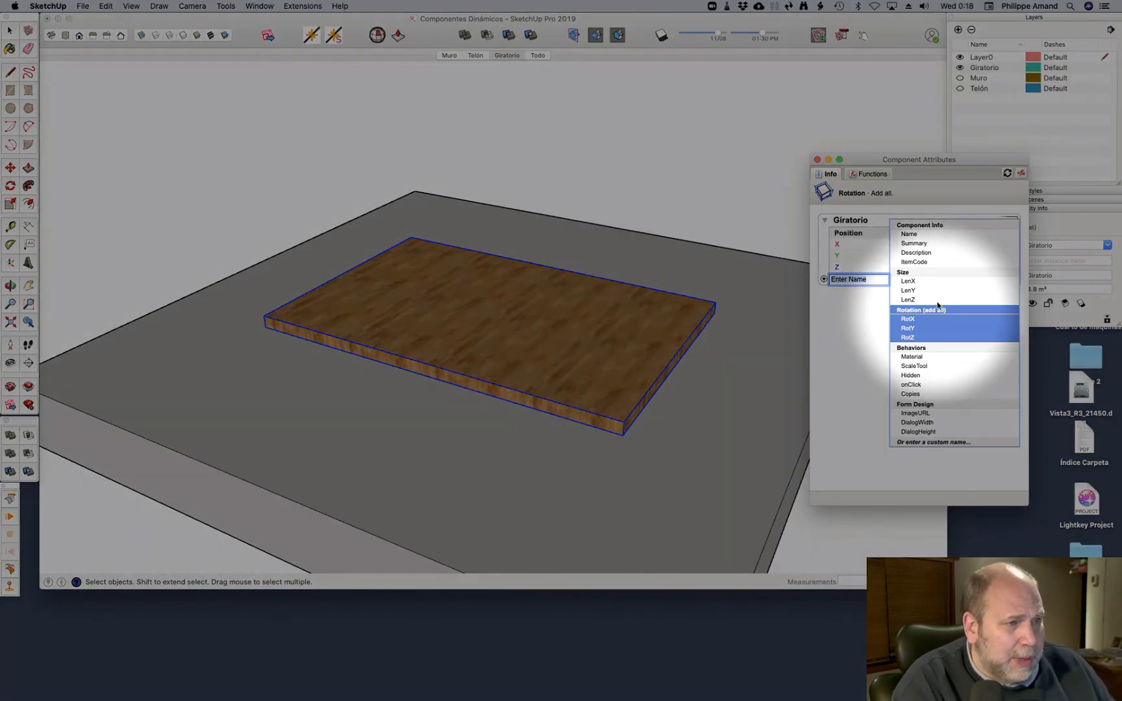
left_click(929, 335)
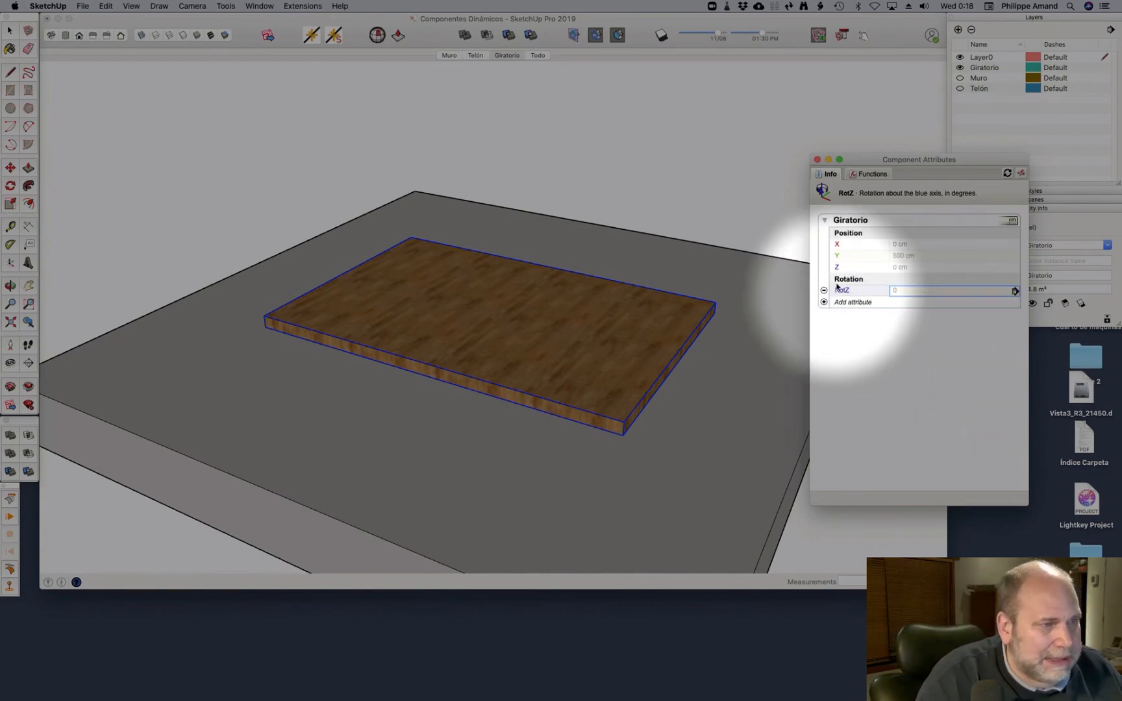
left_click(853, 302)
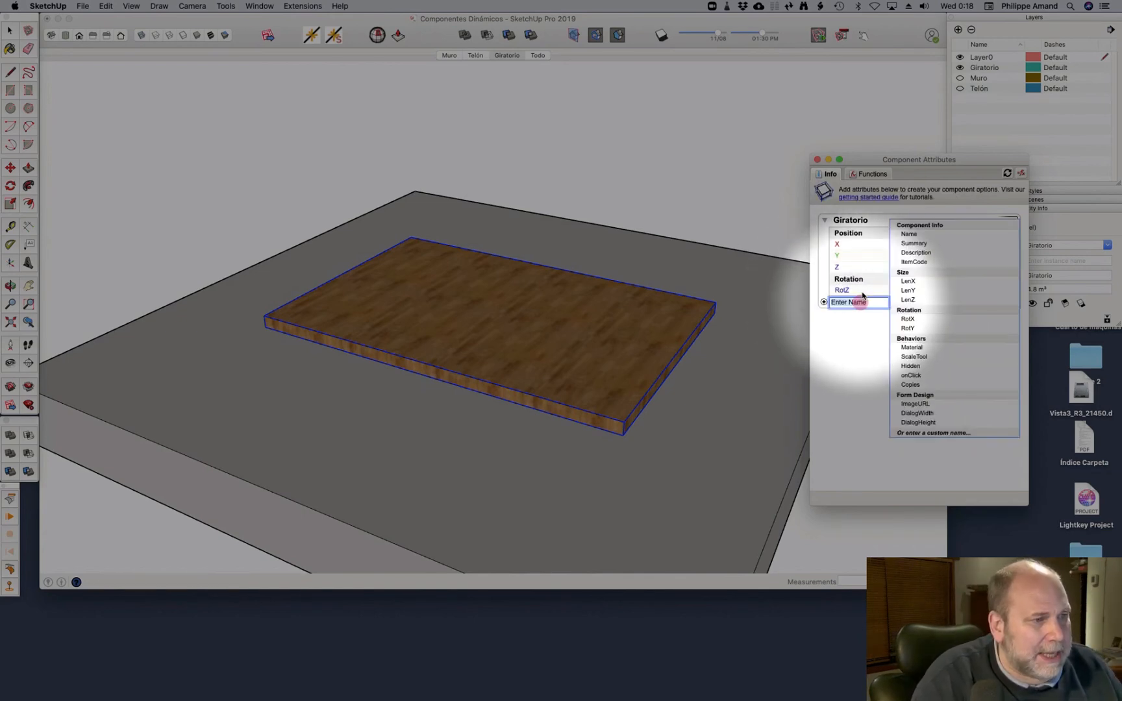
left_click(927, 356)
Insert the ANIMATECUSTOM function template into the Giratorio component's onClick attribute
left_click(871, 174)
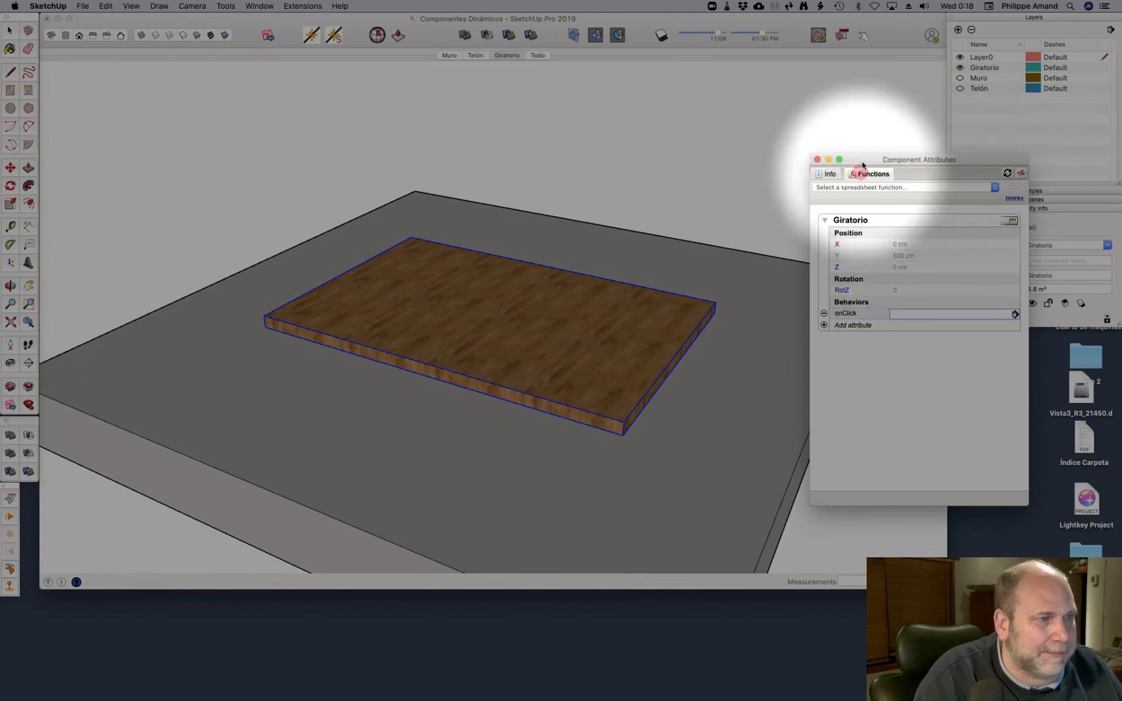
left_click(943, 187)
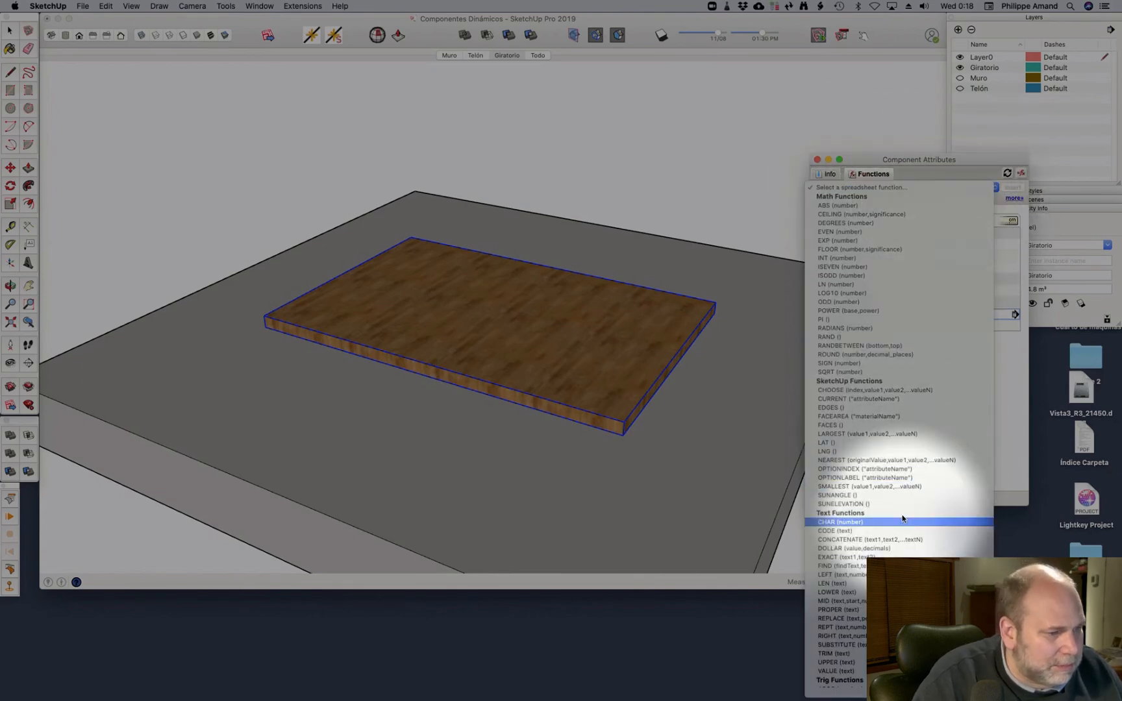
scroll(884, 636, "down", 5)
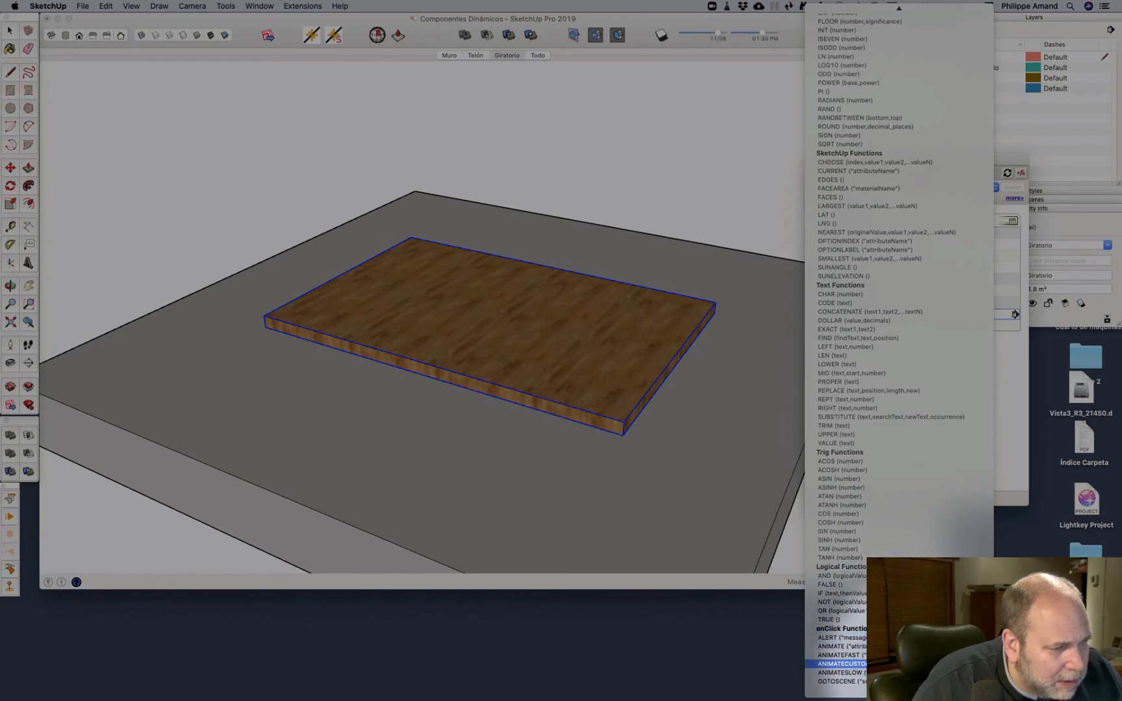
left_click(884, 664)
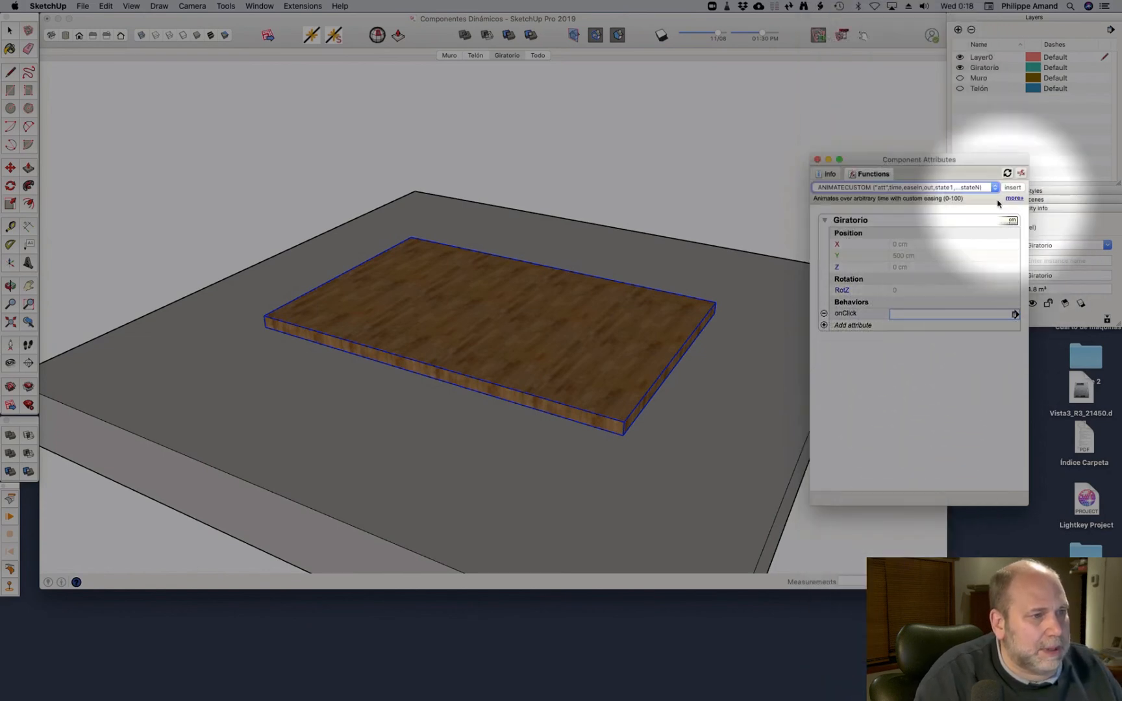
left_click(1012, 188)
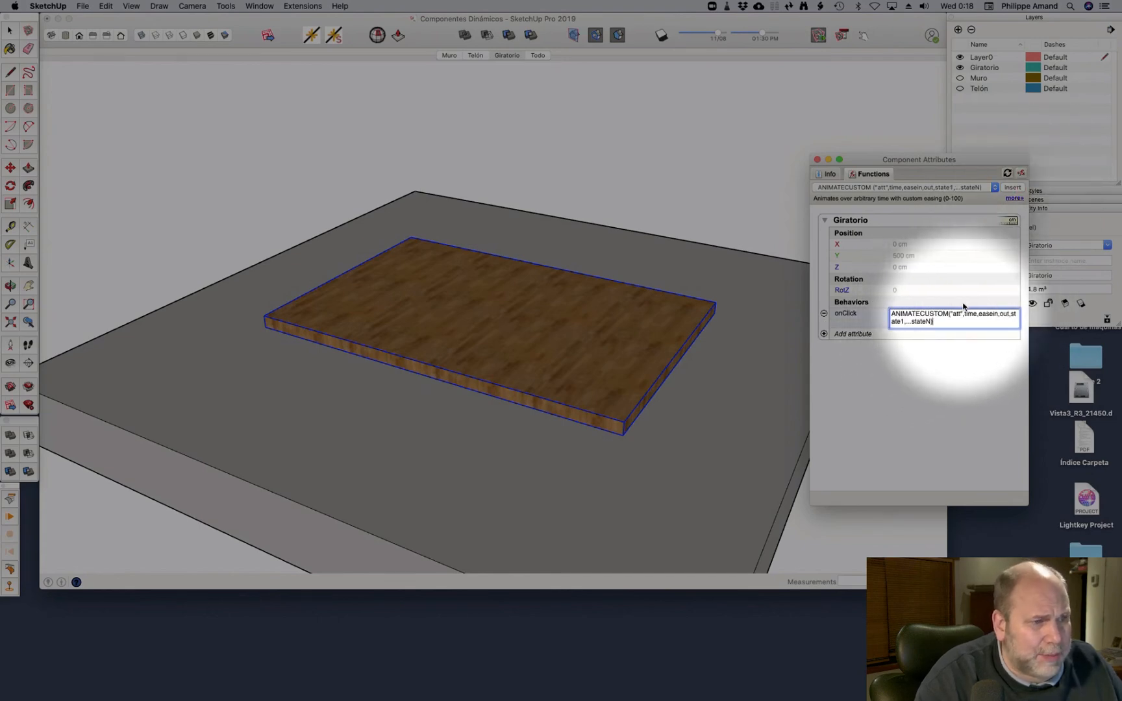
Replace the att placeholder in the onClick formula with RotZ, matching the attribute's exact capitalization
left_click(962, 313)
key("BackSpace")
key("BackSpace")
key("BackSpace")
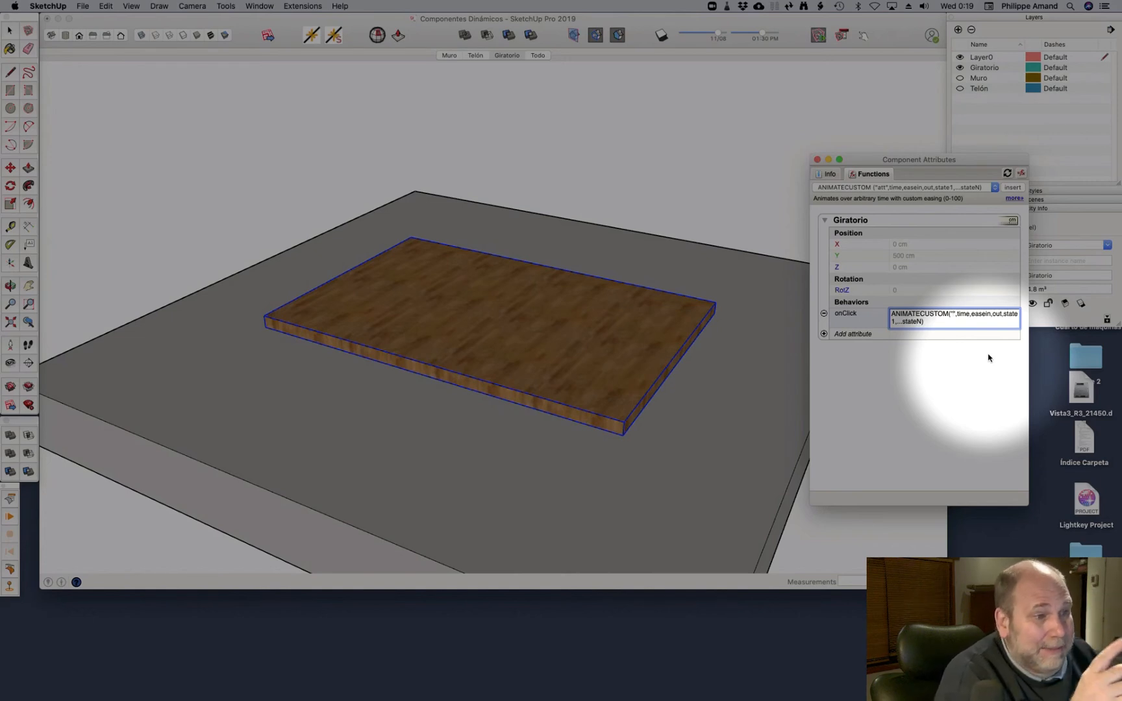
type("T")
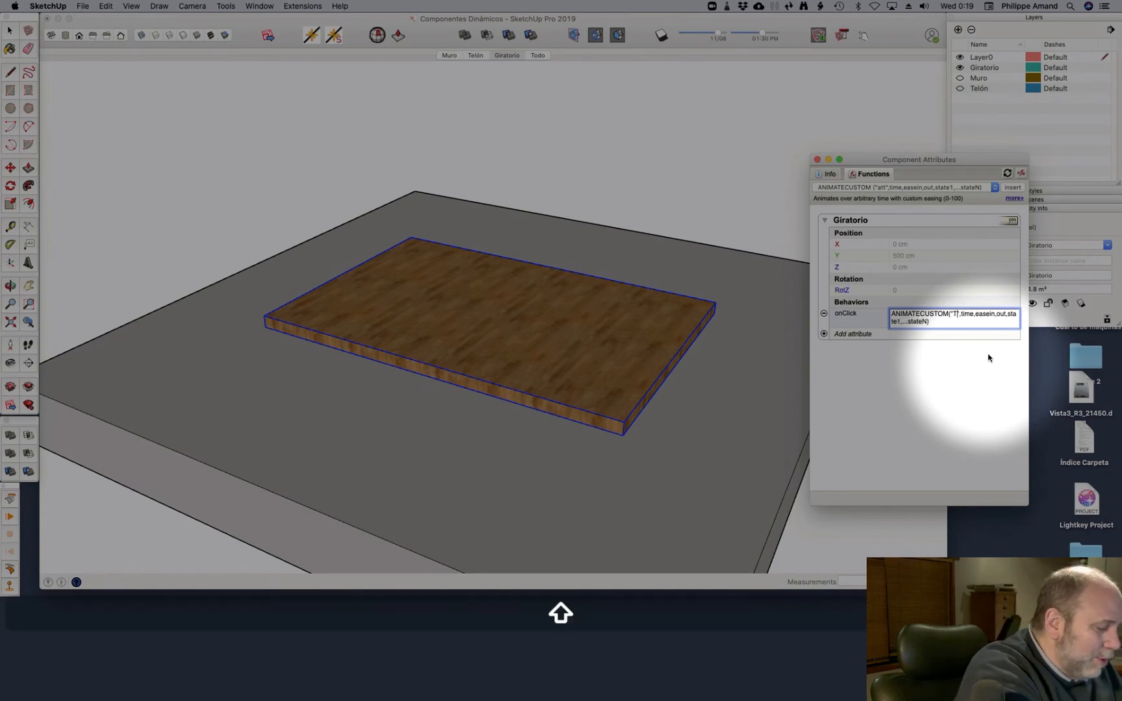
key("BackSpace")
type("ROTZ")
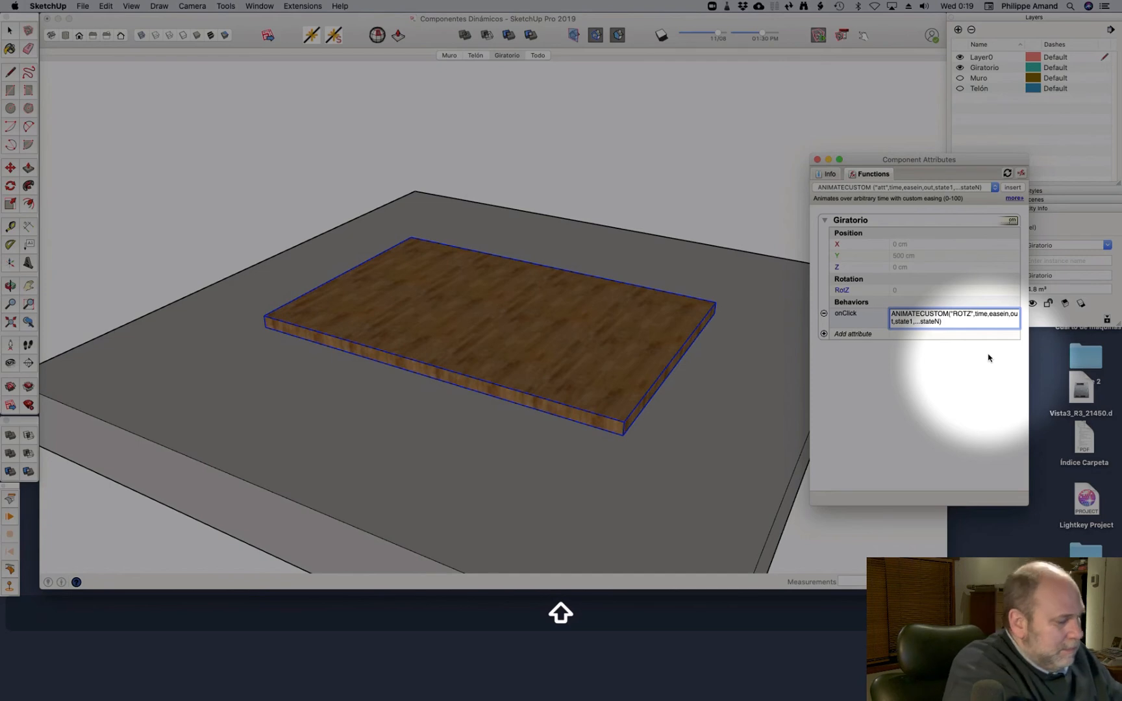
key("BackSpace")
key("BackSpace")
key("BackSpace")
key("BackSpace")
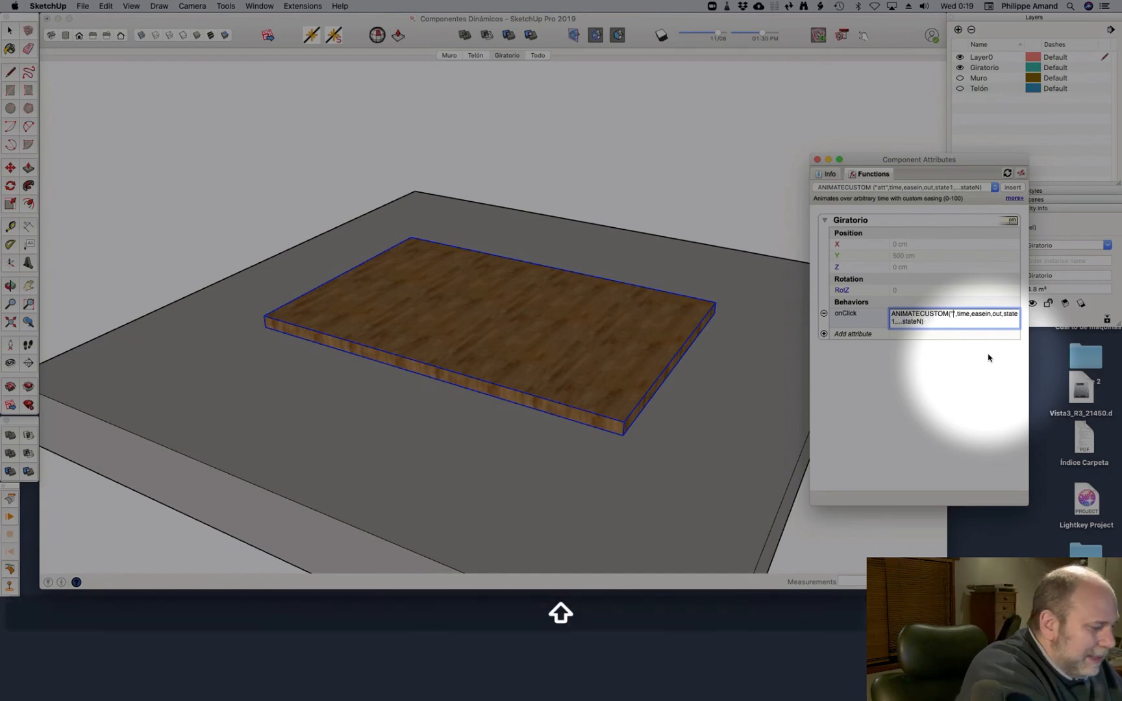
type("RotZ")
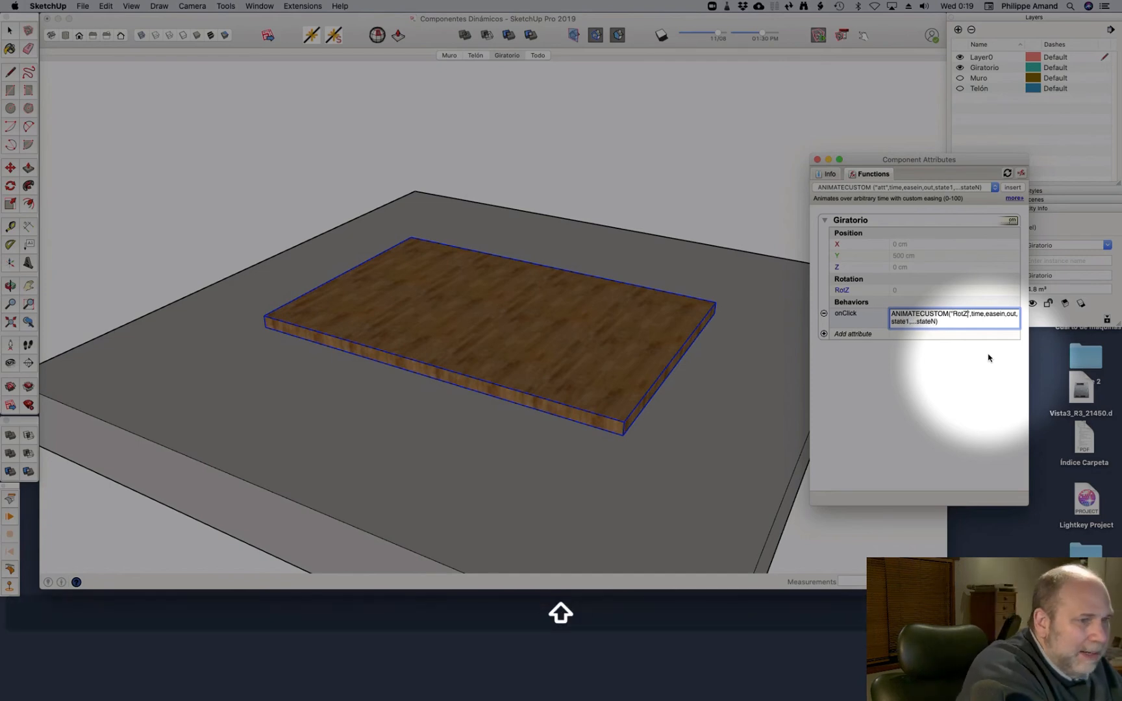
key("Return")
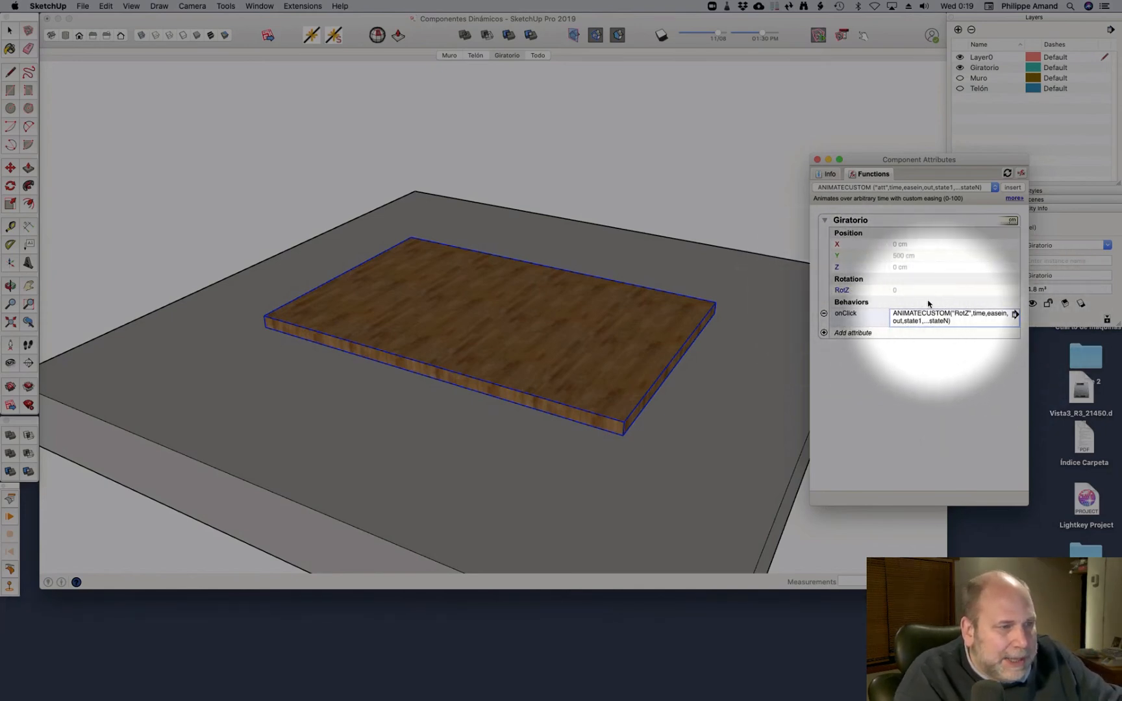
Complete the onClick formula with time 5, ease-in 0, ease-out 0, and rotation states 0, 30, 140, 190 and 120
left_click(981, 310)
double_click(979, 313)
type("5")
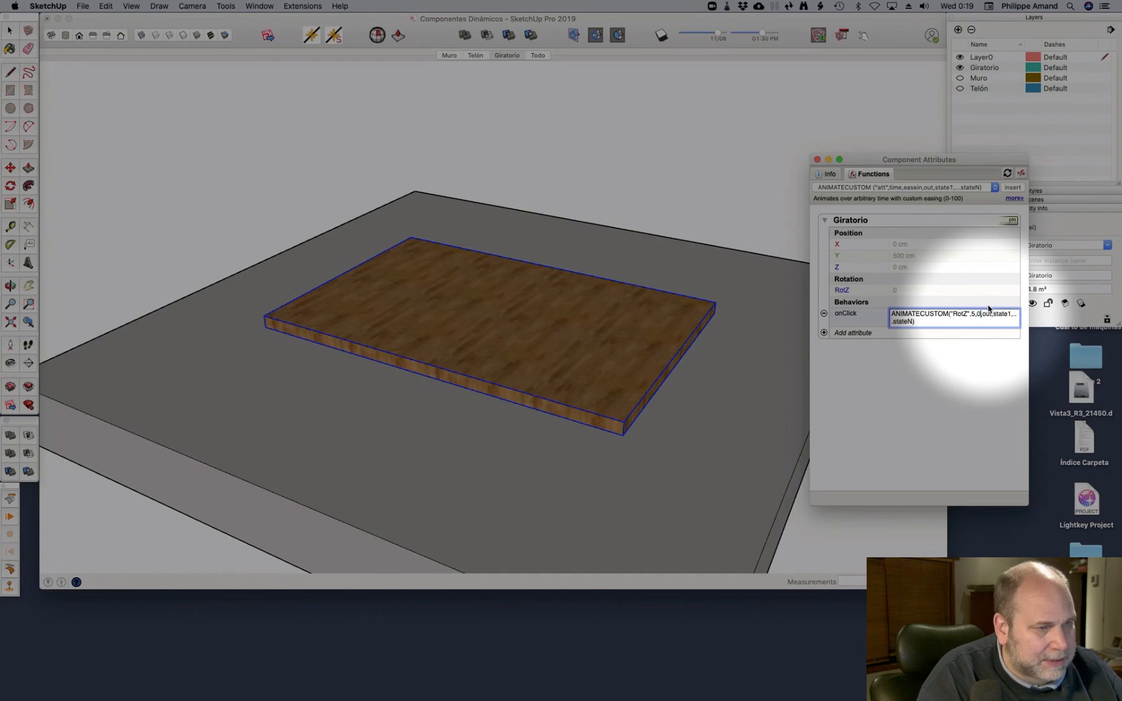
left_click(991, 315)
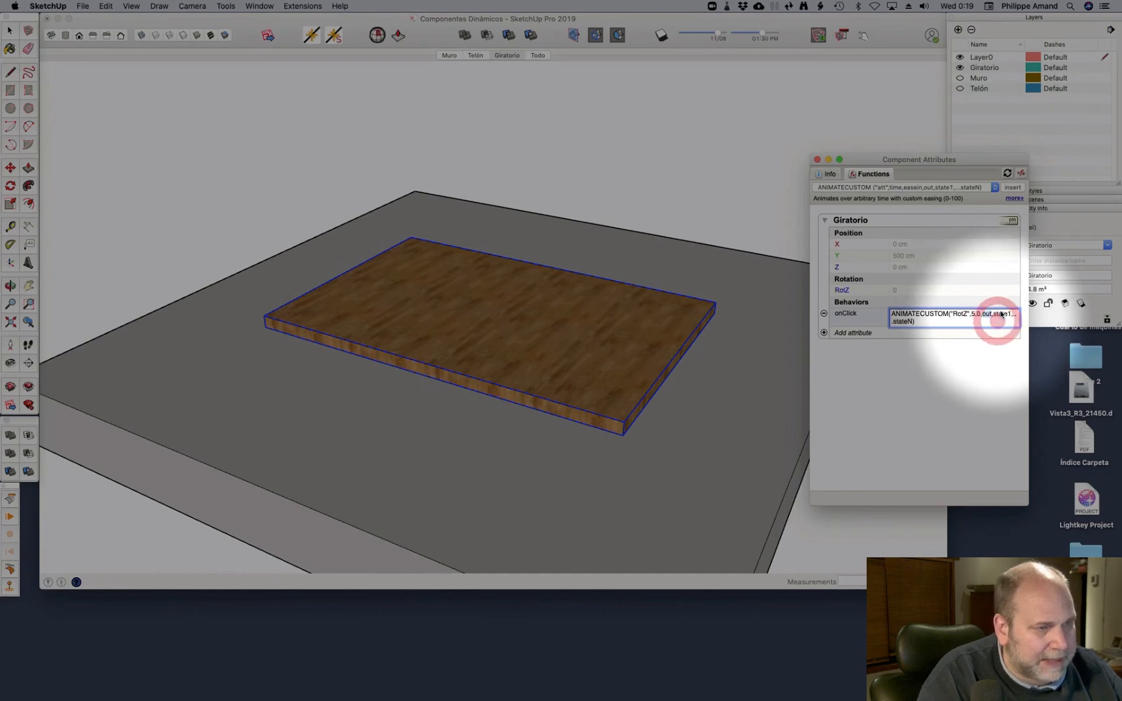
key("BackSpace")
key("BackSpace")
key("BackSpace")
type("0,")
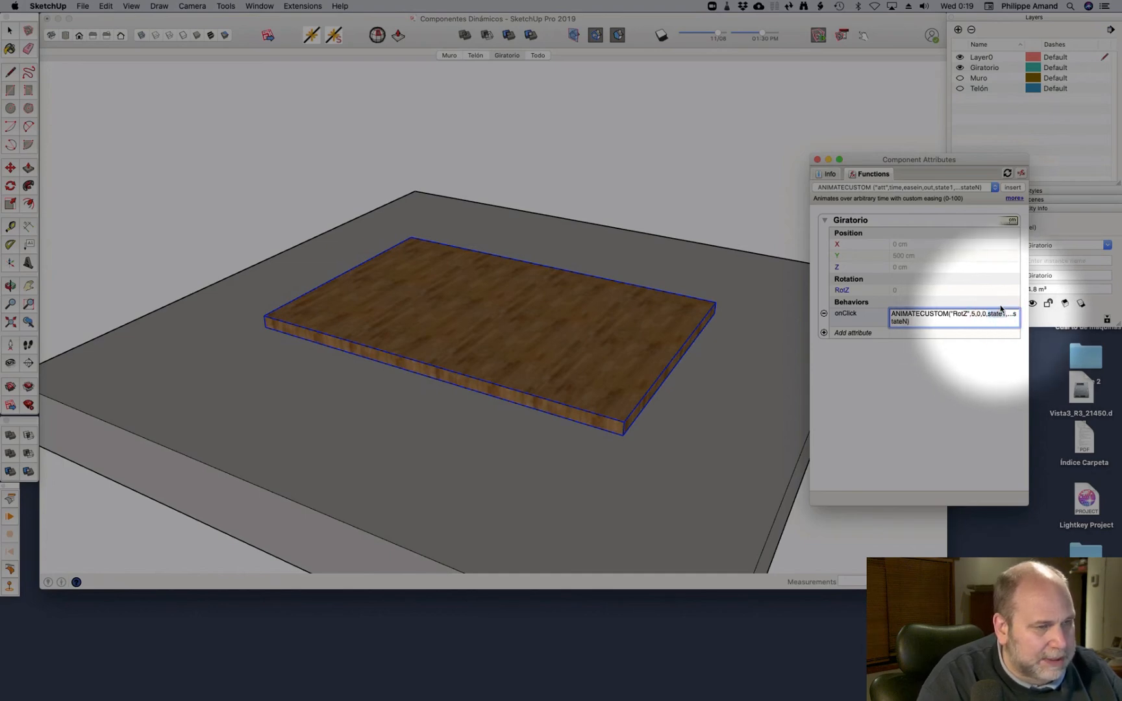
type("0")
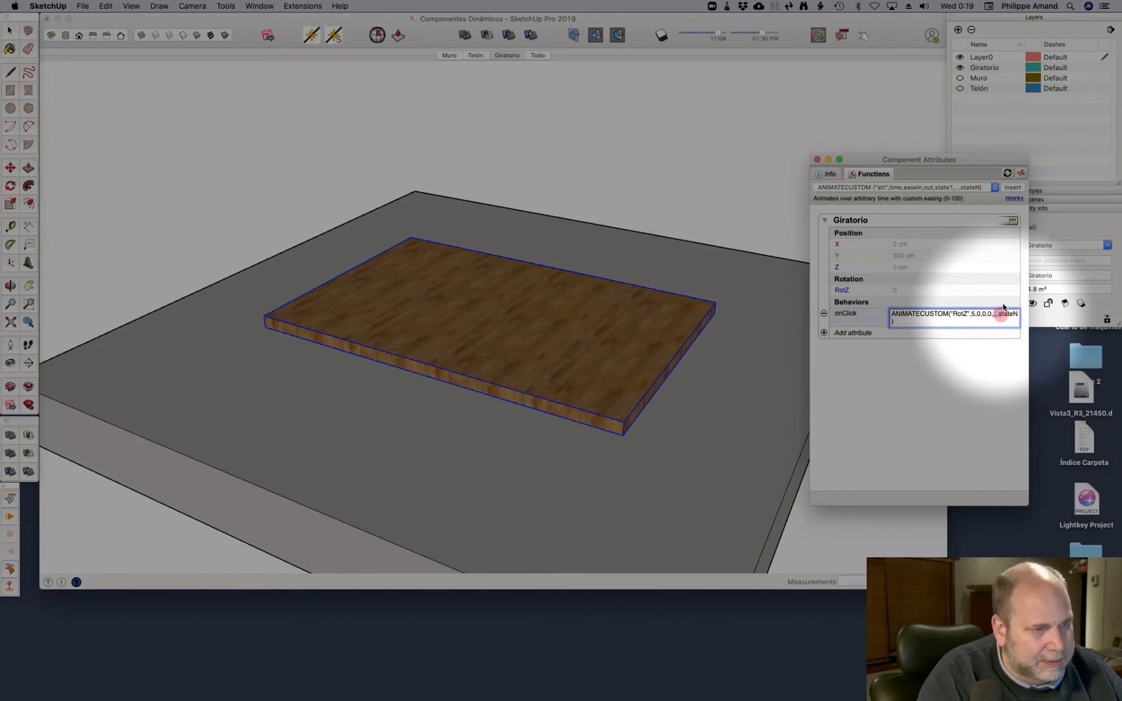
left_click(1002, 322)
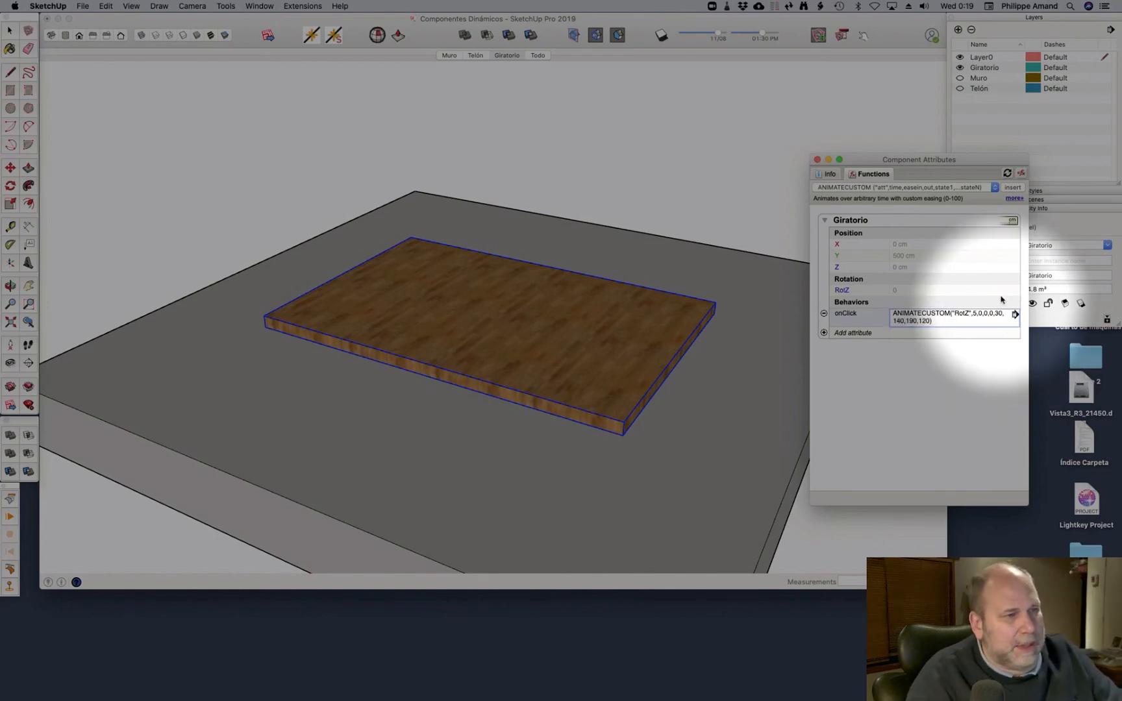
Try a RotZ value of 30 on the Giratorio platform, and return it to 0
left_click(901, 290)
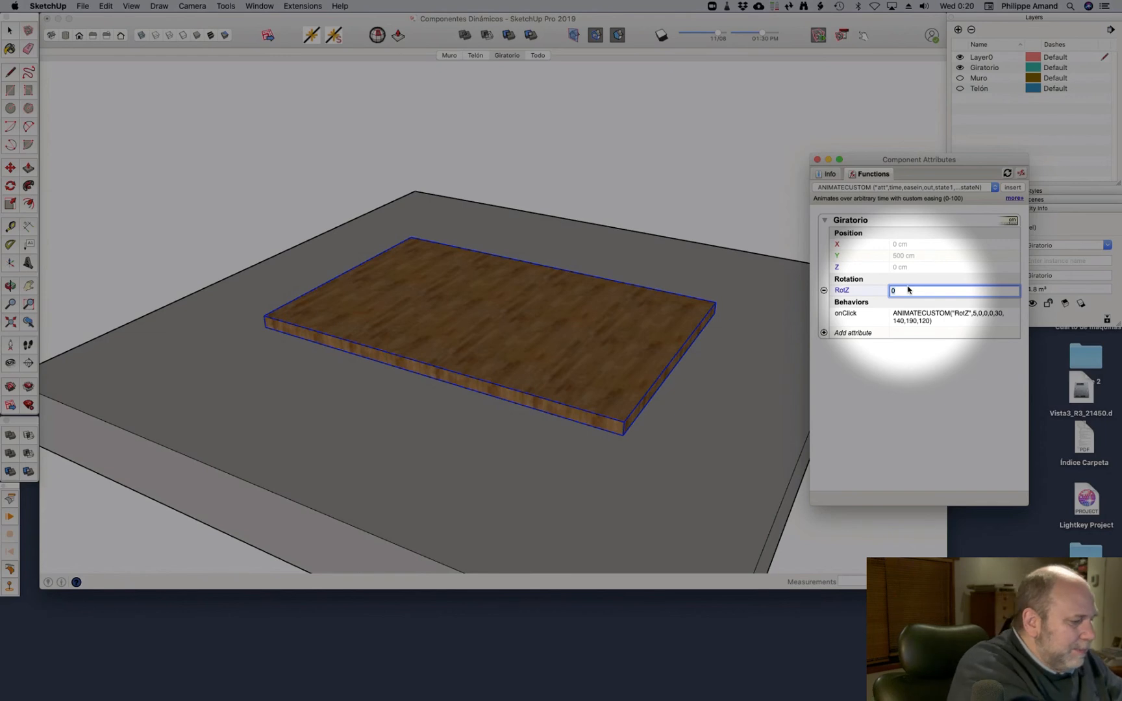
type("30")
key("Return")
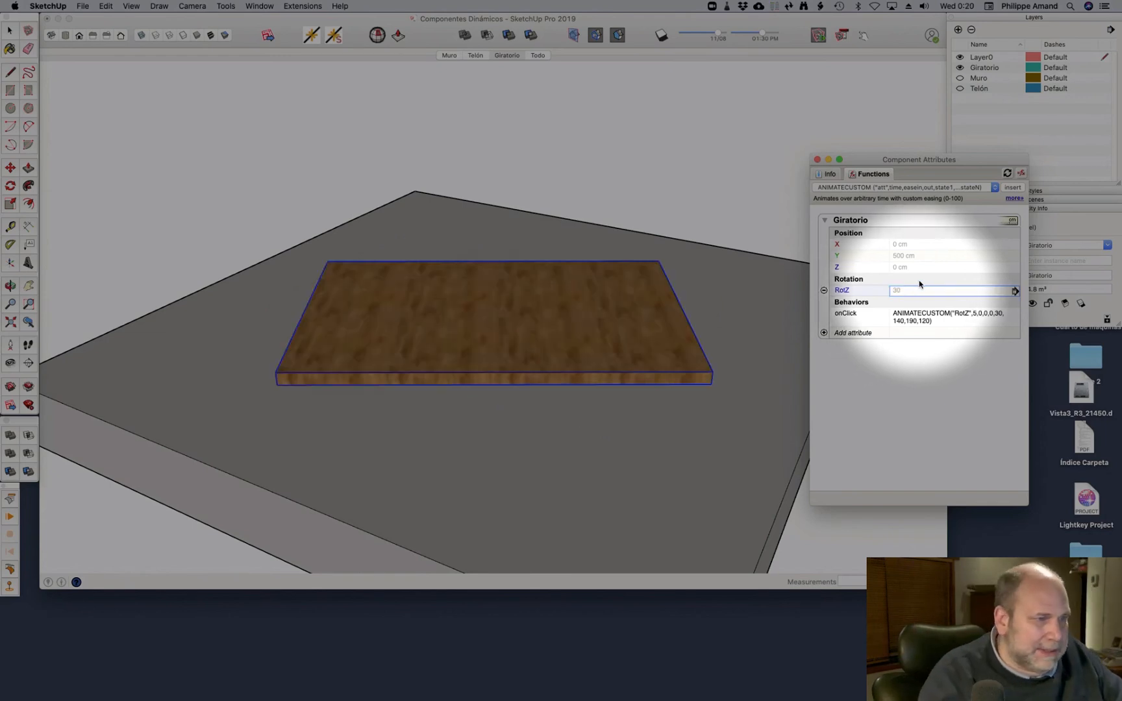
left_click(917, 290)
key("Return")
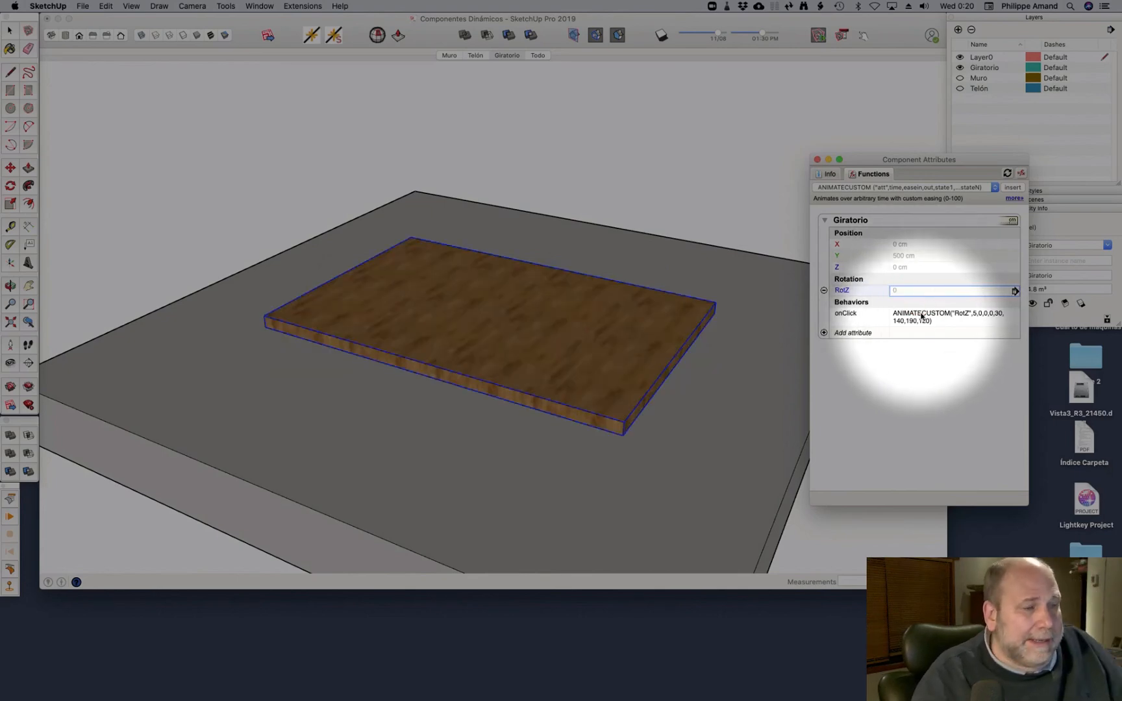
Trigger the Giratorio platform's onClick rotation with the dynamic component Interact tool
left_click(863, 35)
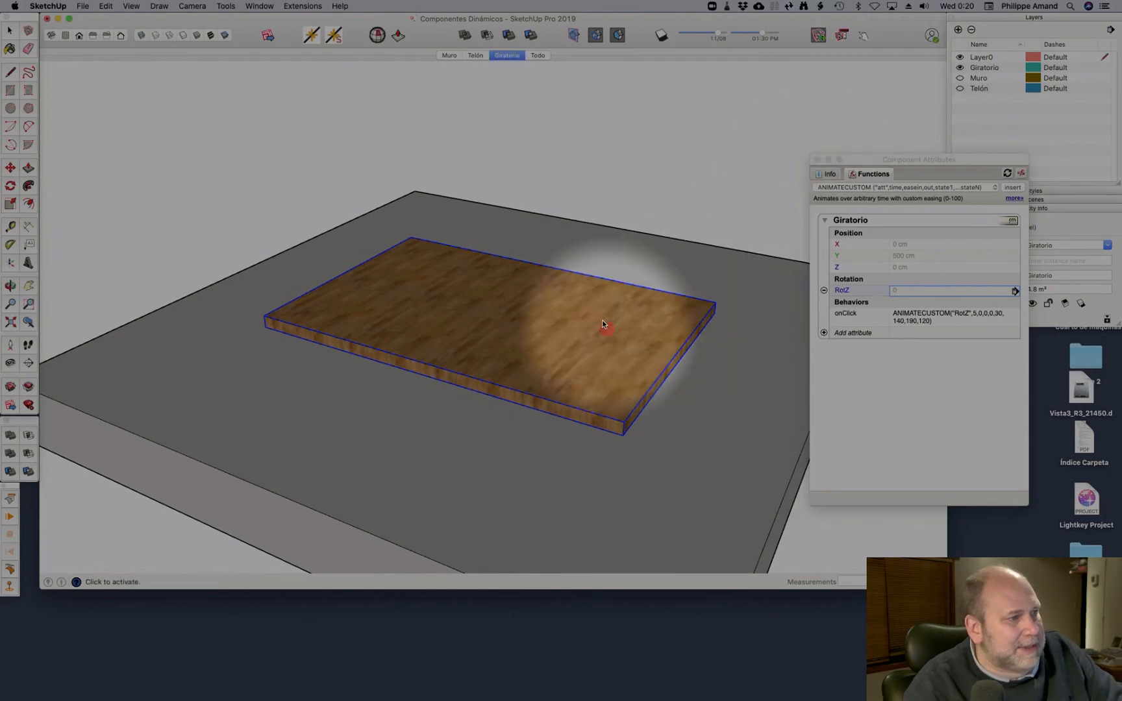
left_click(580, 346)
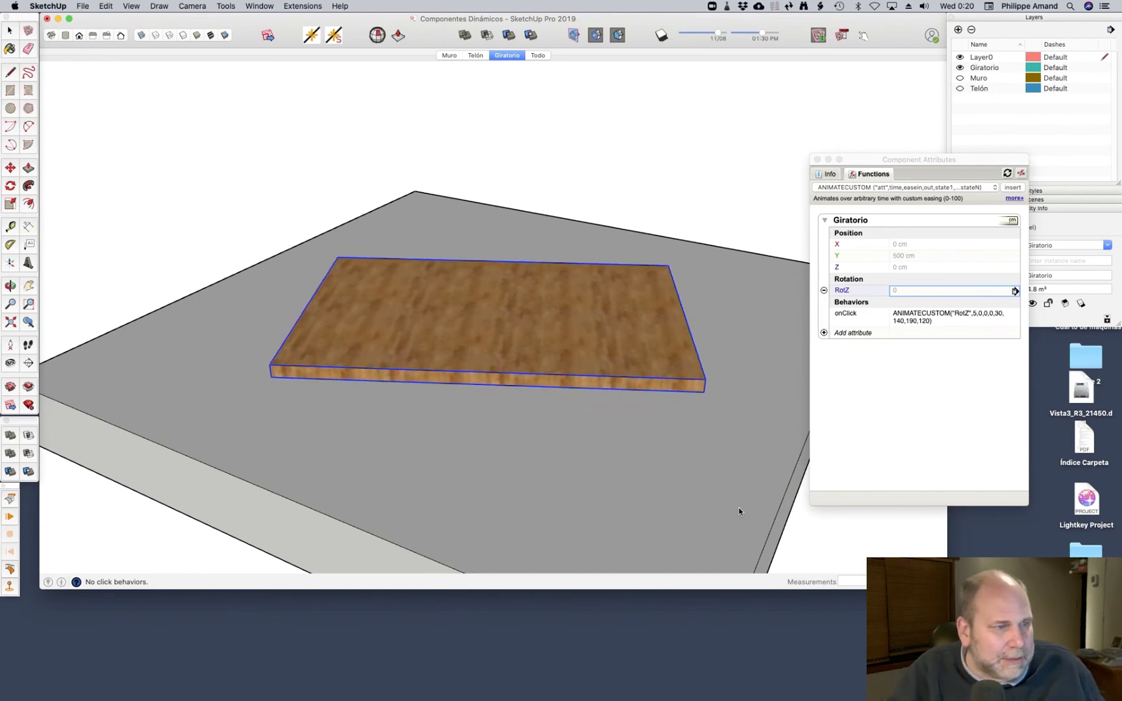
Play the Giratorio platform's onClick animation repeatedly, cycling through its rotation states 0, 30, 140, 190 and 120
left_click(688, 321)
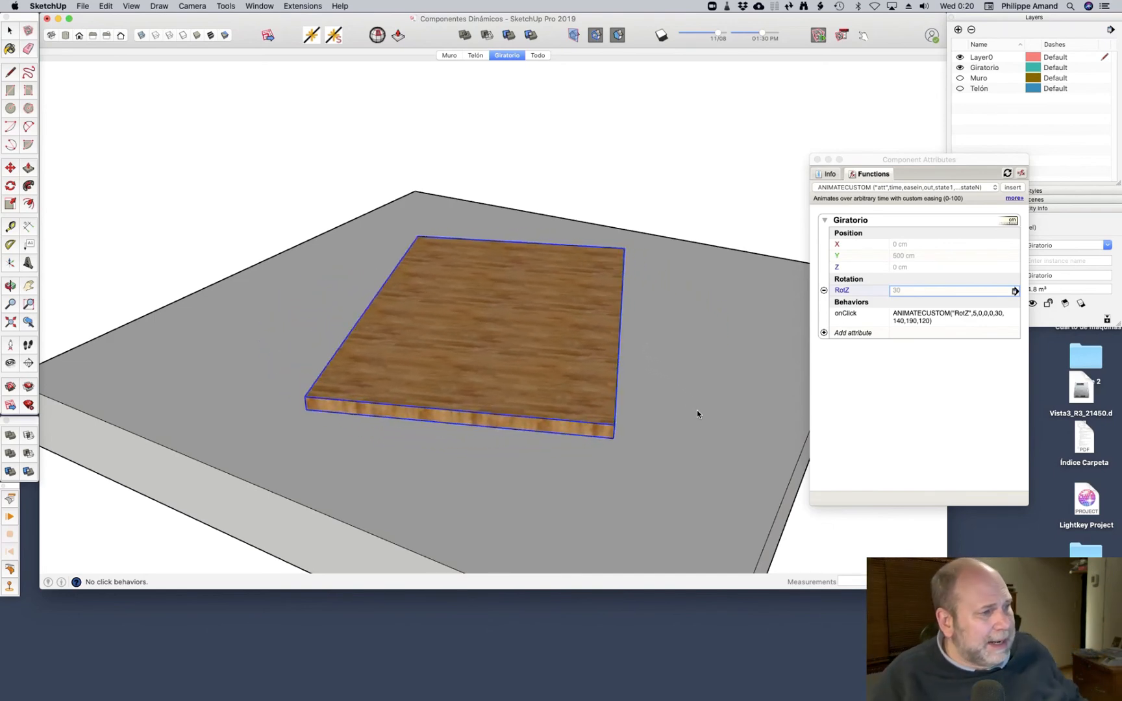
left_click(550, 361)
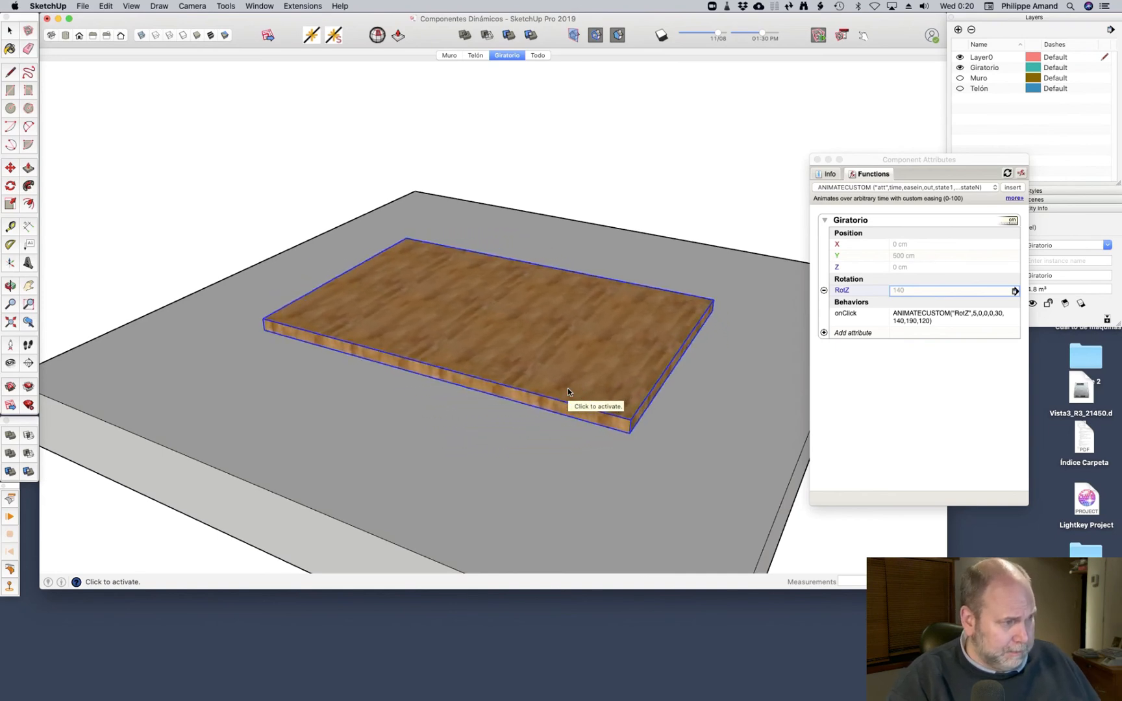
left_click(595, 319)
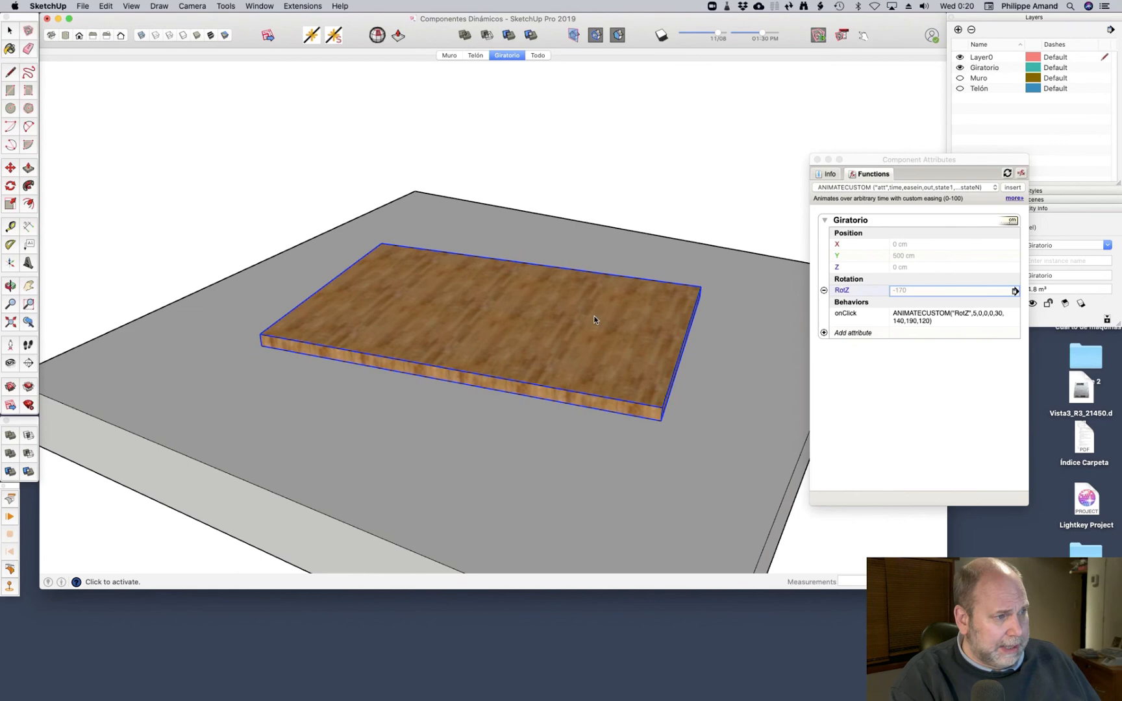
left_click(654, 313)
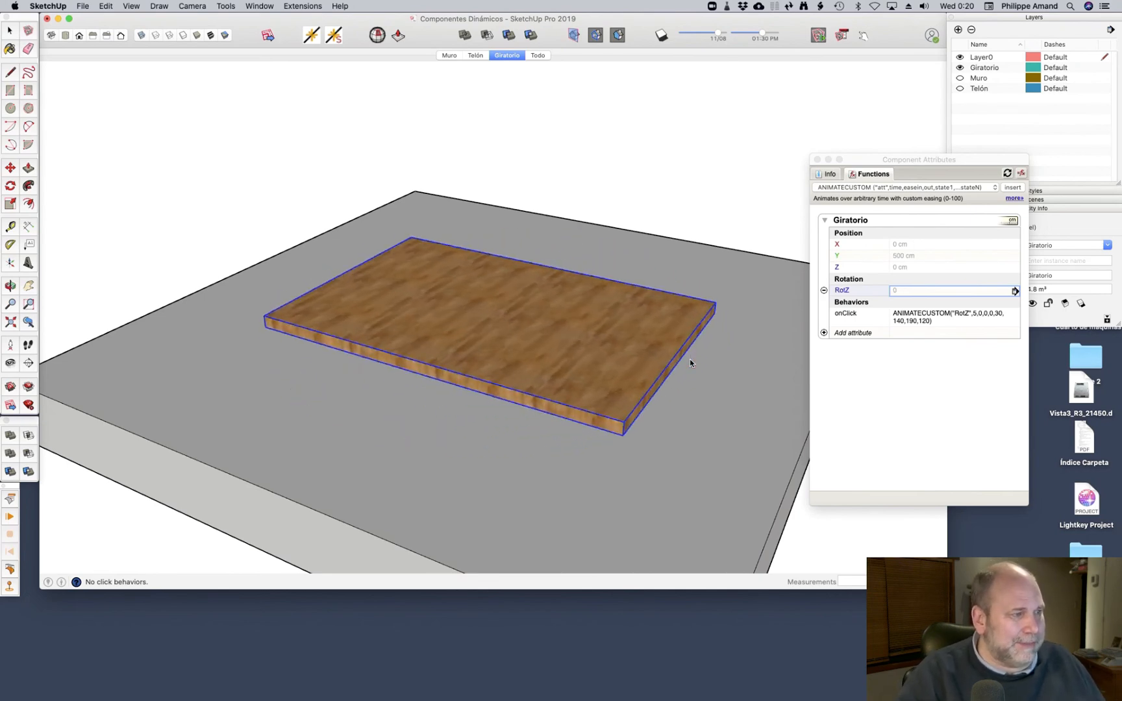
left_click(658, 416)
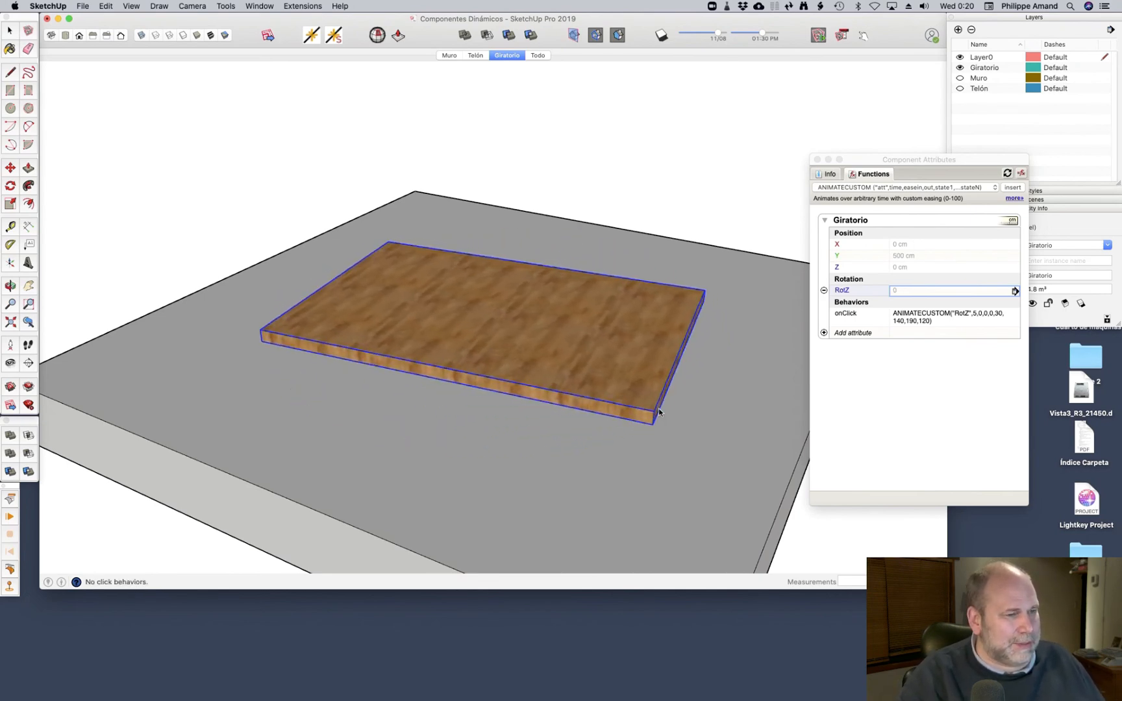
left_click(633, 331)
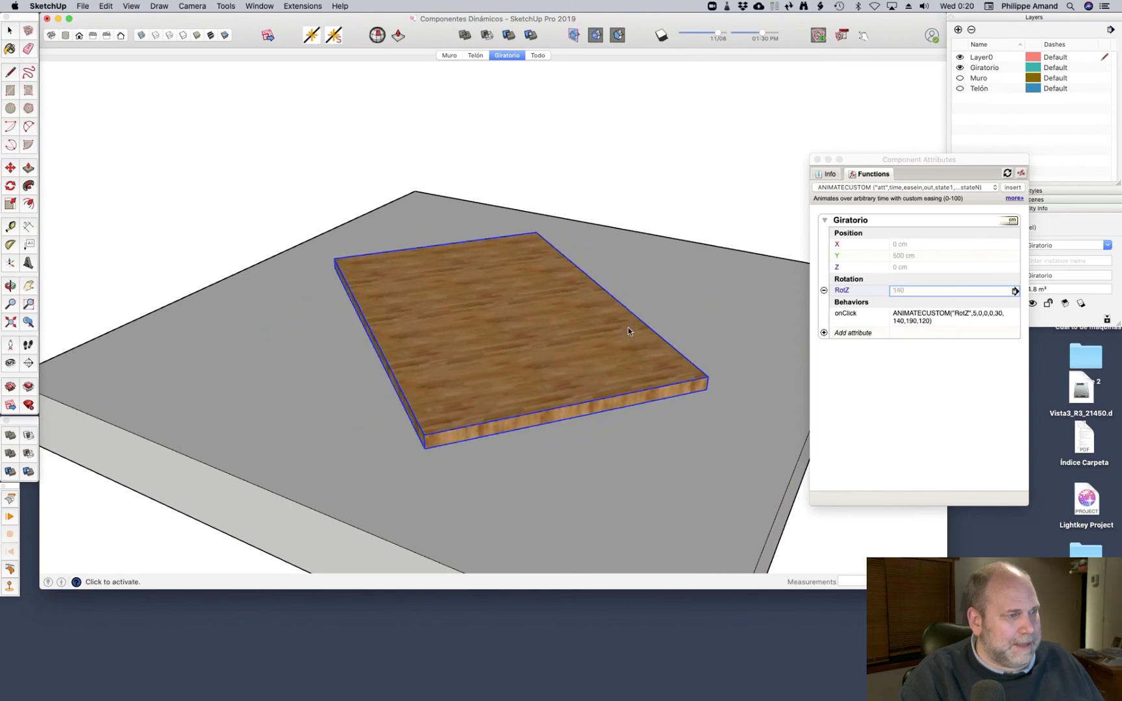
left_click(631, 349)
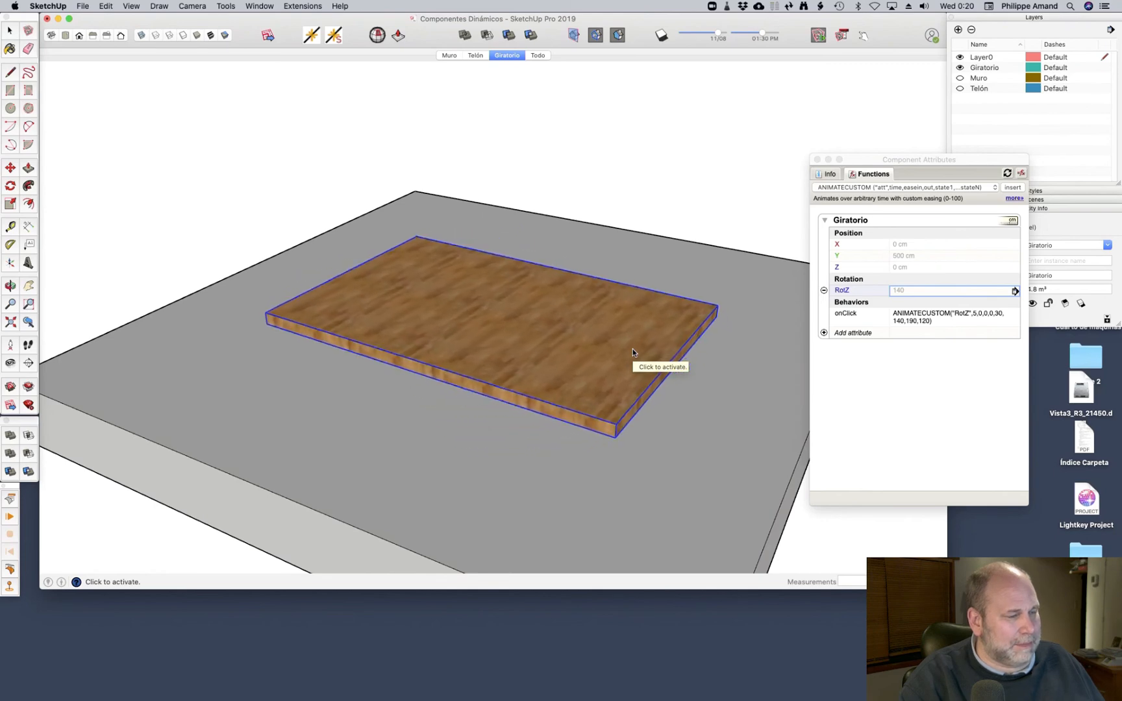
left_click(633, 349)
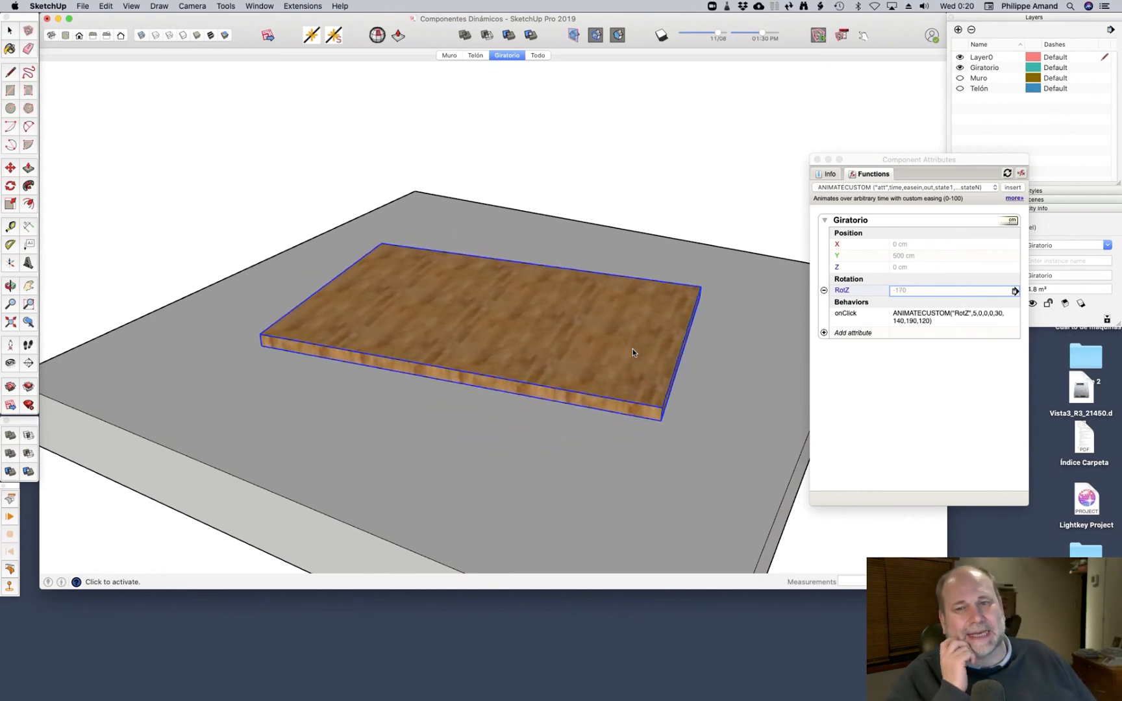
left_click(634, 352)
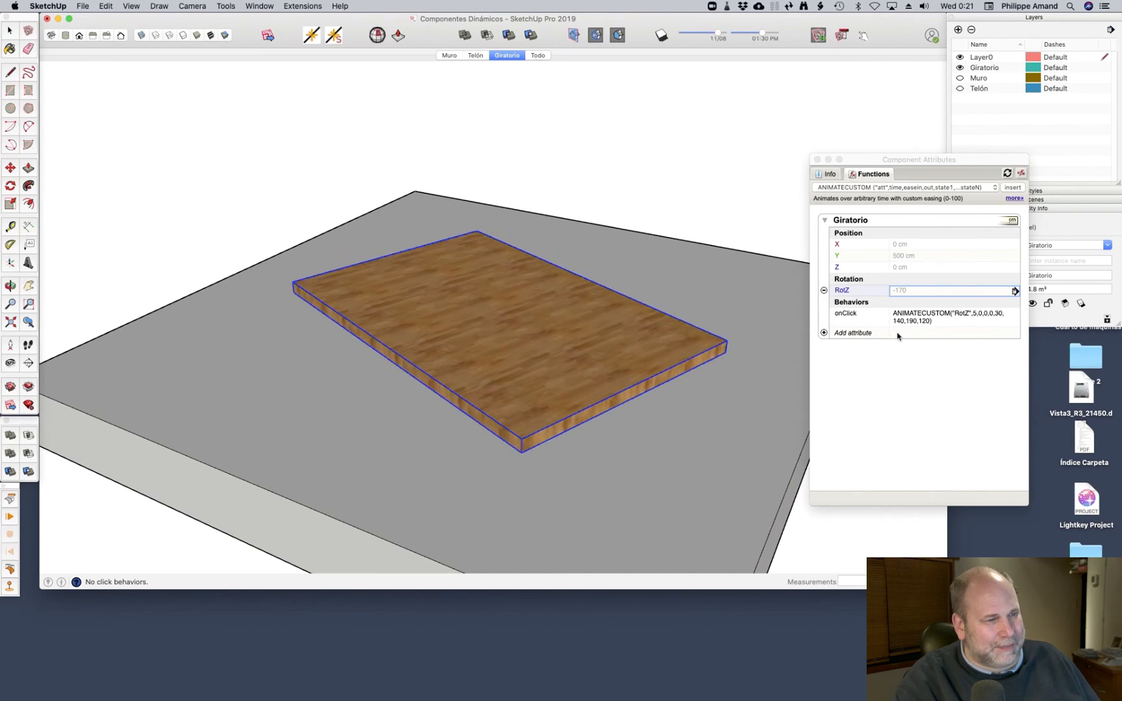
Set the last rotation state in the Giratorio onClick formula to 170 and play the animation through its states
left_click(927, 316)
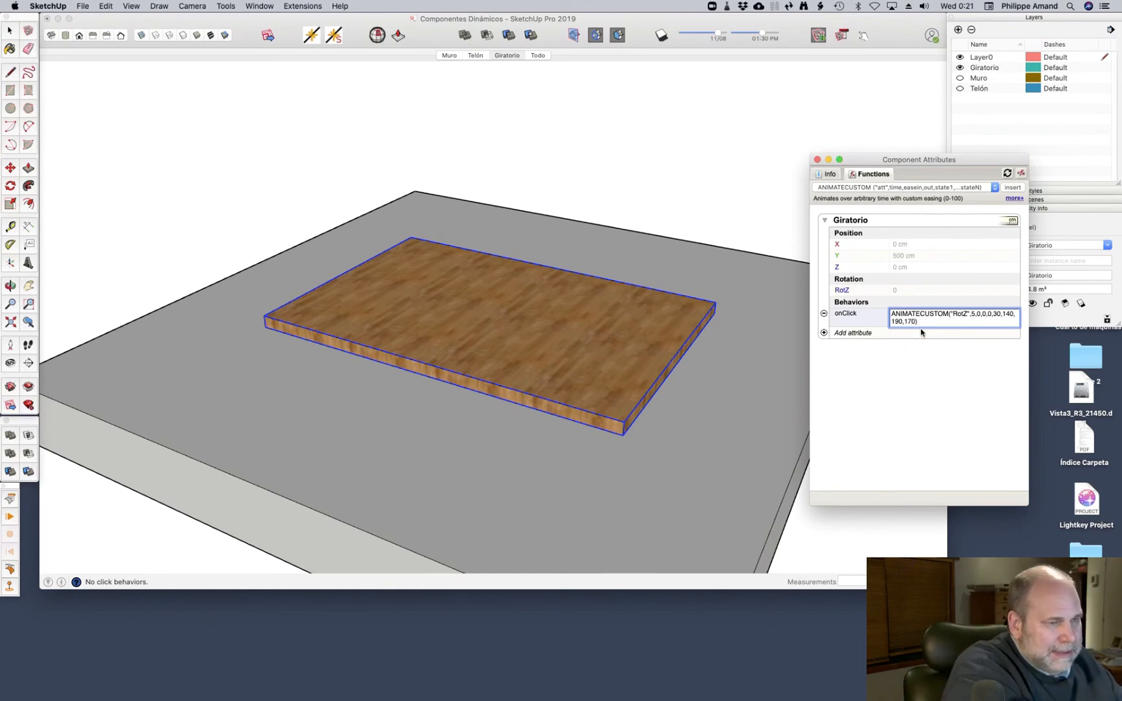
key("Return")
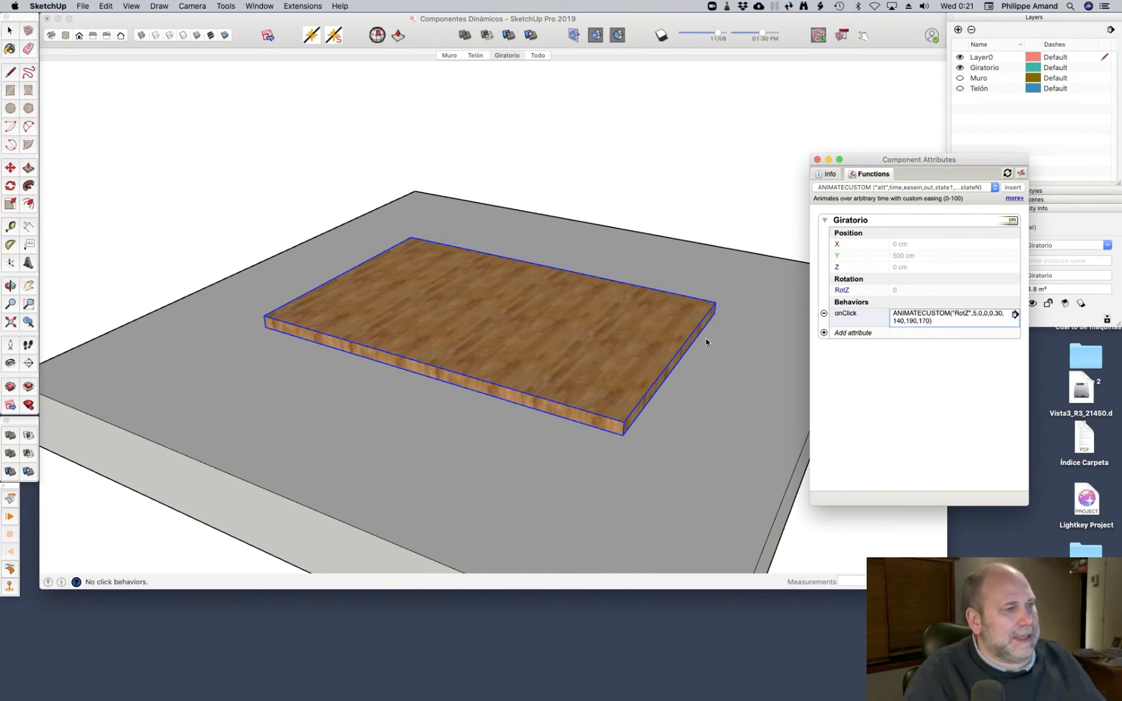
left_click(648, 354)
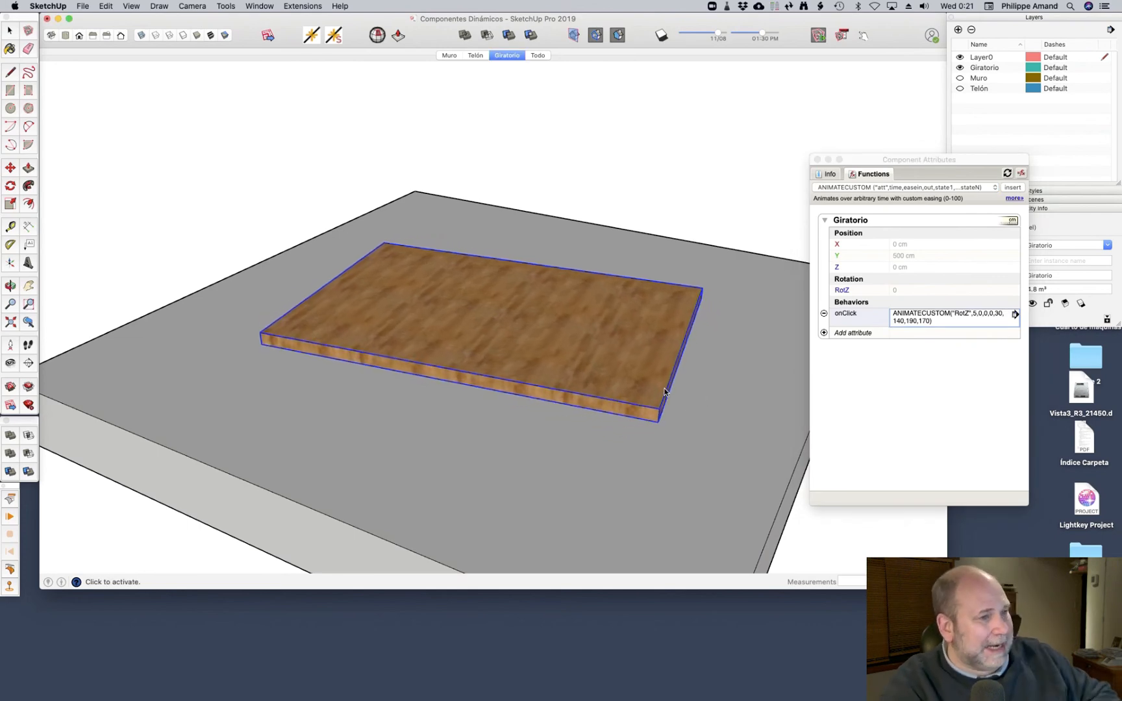
left_click(641, 350)
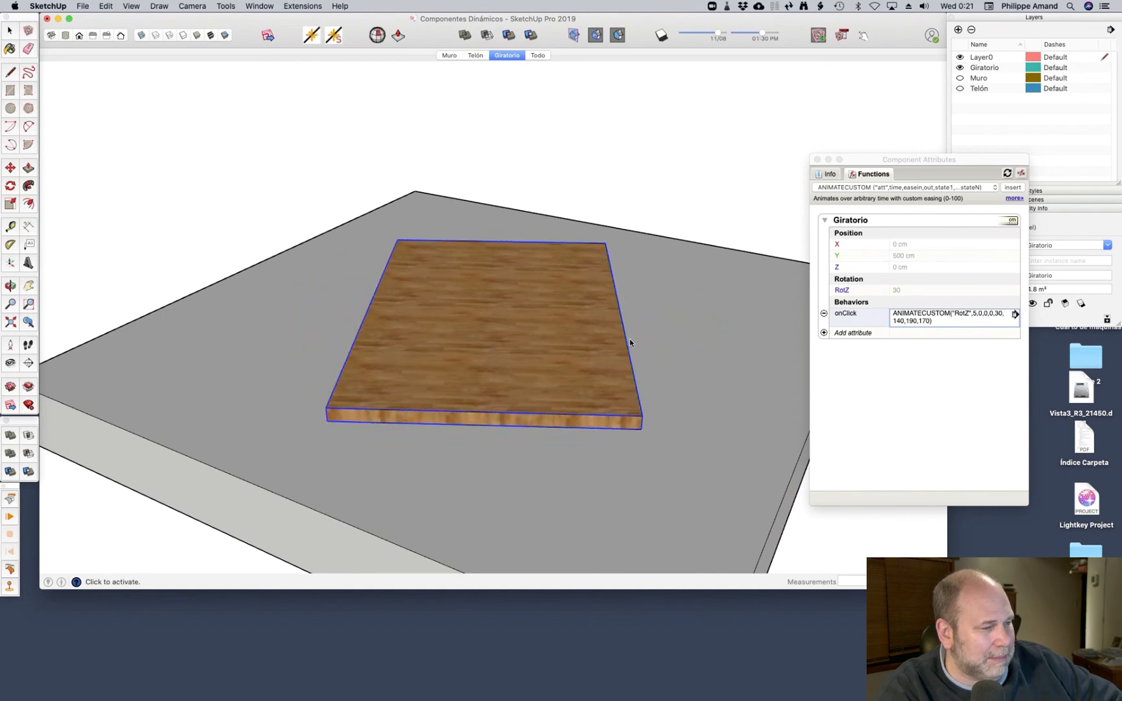
left_click(627, 339)
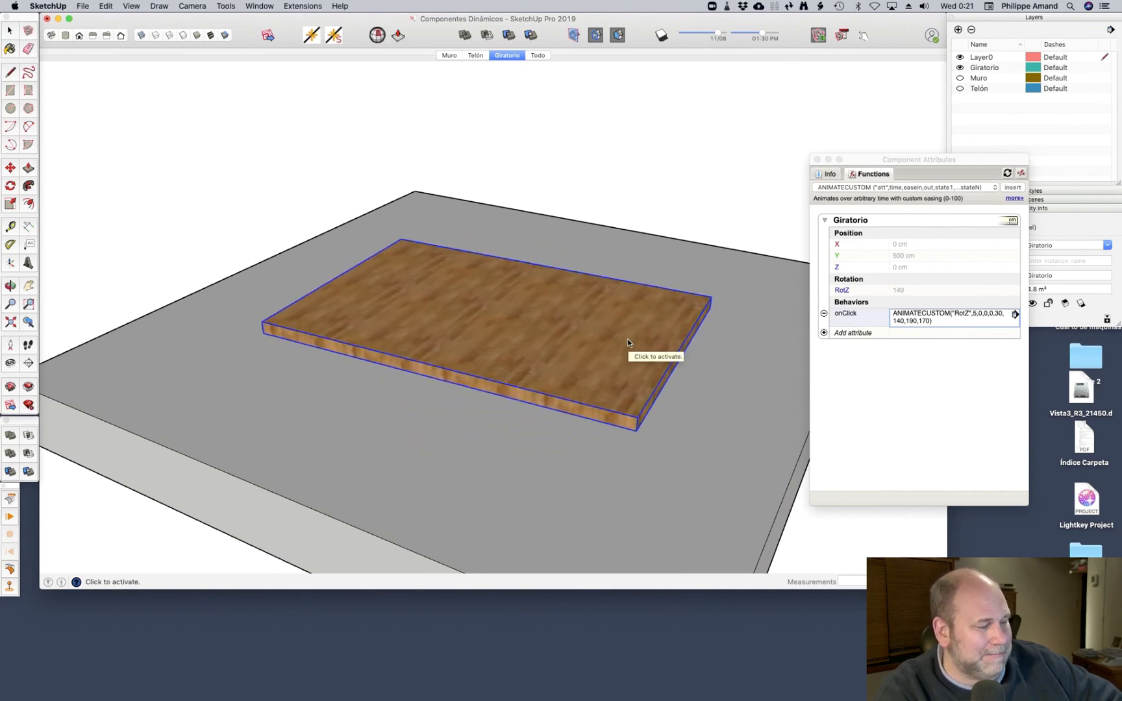
left_click(628, 338)
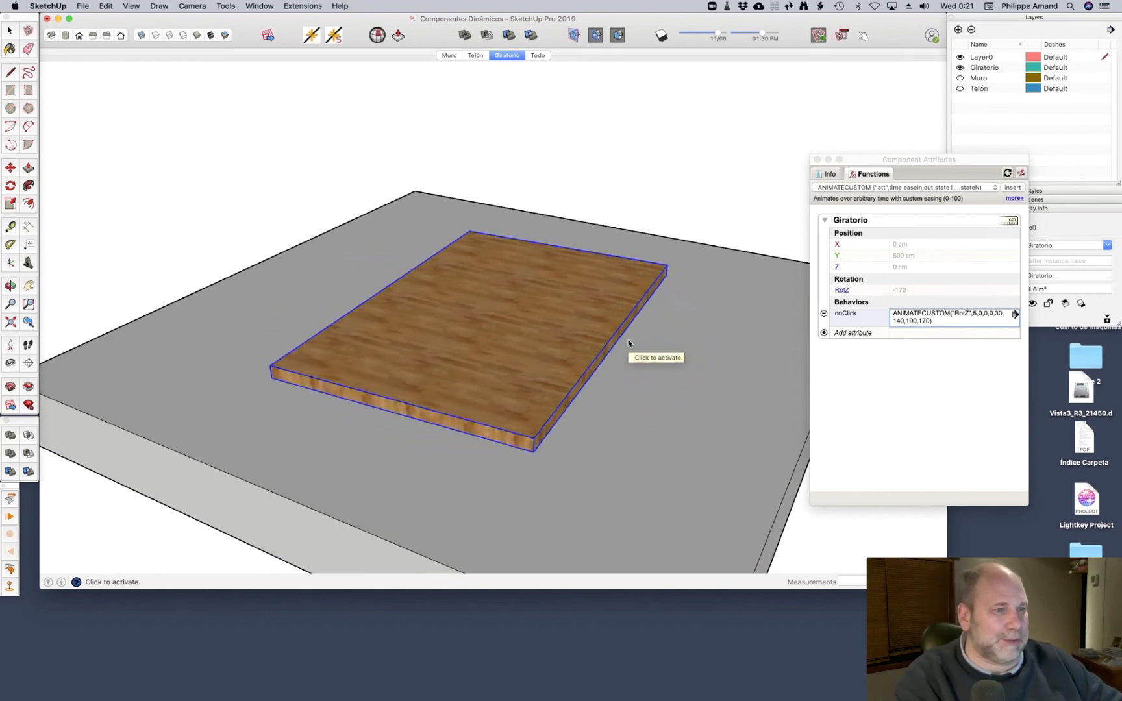
Set the last two rotation states in the Giratorio onClick formula to 180 and 120
left_click(916, 315)
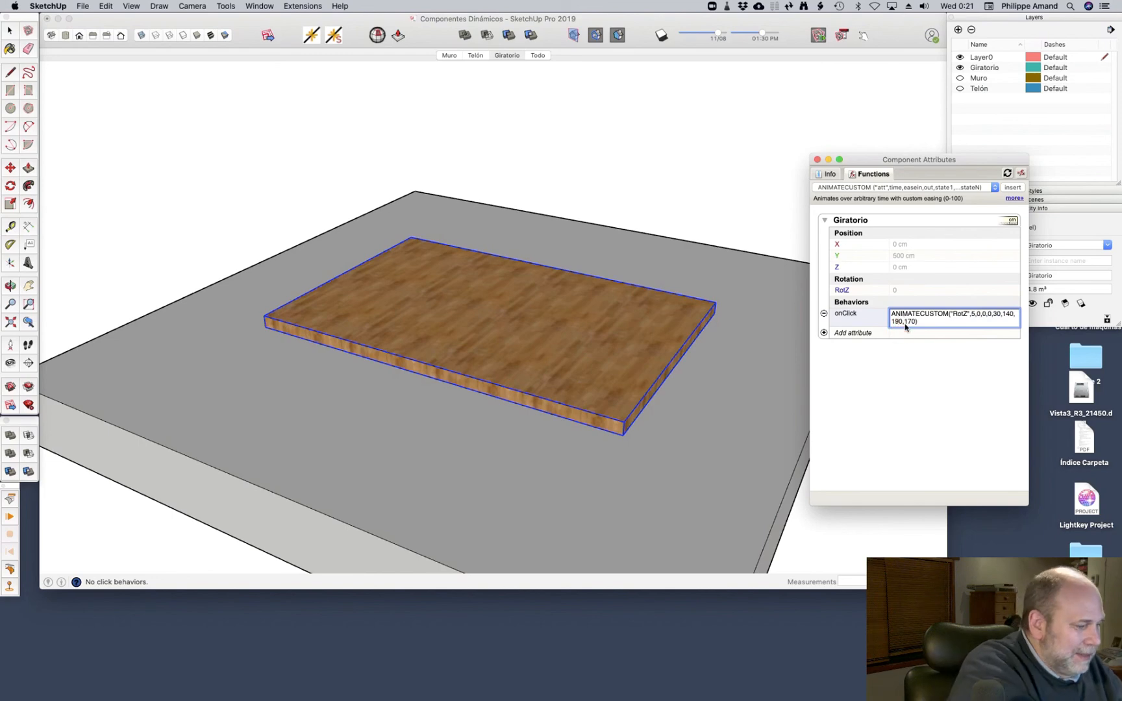
type("80,1")
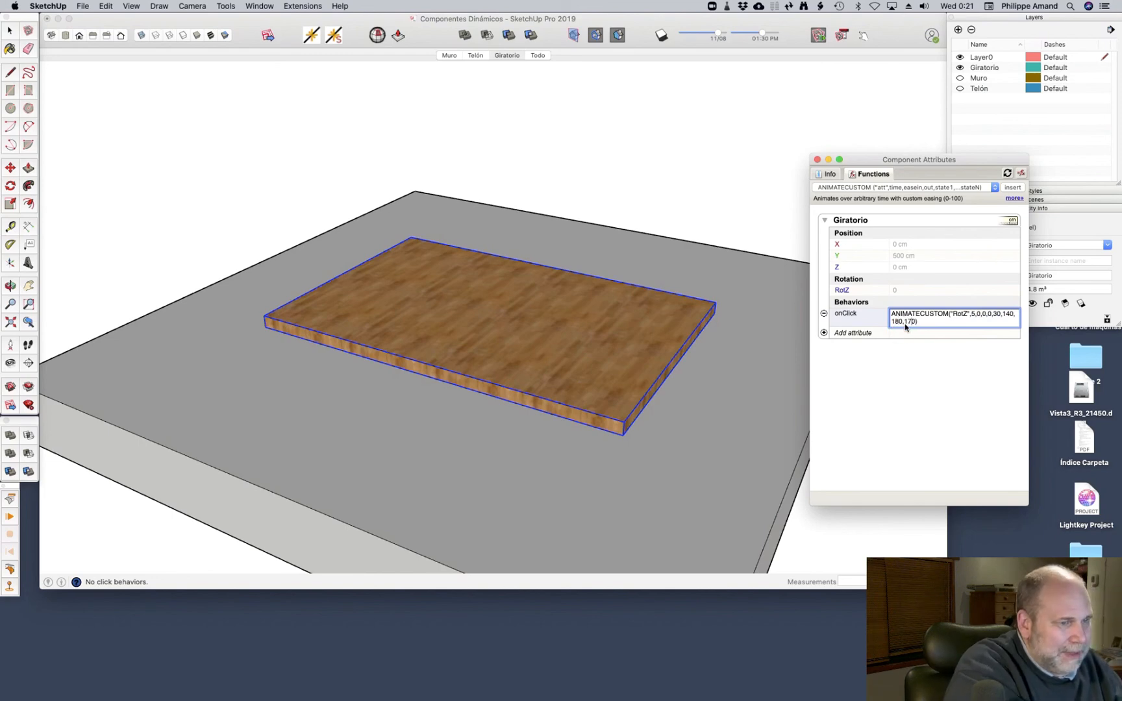
type("2")
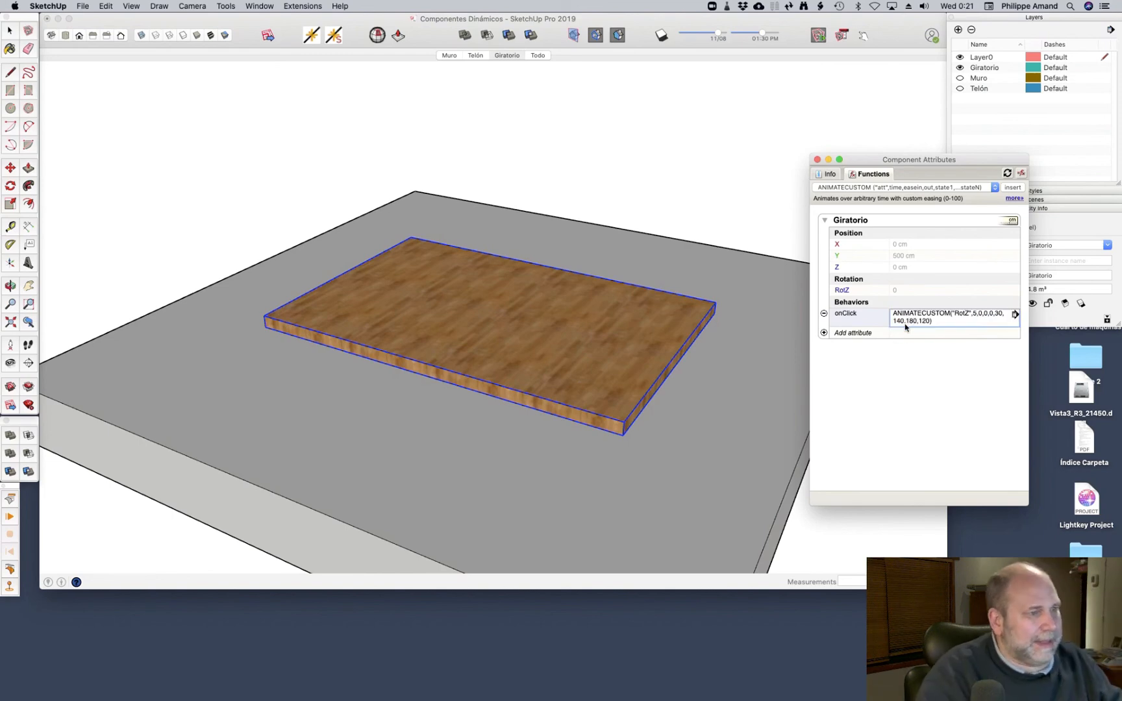
Test the edited onClick formula by running the platform through its rotation states 0, 30, 140, 180 and 120
left_click(598, 341)
left_click(626, 368)
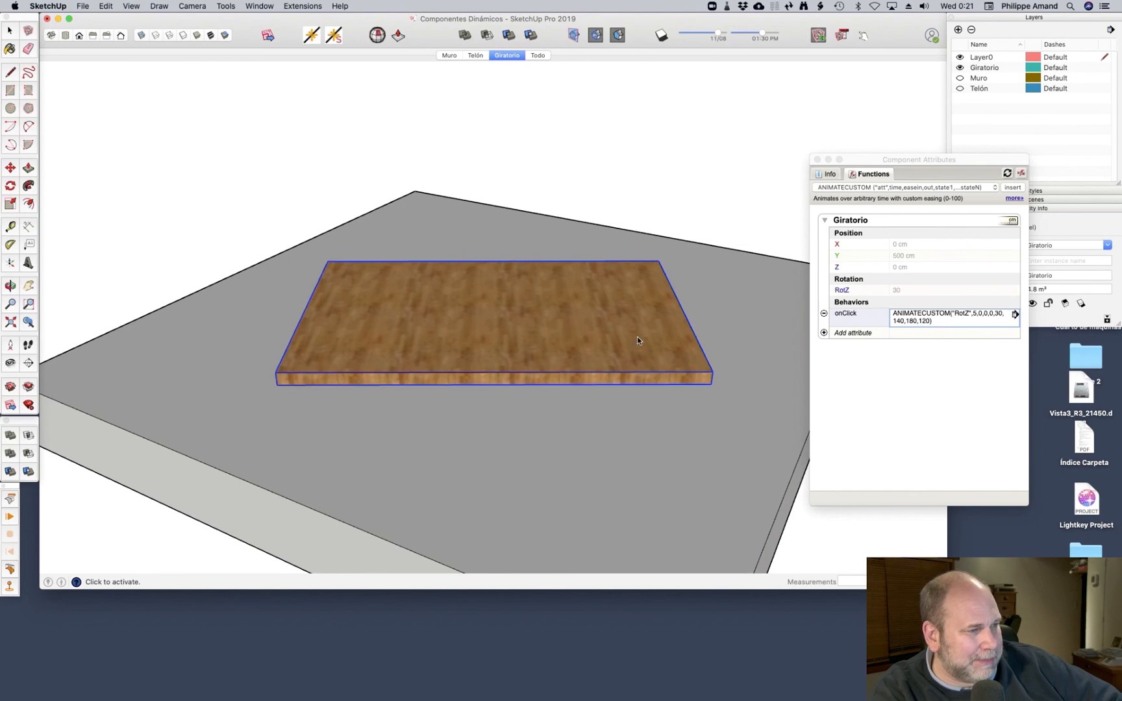
left_click(638, 339)
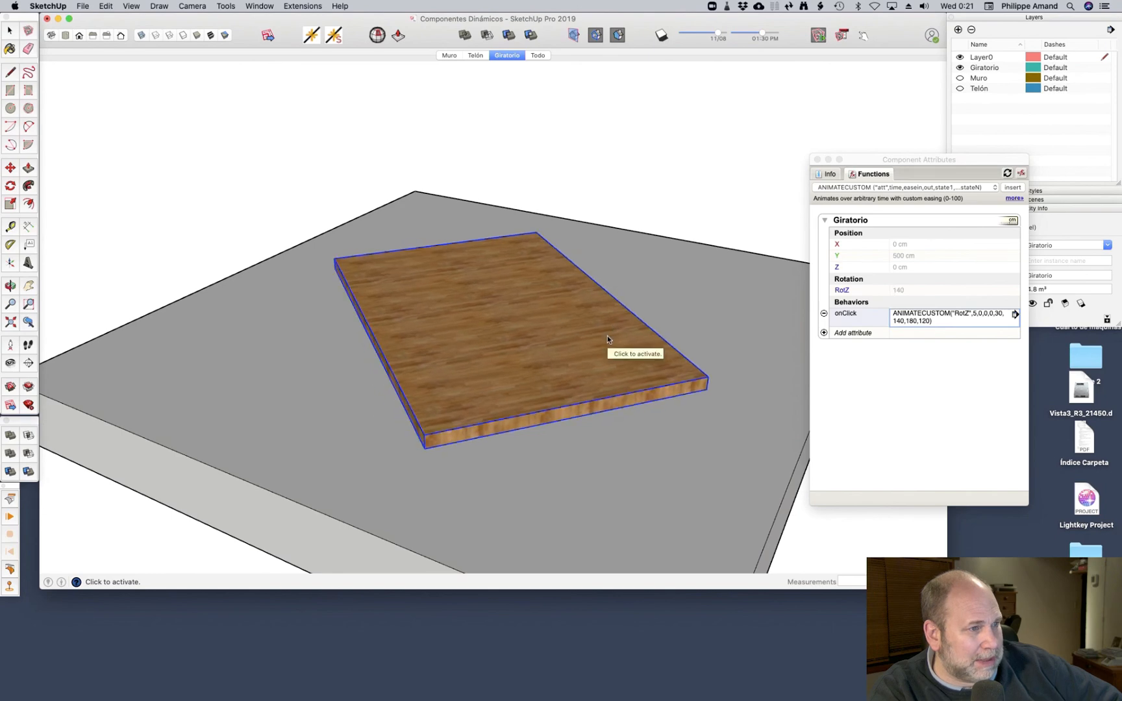
left_click(608, 336)
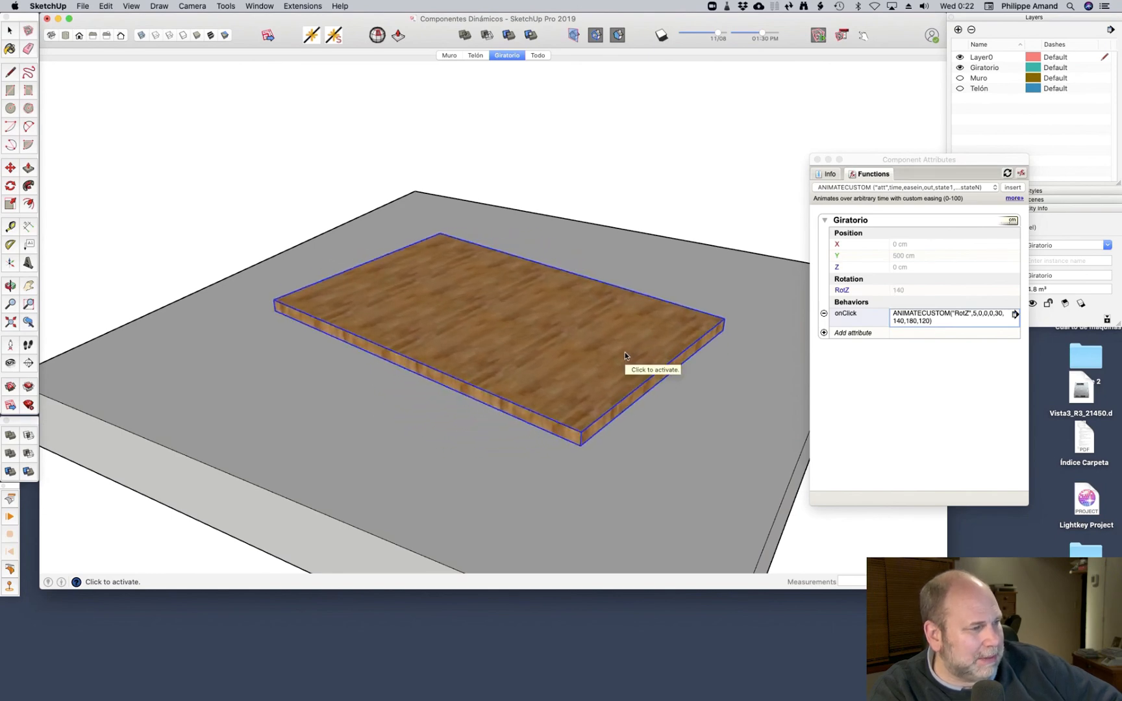
left_click(628, 344)
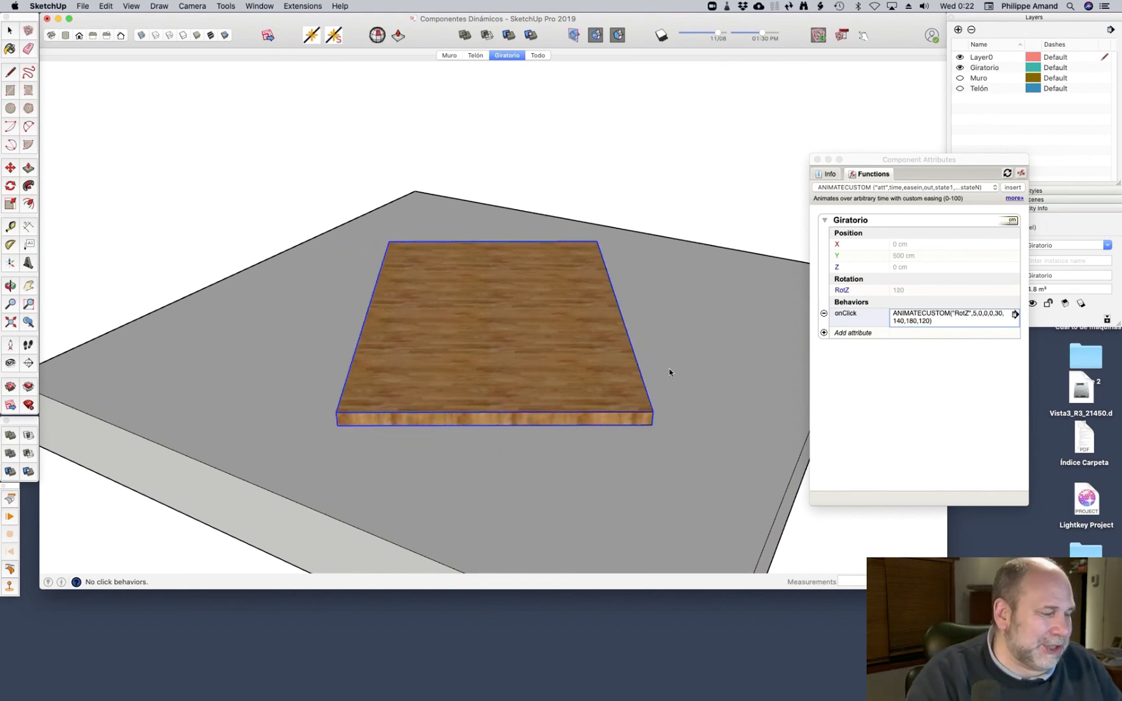
Set the last two onClick rotation states to 190 and -120, test the platform's rotation, and deselect it
left_click(916, 316)
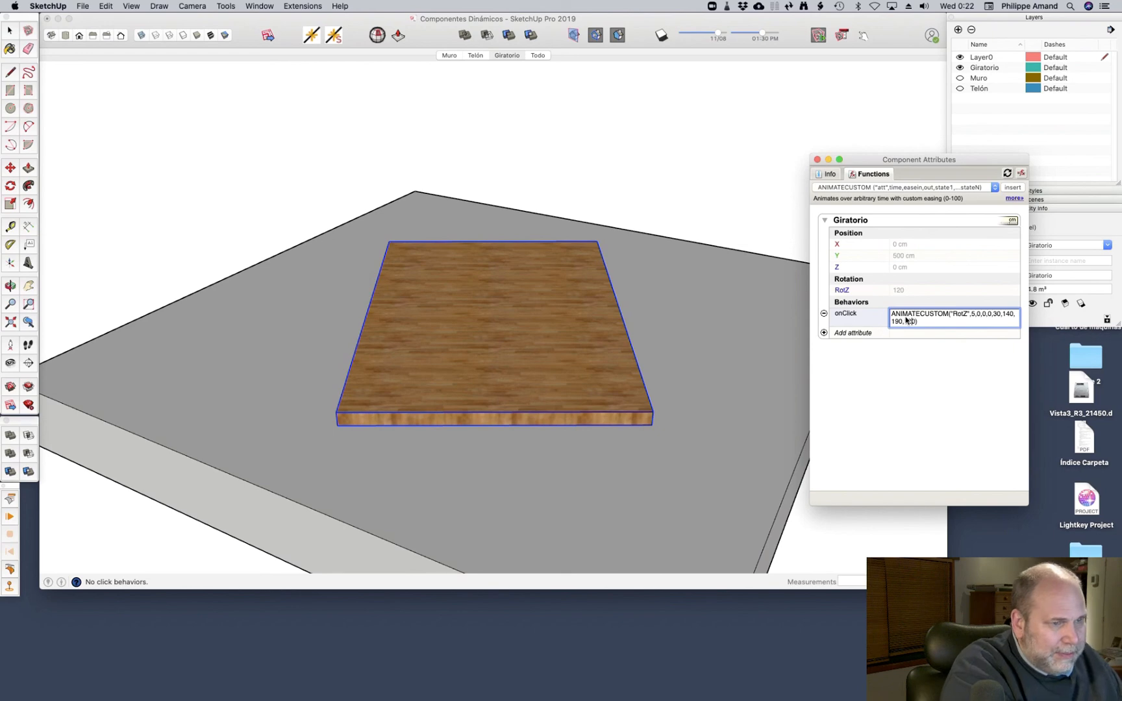
key("Return")
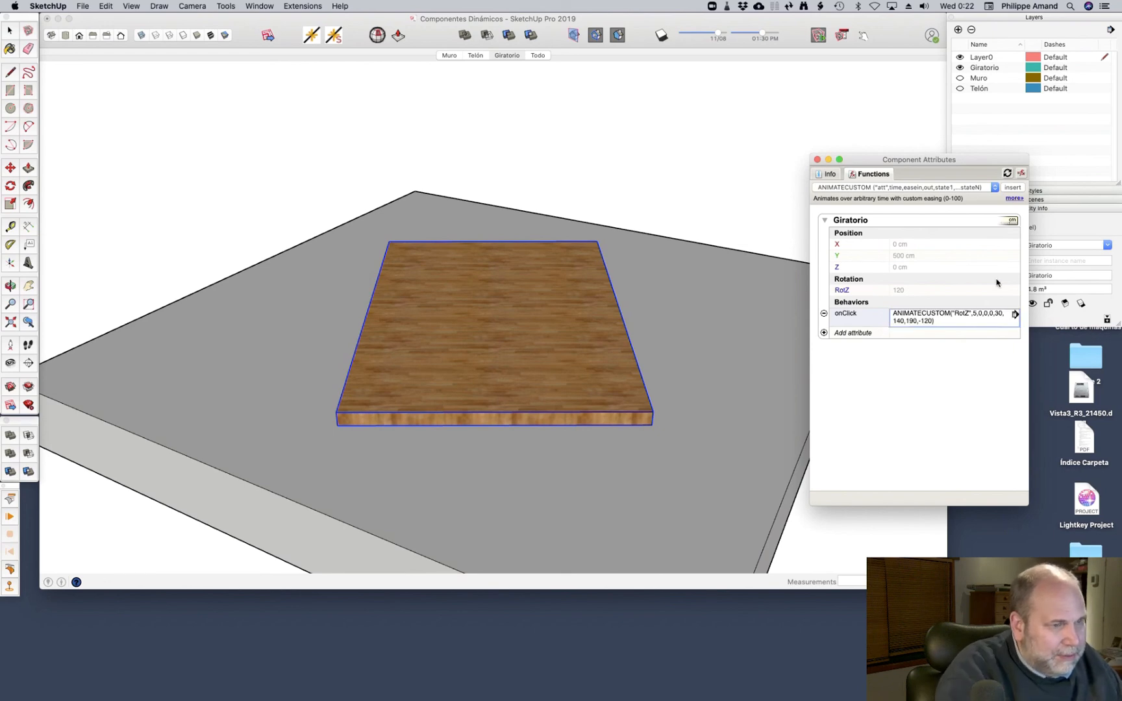
left_click(579, 385)
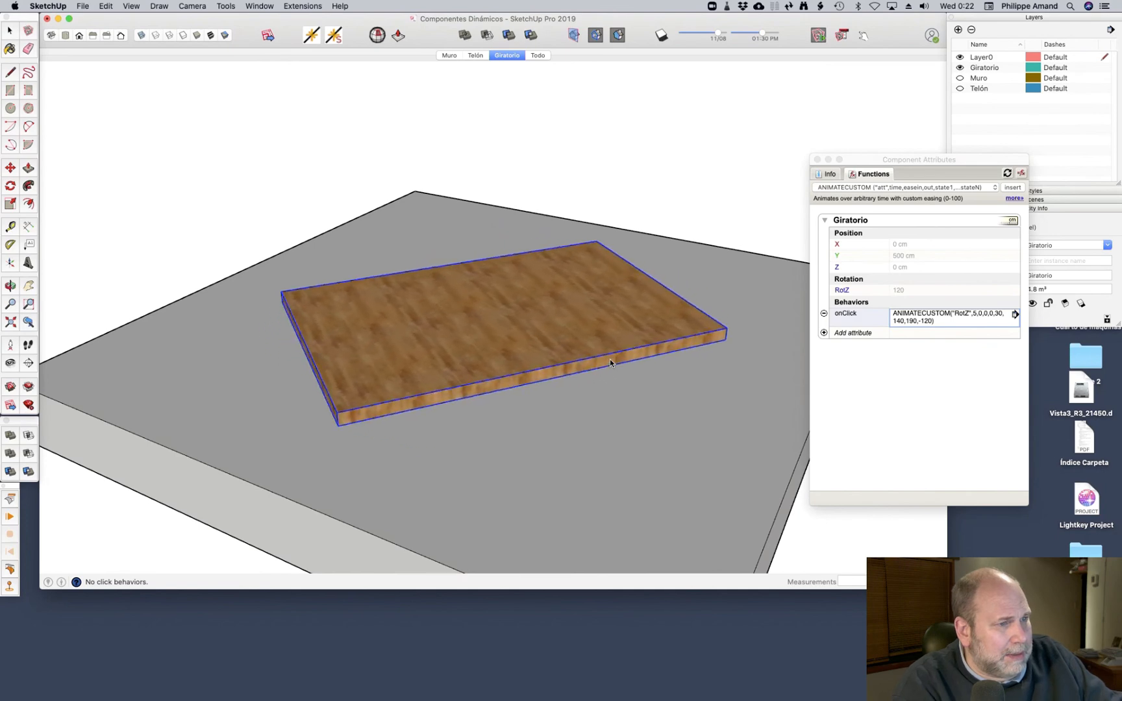
left_click(615, 347)
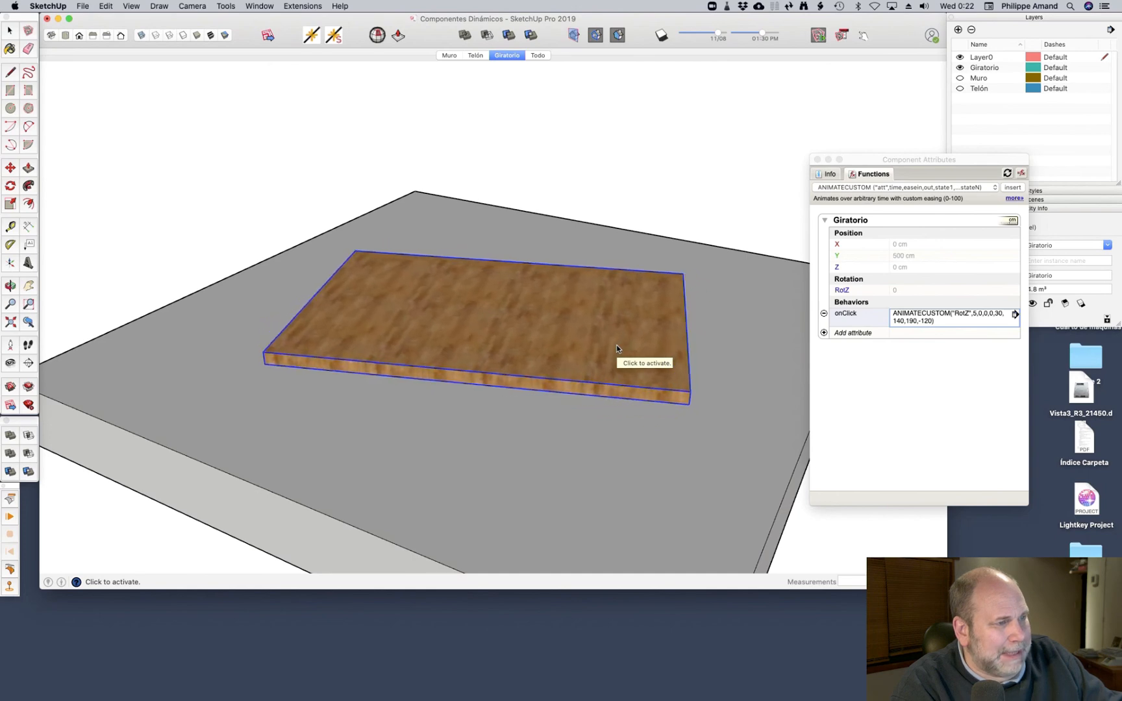
left_click(617, 346)
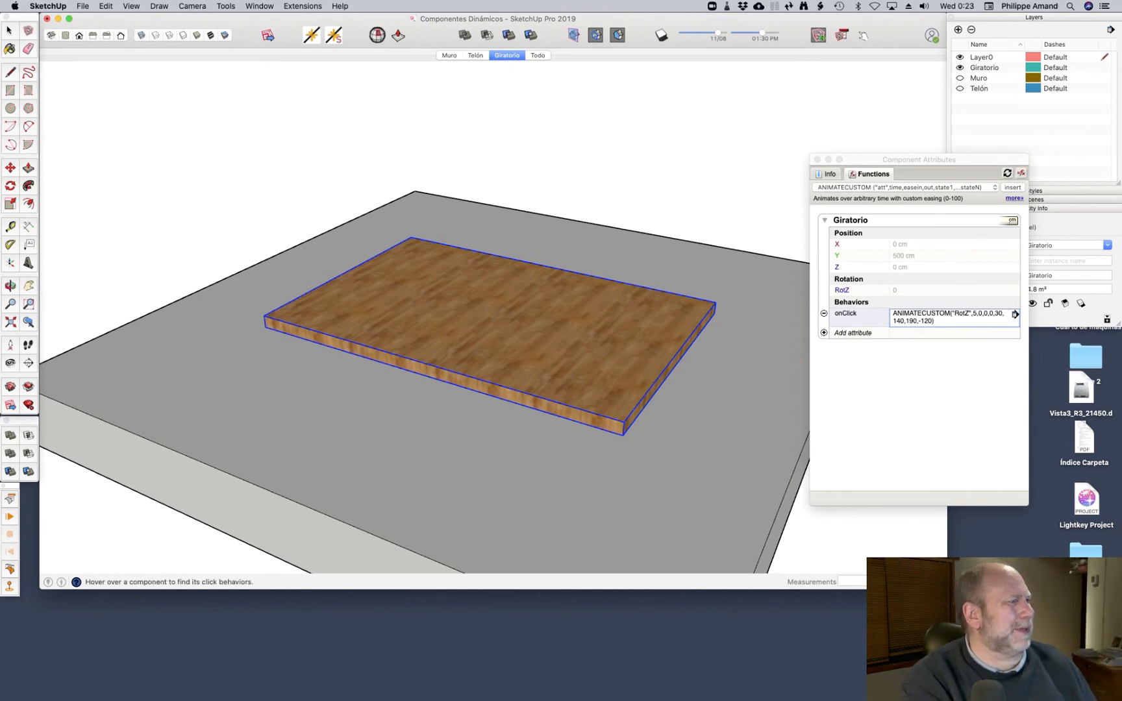
left_click(247, 137)
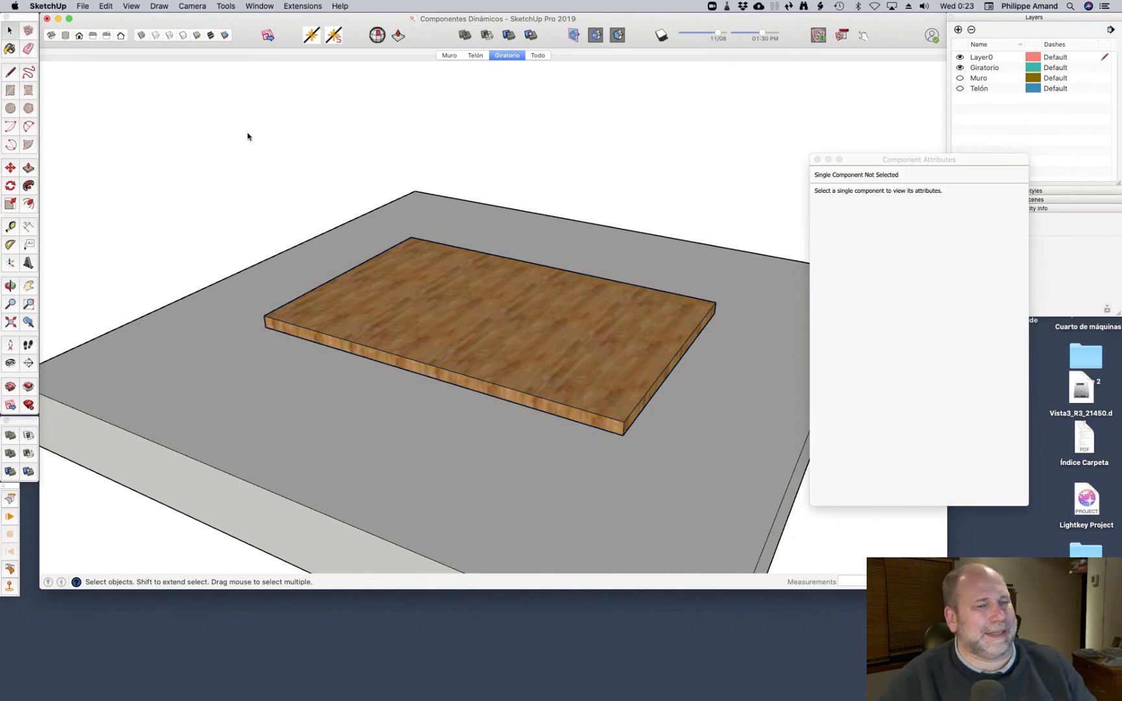